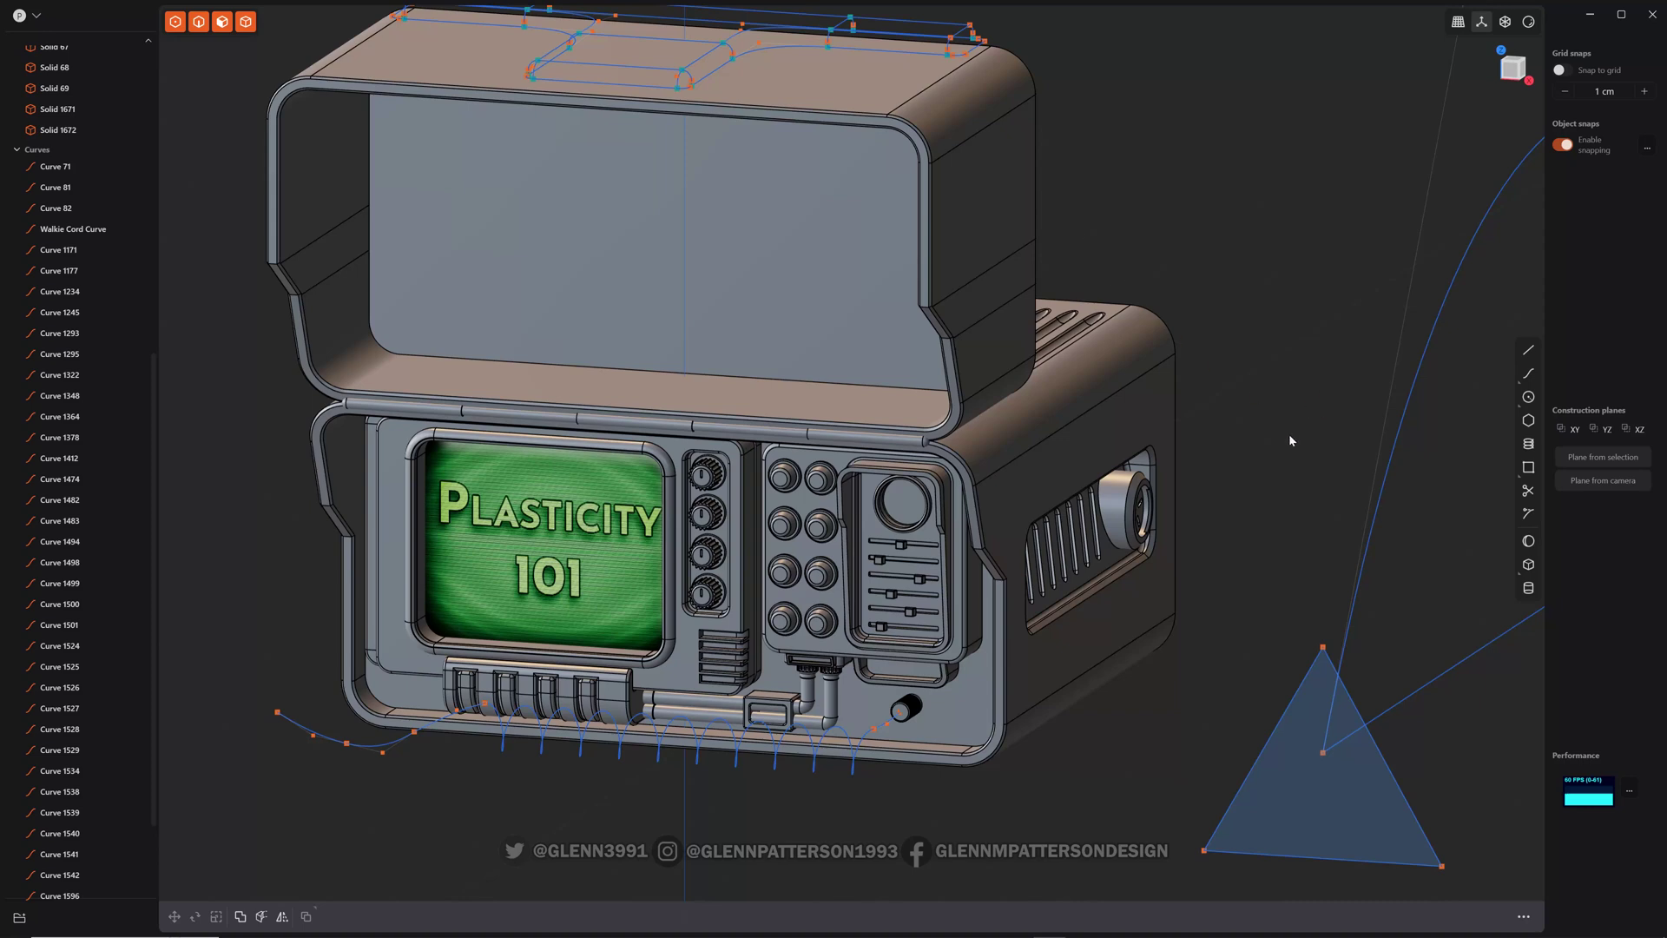
# - Bring the sample triangle, square and ellipse profiles into view and select the lower-left triangle
pyautogui.keyDown('shift'); pyautogui.moveTo(1208, 418); pyautogui.dragTo(1008, 367, button='middle'); pyautogui.keyUp('shift')
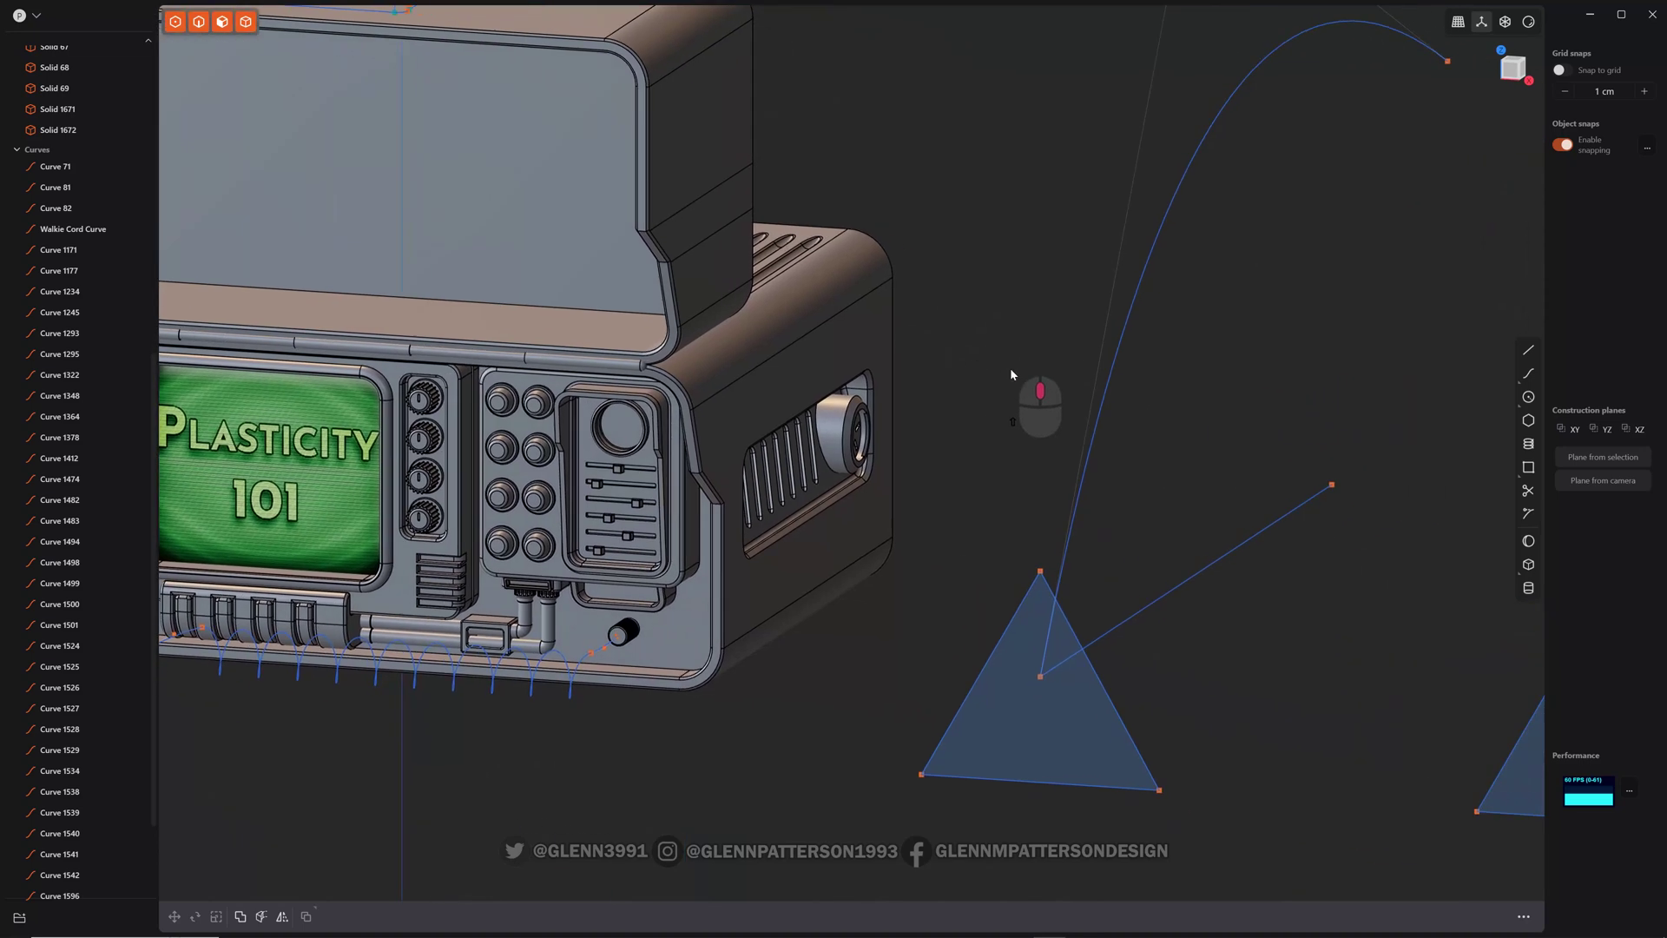
pyautogui.keyDown('shift'); pyautogui.moveTo(1269, 447); pyautogui.dragTo(988, 333, button='middle'); pyautogui.keyUp('shift')
pyautogui.scroll(-3, 1146, 448)
pyautogui.moveTo(1138, 439); pyautogui.dragTo(929, 577, button='middle')
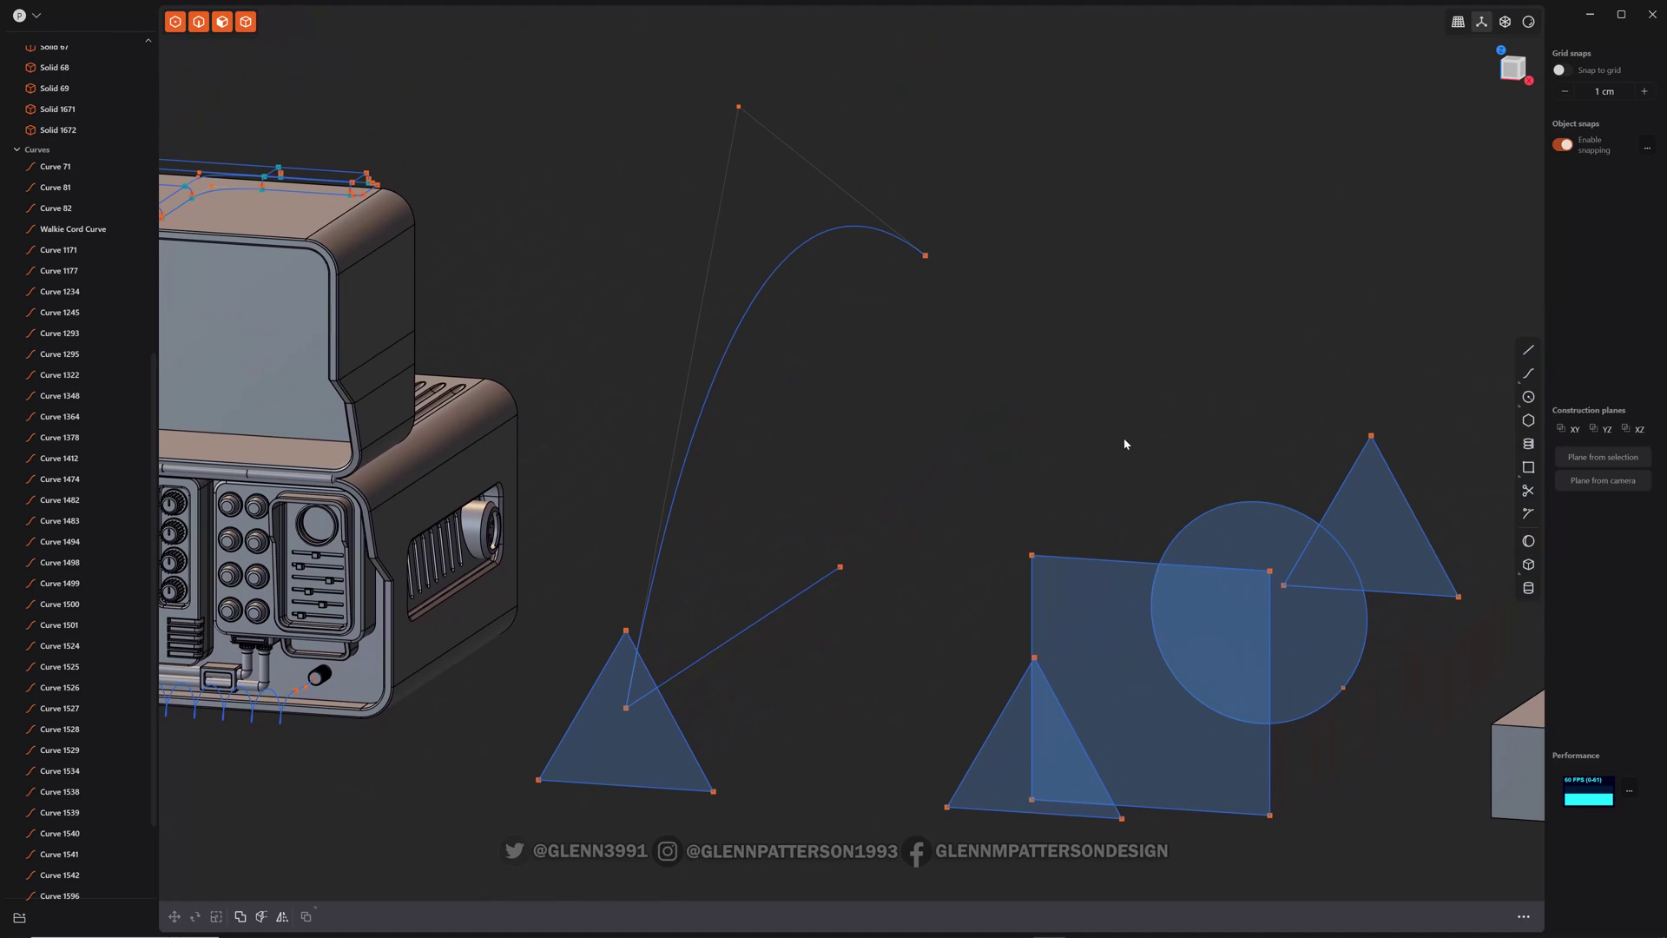
pyautogui.moveTo(978, 457); pyautogui.dragTo(1031, 477, button='middle')
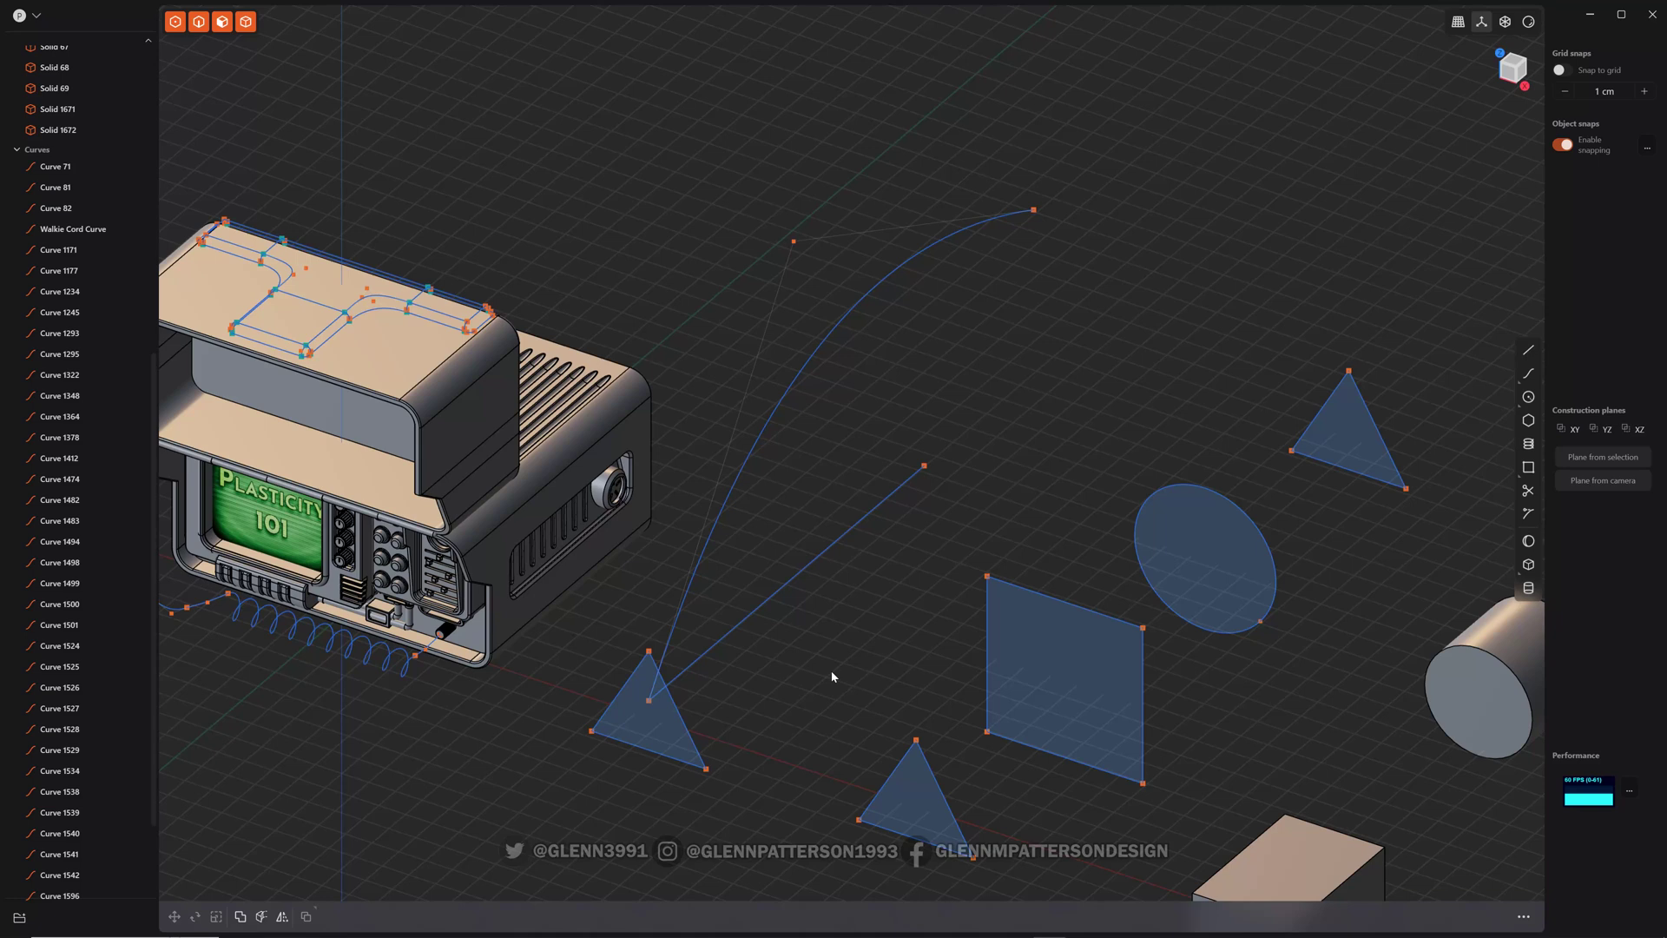
pyautogui.keyDown('shift'); pyautogui.moveTo(831, 670); pyautogui.dragTo(755, 610, button='middle'); pyautogui.keyUp('shift')
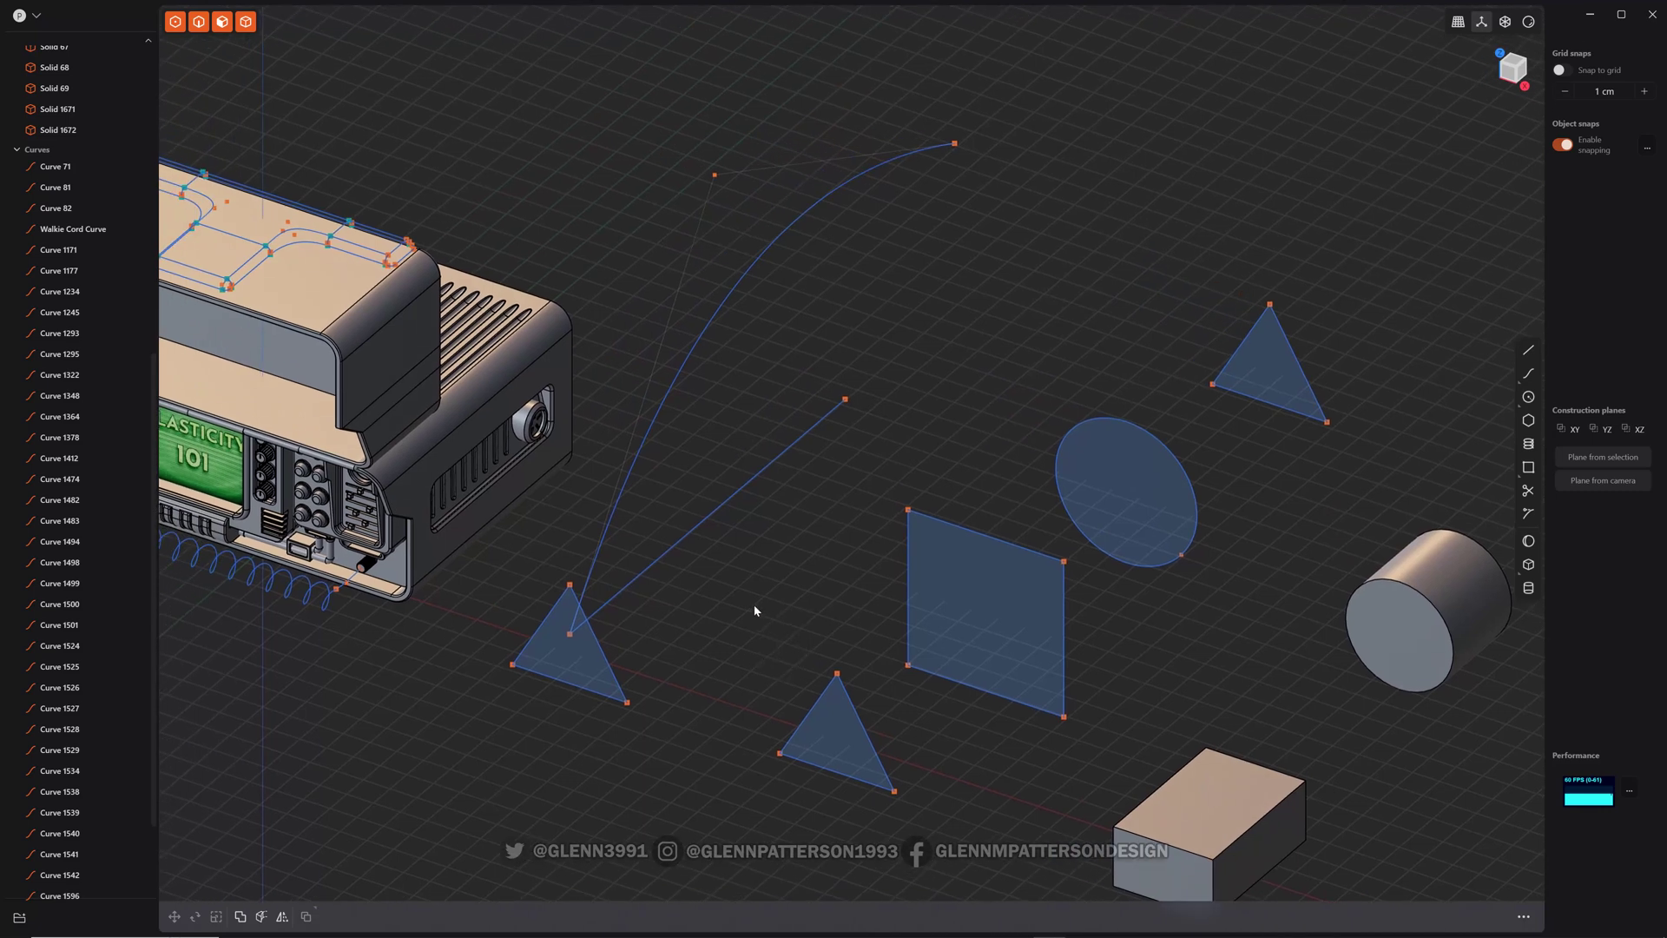
pyautogui.click(604, 656)
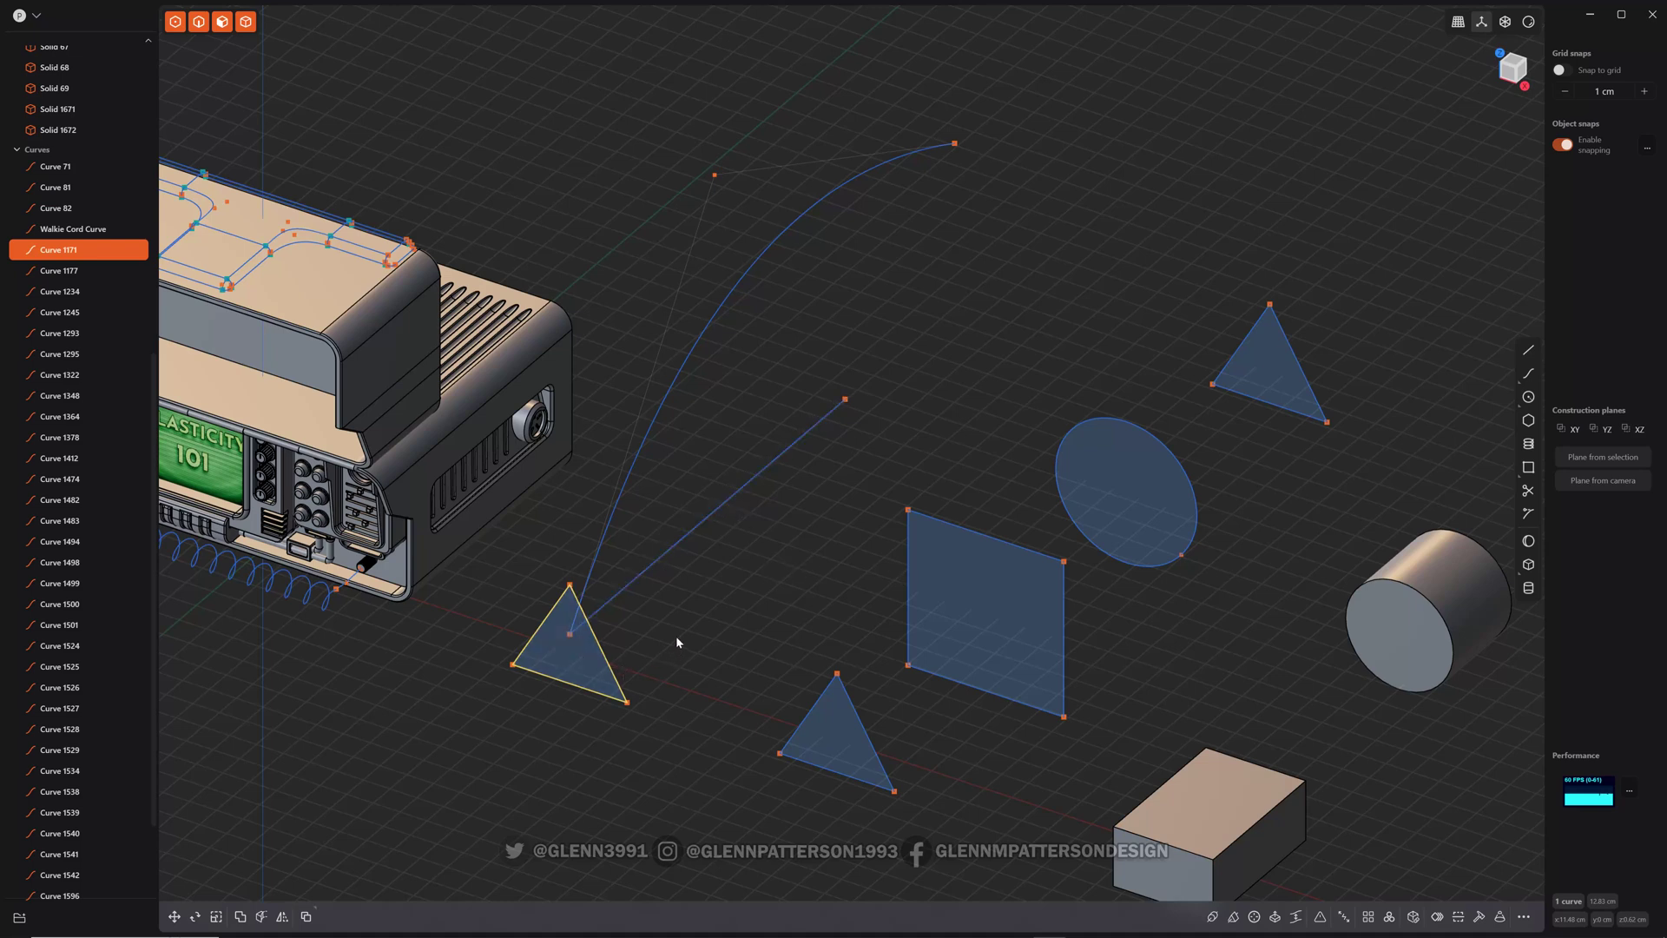
pyautogui.hotkey('shift', 'p')
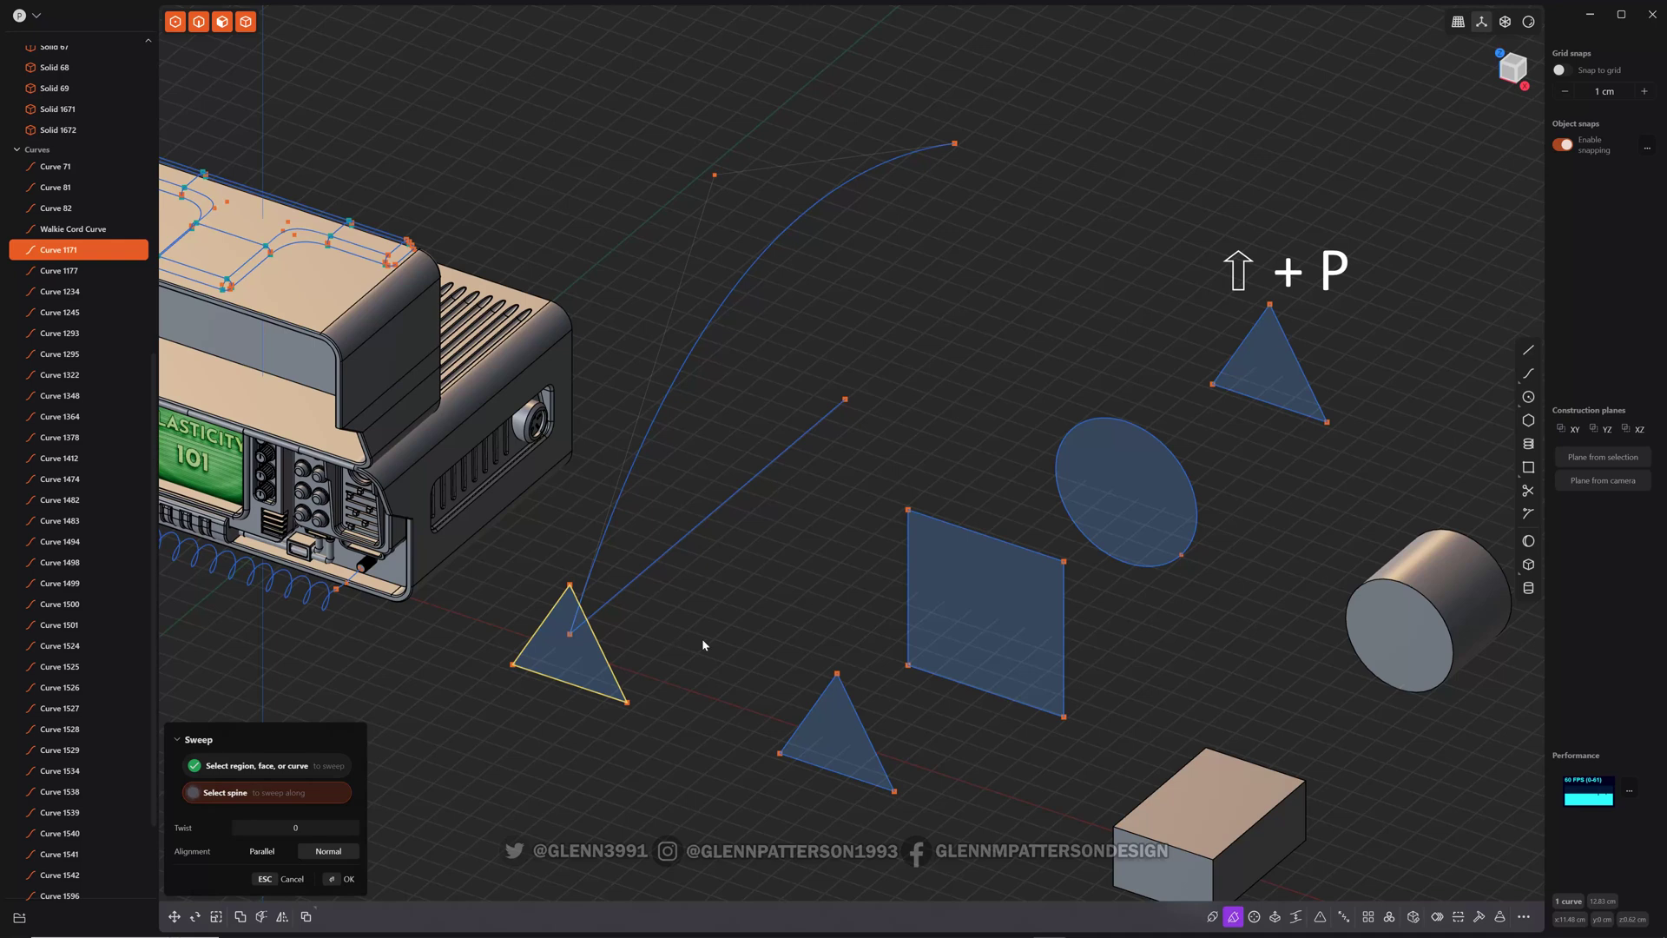
pyautogui.click(668, 557)
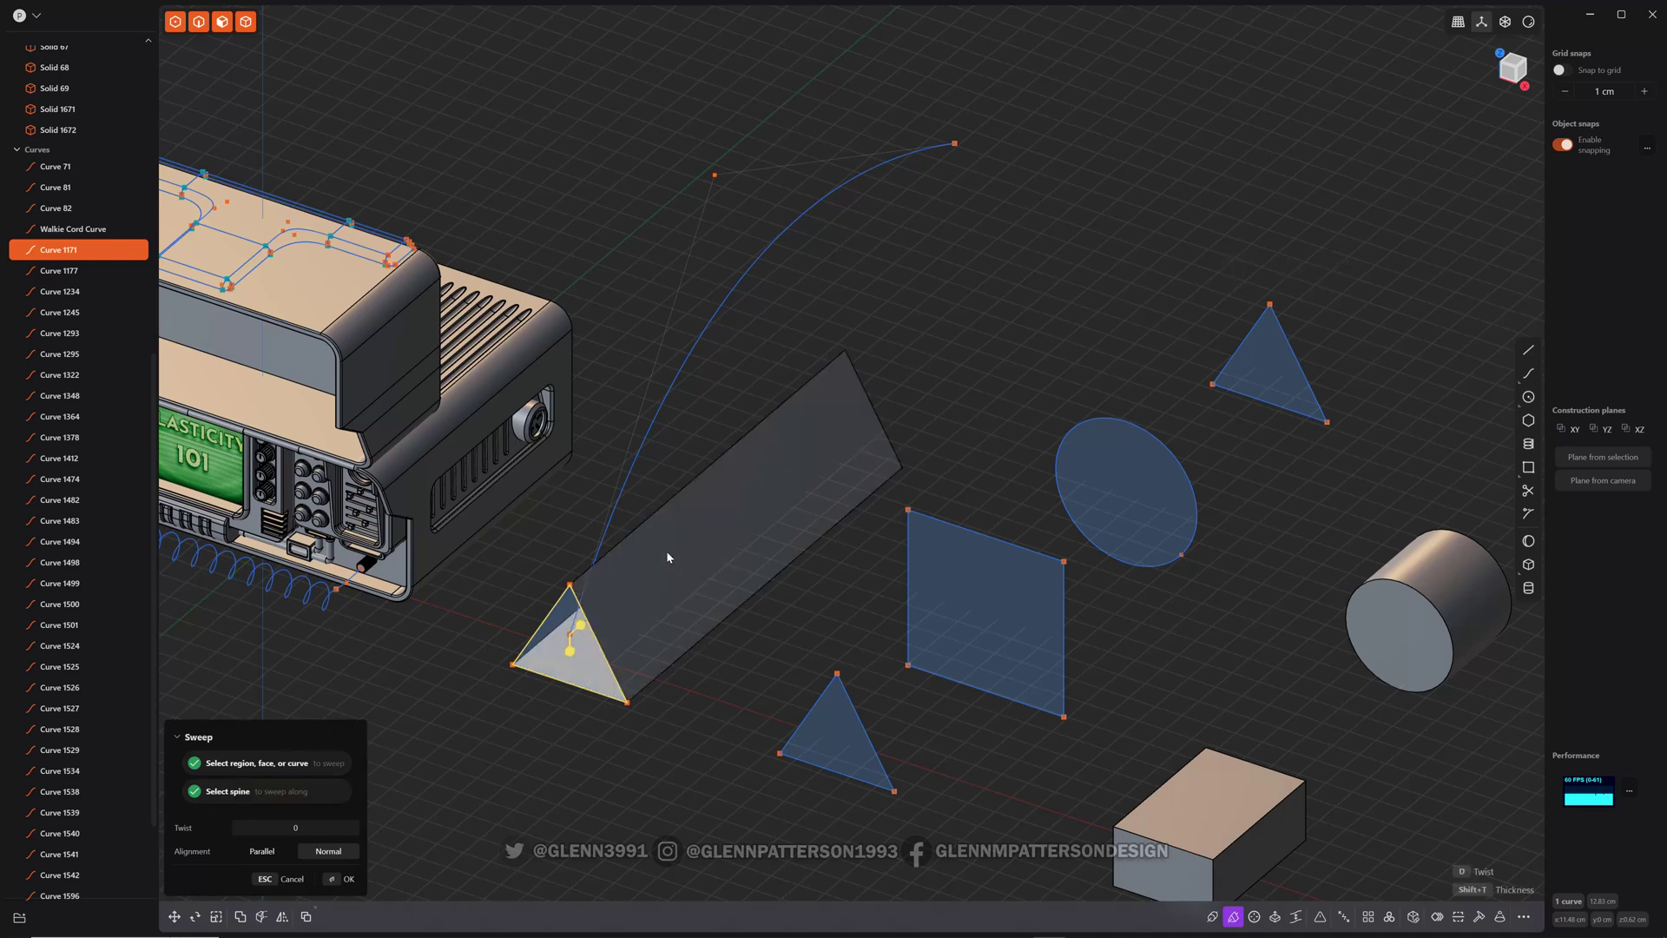
pyautogui.moveTo(638, 768); pyautogui.dragTo(638, 636, button='middle')
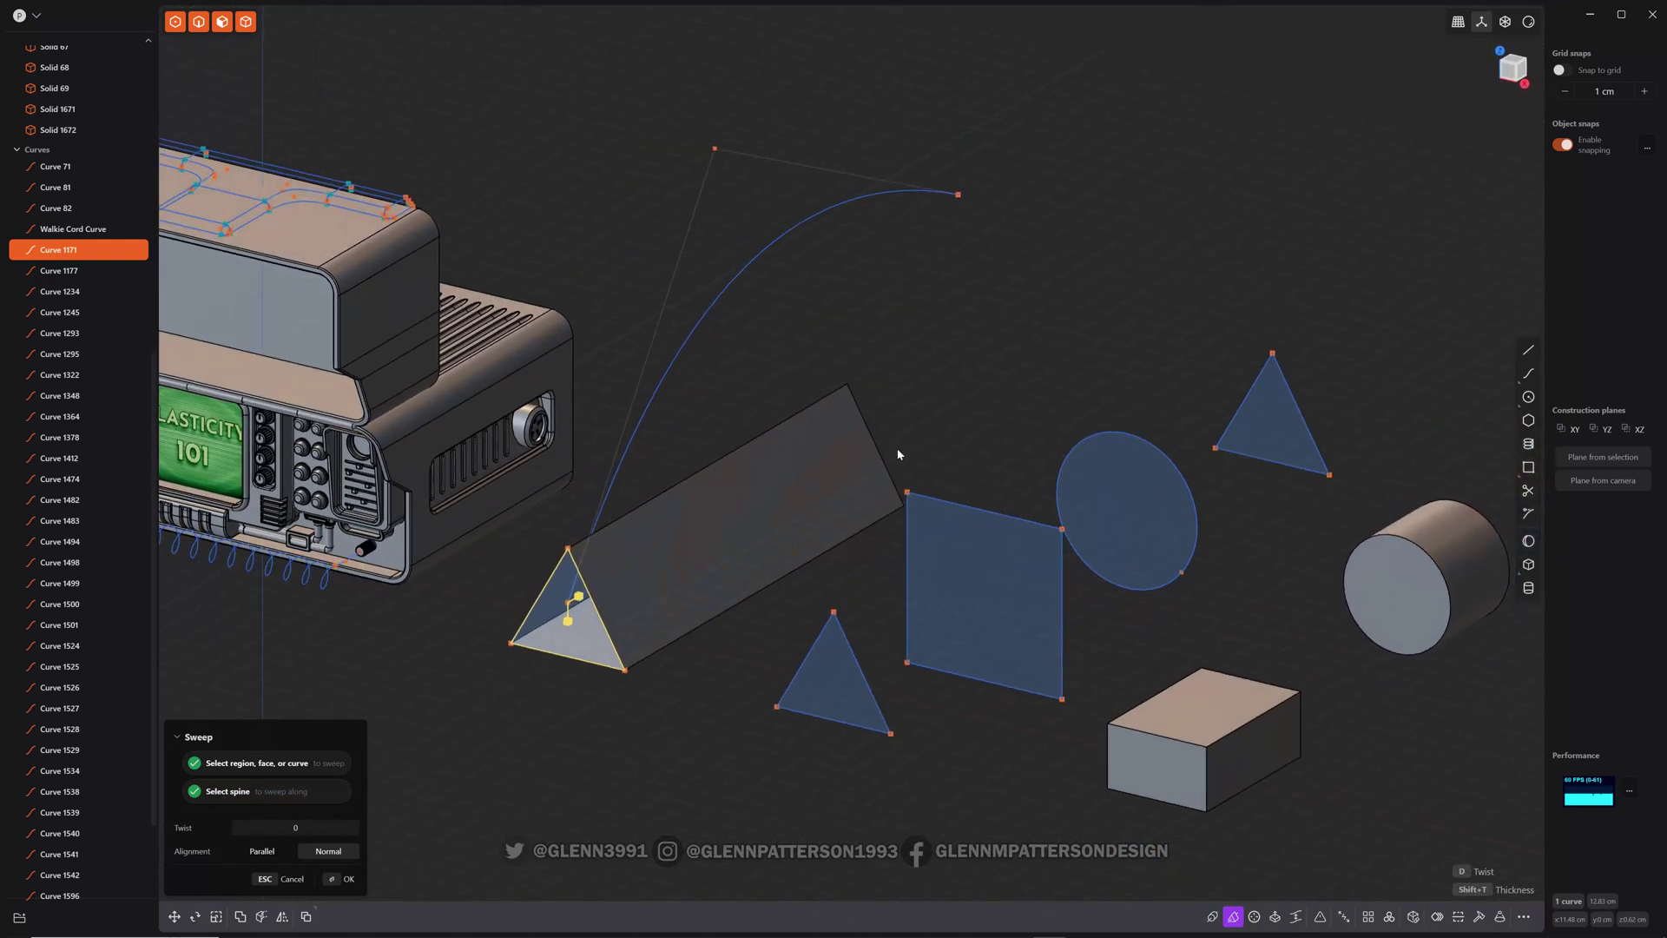
pyautogui.press('Escape')
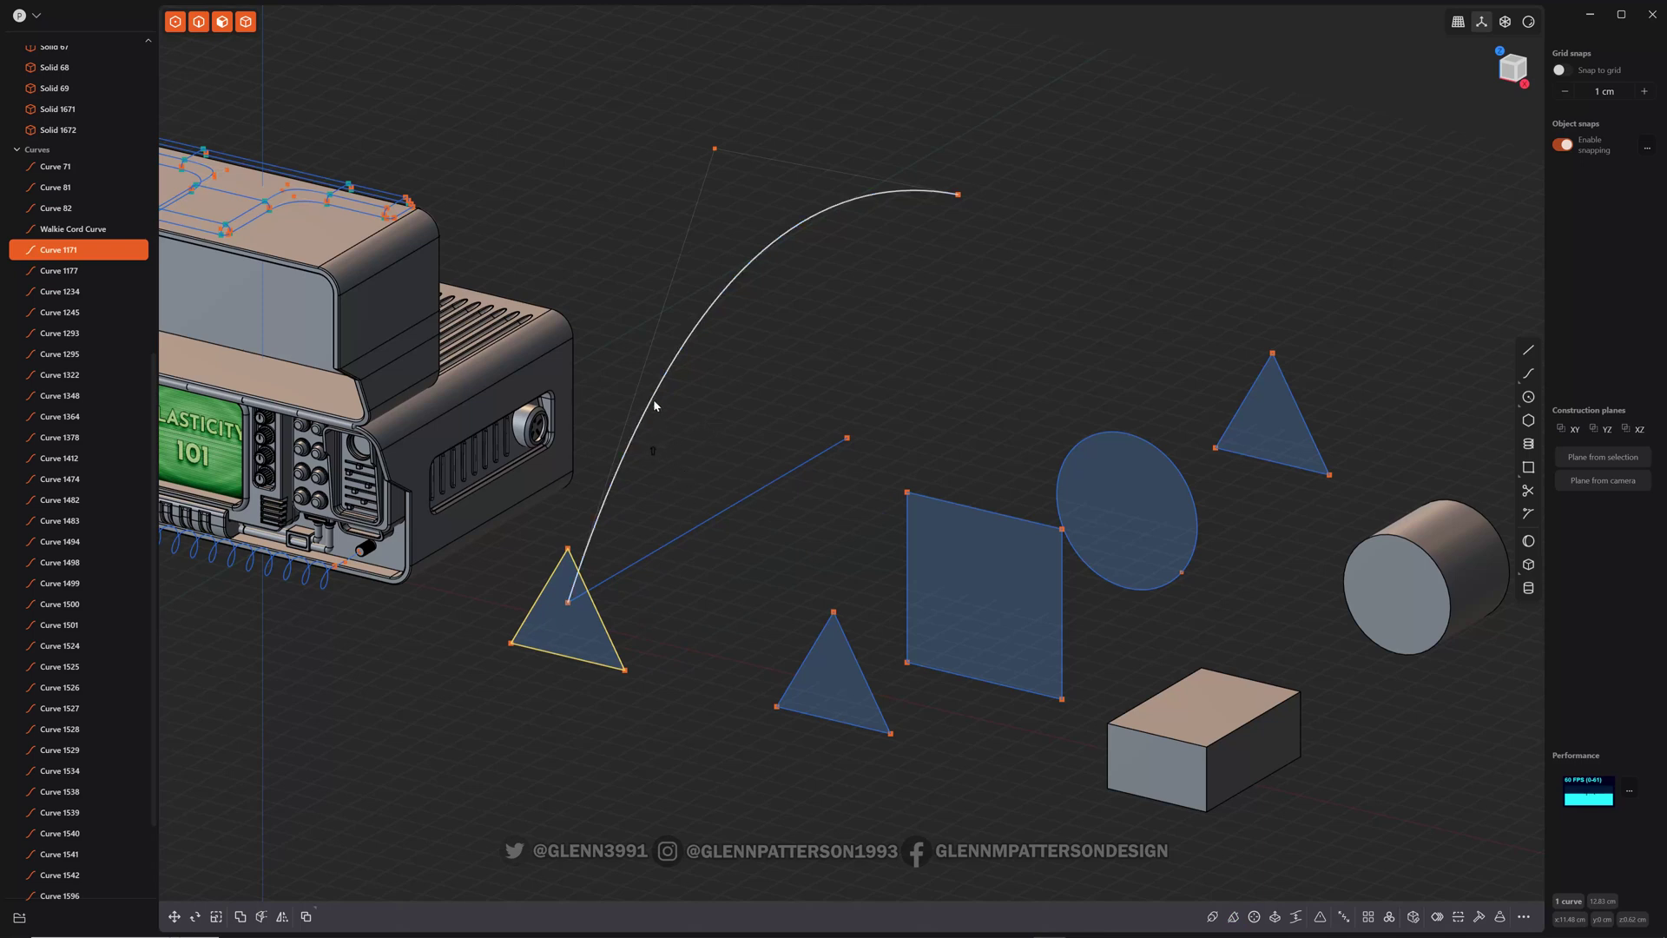
pyautogui.hotkey('shift', 'p')
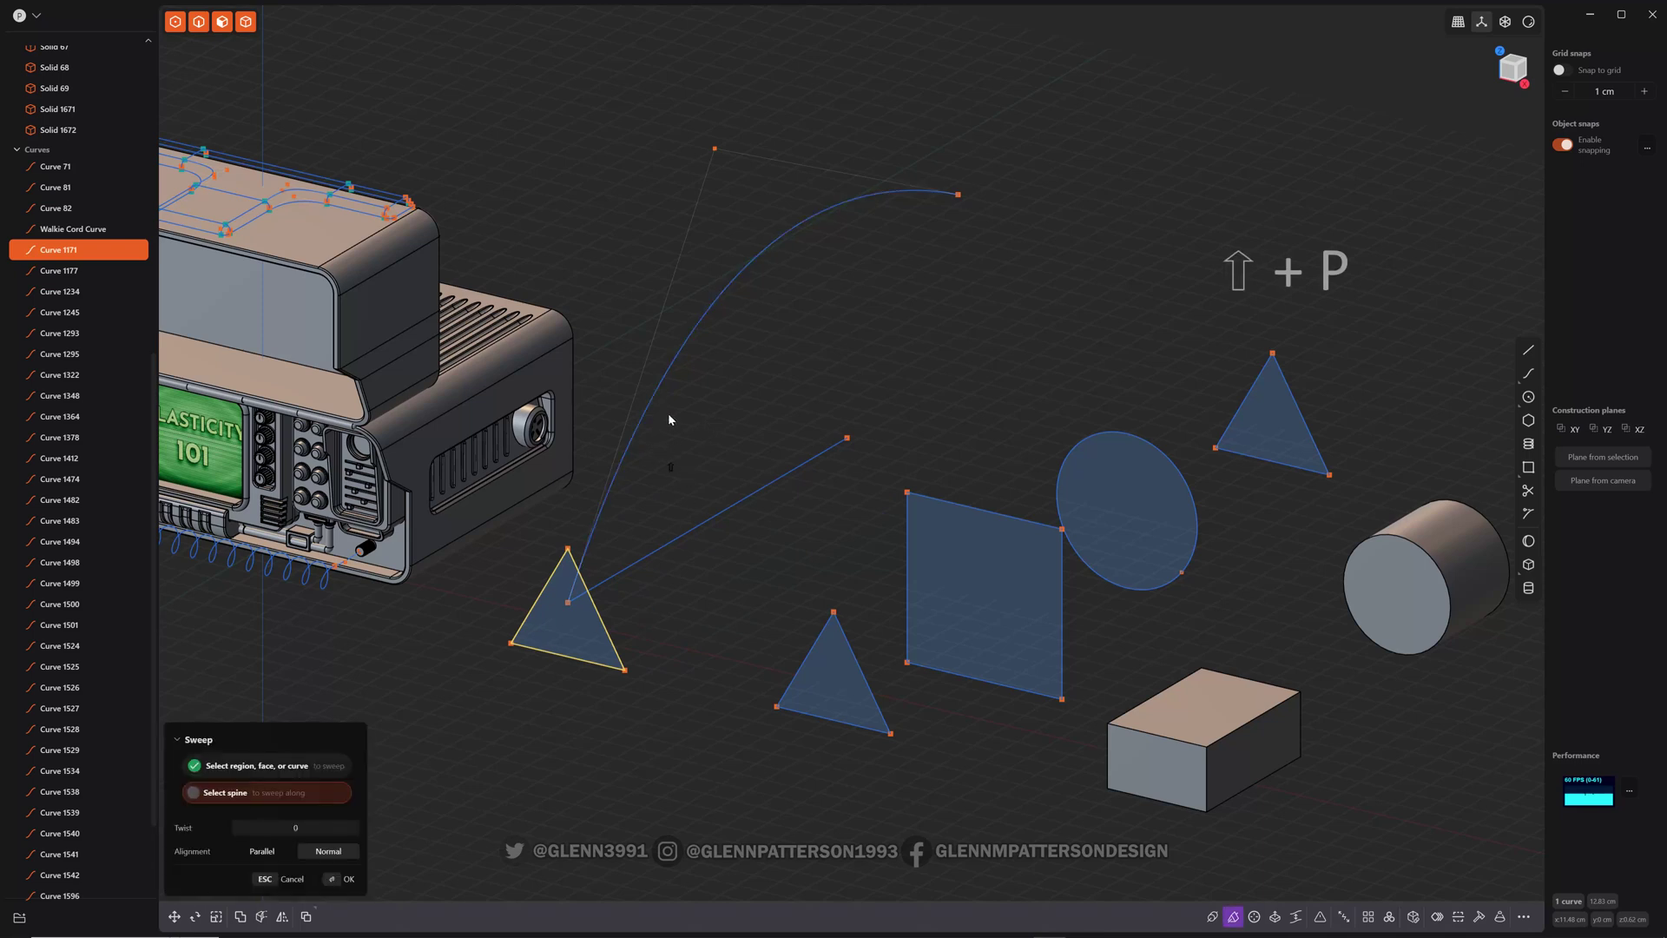
pyautogui.click(678, 356)
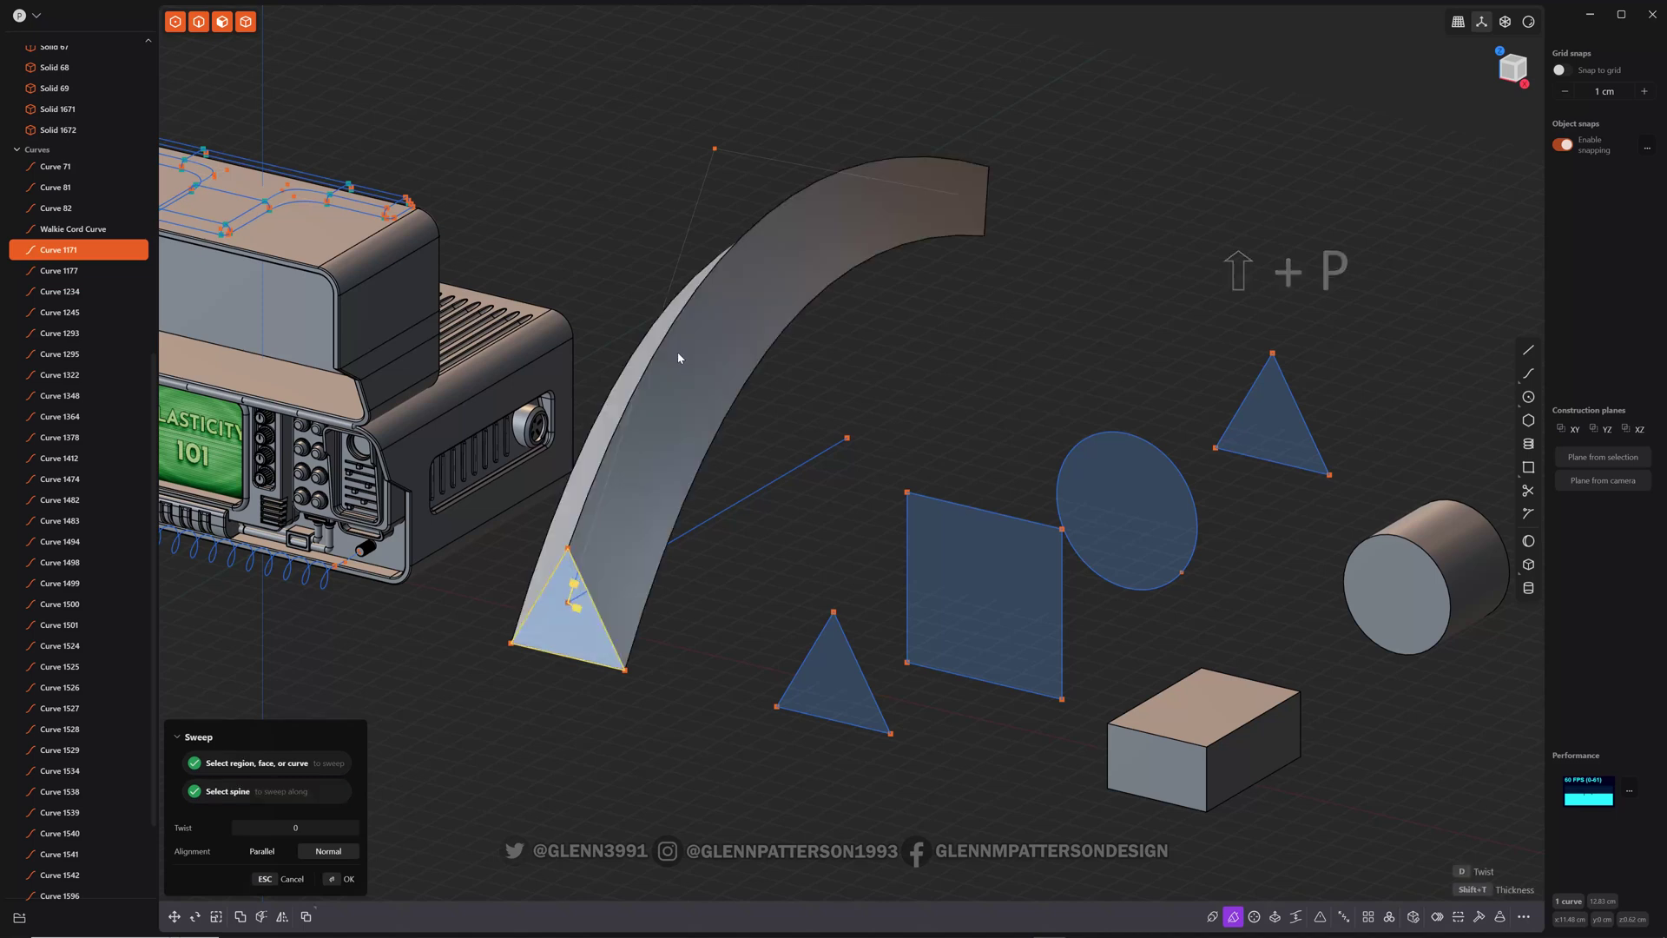
pyautogui.moveTo(936, 397); pyautogui.dragTo(905, 365, button='middle')
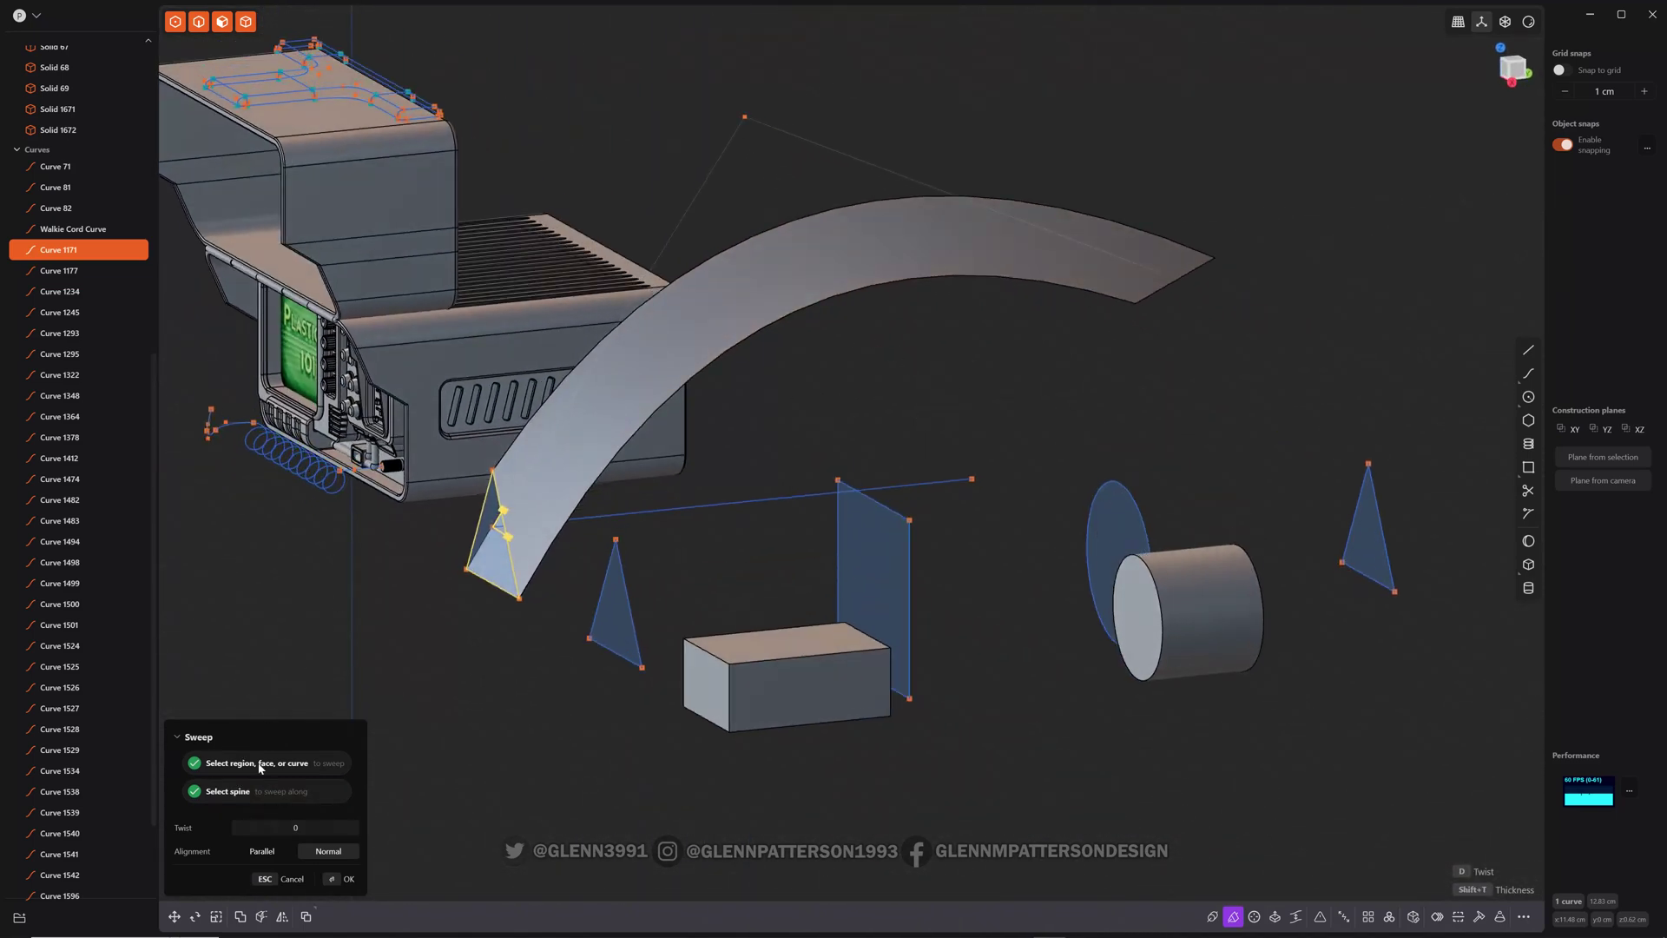
pyautogui.click(263, 853)
pyautogui.click(269, 855)
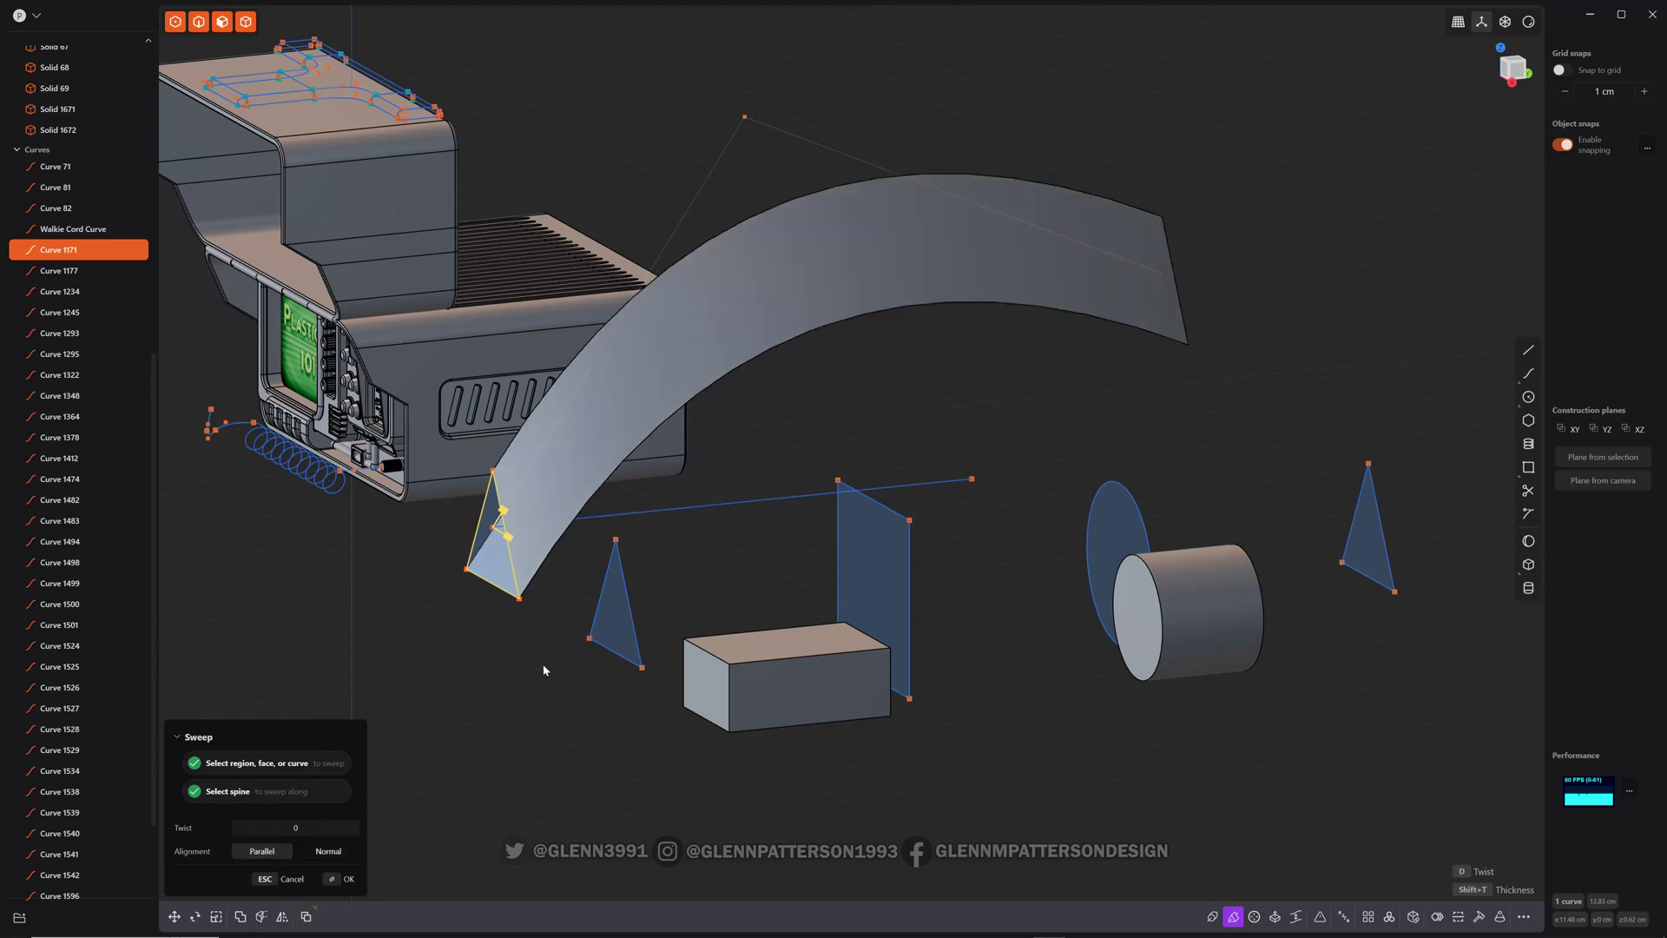
pyautogui.moveTo(539, 673); pyautogui.dragTo(504, 668, button='middle')
pyautogui.click(329, 853)
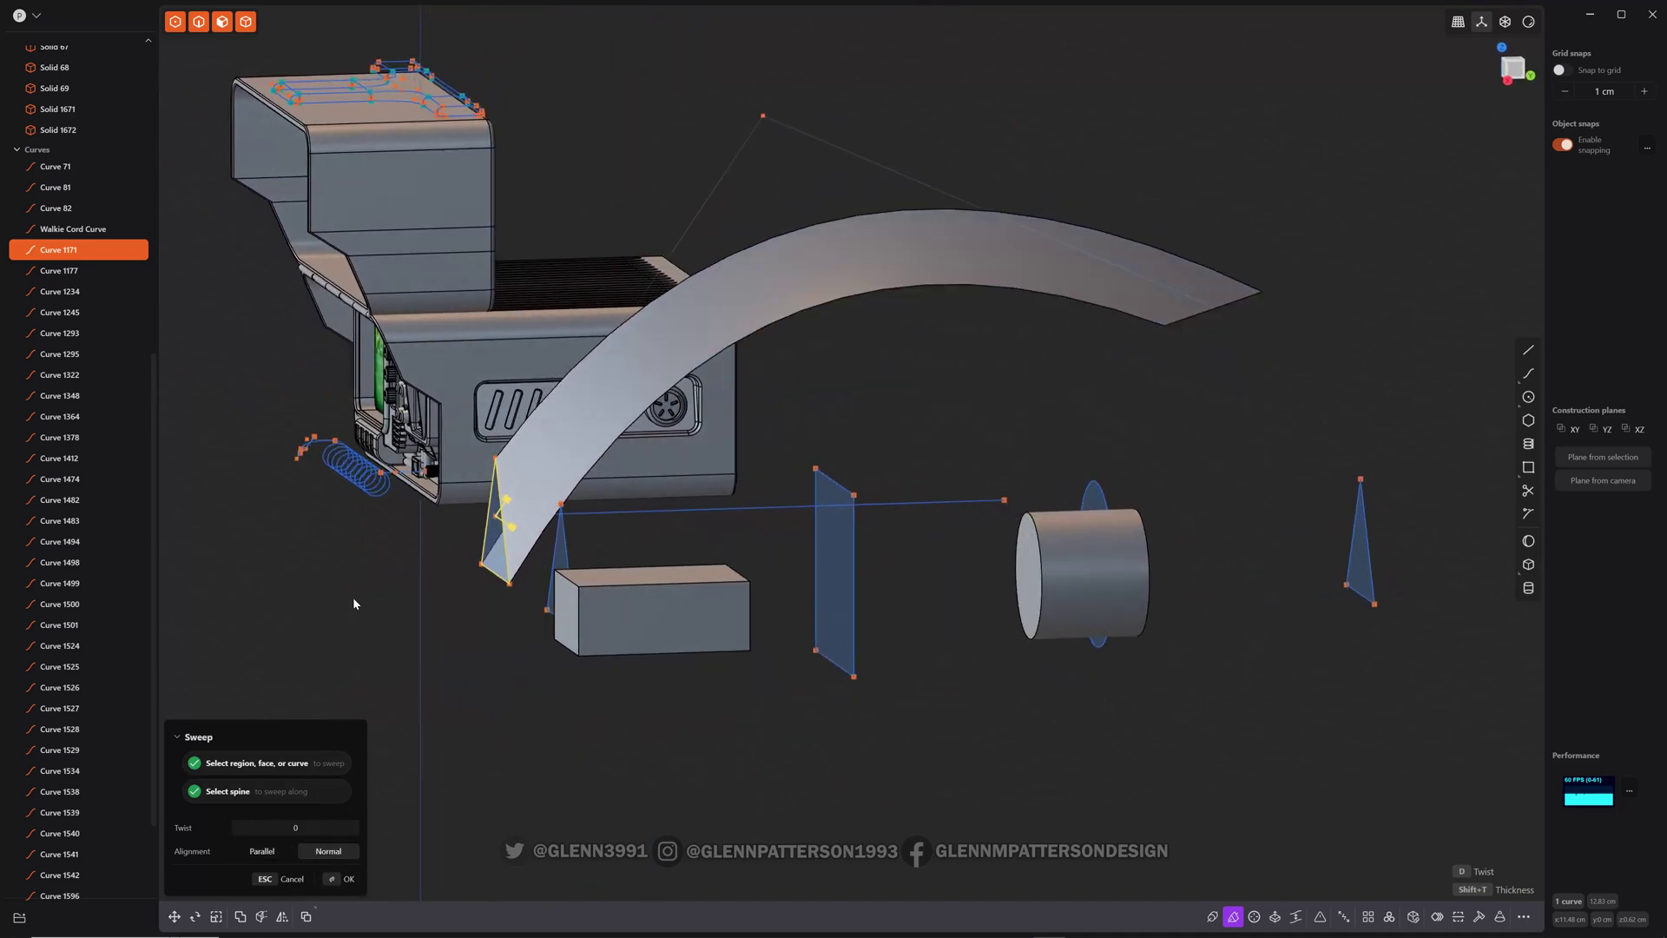
pyautogui.moveTo(353, 596); pyautogui.dragTo(413, 640, button='middle')
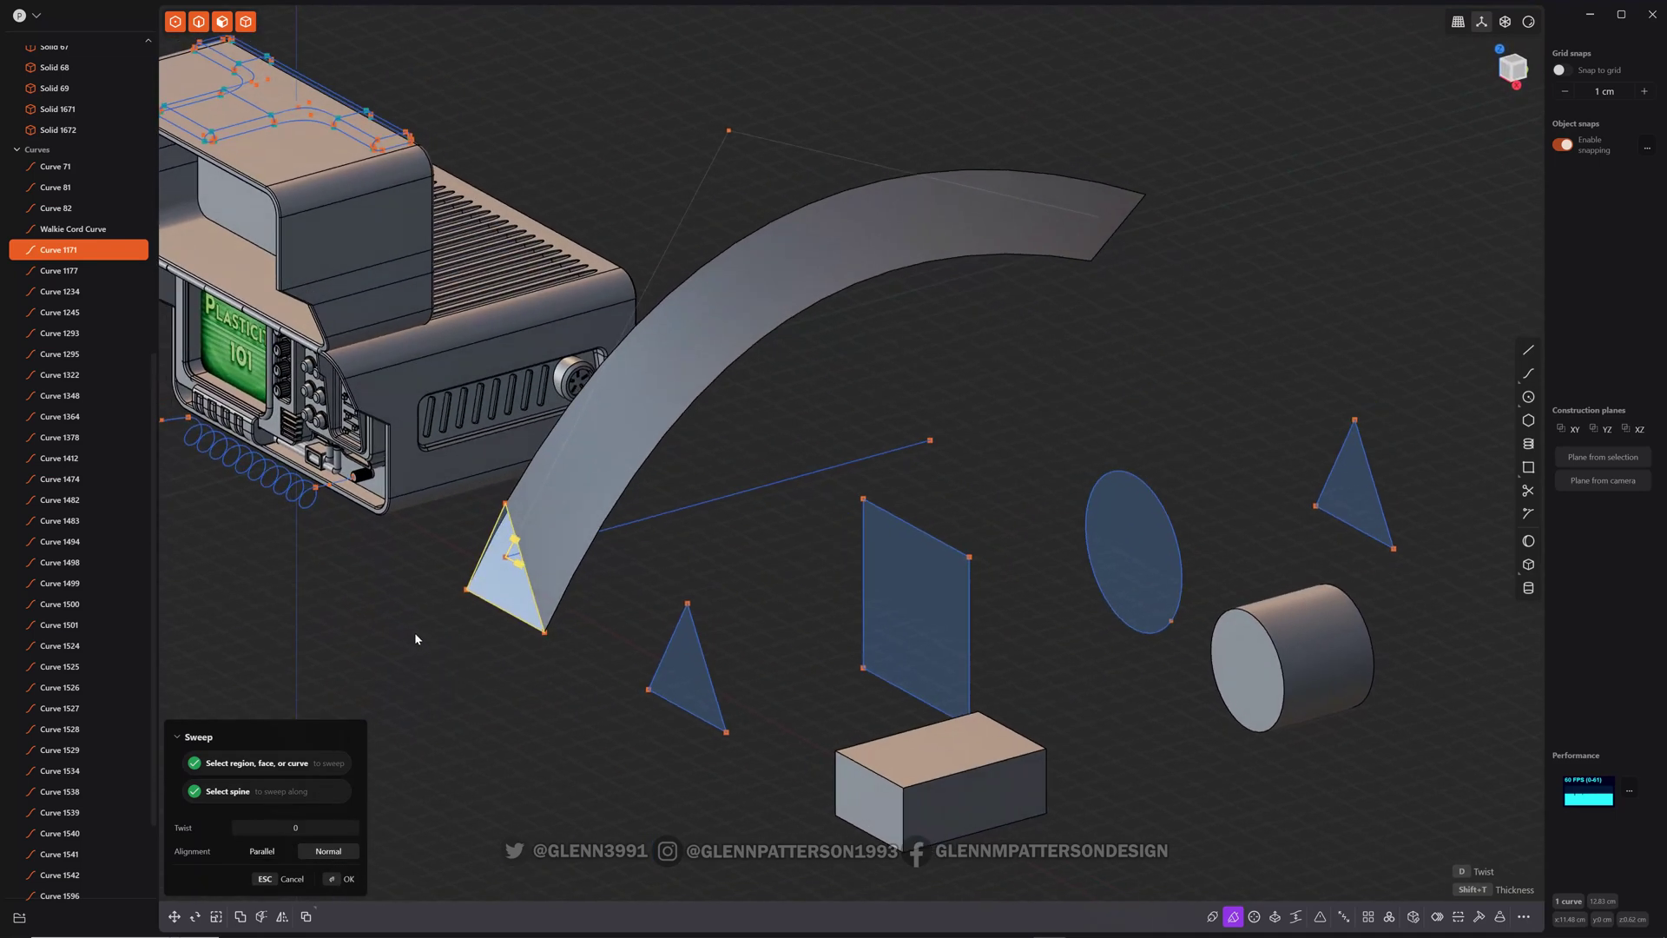
pyautogui.moveTo(291, 827); pyautogui.dragTo(764, 794)
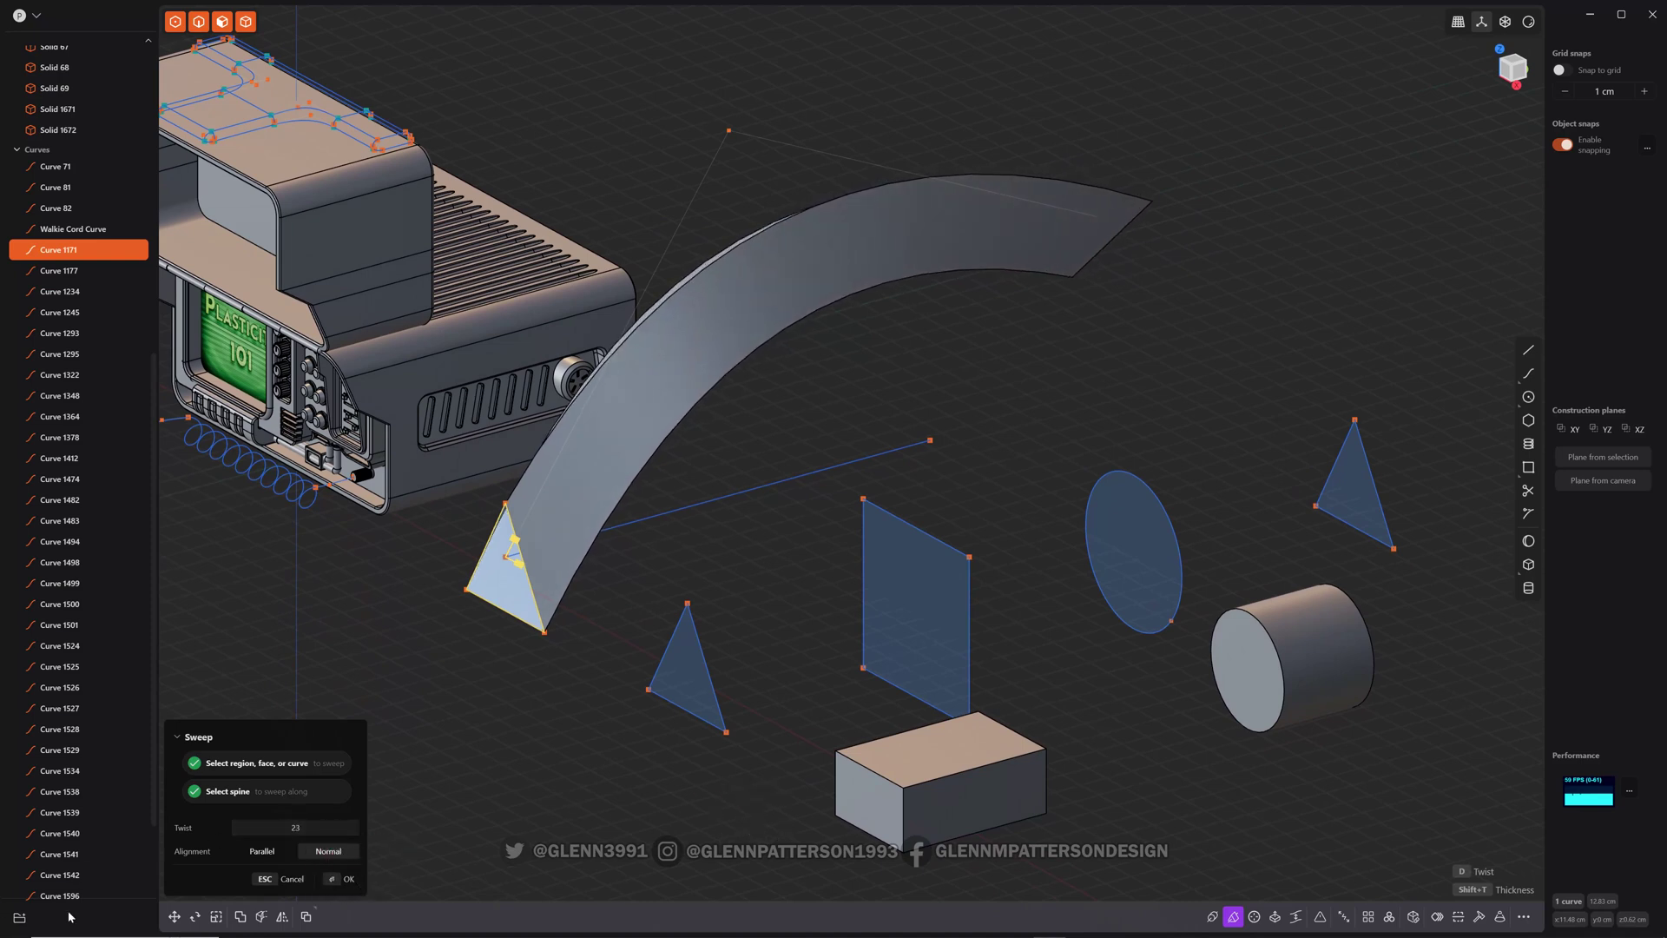
pyautogui.click(282, 828)
pyautogui.write('360')
pyautogui.press('Return')
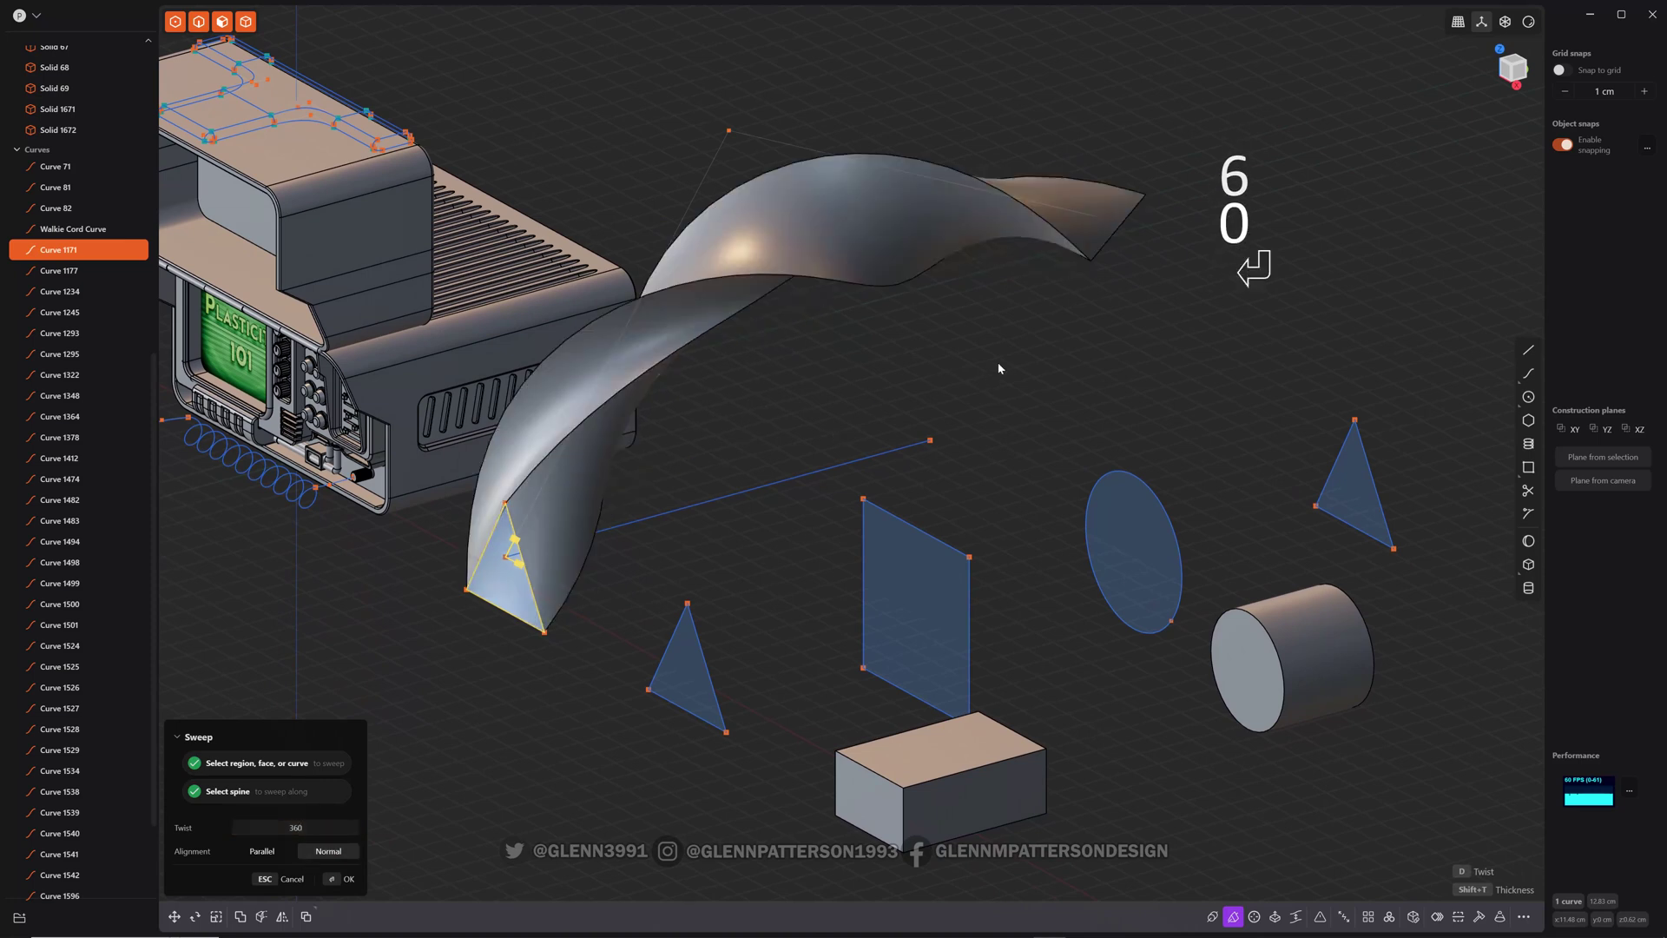
pyautogui.moveTo(995, 361)
pyautogui.mouseDown(button='middle')
pyautogui.moveTo(1077, 377)
pyautogui.moveTo(1195, 365)
pyautogui.moveTo(952, 354)
pyautogui.moveTo(1014, 379)
pyautogui.mouseUp(button='middle')
pyautogui.press('Escape')
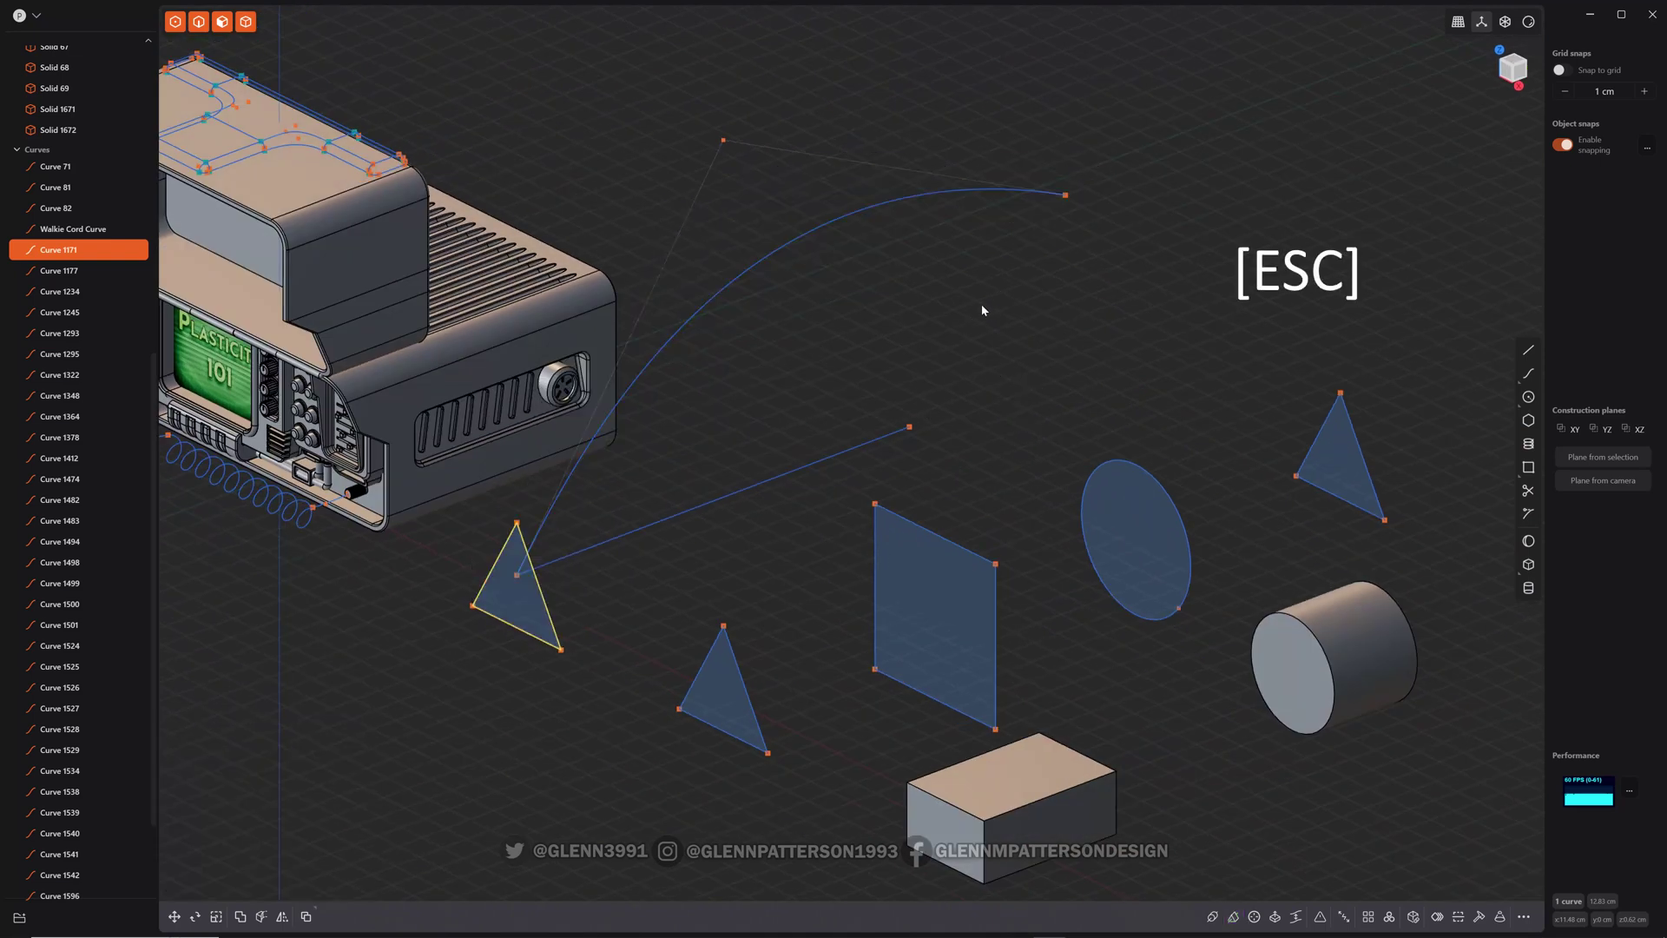
pyautogui.moveTo(971, 311); pyautogui.dragTo(1004, 341, button='middle')
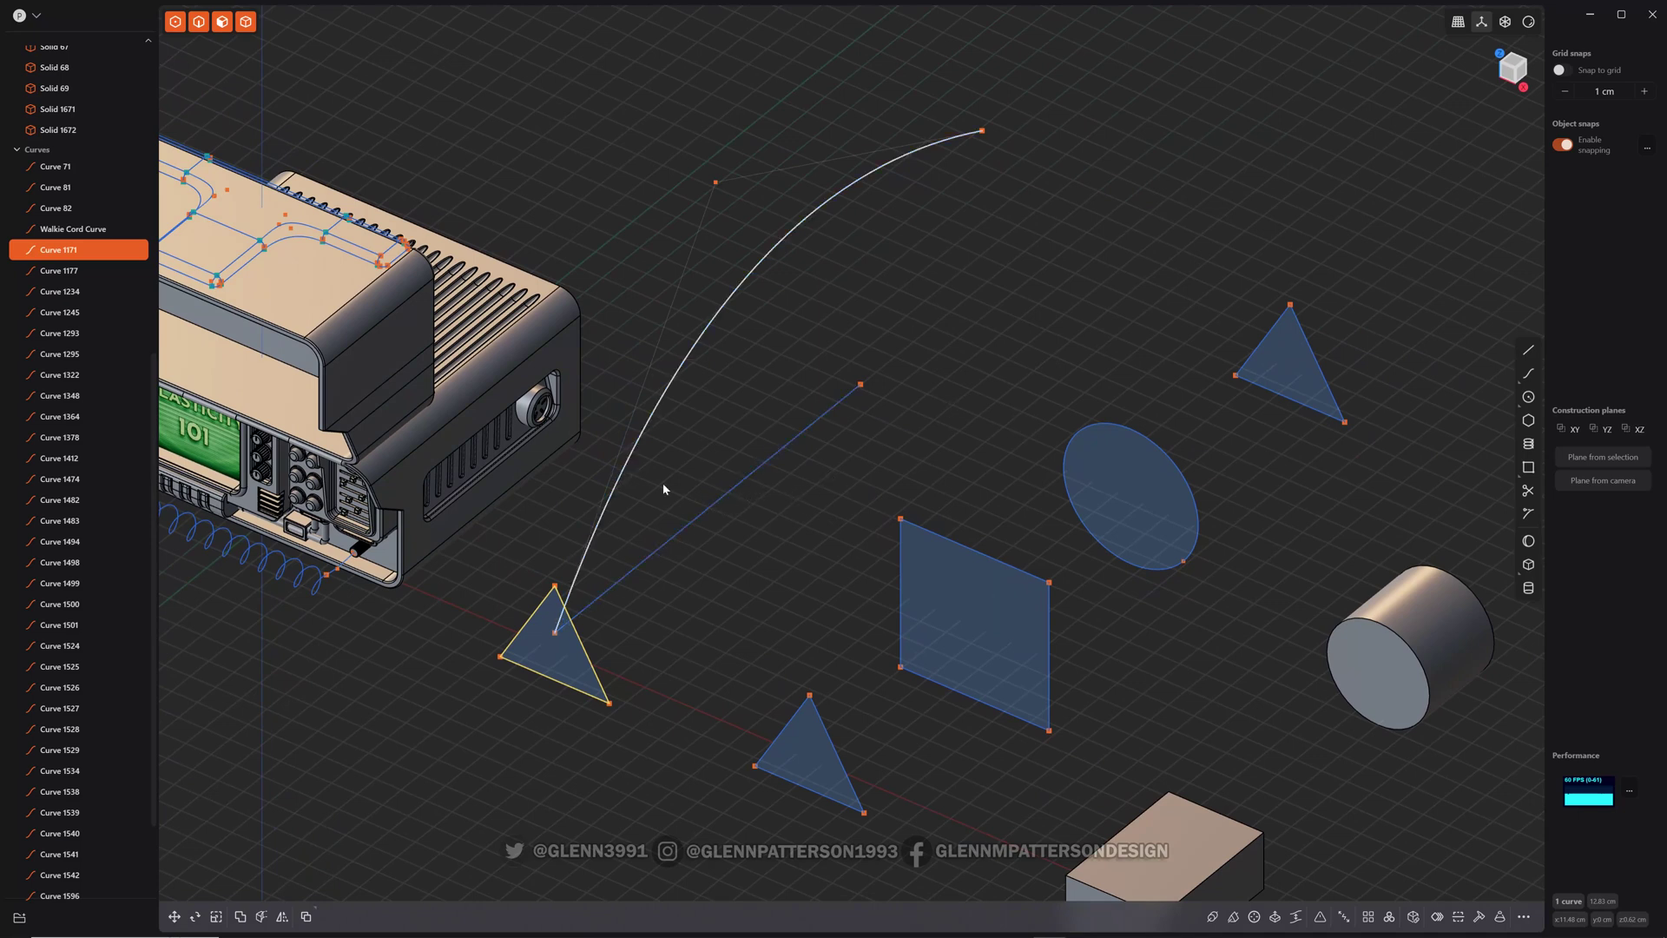
pyautogui.click(837, 762)
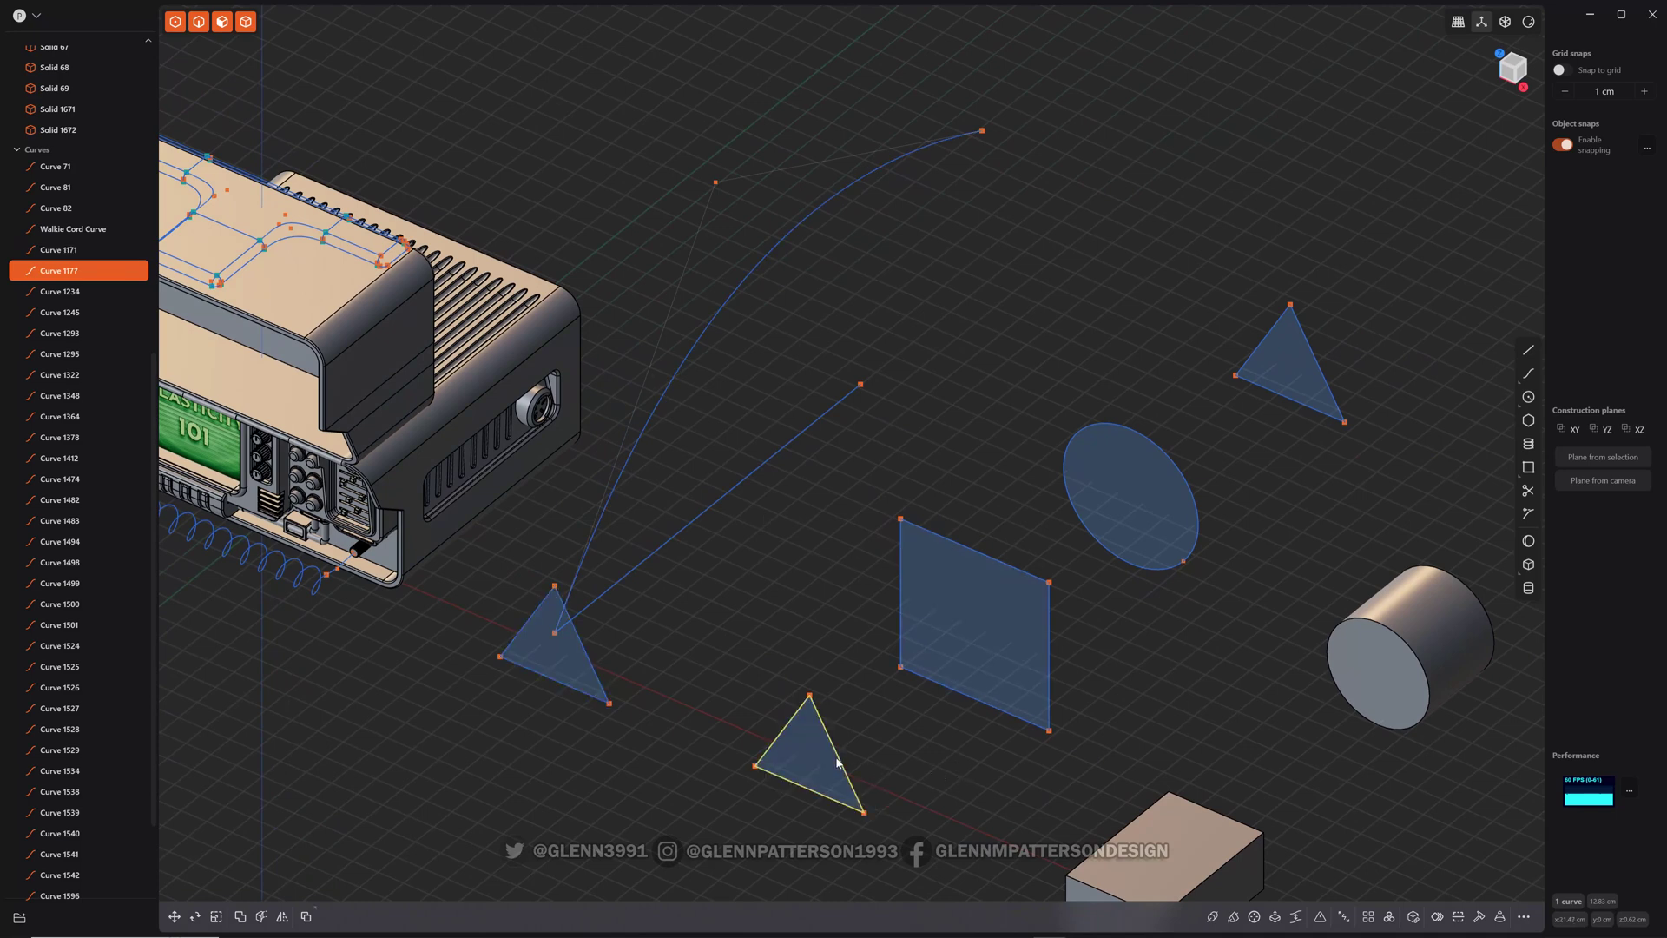
pyautogui.keyDown('shift'); pyautogui.click(1317, 366); pyautogui.keyUp('shift')
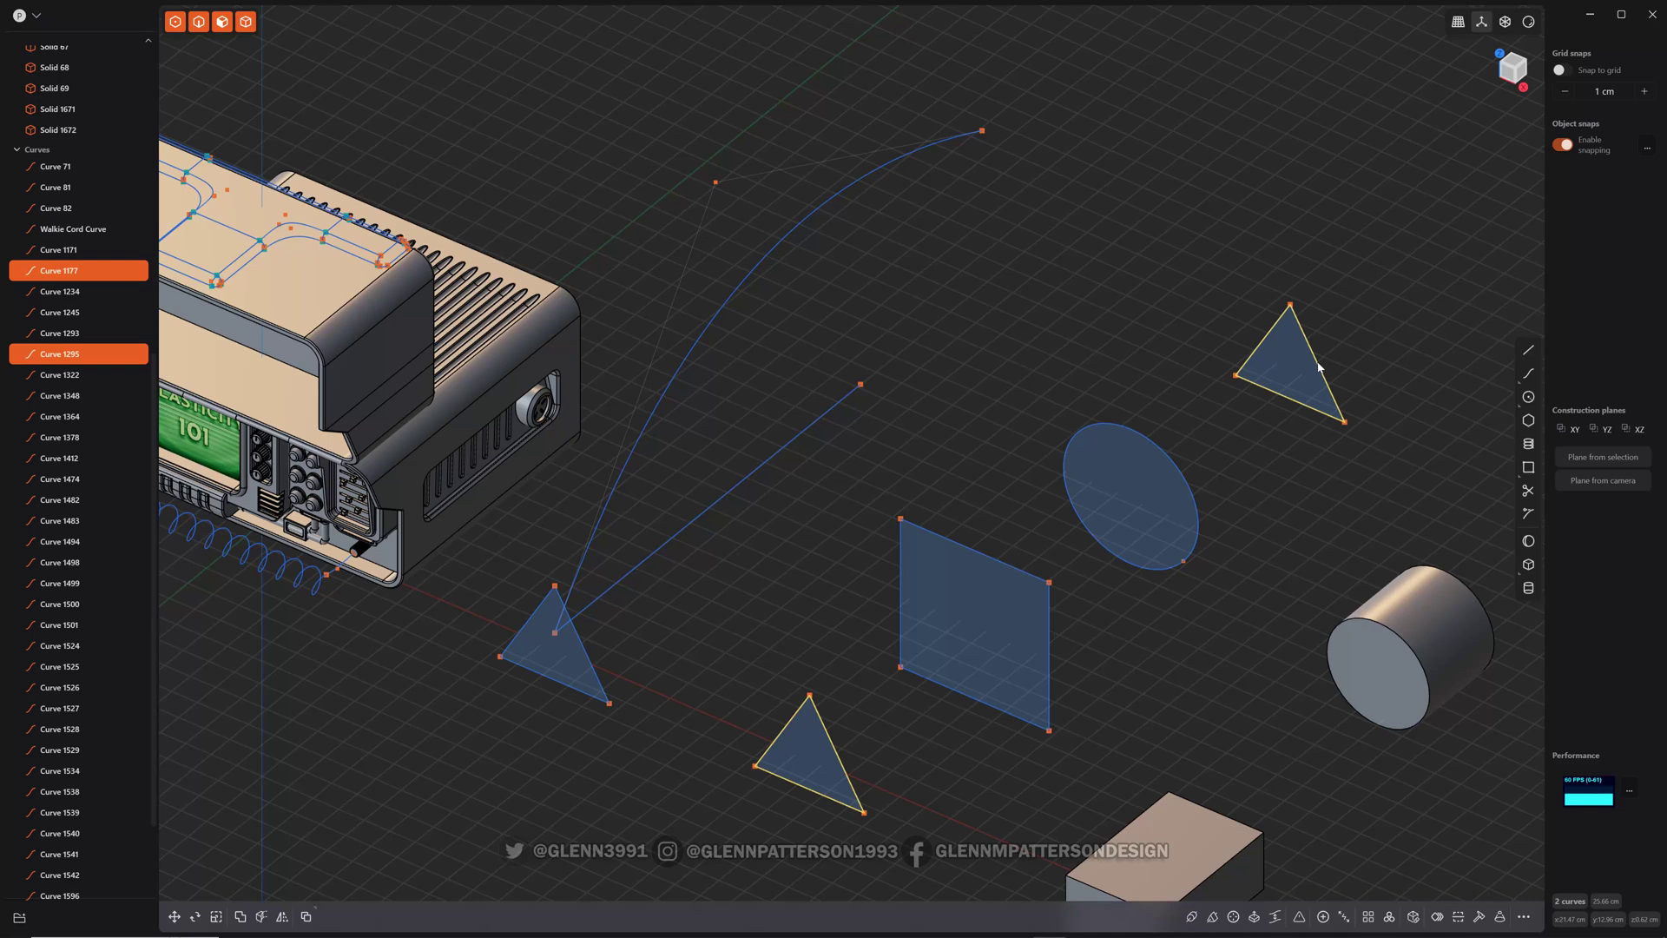
pyautogui.press('l')
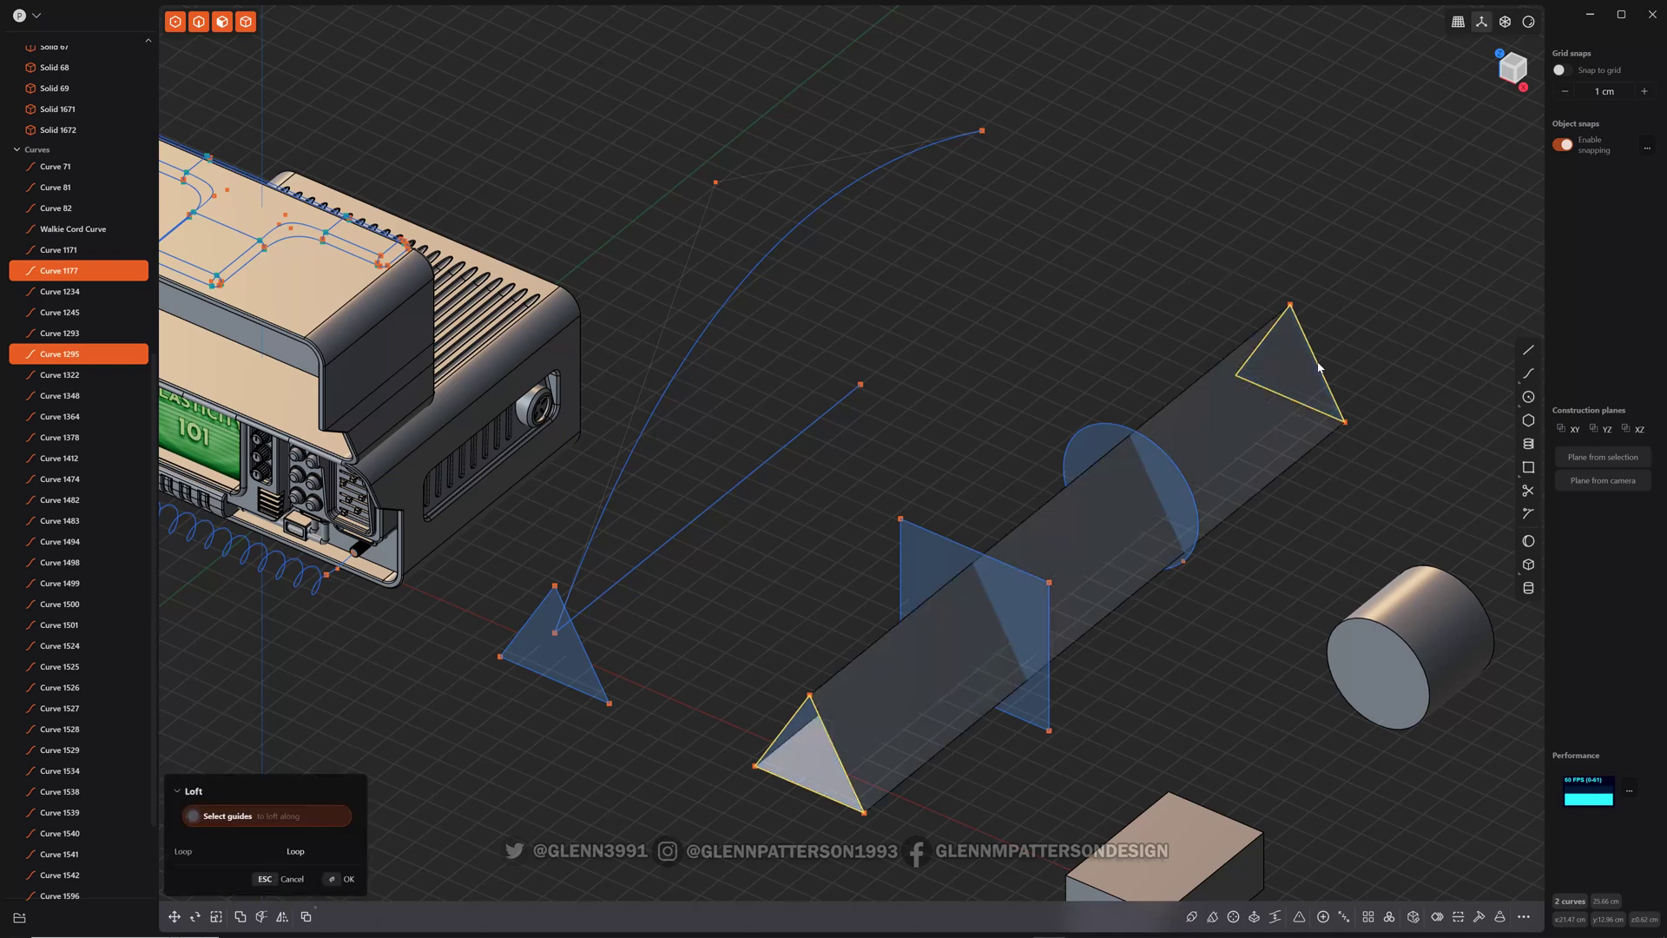
pyautogui.press('Escape')
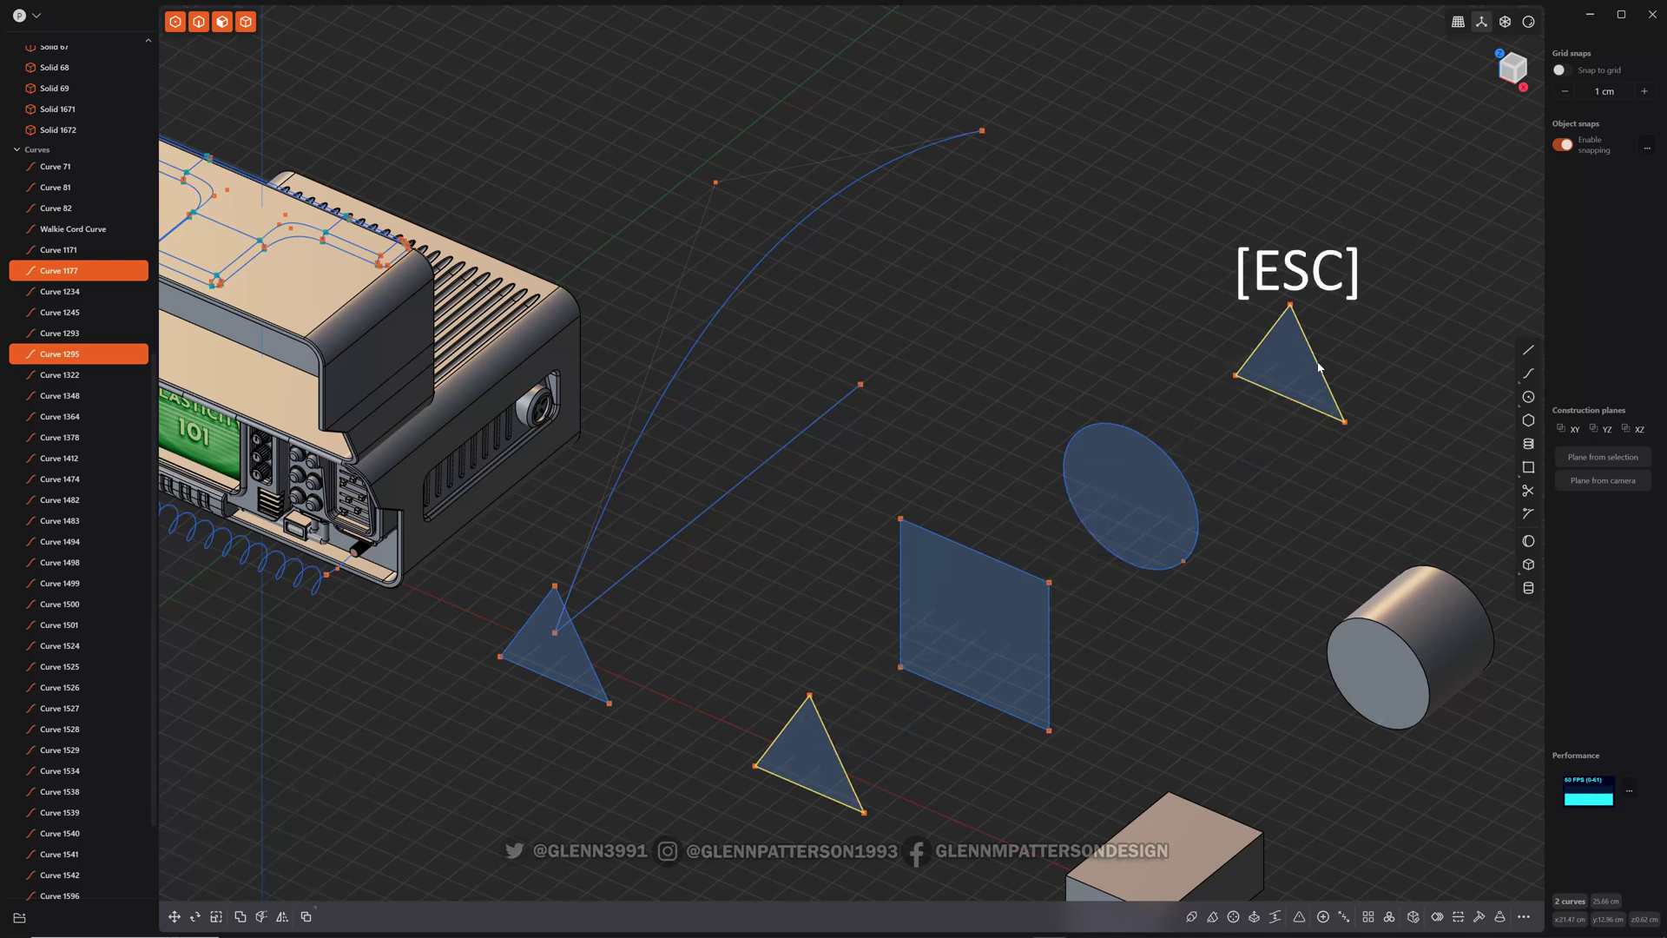
# - Preview a loft through the bottom triangle, four-sided profile, ellipse and upper-right triangle
pyautogui.click(955, 758)
pyautogui.click(836, 754)
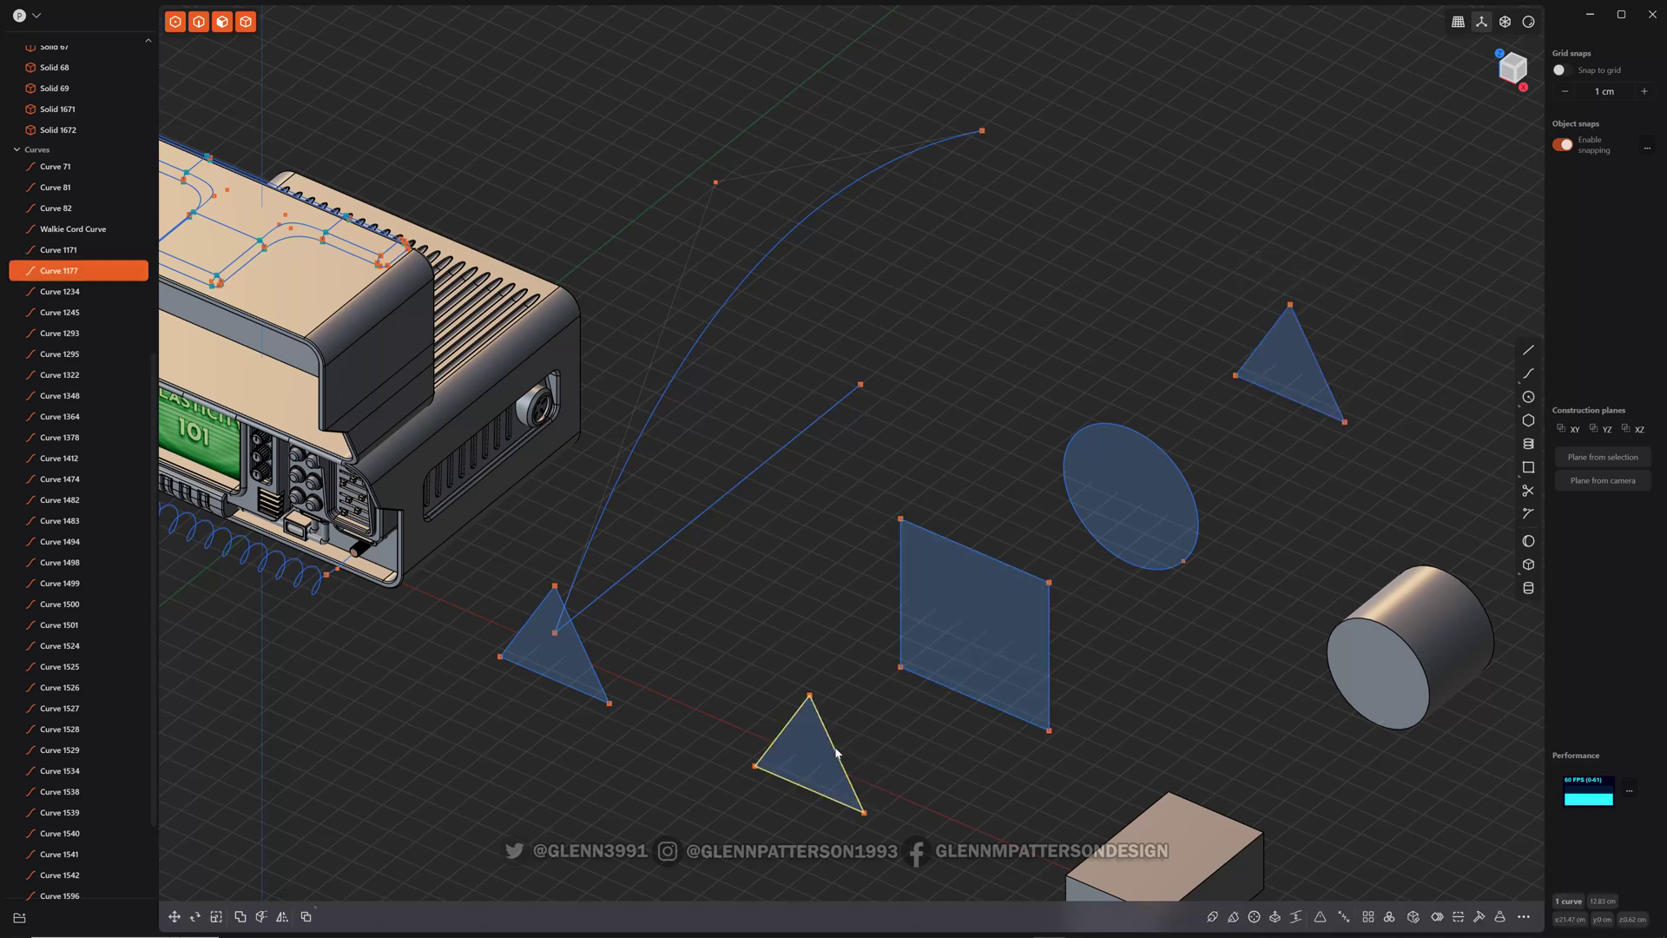
pyautogui.click(1049, 691)
pyautogui.click(1193, 495)
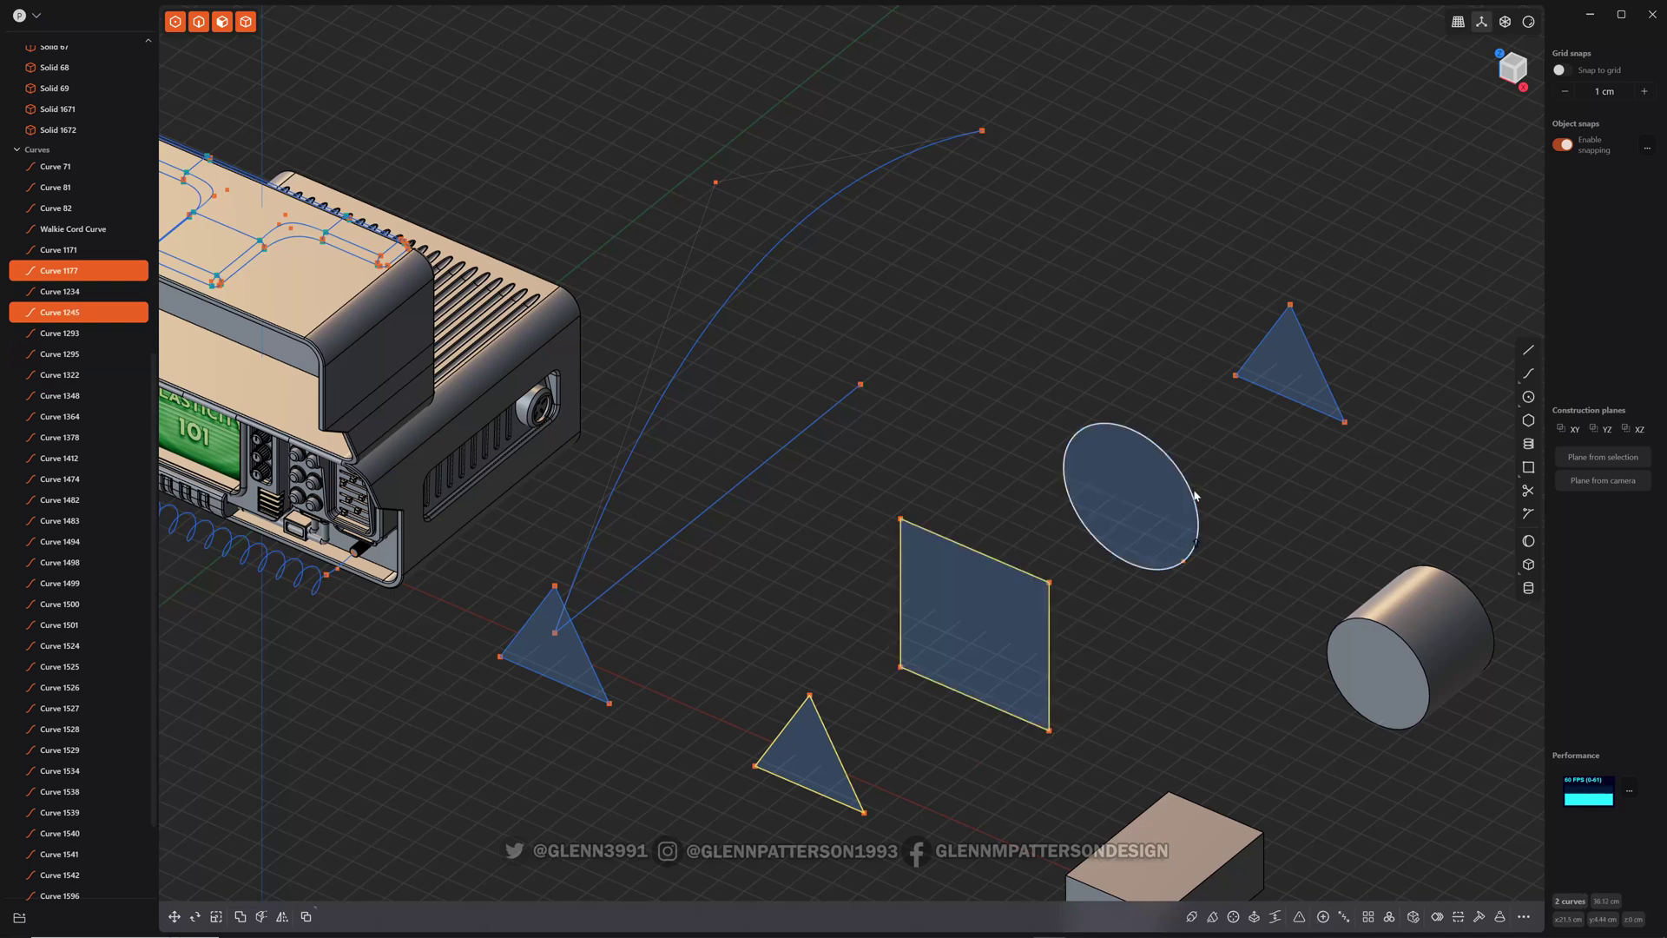
pyautogui.click(1328, 381)
pyautogui.press('l')
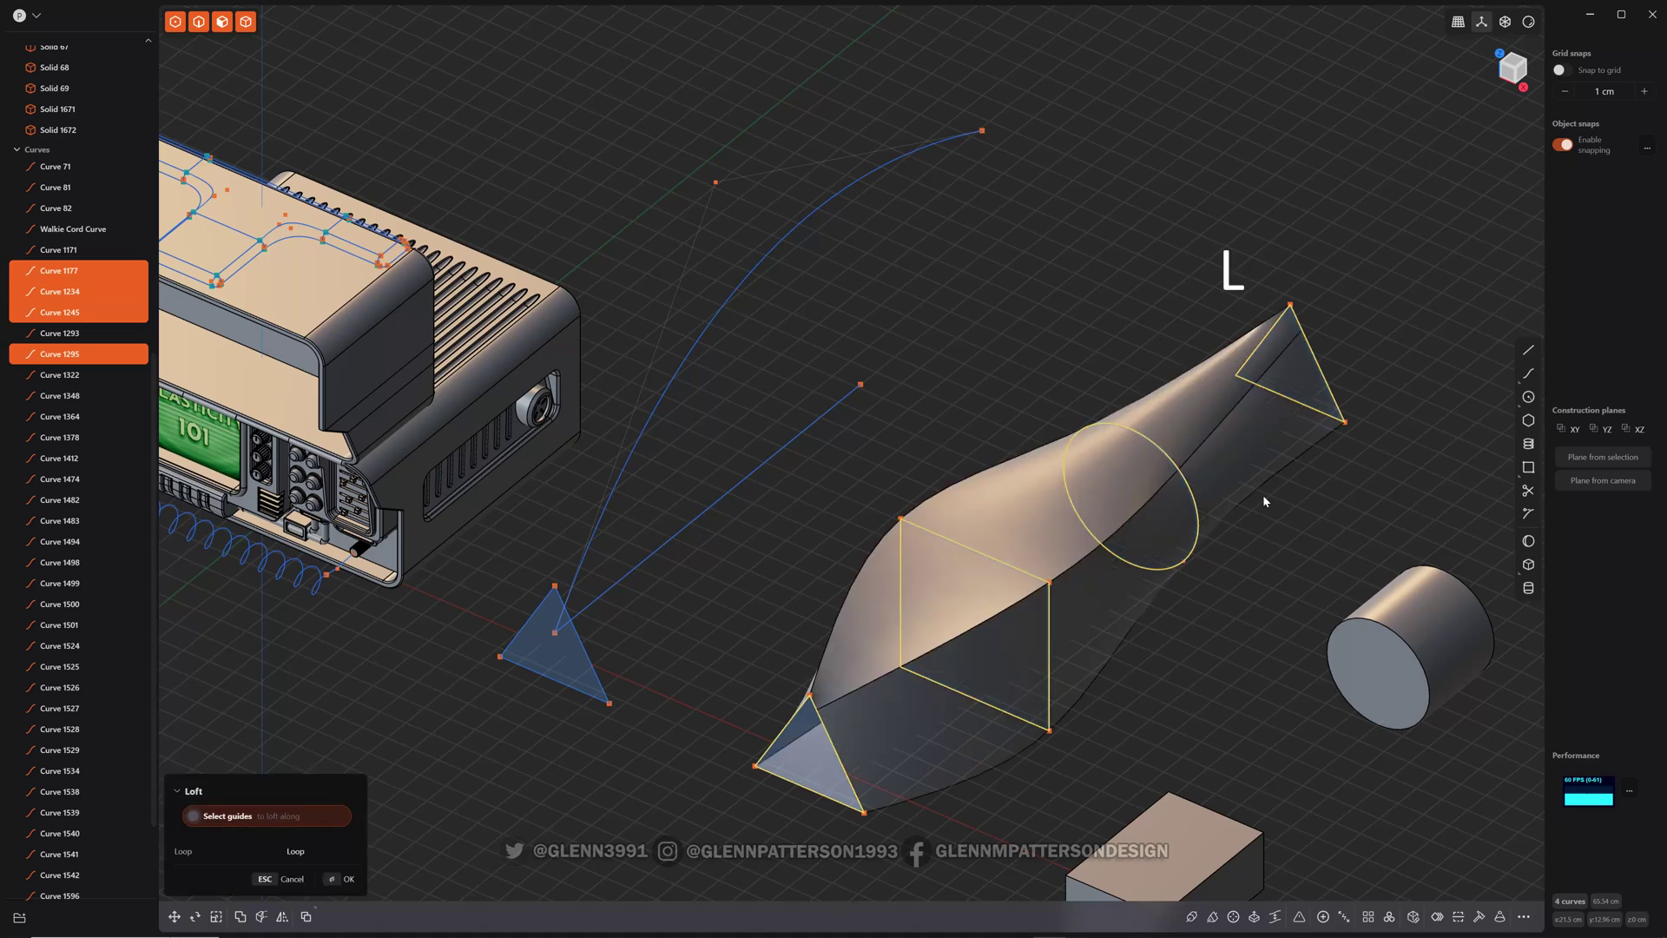
pyautogui.moveTo(1214, 692)
pyautogui.mouseDown(button='middle')
pyautogui.moveTo(1310, 577)
pyautogui.moveTo(1306, 532)
pyautogui.moveTo(1271, 507)
pyautogui.moveTo(1198, 521)
pyautogui.moveTo(1155, 642)
pyautogui.moveTo(1221, 699)
pyautogui.mouseUp(button='middle')
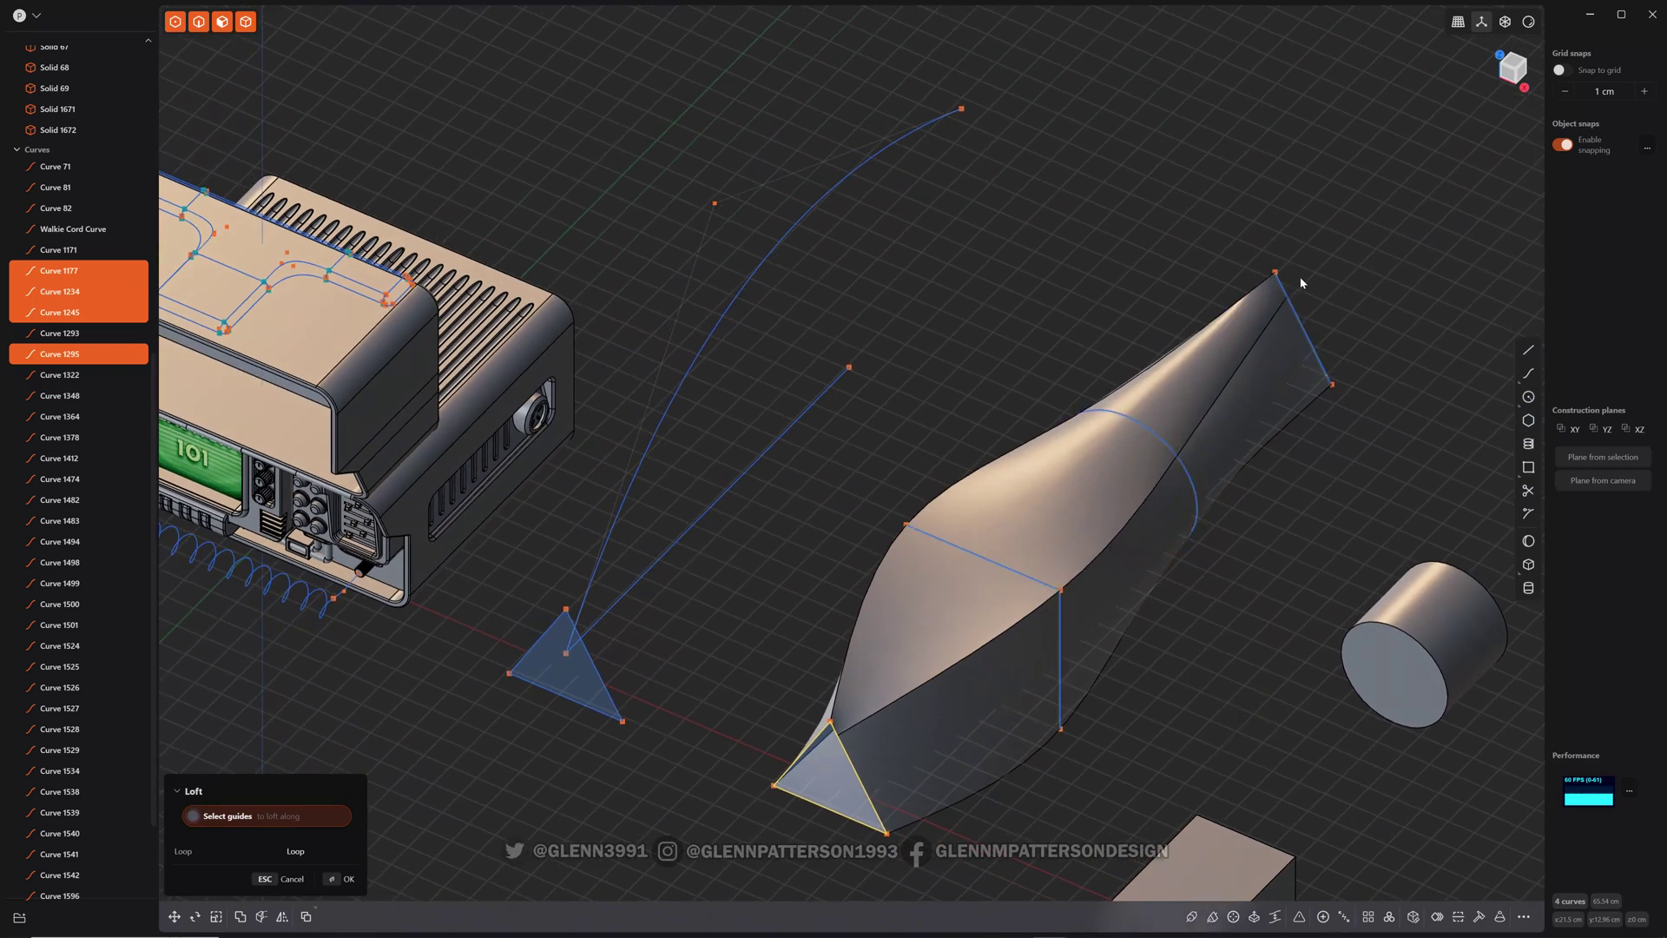
pyautogui.moveTo(1224, 642); pyautogui.dragTo(1182, 628, button='middle')
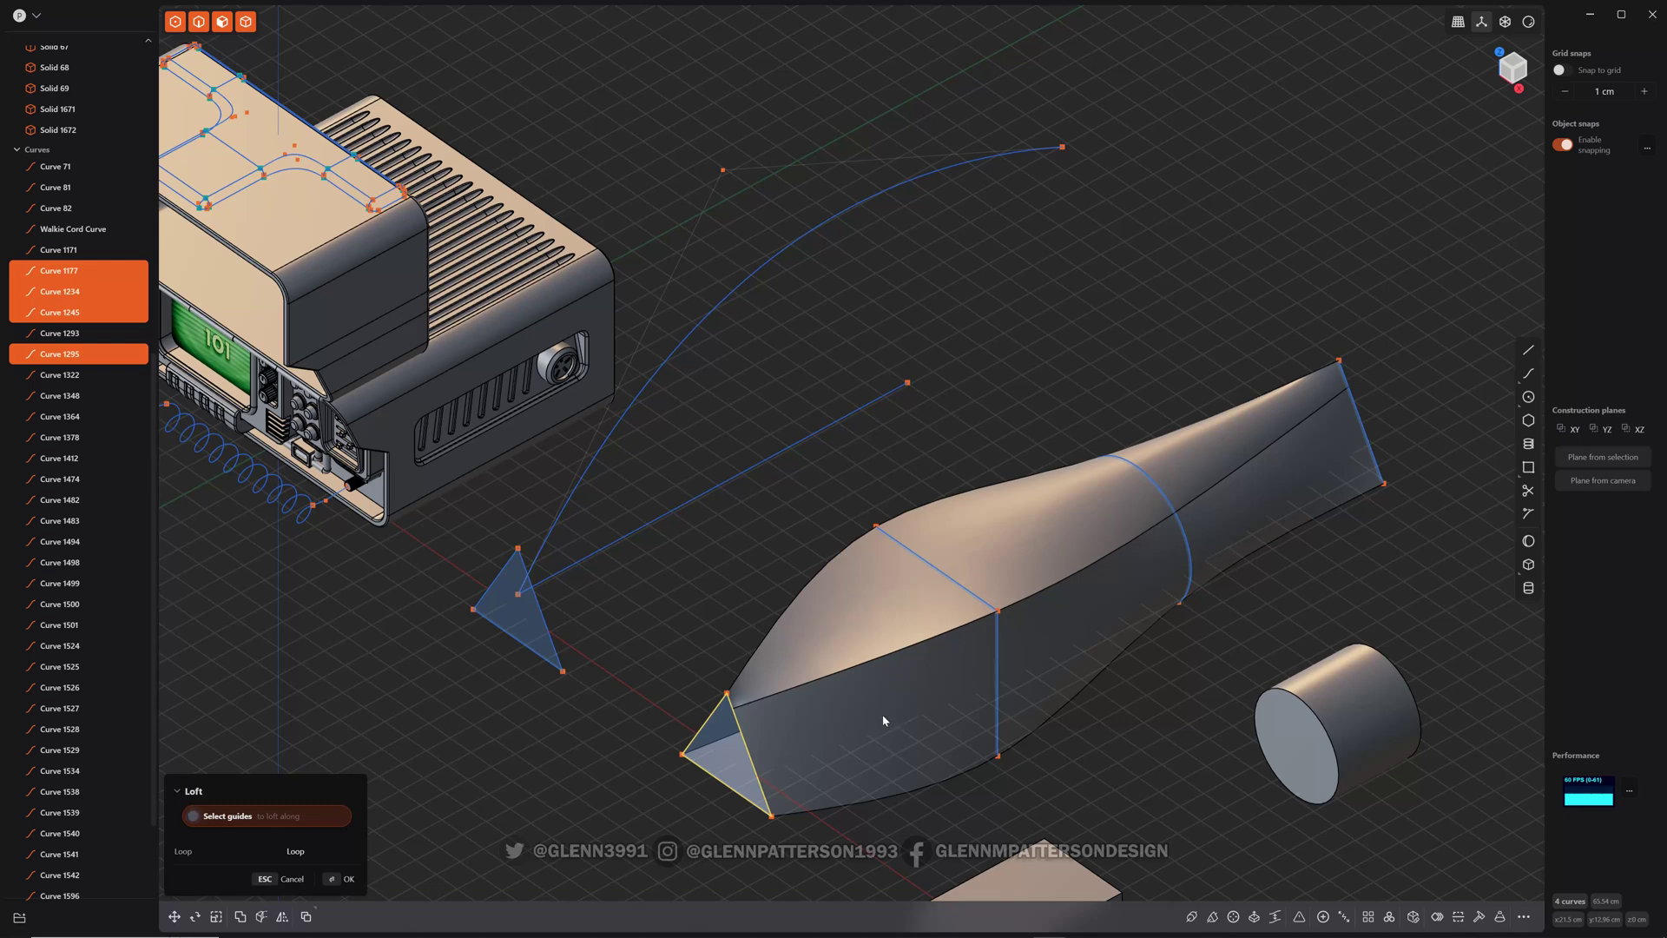
# - Cancel the profile loft and loft a transition solid between the box and cylinder end faces
pyautogui.press('Escape')
pyautogui.moveTo(1075, 745); pyautogui.dragTo(608, 712, button='middle')
pyautogui.moveTo(382, 713); pyautogui.dragTo(402, 674, button='middle')
pyautogui.click(403, 673)
pyautogui.click(403, 674)
pyautogui.press('o')
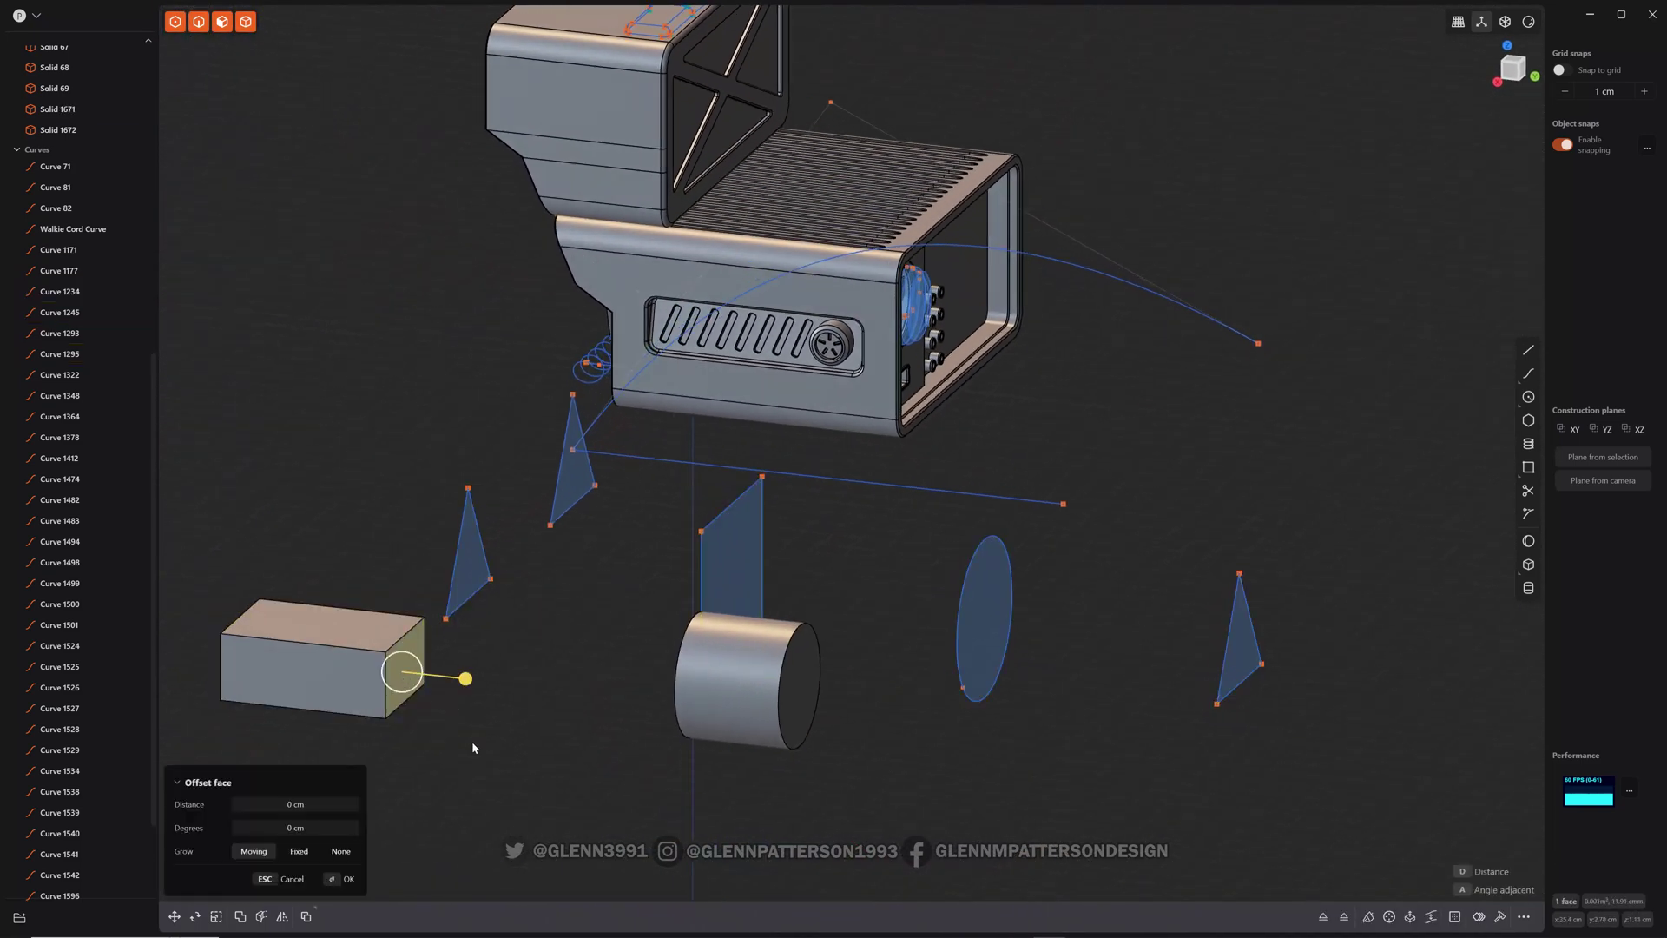
pyautogui.moveTo(477, 745); pyautogui.dragTo(1165, 718, button='middle')
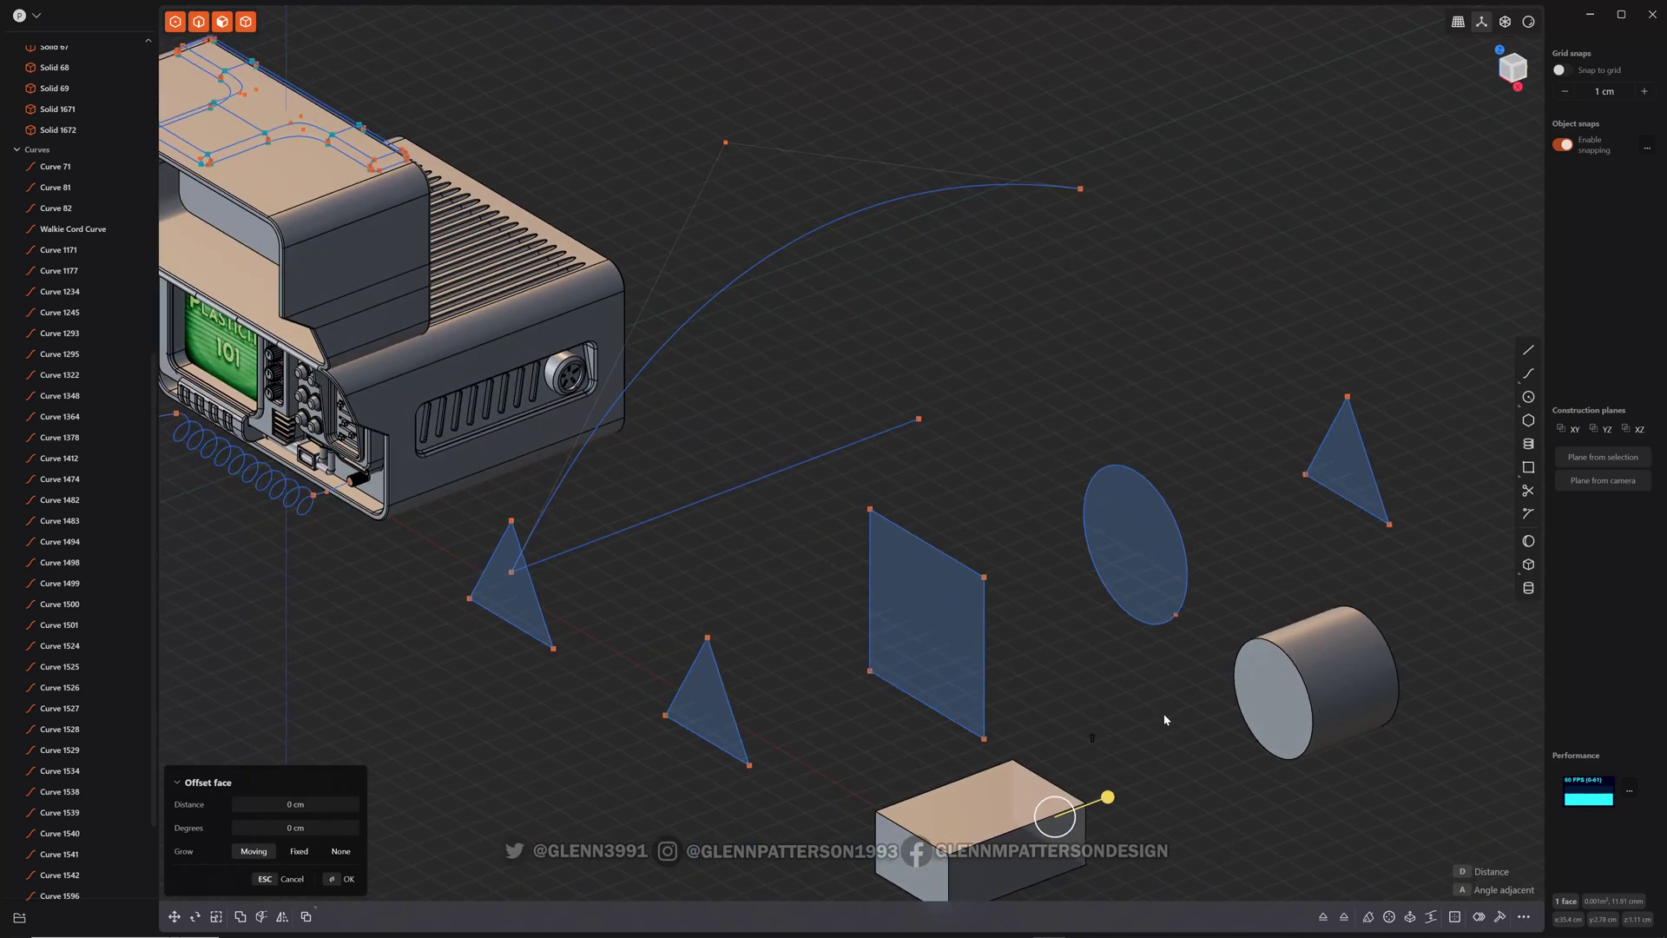
pyautogui.click(1257, 710)
pyautogui.press('l')
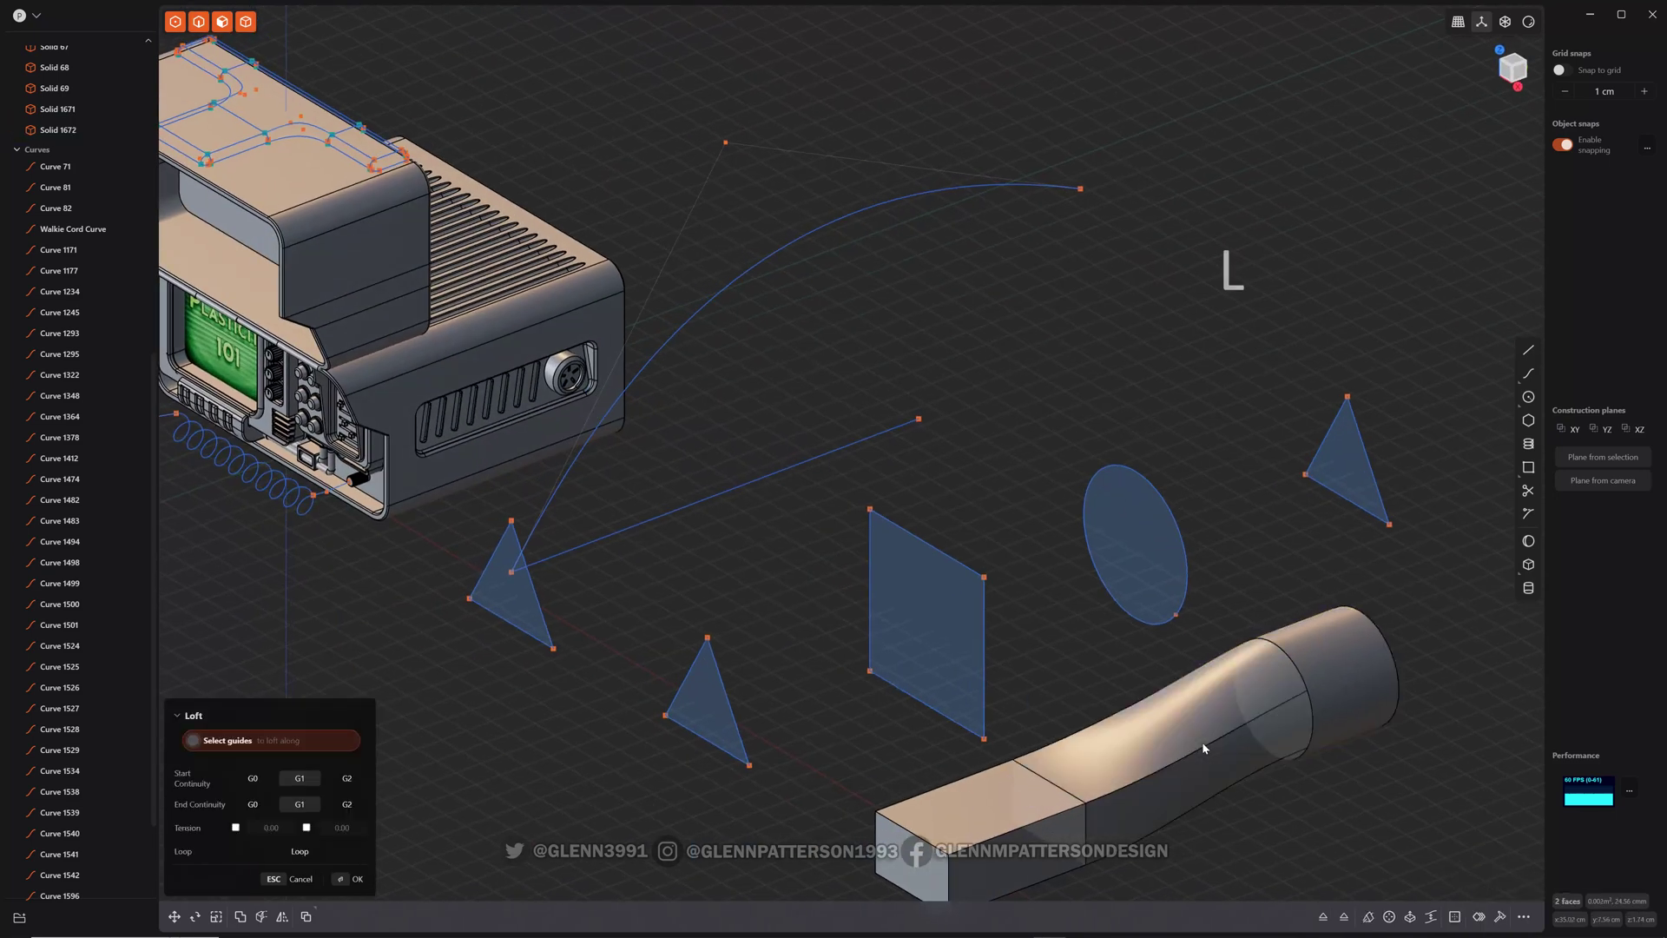
pyautogui.press('Return')
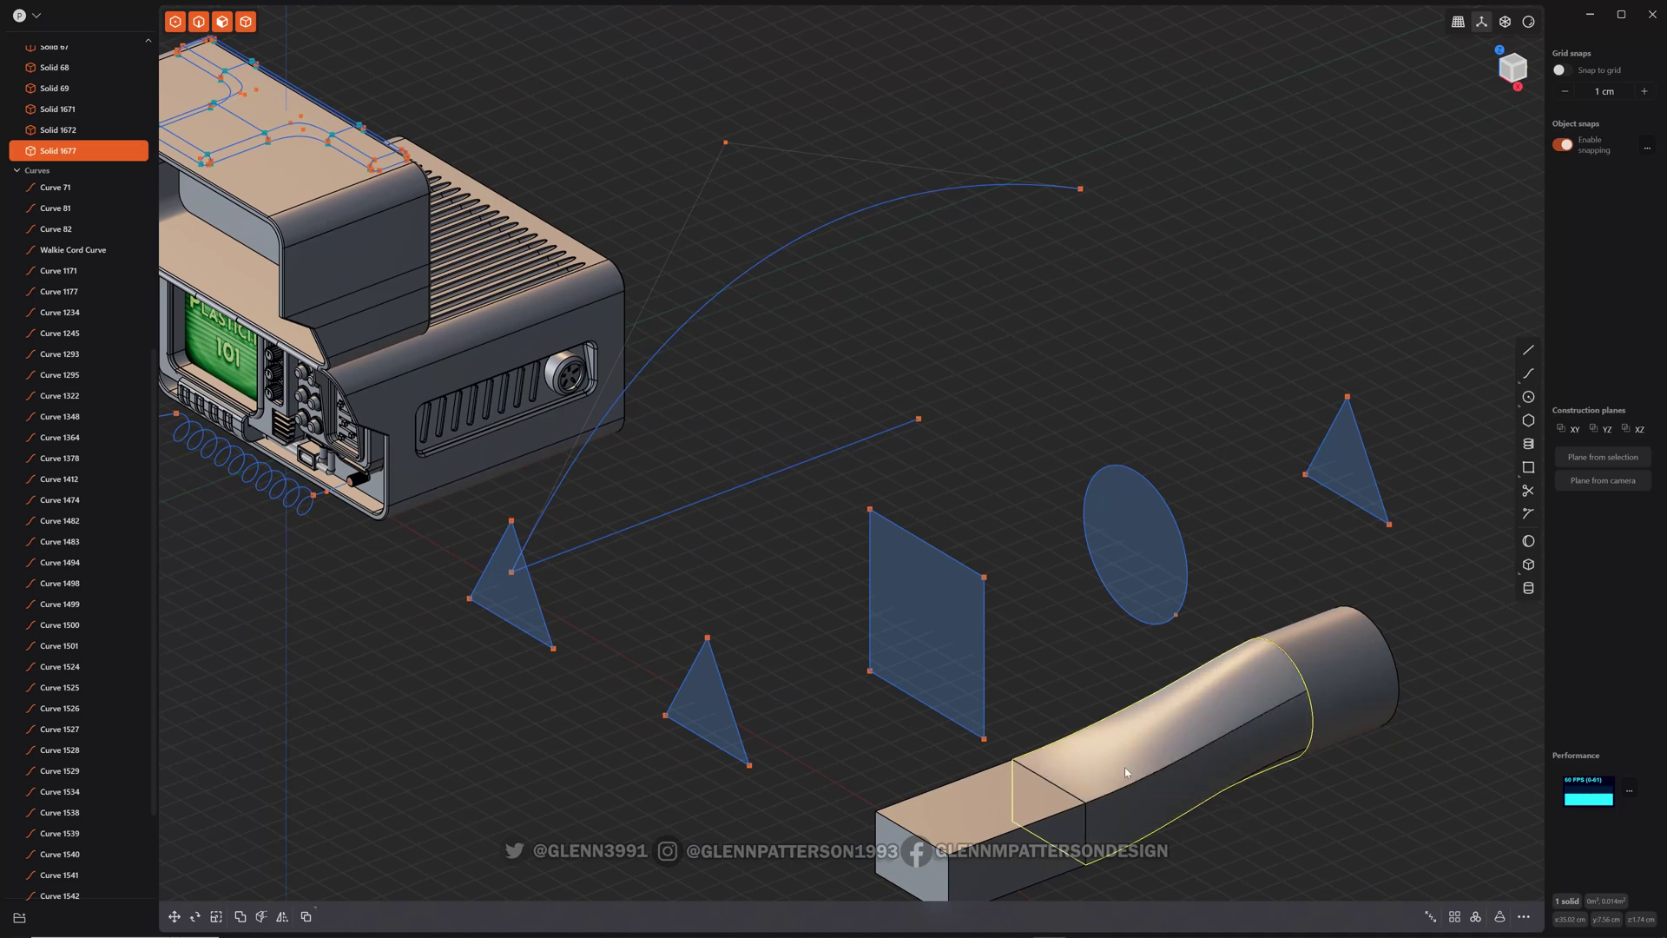
# - Boolean-union the box, transition loft and cylinder into one solid, Solid 1677
pyautogui.keyDown('shift'); pyautogui.click(1326, 668); pyautogui.keyUp('shift')
pyautogui.keyDown('shift'); pyautogui.click(1029, 846); pyautogui.keyUp('shift')
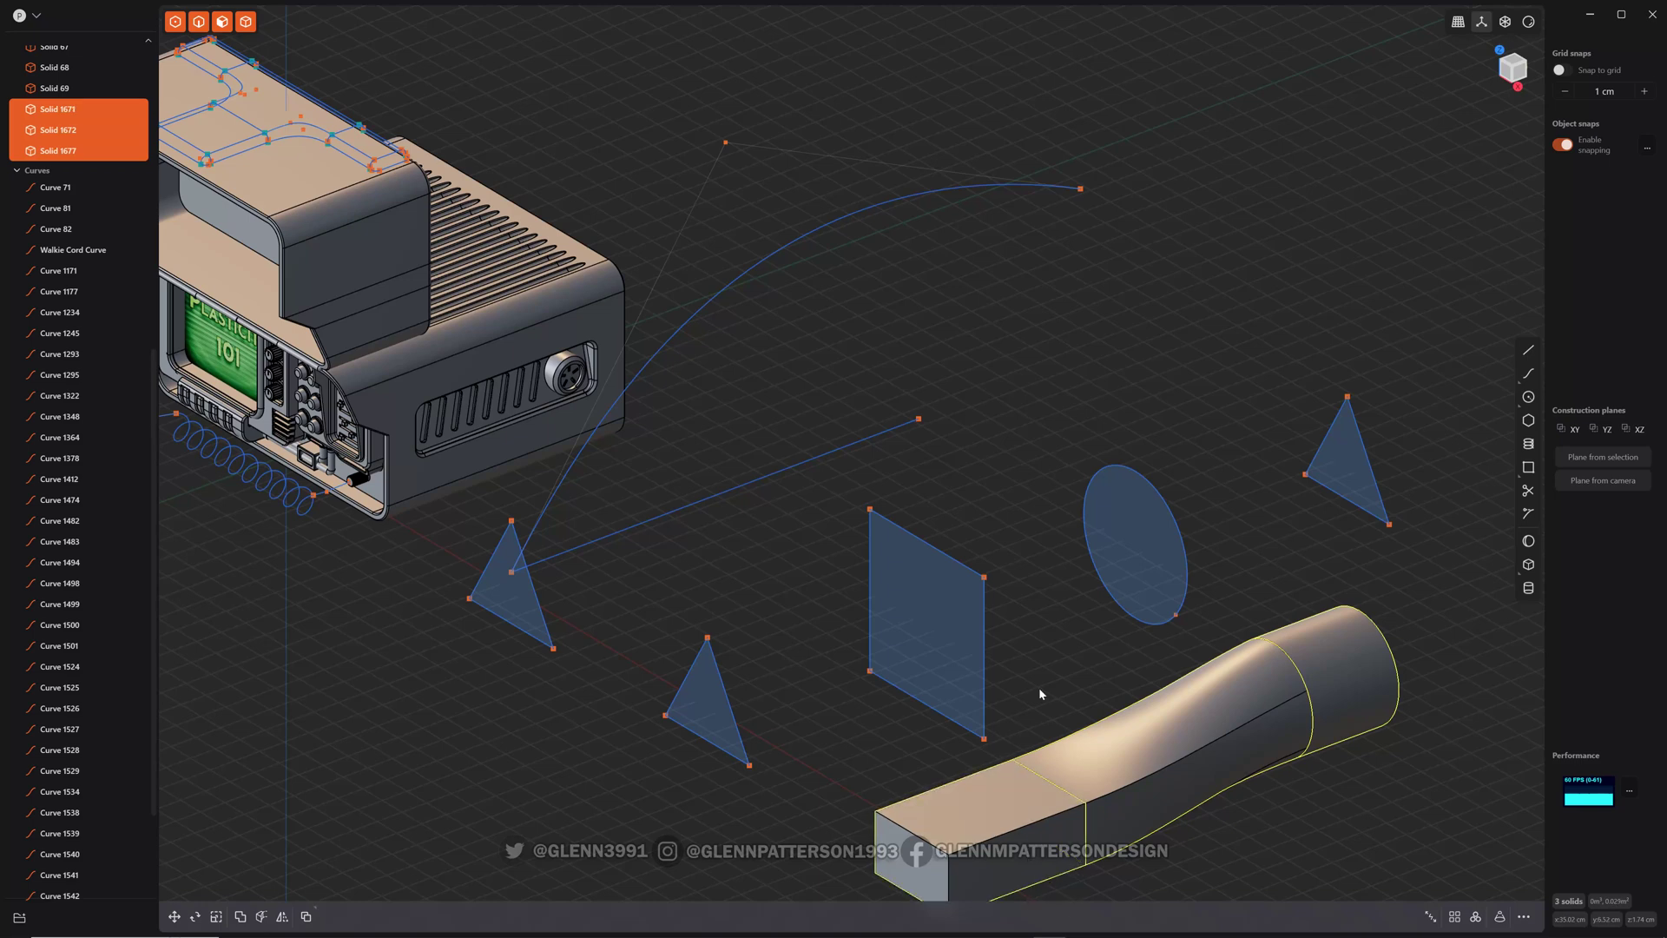
pyautogui.press('q')
pyautogui.press('q')
pyautogui.click(1468, 622)
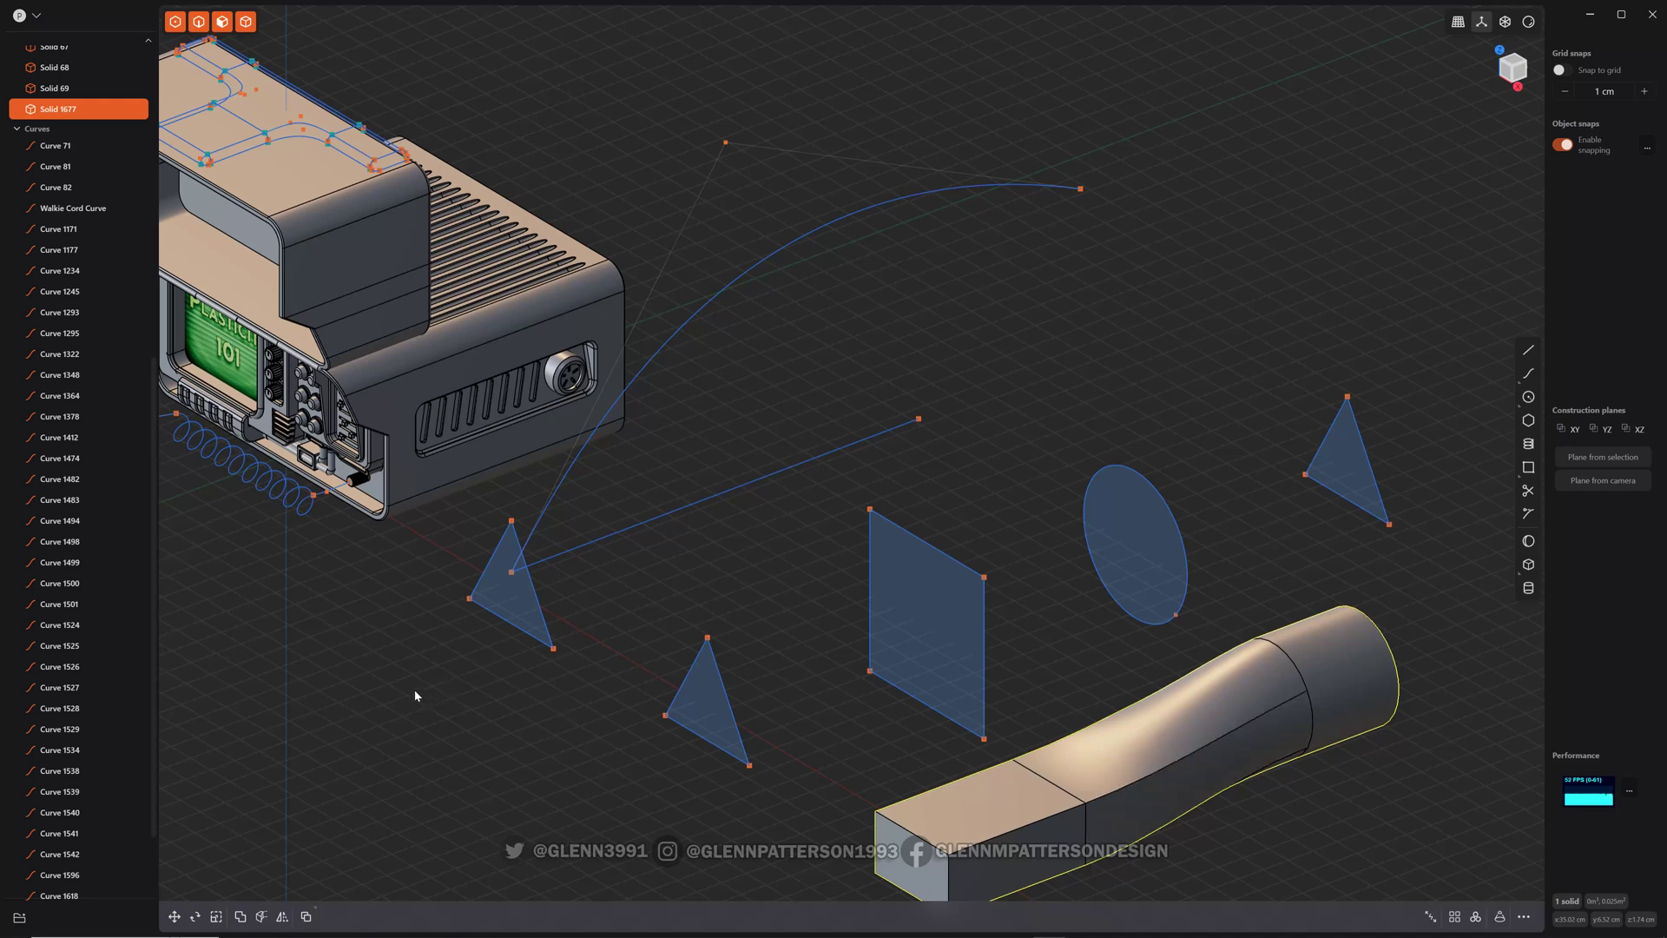
# - Orbit, zoom and pan down onto the lid to frame the T-outline's rounded corner by the vents
pyautogui.moveTo(415, 696); pyautogui.dragTo(464, 721, button='middle')
pyautogui.moveTo(368, 687); pyautogui.dragTo(377, 520, button='middle')
pyautogui.scroll(8, 593, 442)
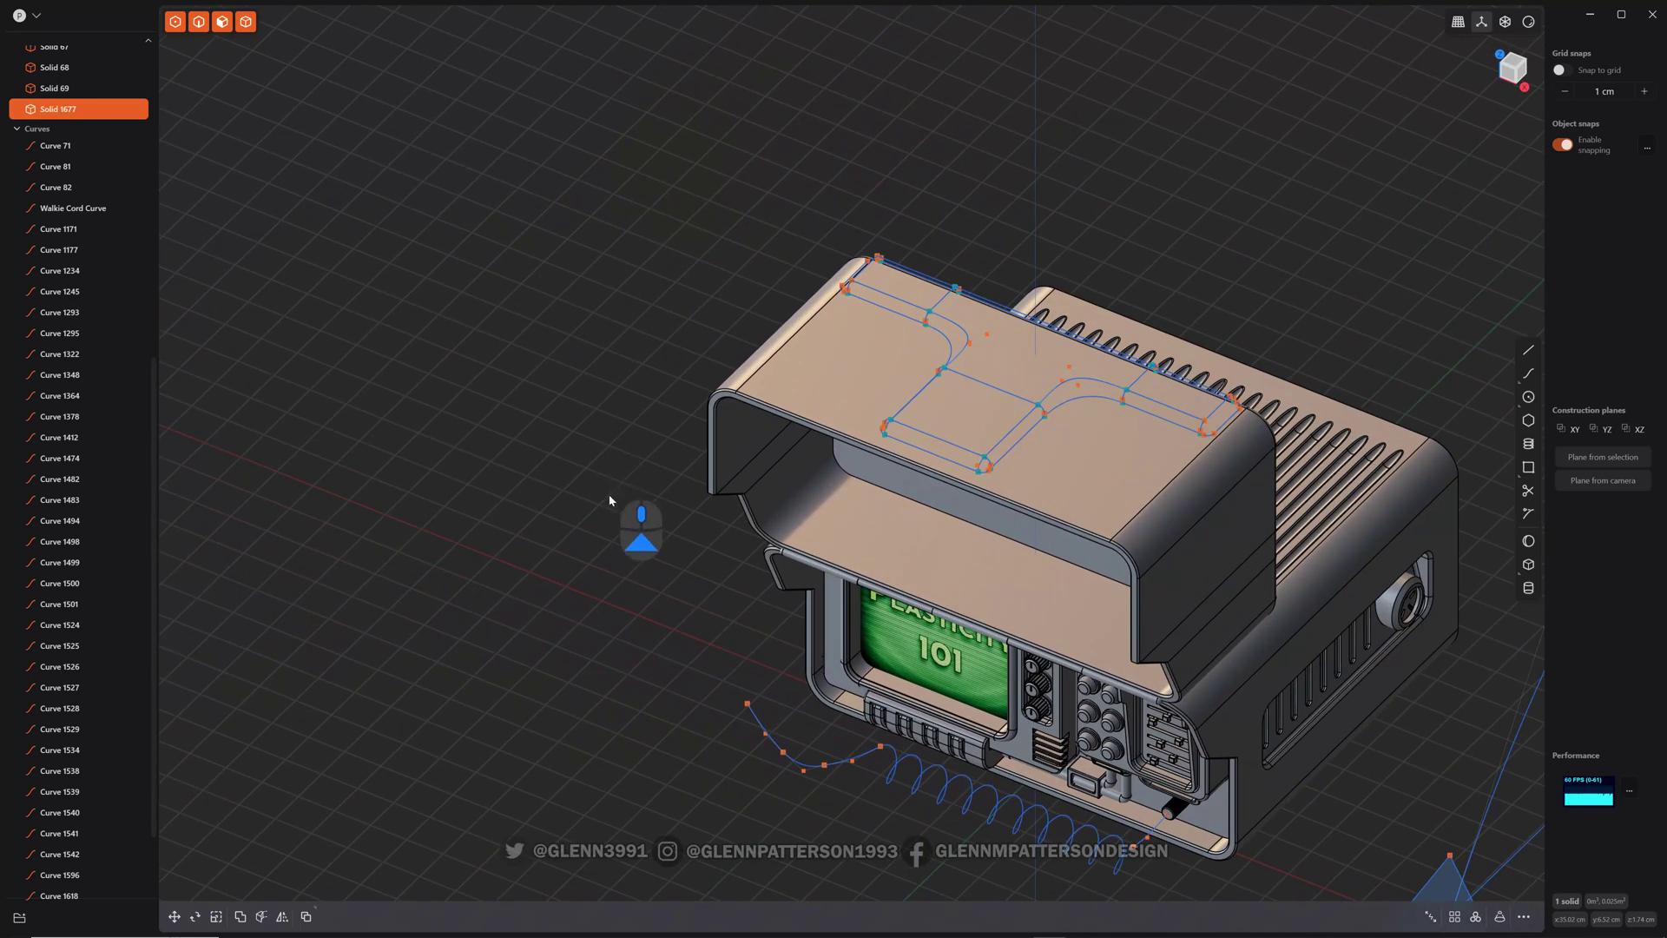
pyautogui.scroll(-3, 594, 507)
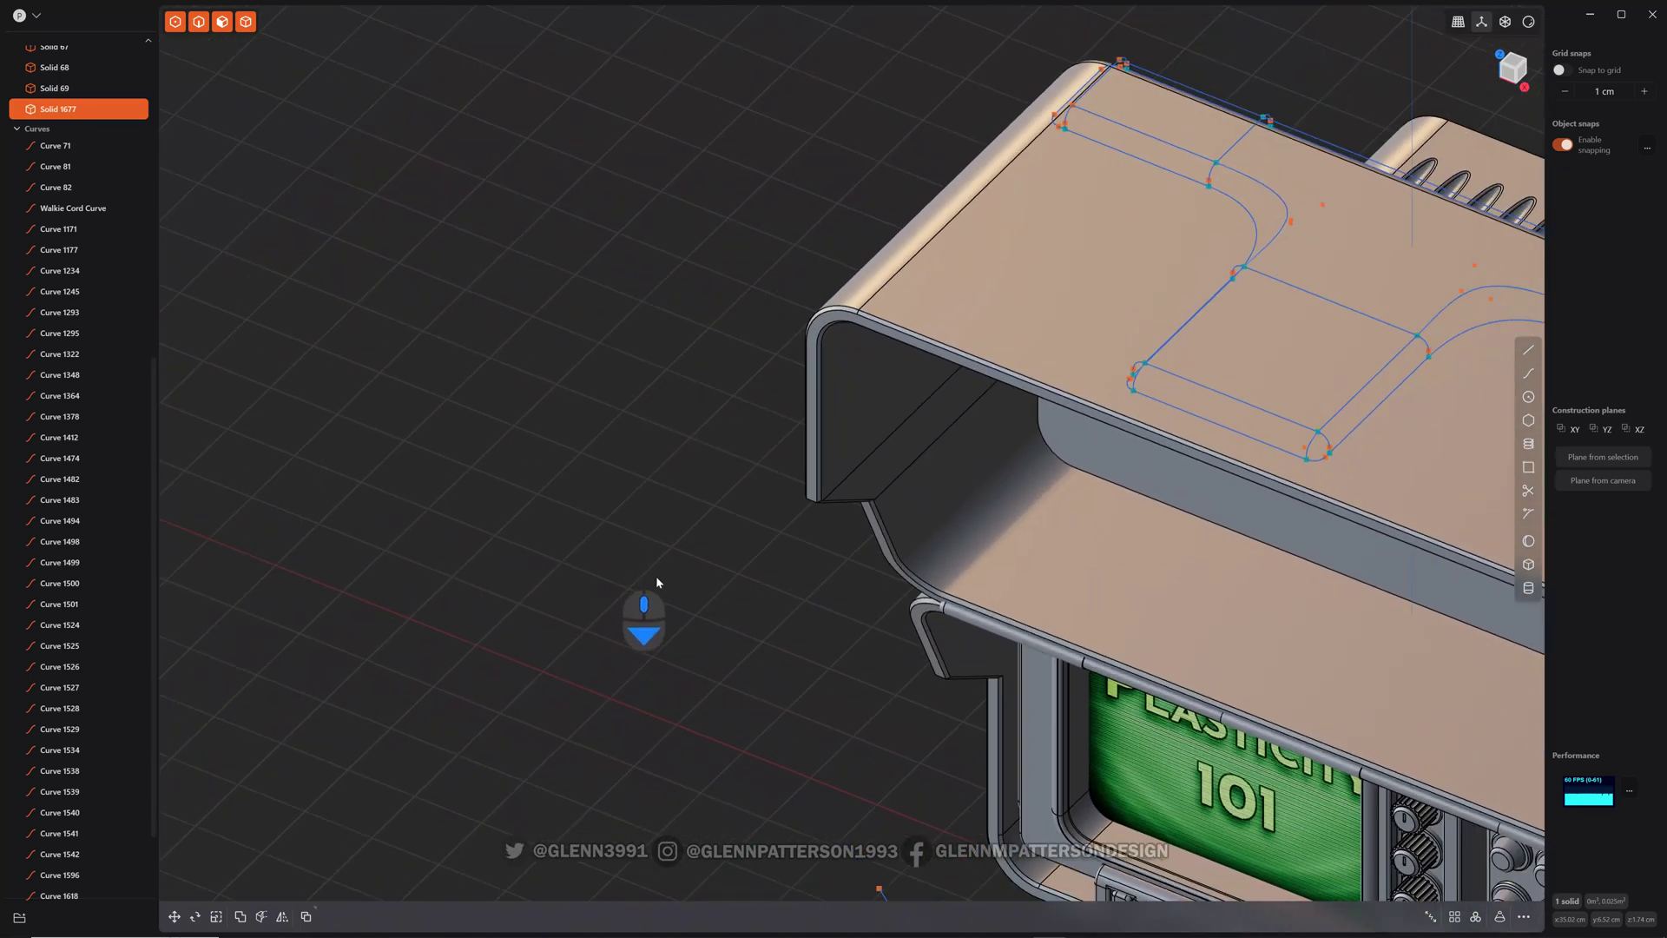
pyautogui.moveTo(689, 576); pyautogui.dragTo(215, 670, button='middle')
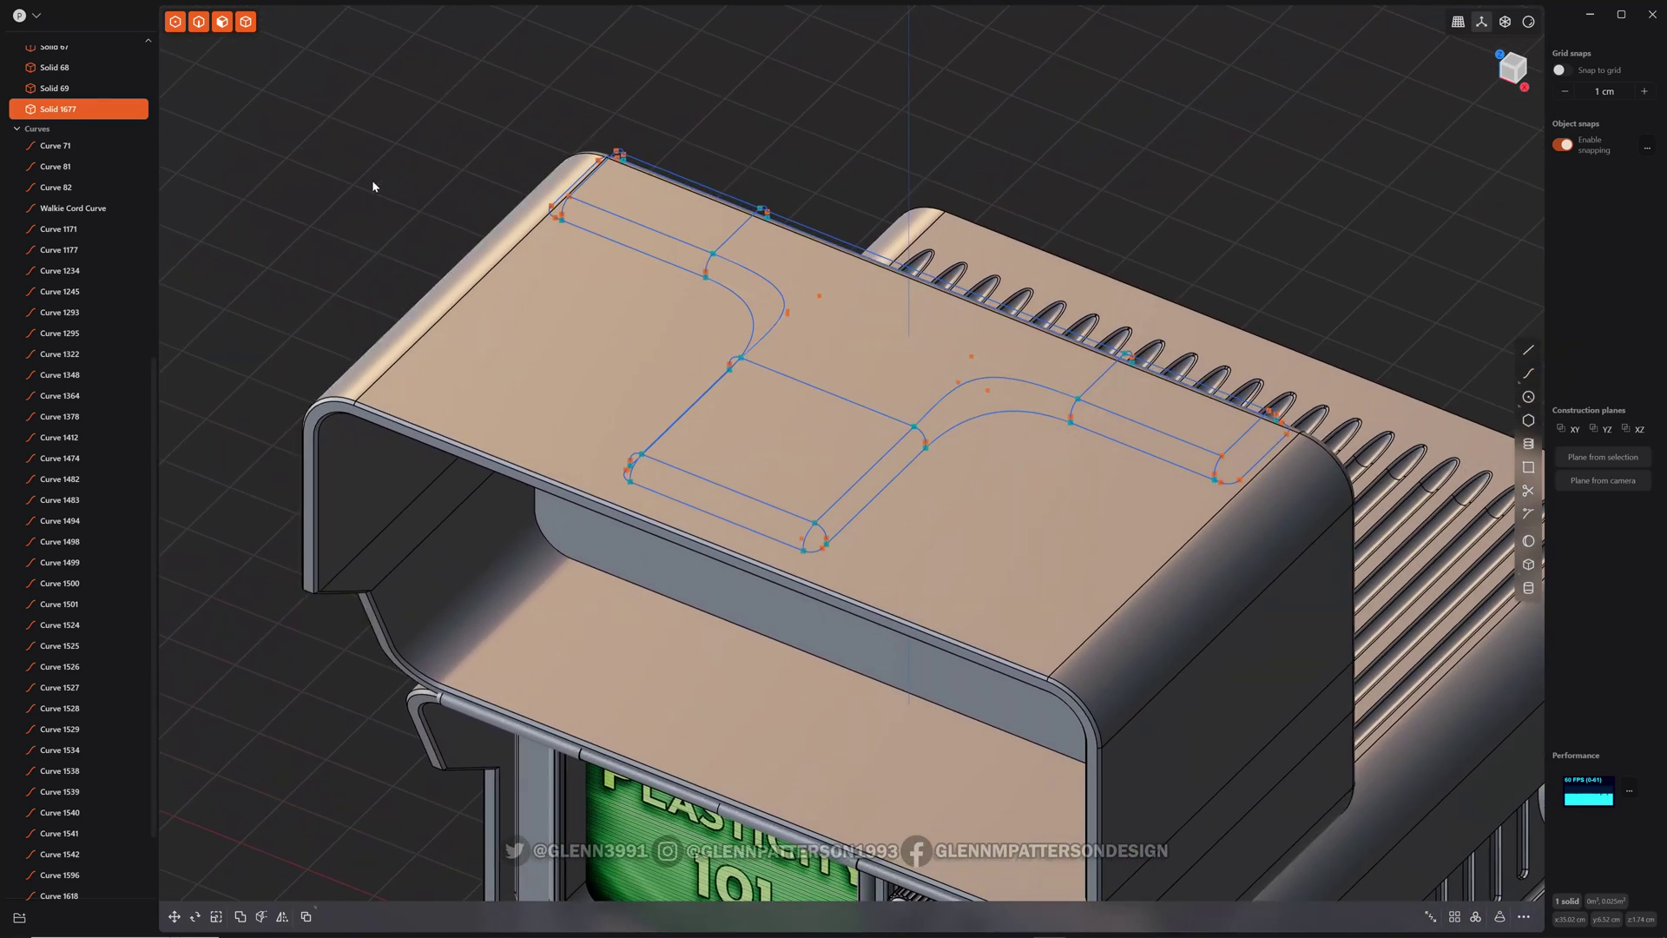
pyautogui.moveTo(365, 182); pyautogui.dragTo(347, 212, button='middle')
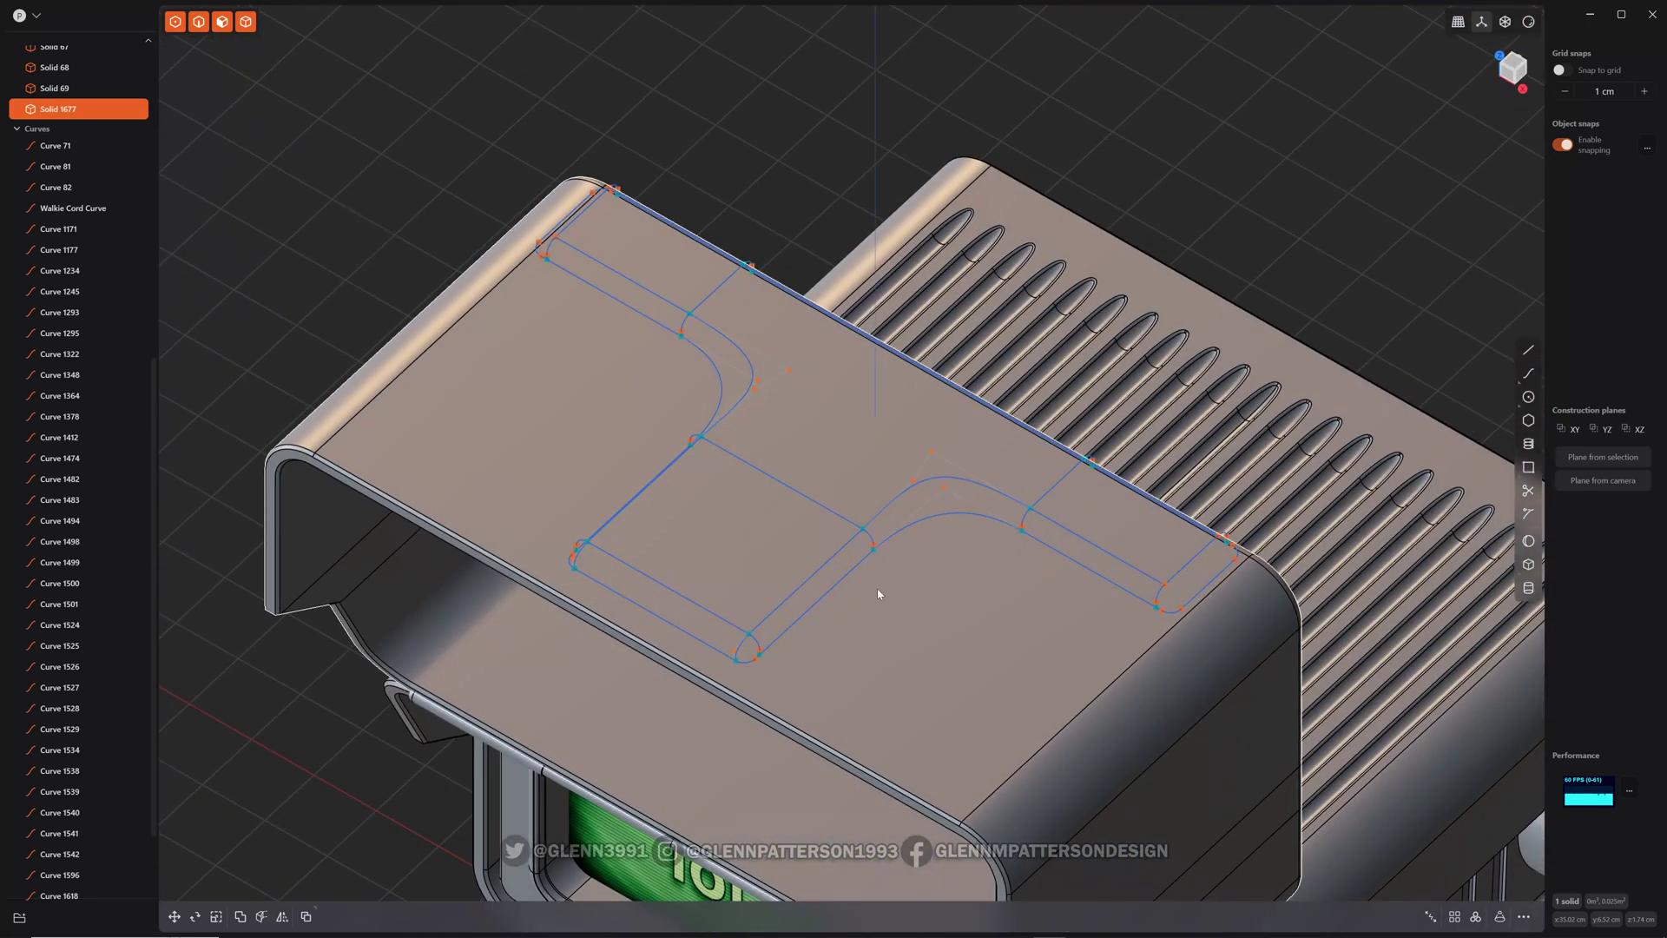
pyautogui.scroll(-5, 964, 564)
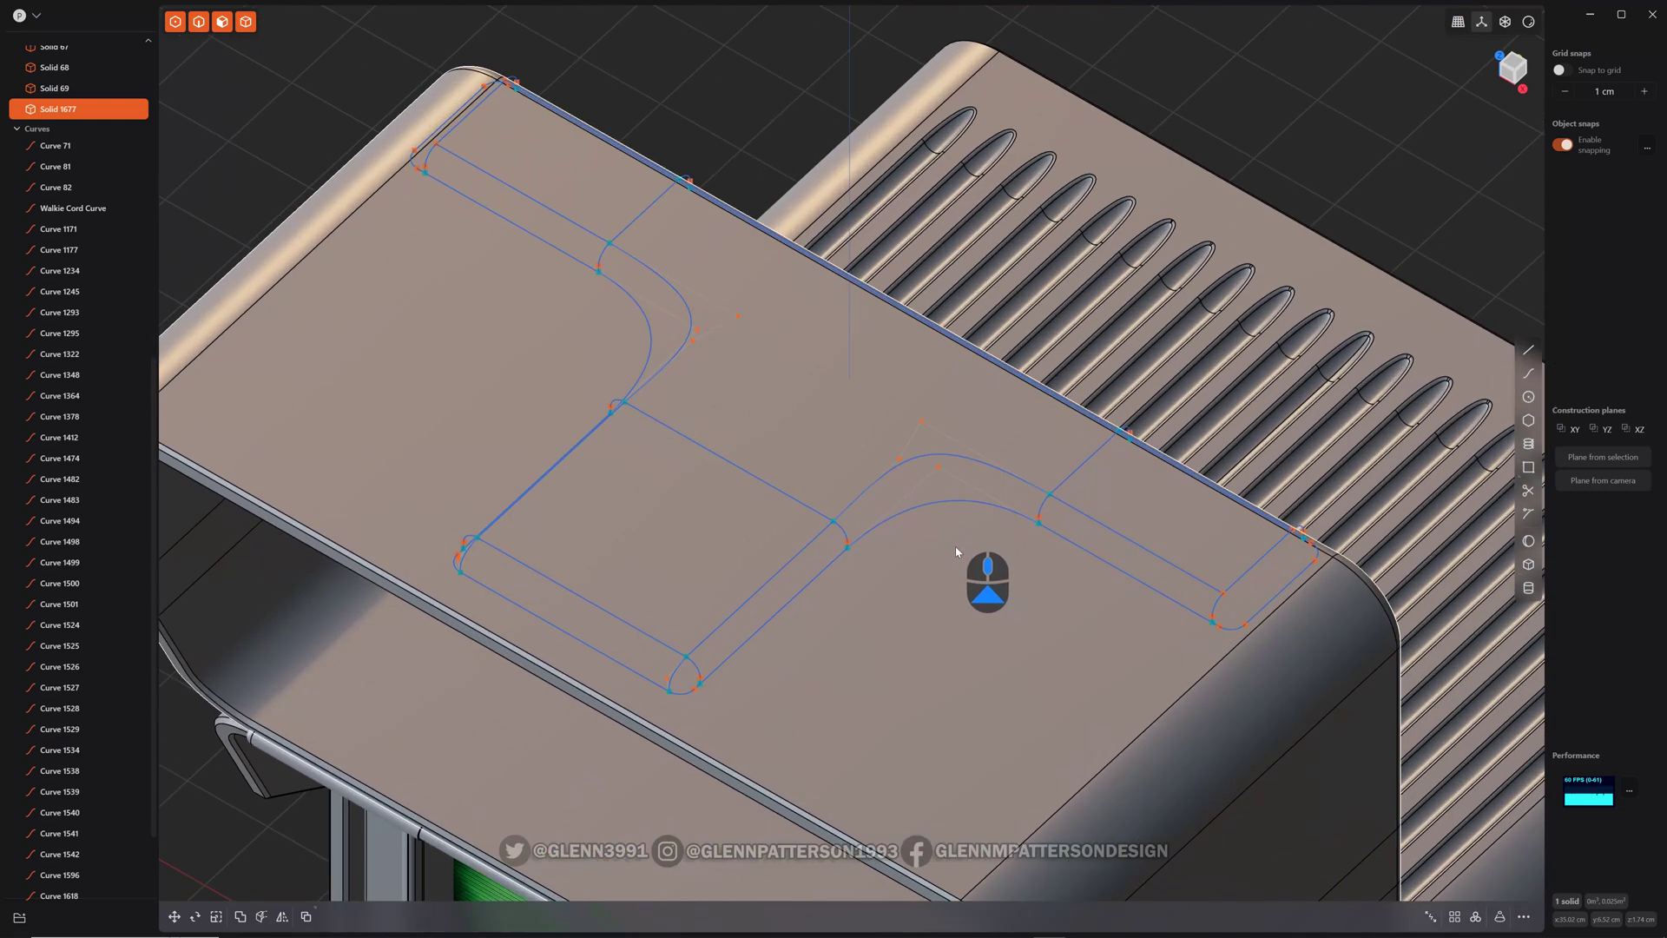
pyautogui.scroll(-3, 942, 547)
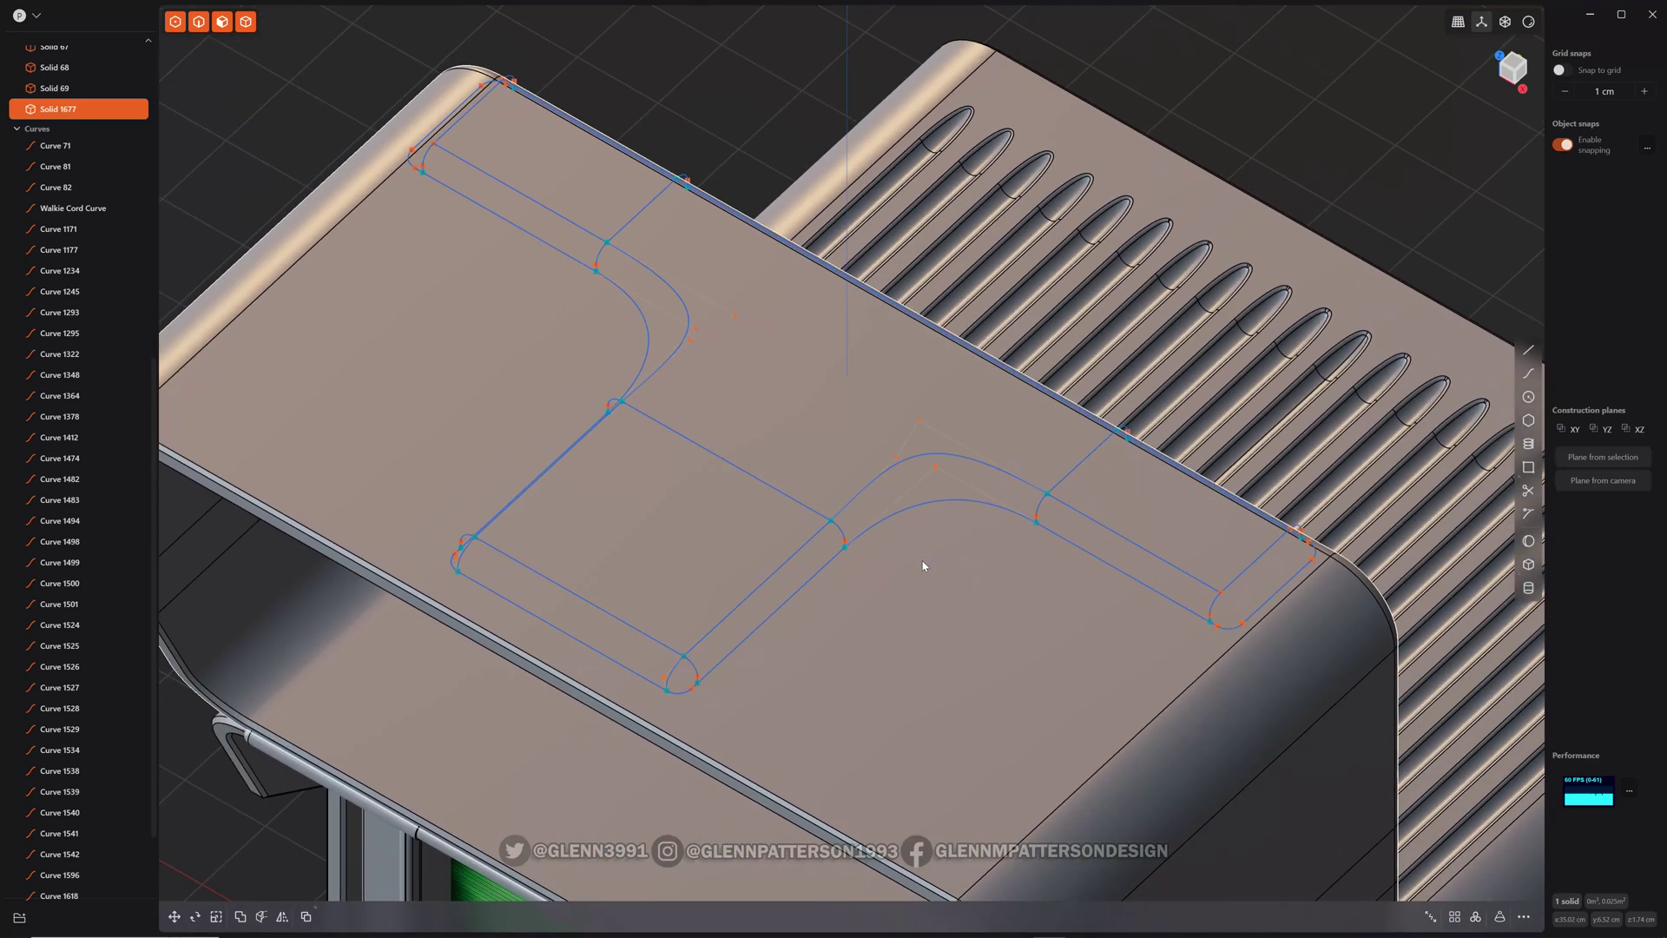
pyautogui.moveTo(922, 565); pyautogui.dragTo(895, 544, button='middle')
pyautogui.moveTo(370, 212); pyautogui.dragTo(642, 463, button='middle')
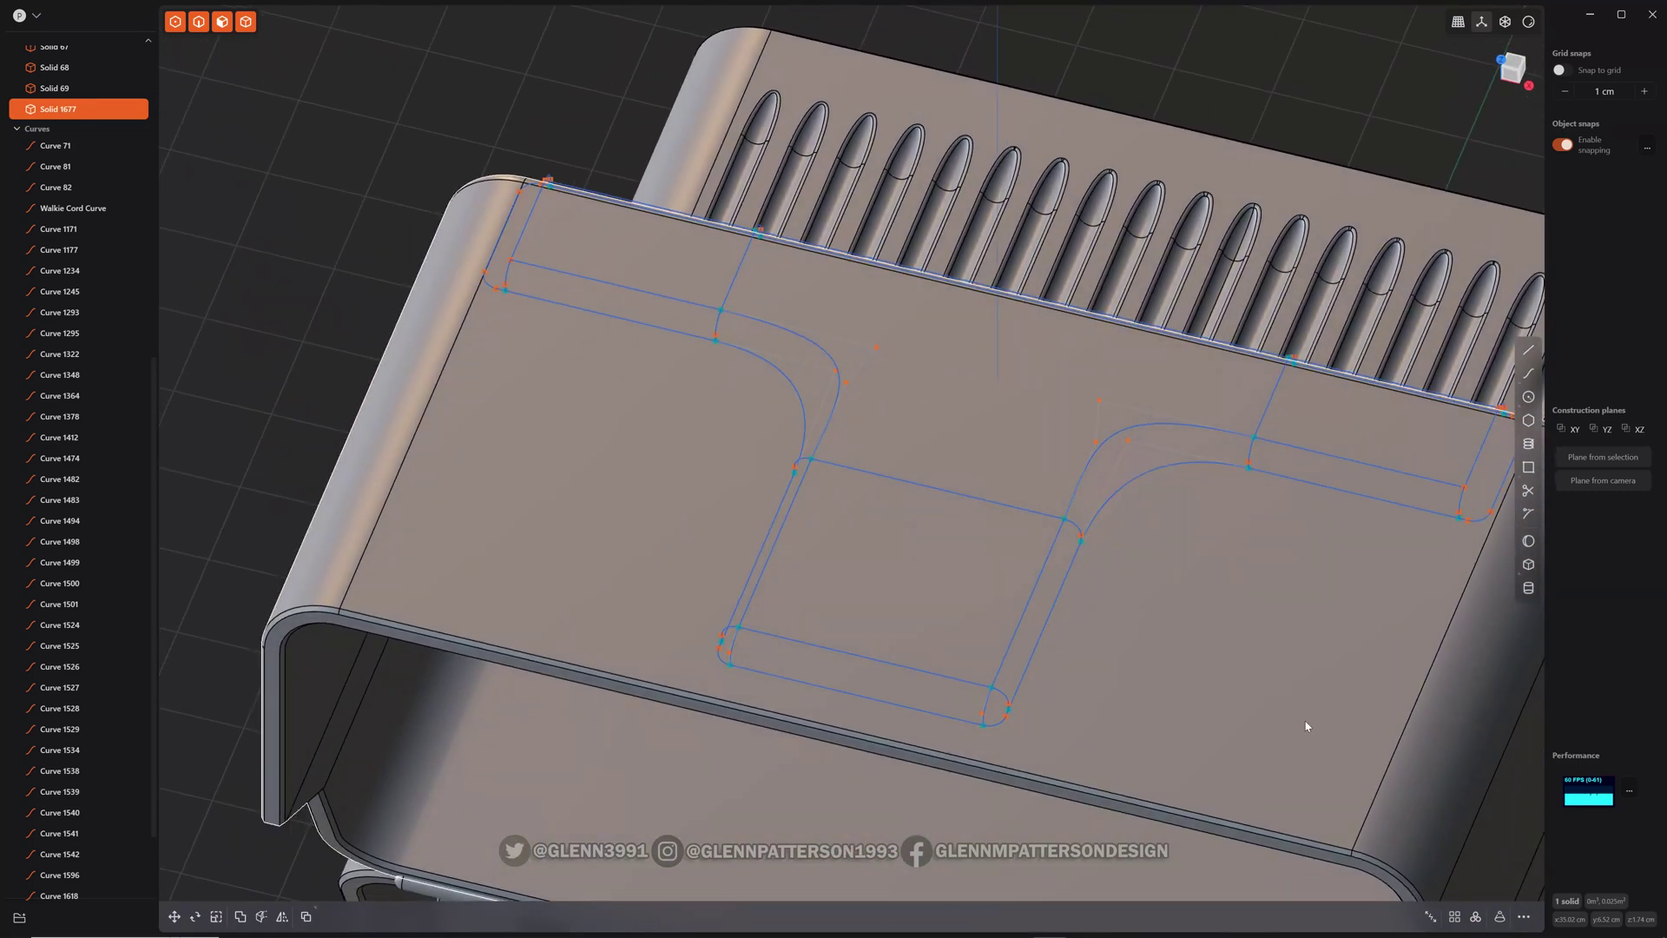
pyautogui.moveTo(612, 579); pyautogui.dragTo(559, 558, button='middle')
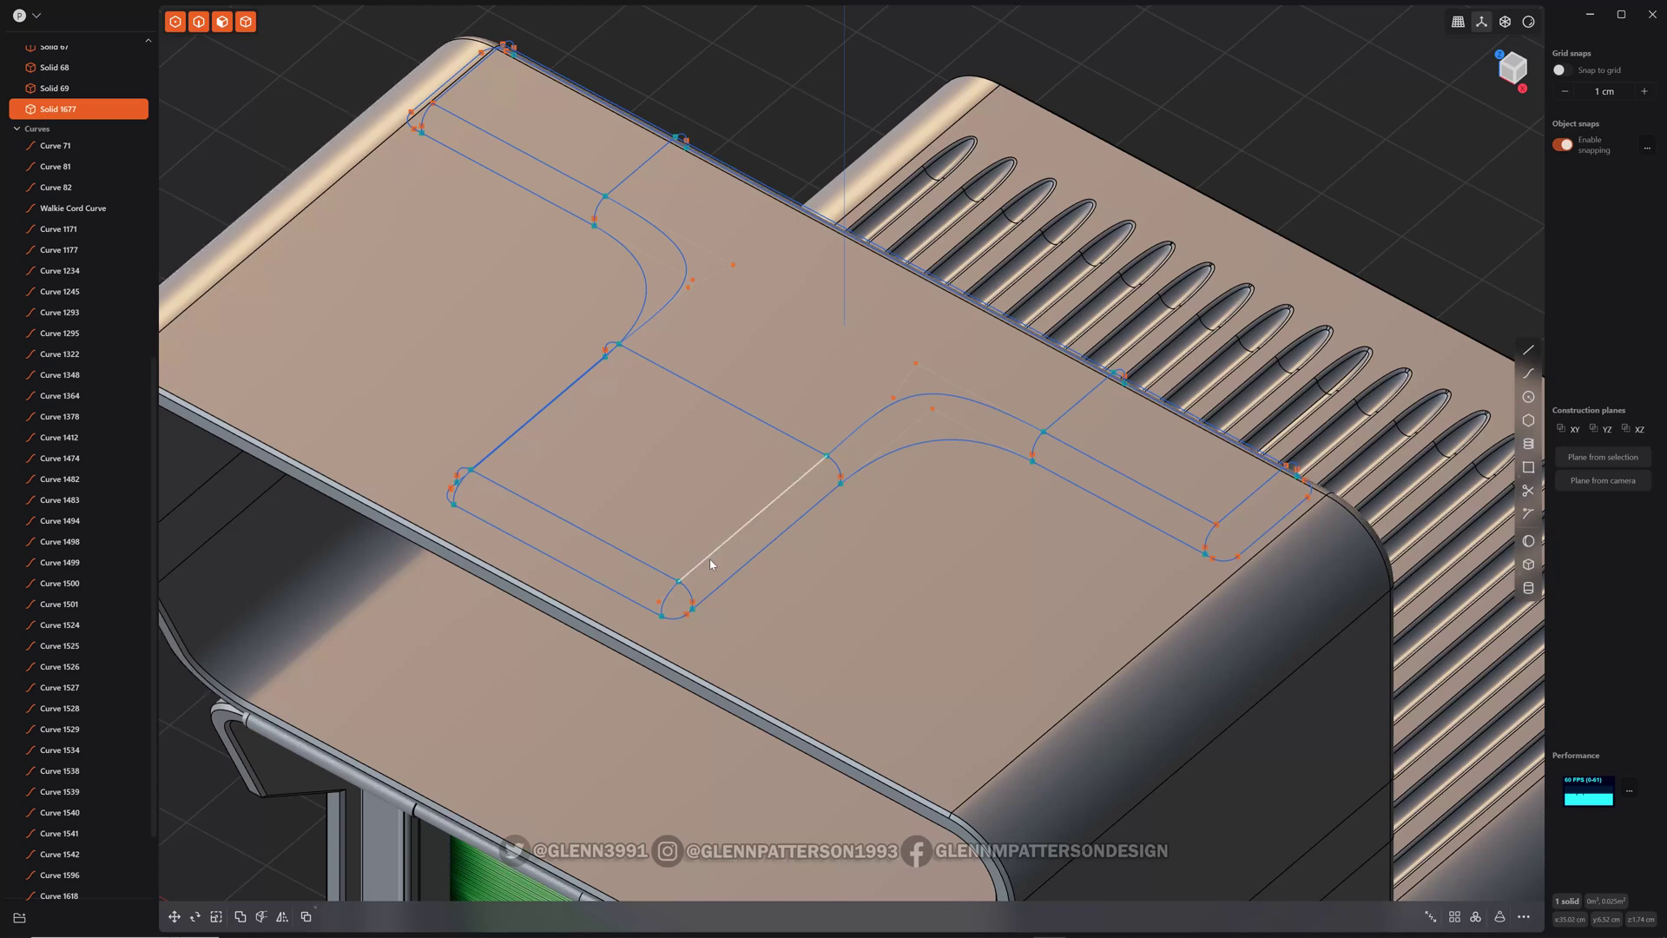
pyautogui.moveTo(919, 509); pyautogui.dragTo(942, 583, button='middle')
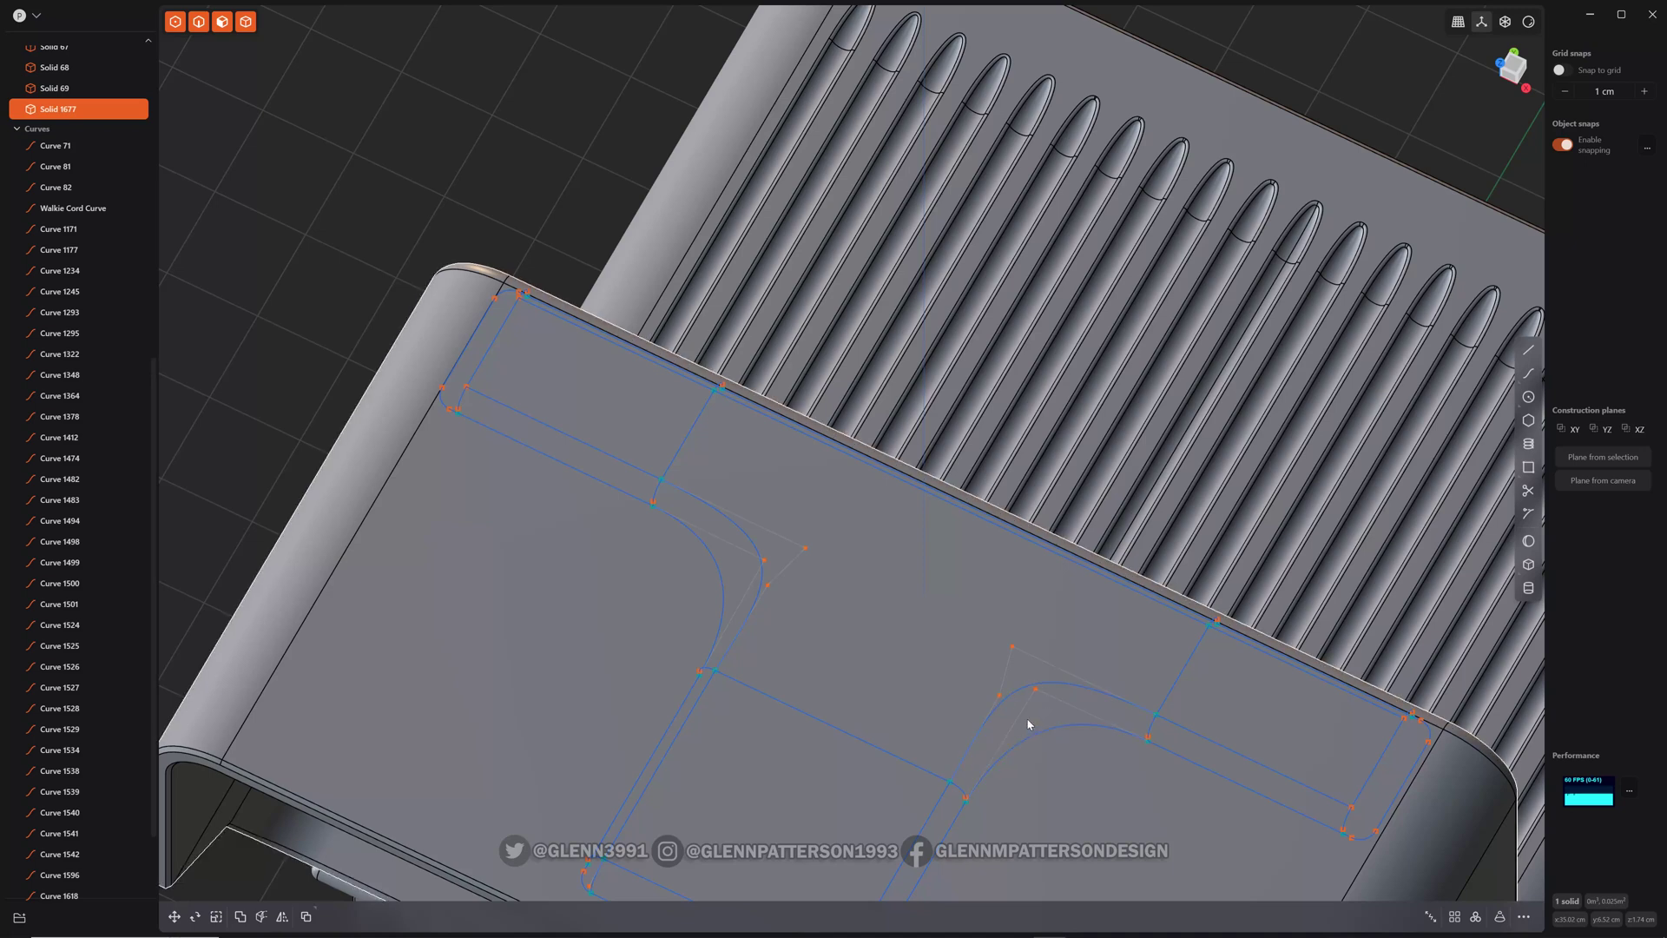
pyautogui.moveTo(1028, 723); pyautogui.dragTo(990, 484, button='middle')
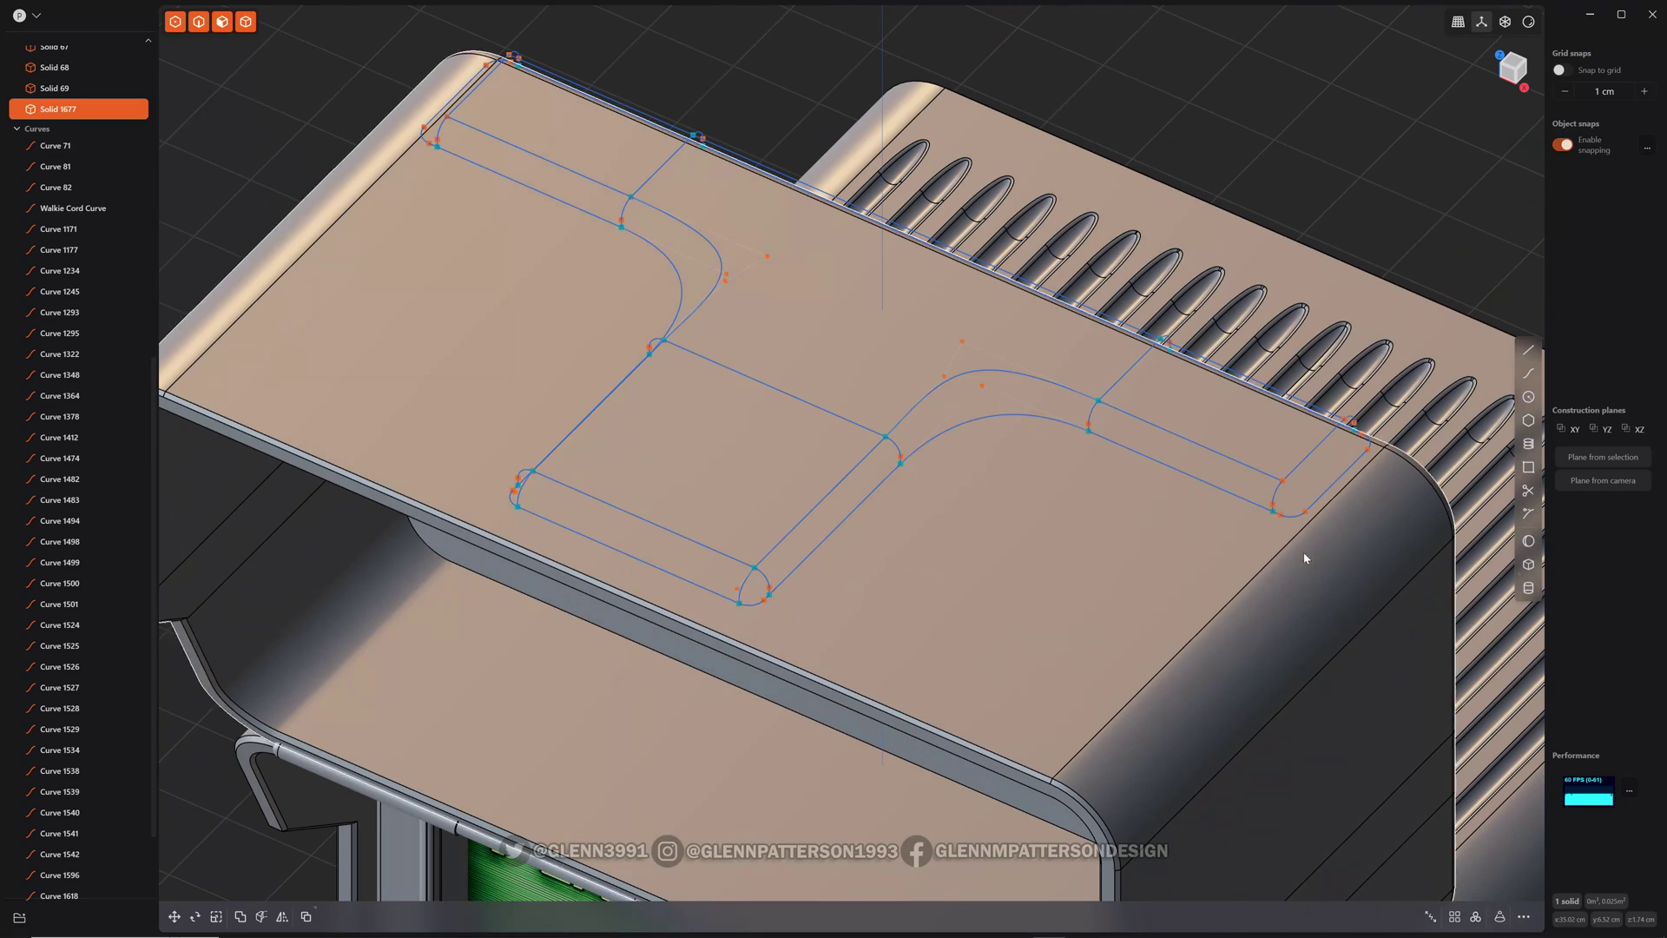
pyautogui.moveTo(543, 367); pyautogui.dragTo(941, 413, button='middle')
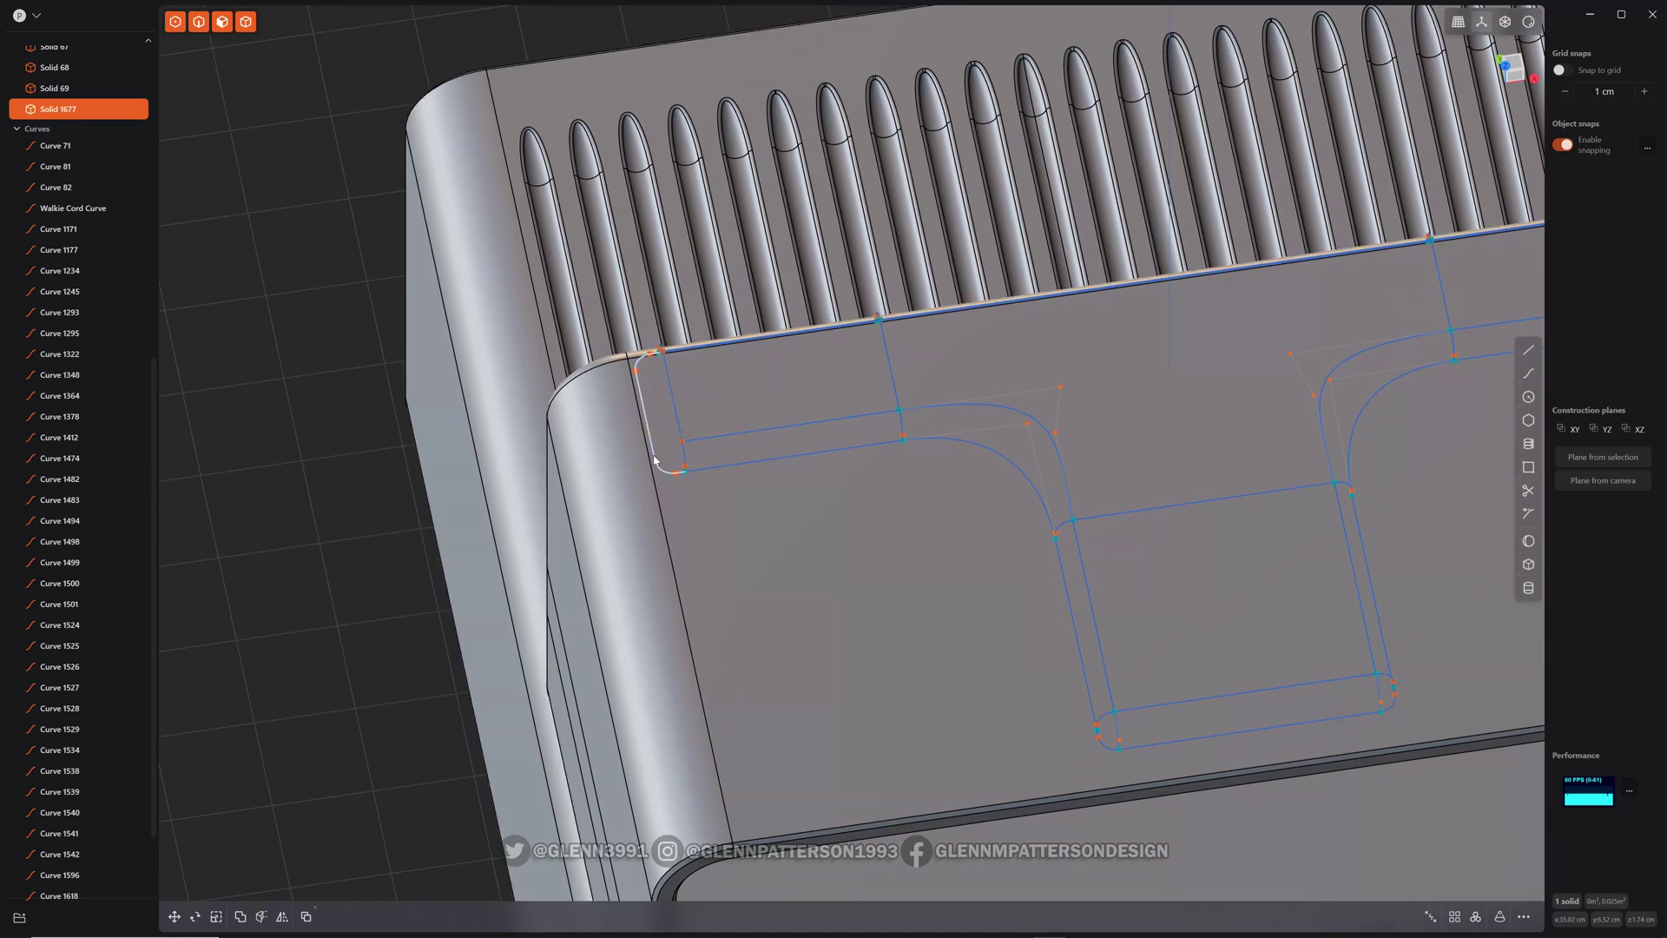
pyautogui.keyDown('shift'); pyautogui.scroll(5, 677, 482); pyautogui.keyUp('shift')
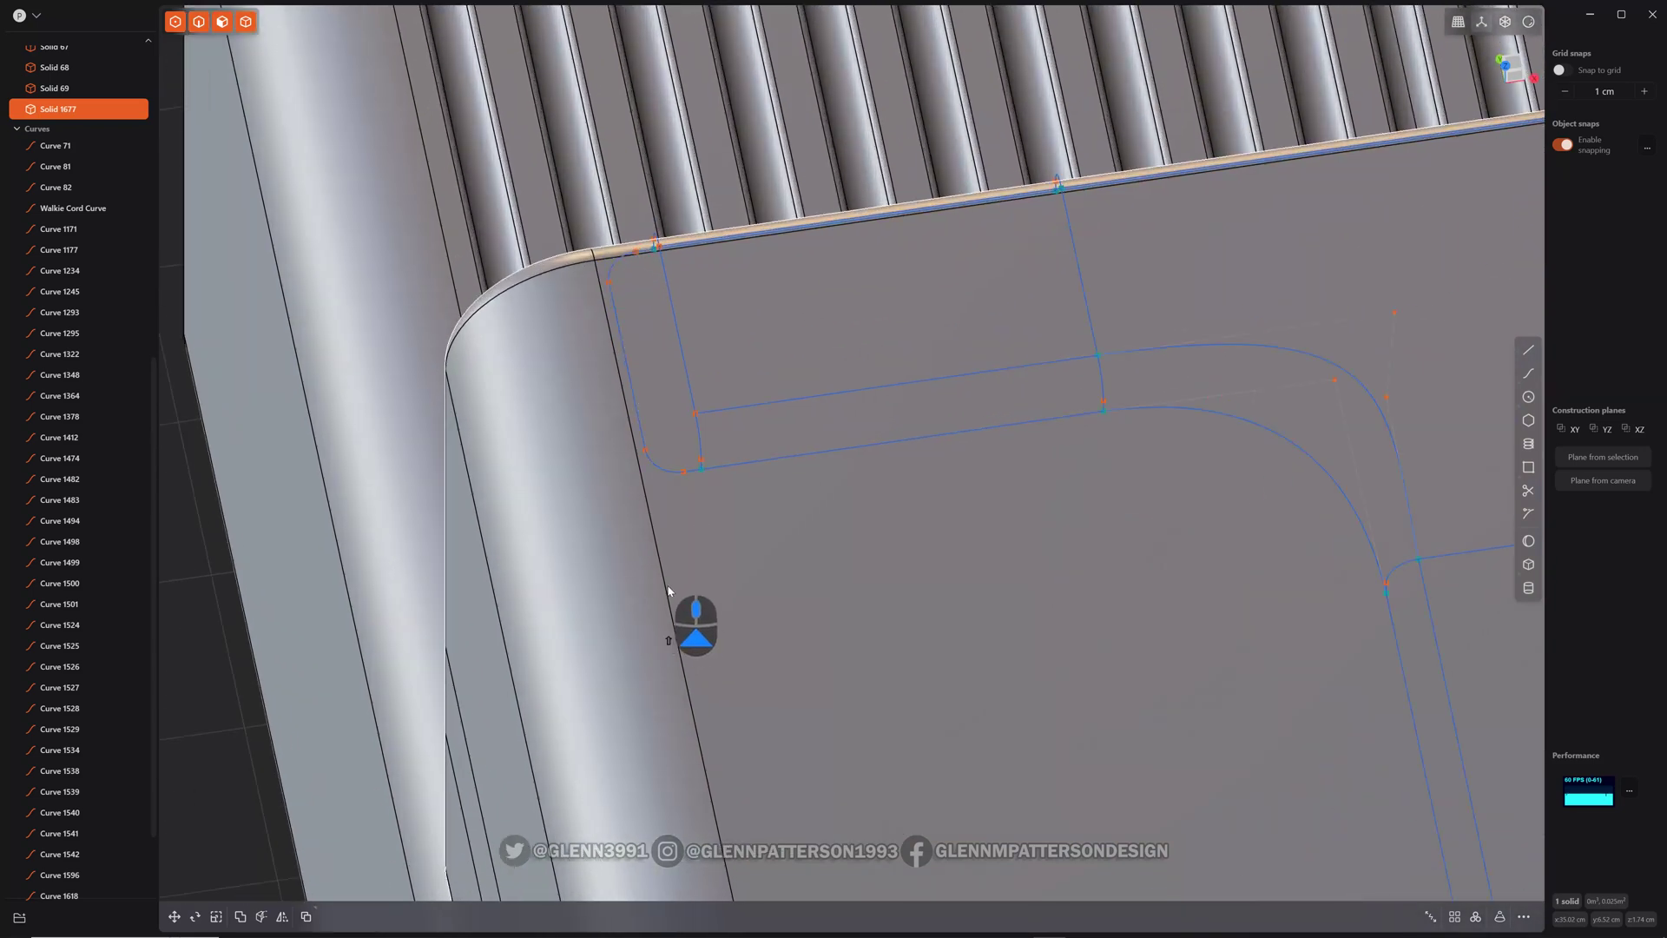
pyautogui.keyDown('shift'); pyautogui.moveTo(669, 590); pyautogui.dragTo(927, 492, button='middle'); pyautogui.keyUp('shift')
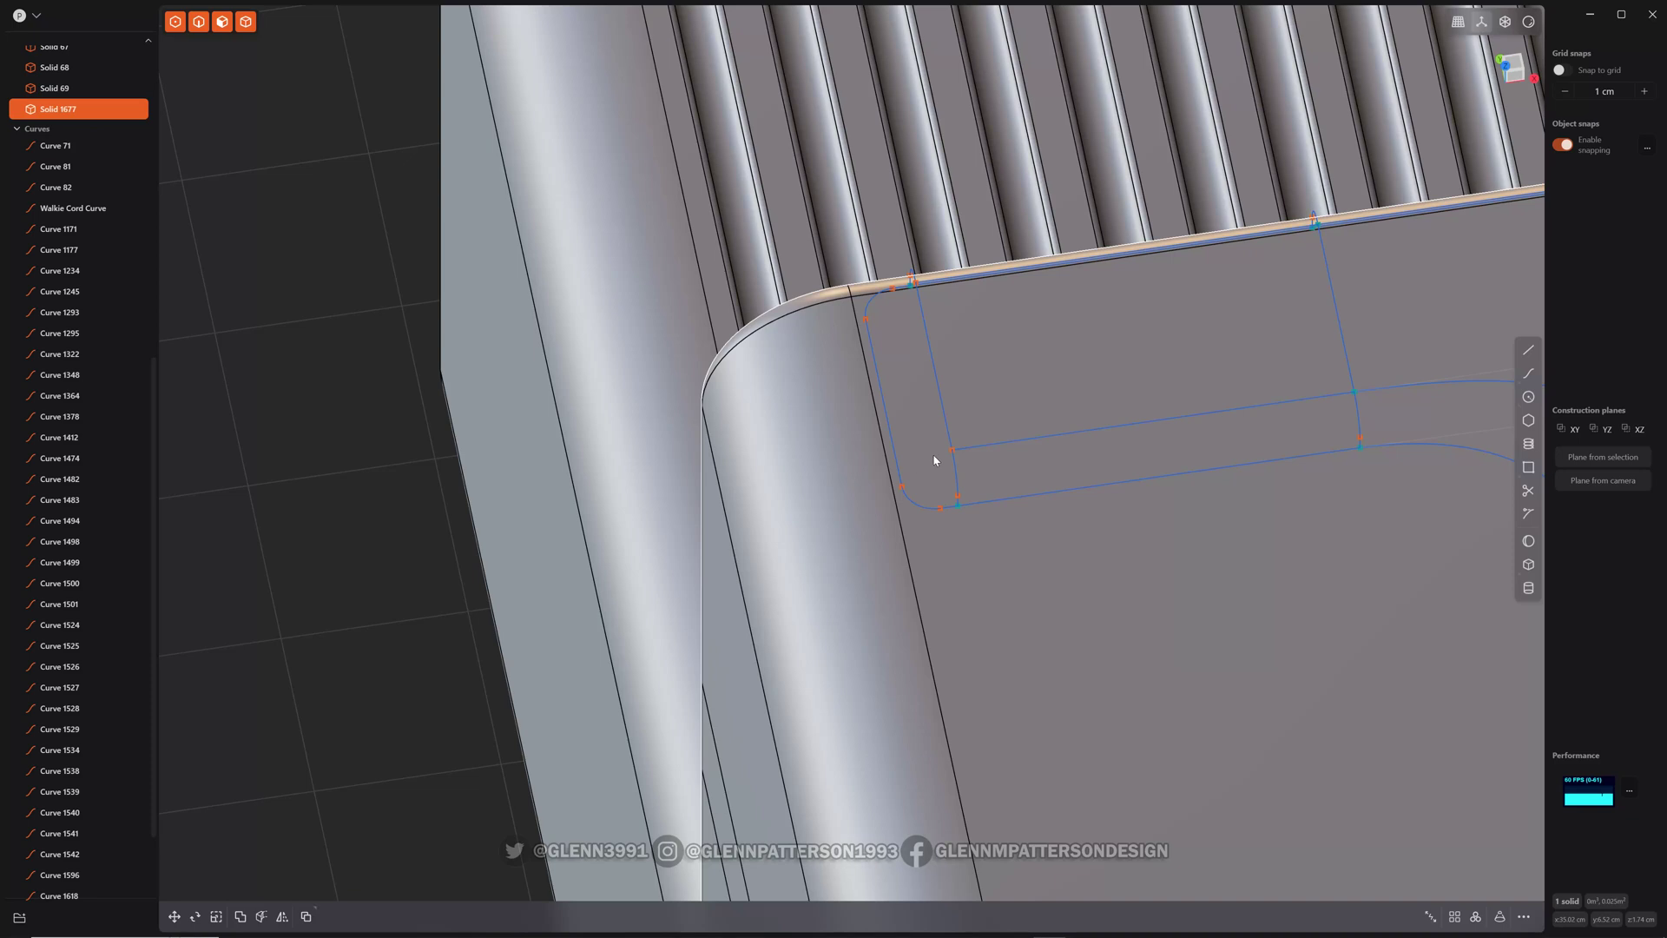
# - Draw two diagonal lines across the T-outline's corner and round that corner into an arc
pyautogui.hotkey('shift', 'a')
pyautogui.click(952, 449)
pyautogui.click(901, 486)
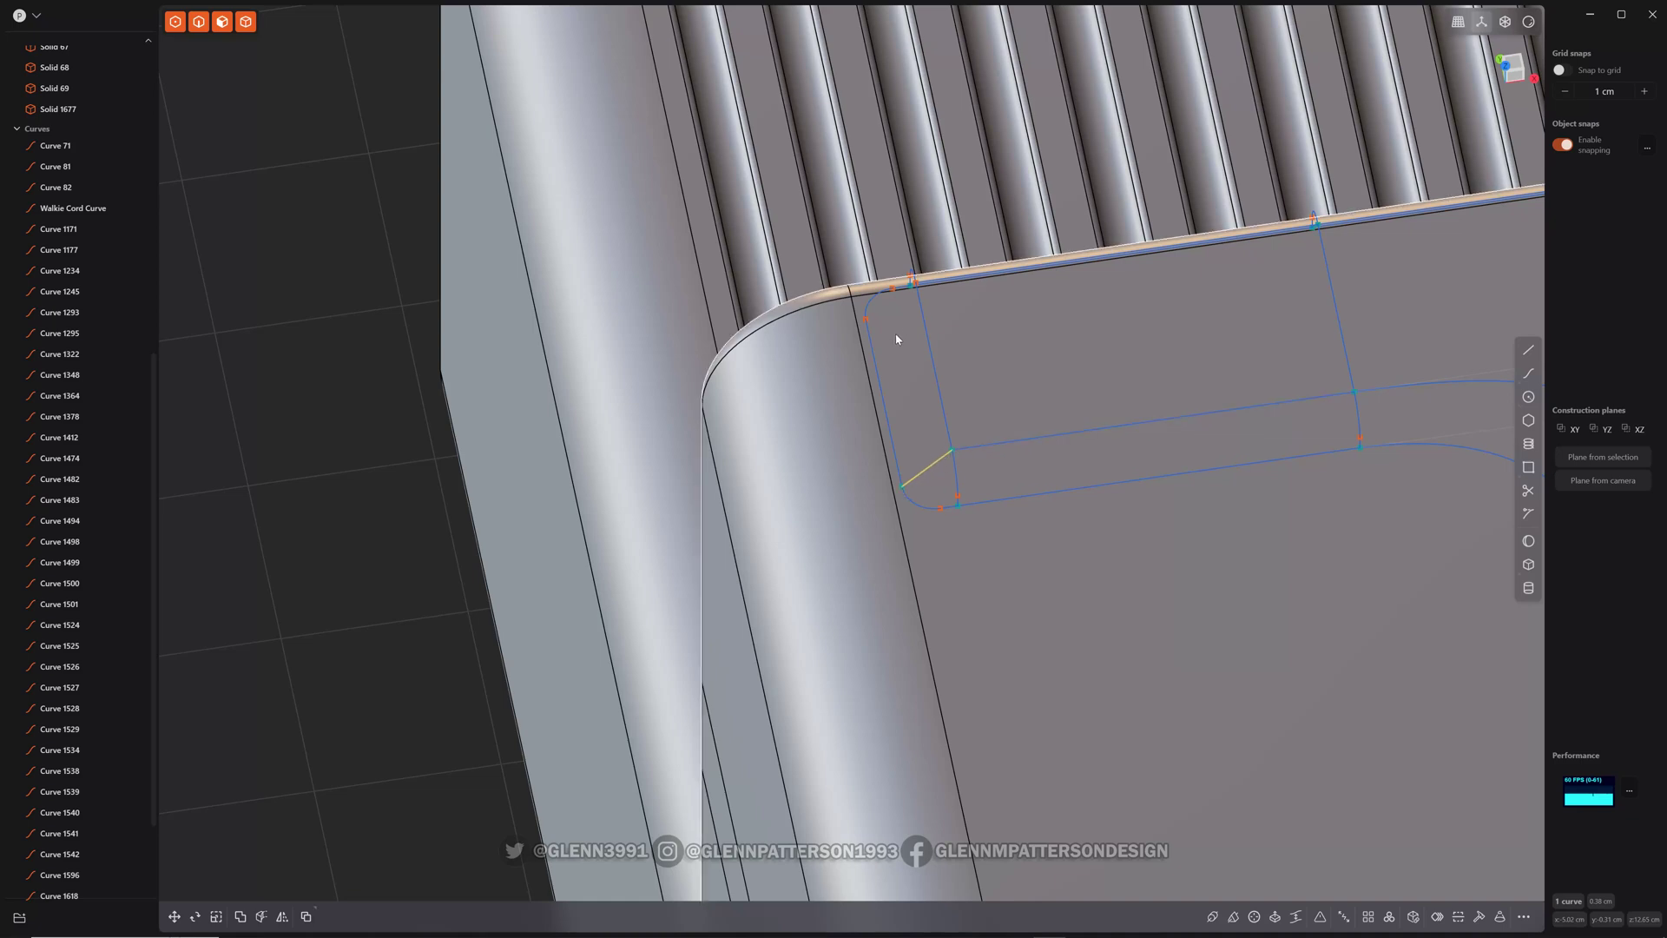
pyautogui.moveTo(897, 340); pyautogui.dragTo(971, 446, button='middle')
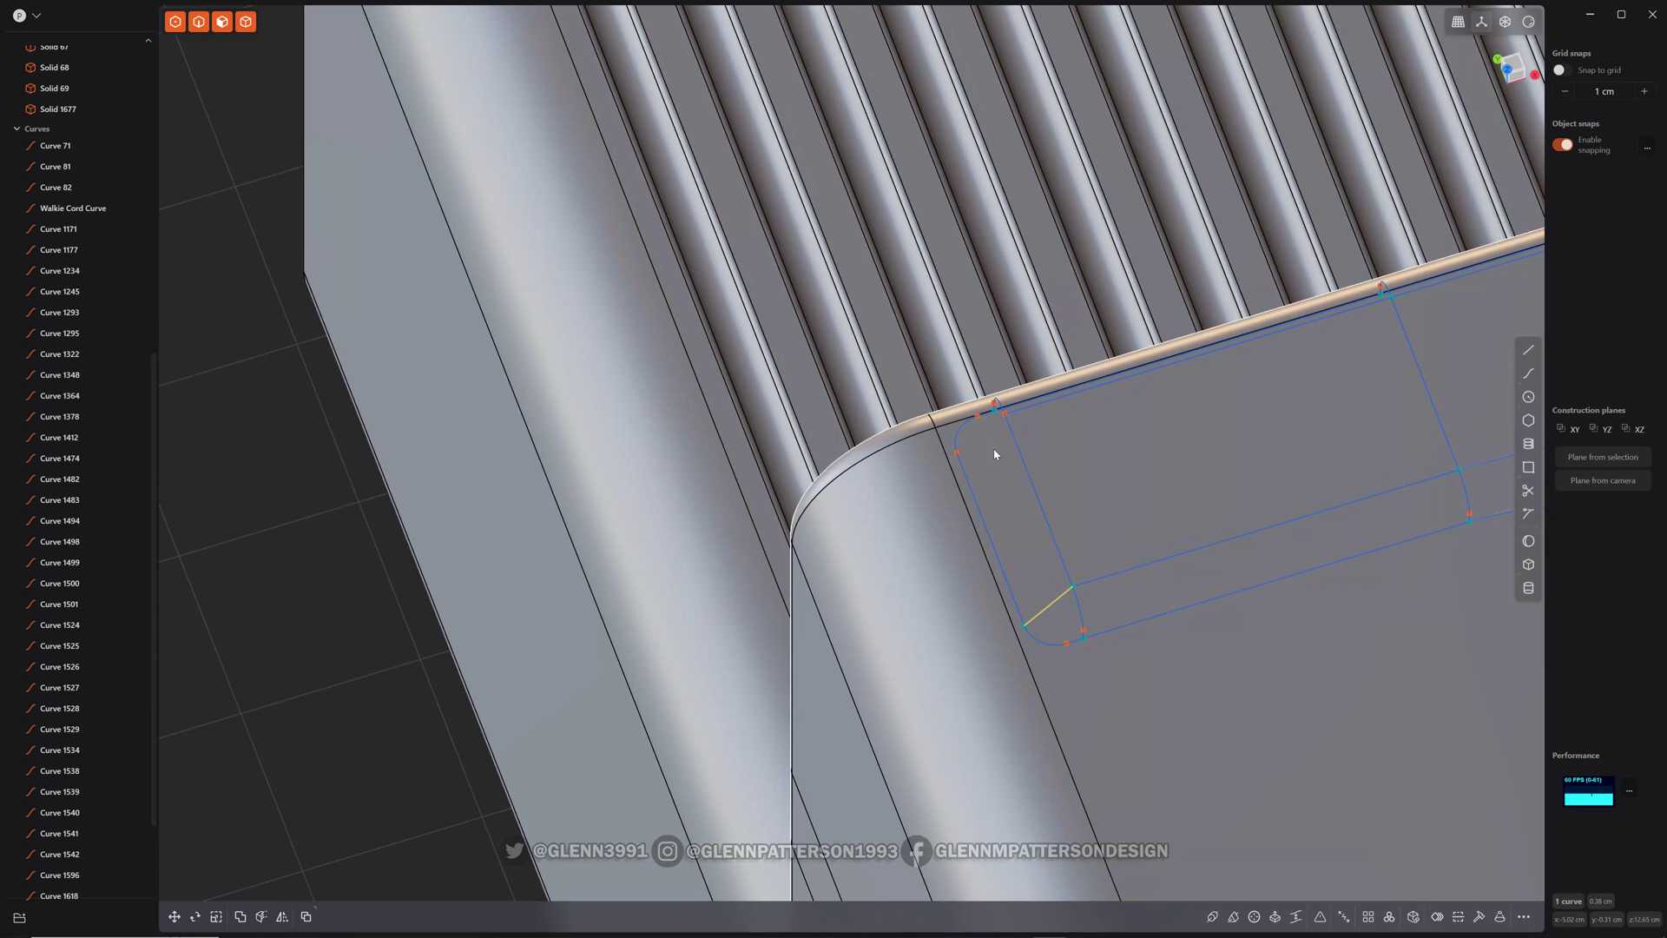
pyautogui.hotkey('shift', 'a')
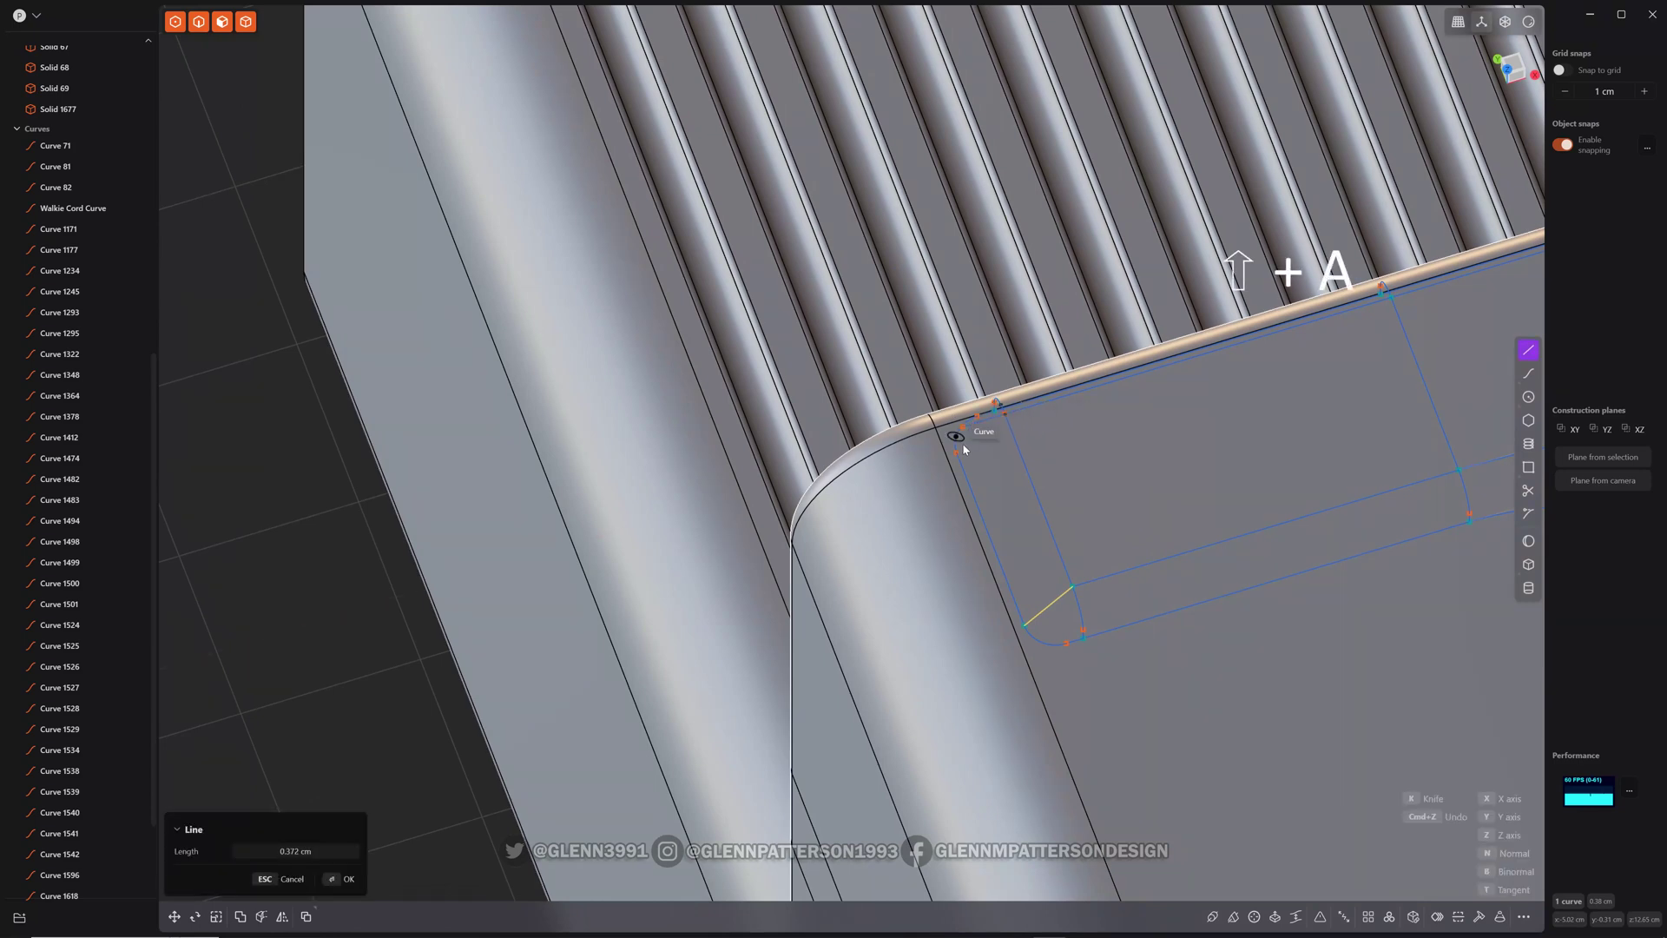
pyautogui.click(956, 452)
pyautogui.click(1004, 414)
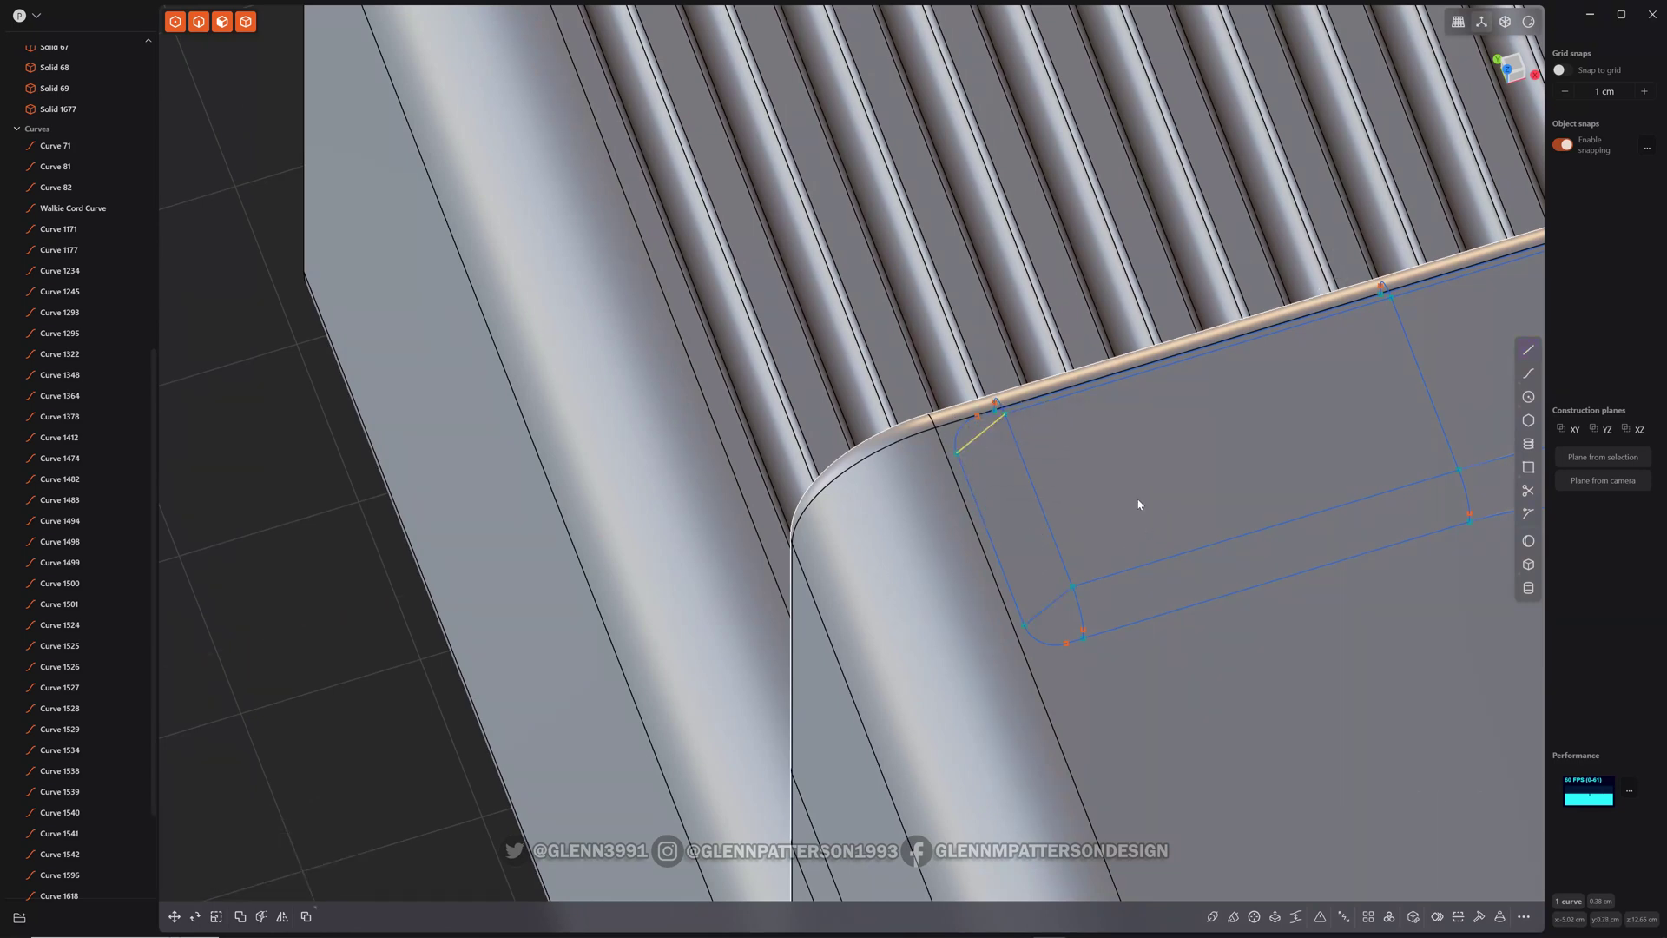
pyautogui.keyDown('shift'); pyautogui.click(1049, 606); pyautogui.keyUp('shift')
pyautogui.hotkey('alt', '1')
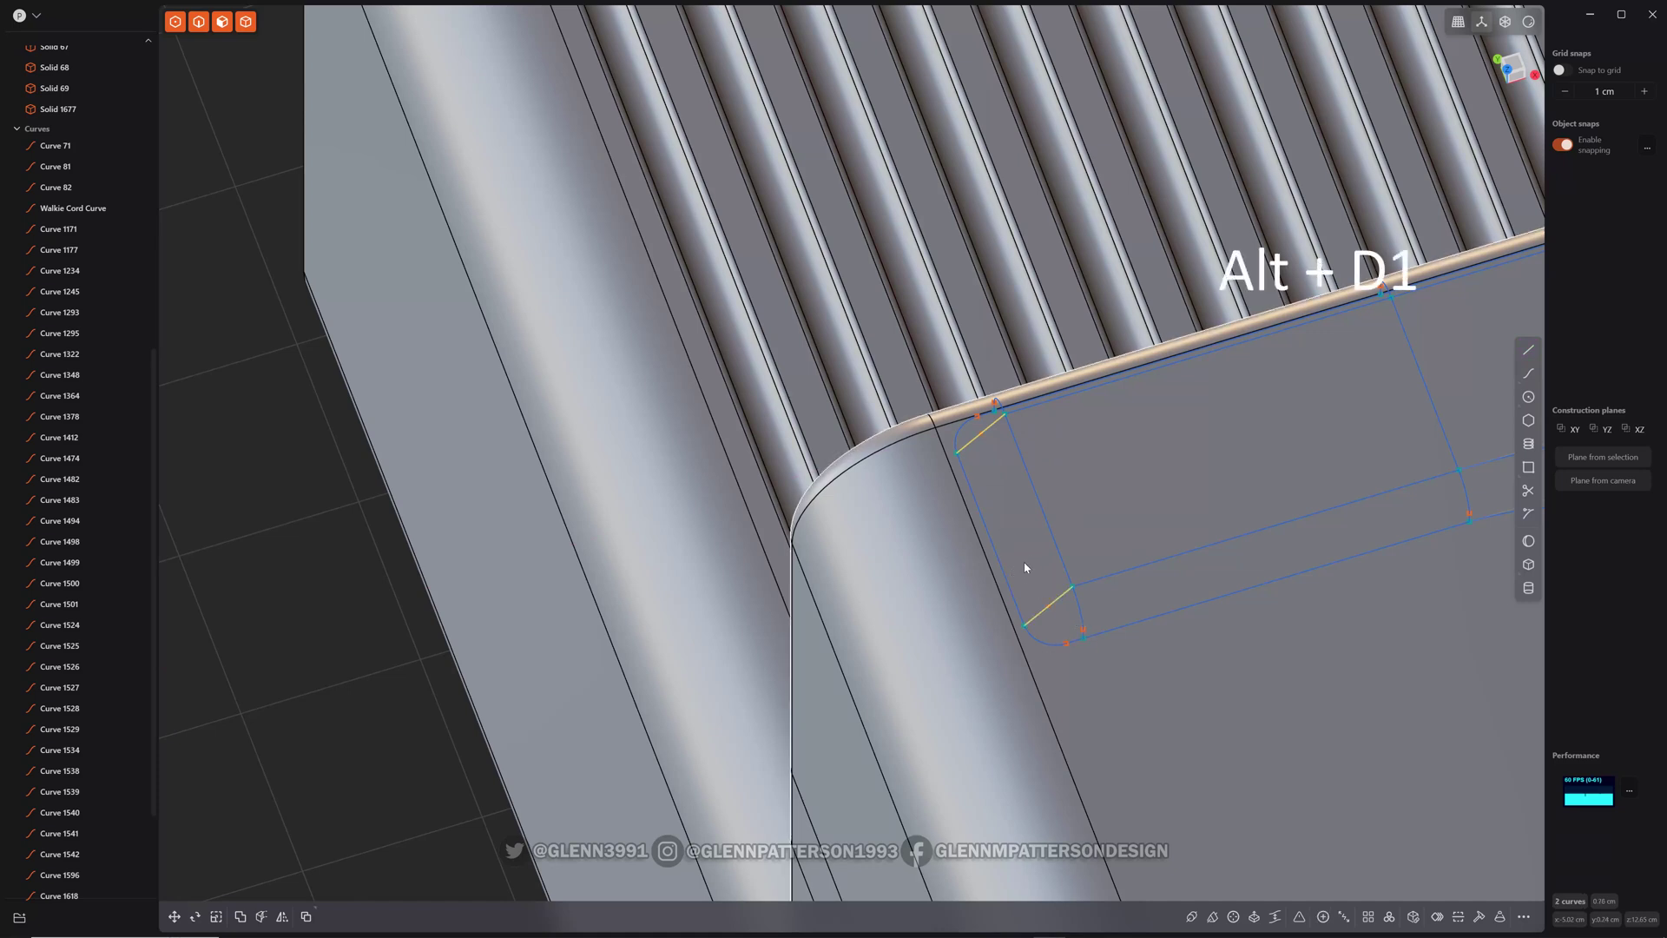
pyautogui.moveTo(1006, 561); pyautogui.dragTo(998, 558, button='middle')
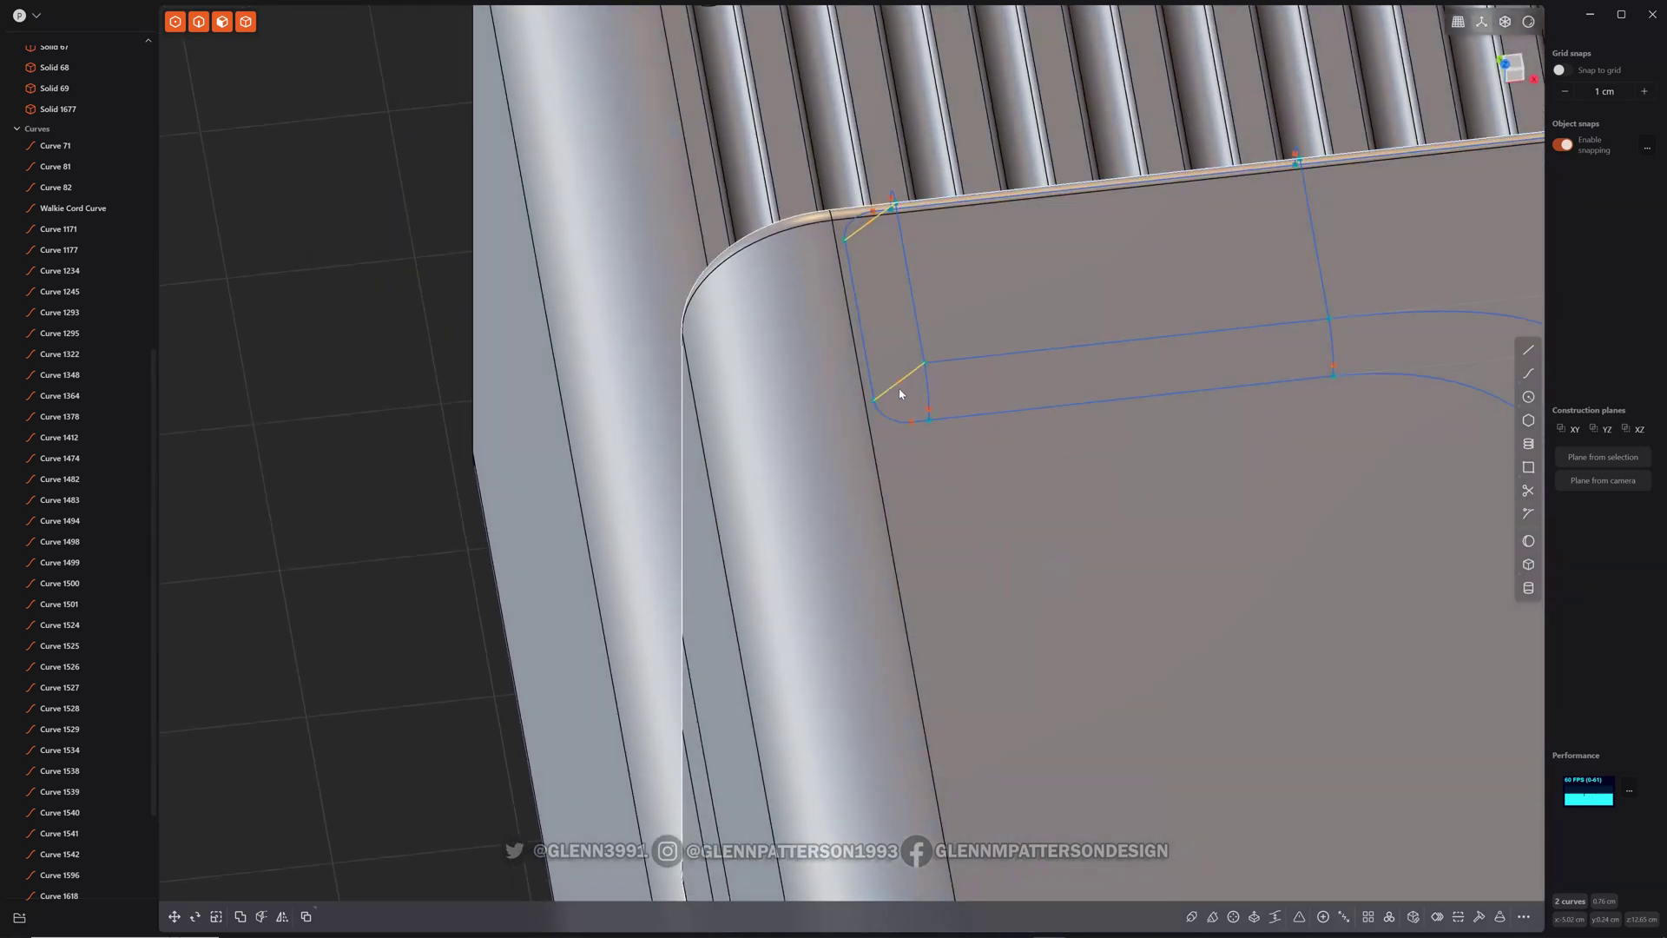
pyautogui.press('Escape')
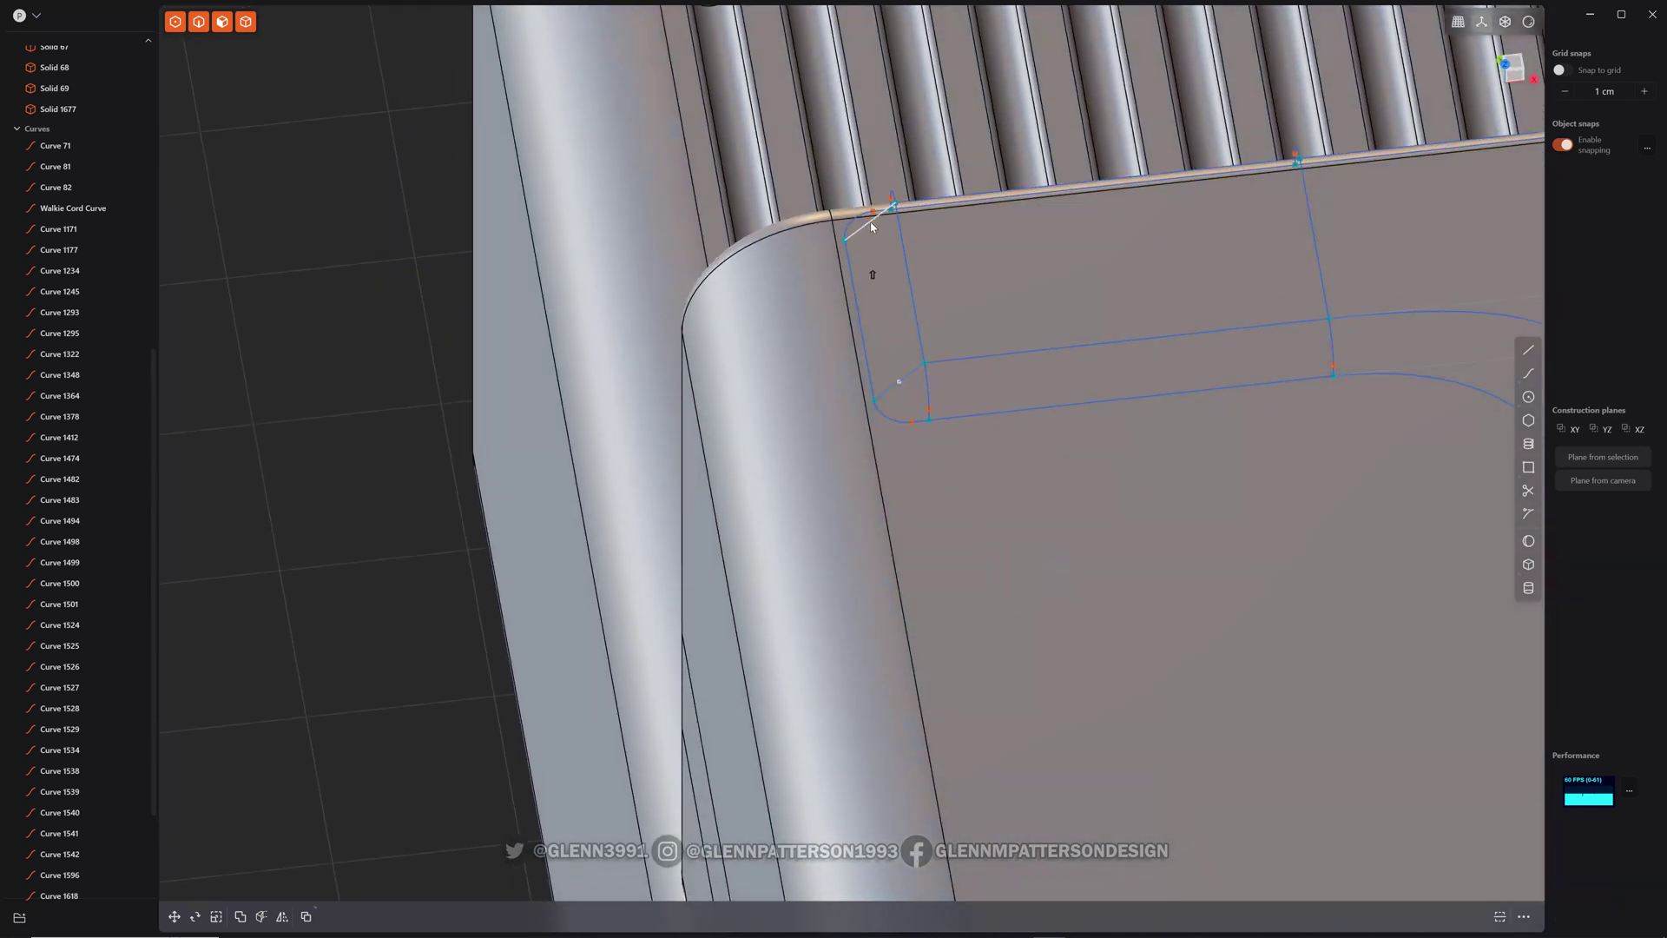
pyautogui.click(871, 226)
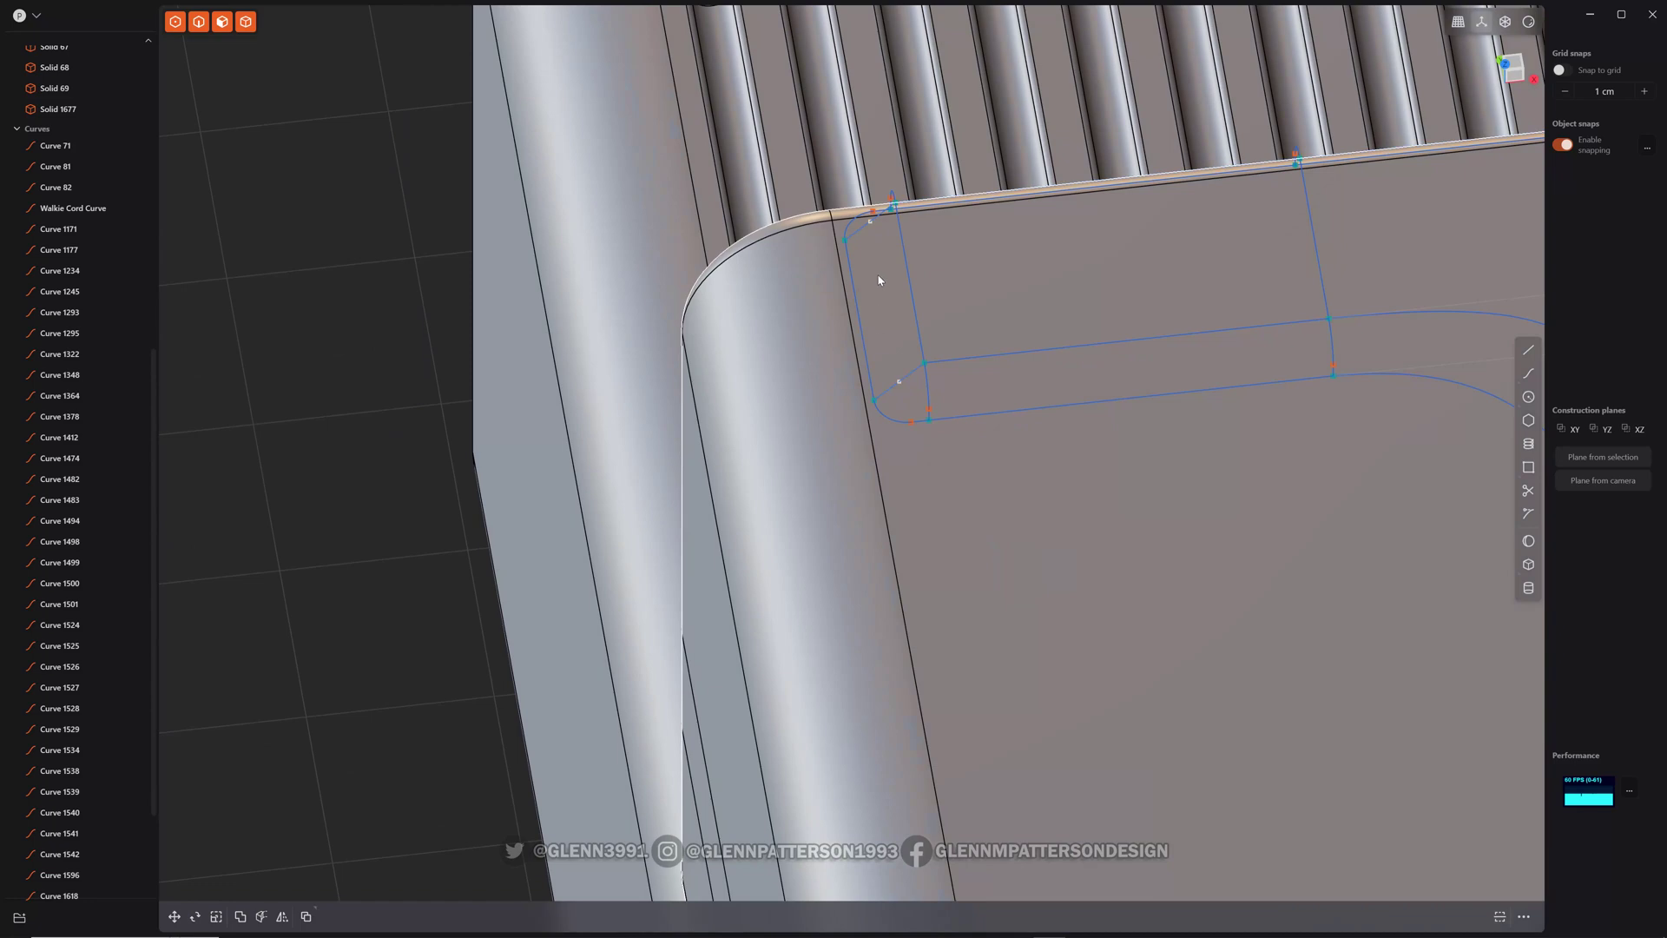
# - Move the corner curve point by -0.125 cm and 0.15 cm onto the lid edge
pyautogui.press('g')
pyautogui.click(936, 296)
pyautogui.moveTo(936, 296); pyautogui.dragTo(924, 296)
pyautogui.keyDown('shift'); pyautogui.moveTo(982, 391); pyautogui.dragTo(1038, 452, button='middle'); pyautogui.keyUp('shift')
pyautogui.moveTo(887, 252); pyautogui.dragTo(891, 233)
pyautogui.press('Escape')
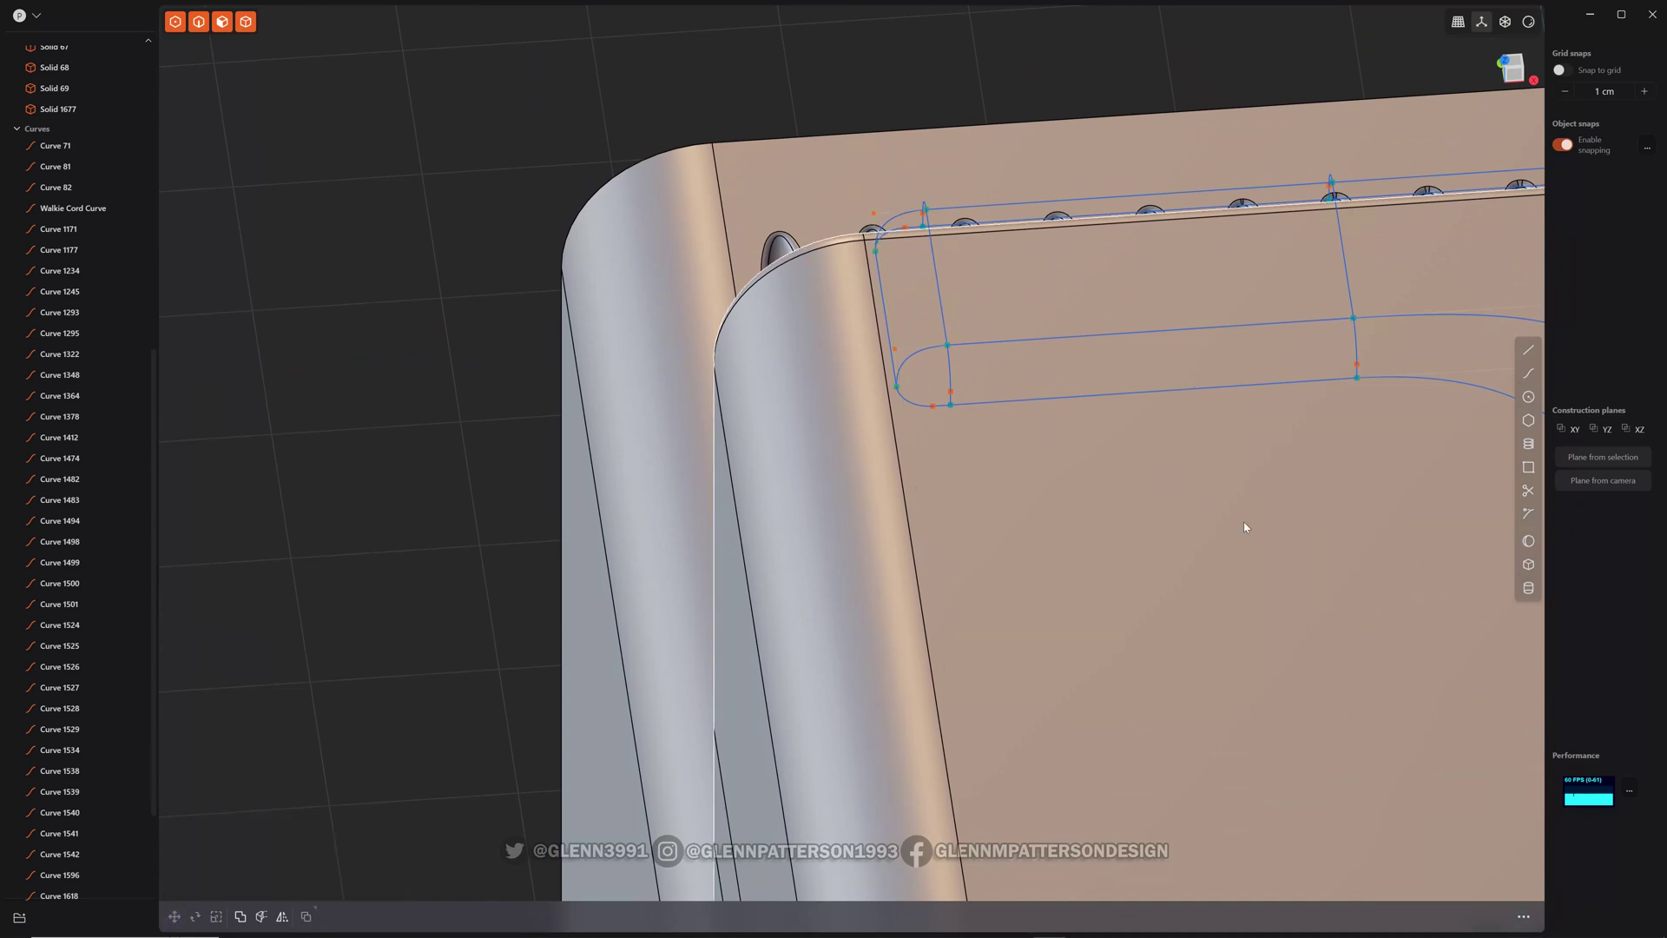
# - Mirror the corner curve and small arc across the X axis onto the outline's opposite end
pyautogui.moveTo(1245, 527); pyautogui.dragTo(1198, 556, button='middle')
pyautogui.click(759, 360)
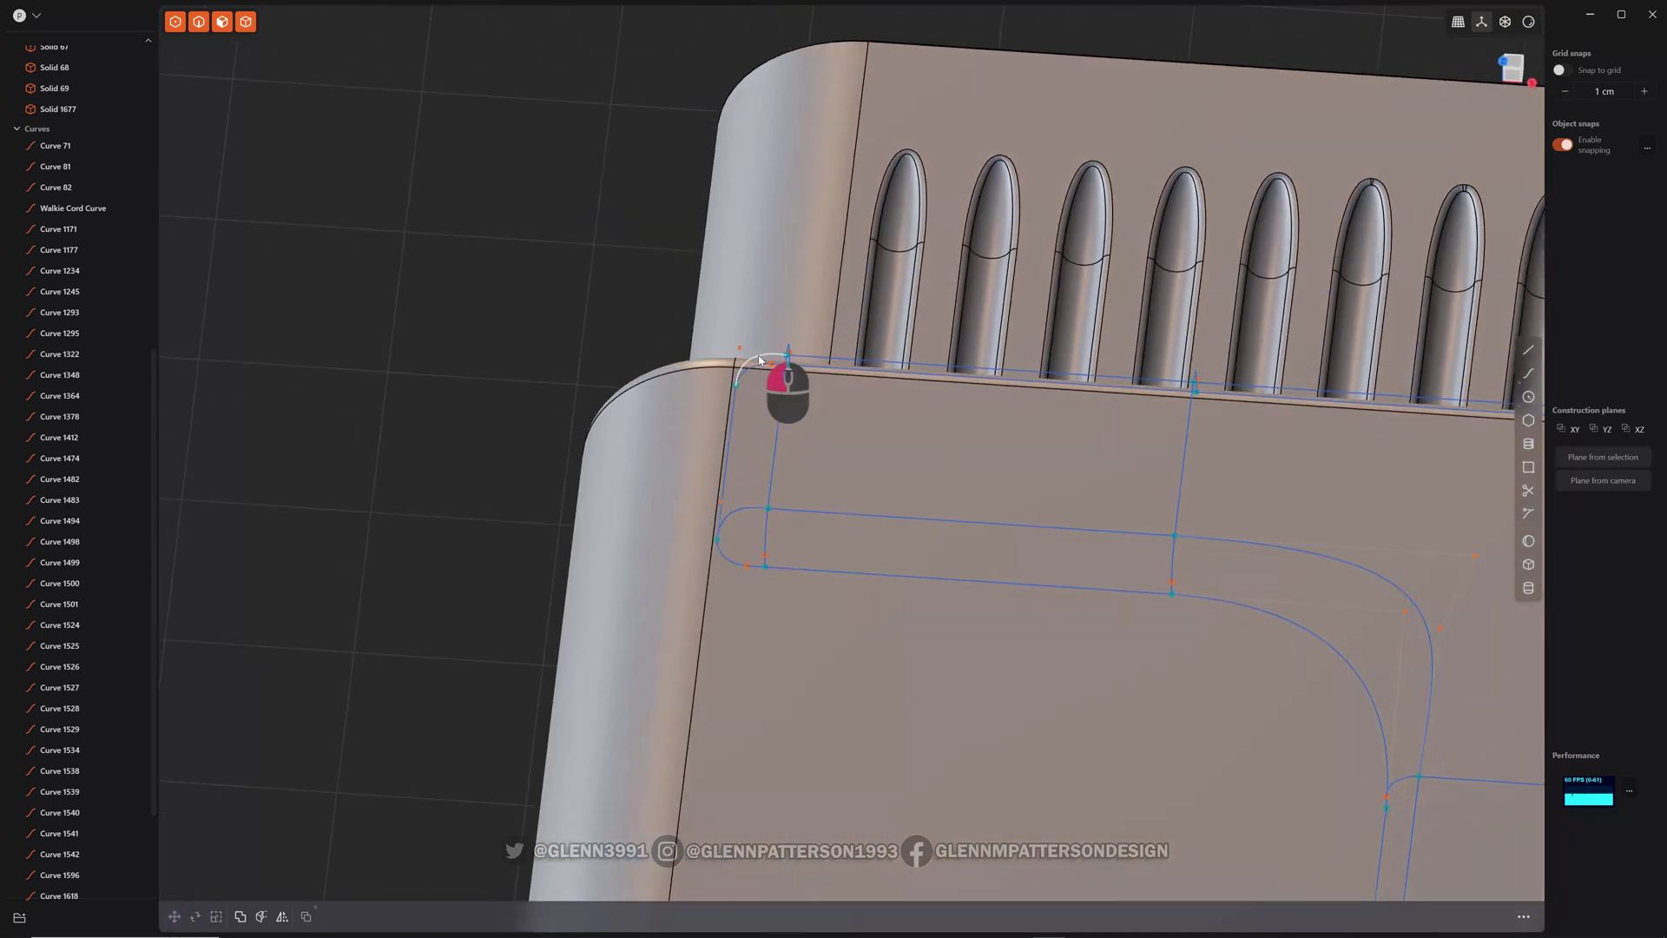
pyautogui.keyDown('shift'); pyautogui.click(740, 513); pyautogui.keyUp('shift')
pyautogui.scroll(-6, 1184, 569)
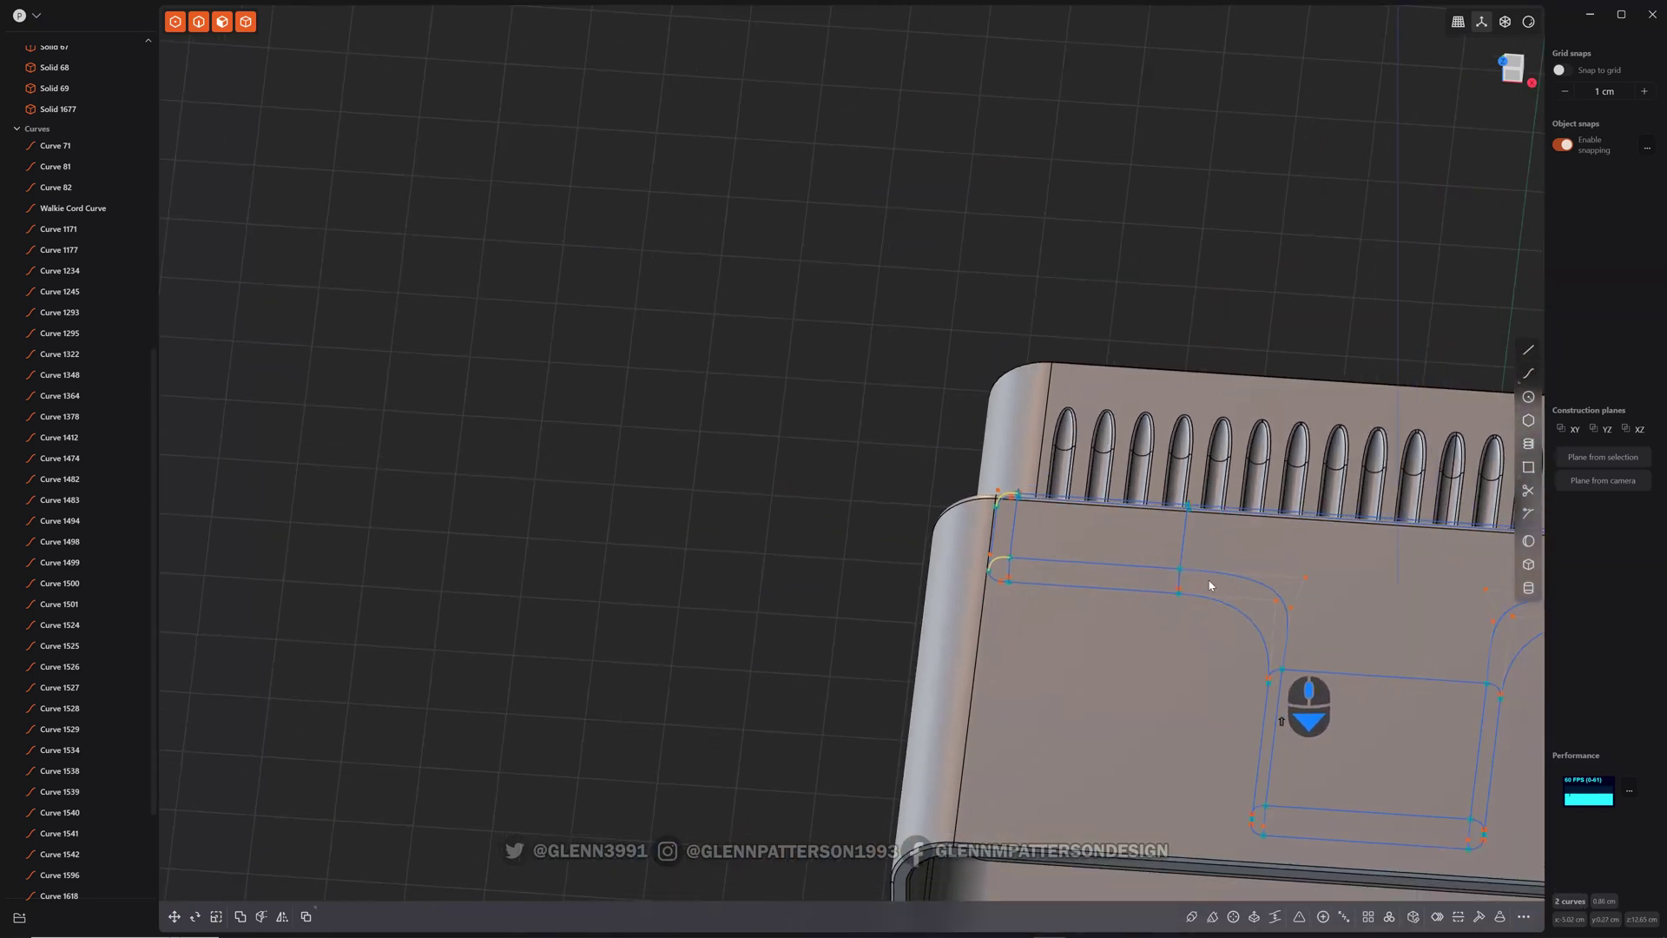
pyautogui.keyDown('shift'); pyautogui.moveTo(1111, 470); pyautogui.dragTo(886, 179, button='middle'); pyautogui.keyUp('shift')
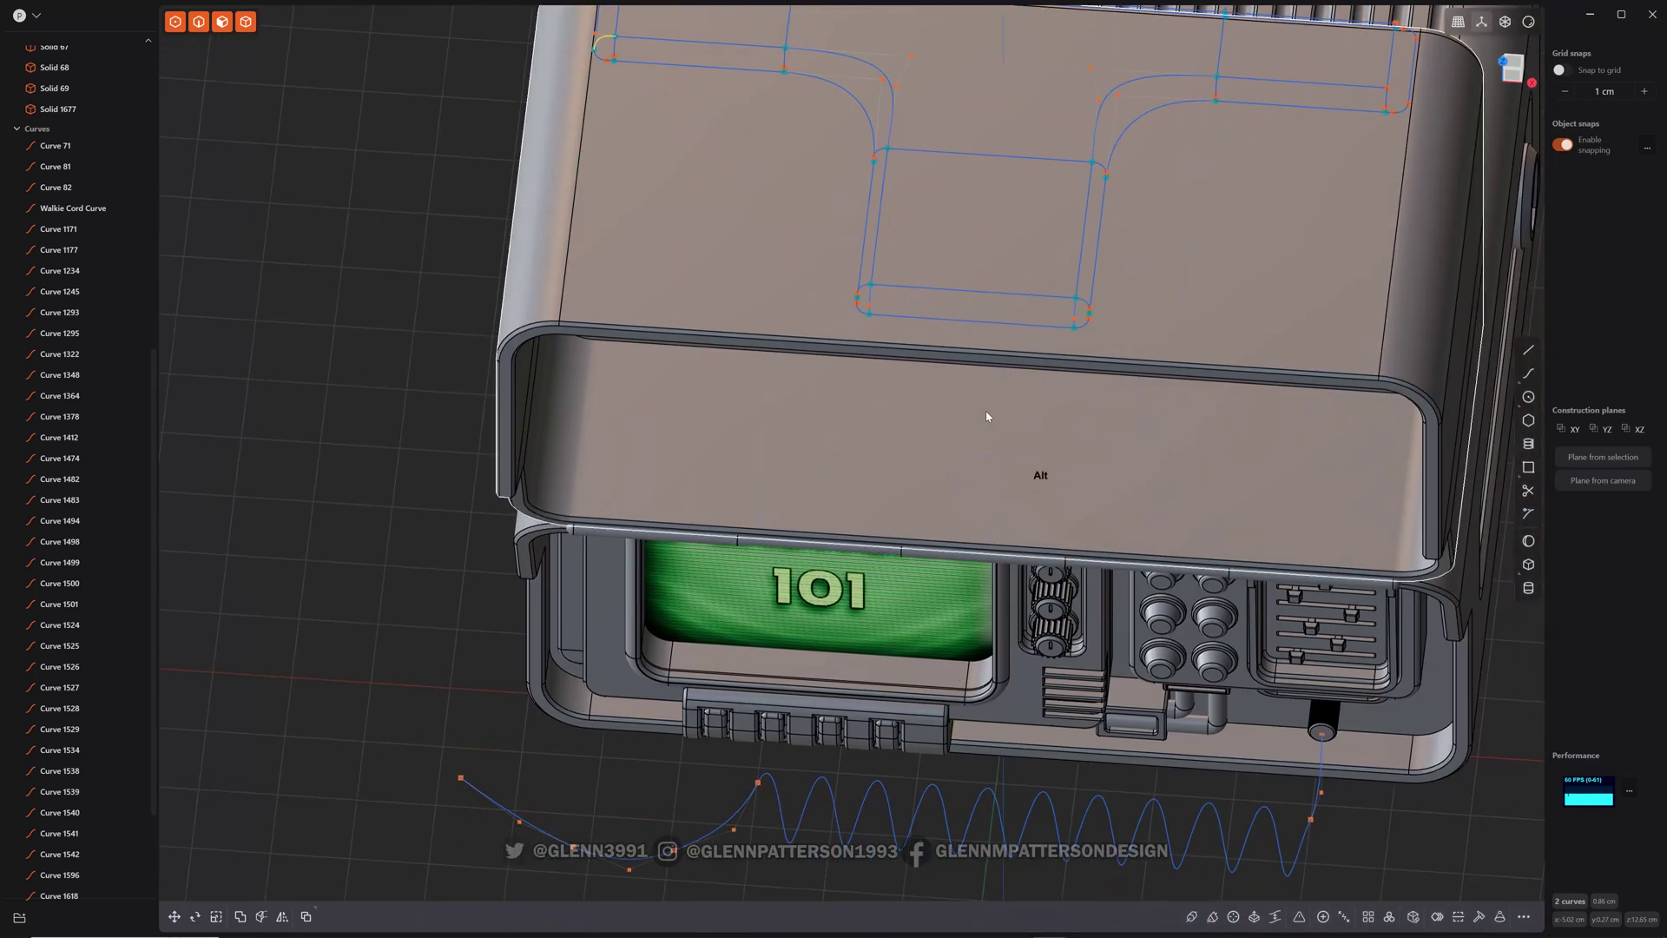
pyautogui.hotkey('alt', 'x')
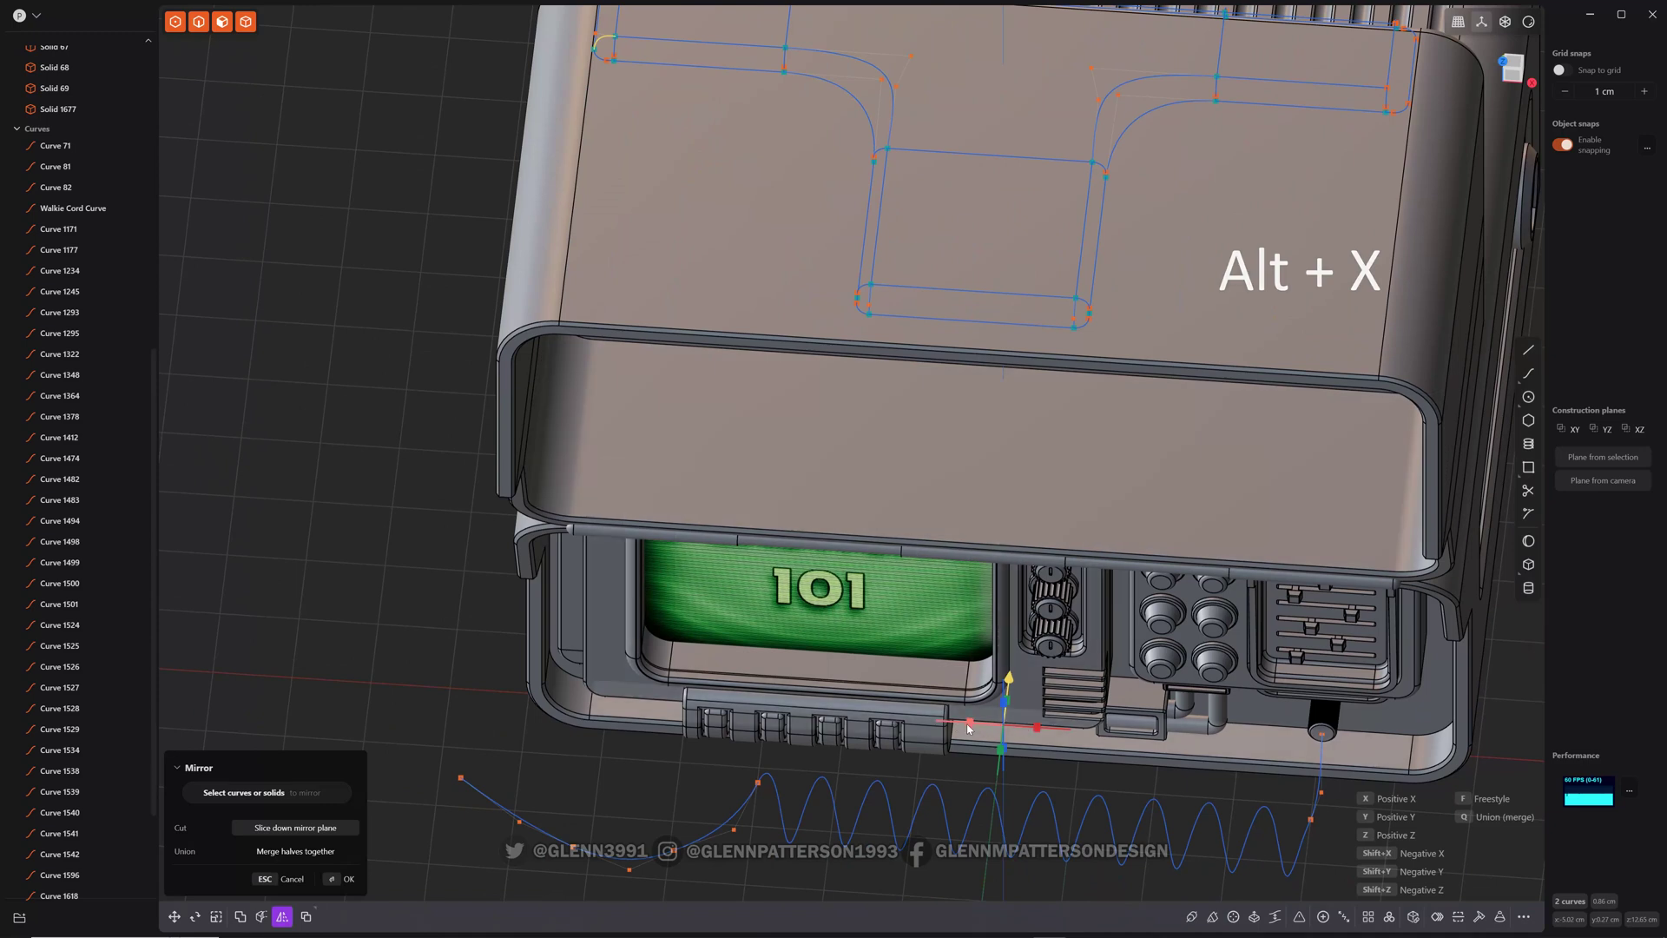
pyautogui.click(968, 728)
pyautogui.press('Return')
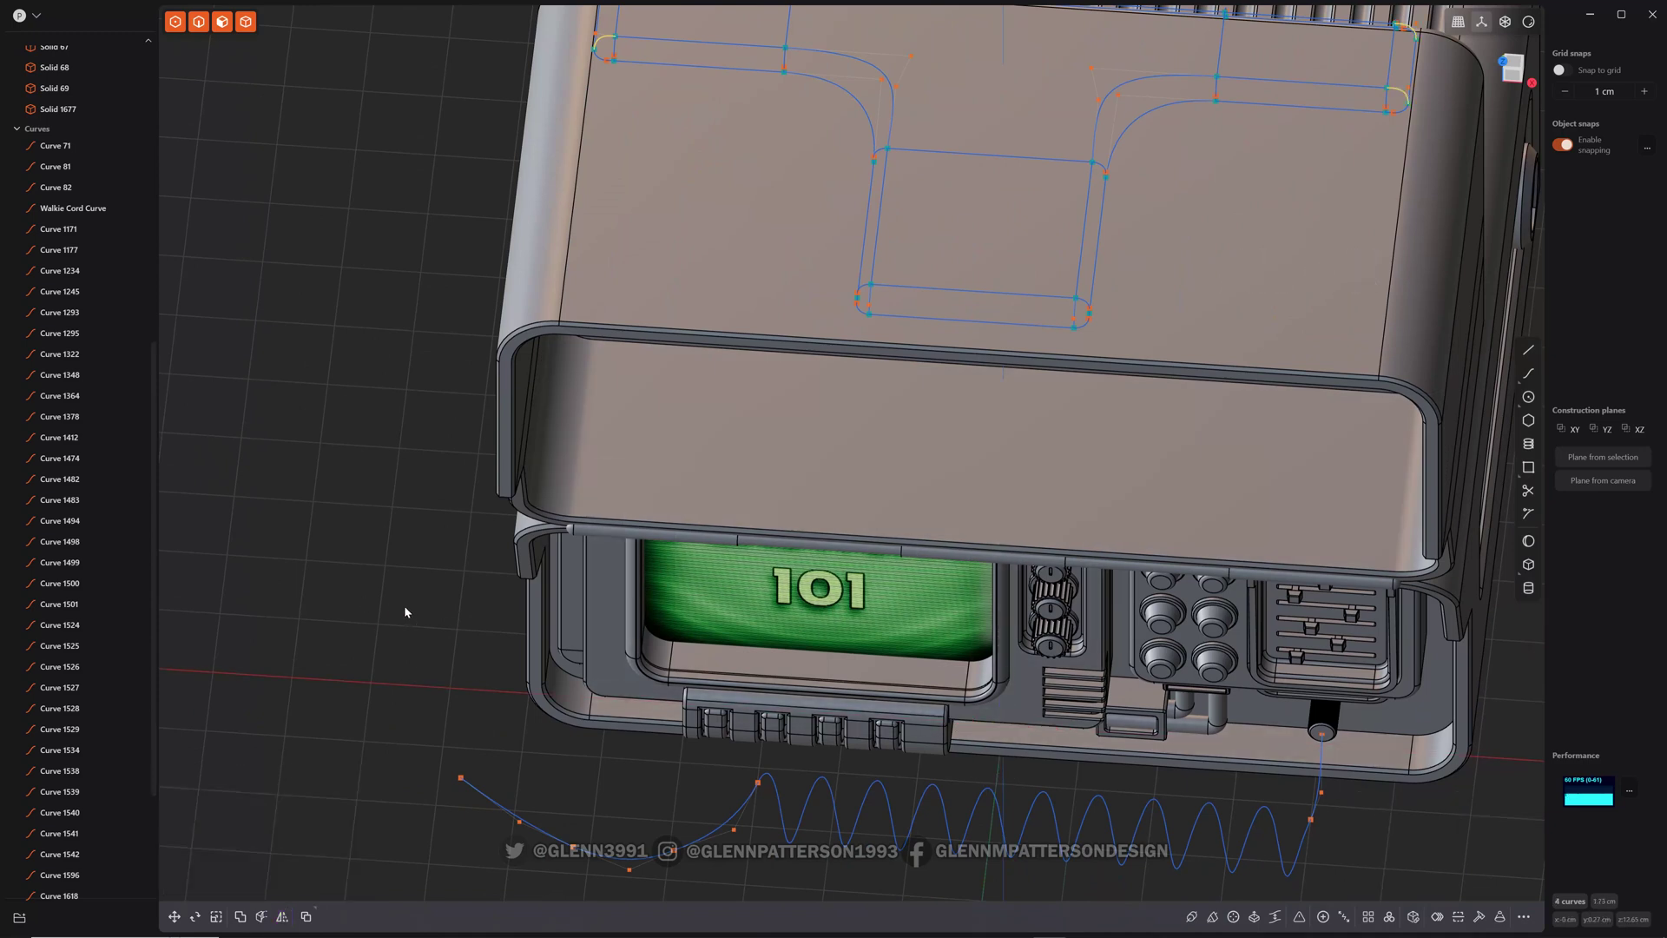
pyautogui.moveTo(357, 490); pyautogui.dragTo(314, 417, button='middle')
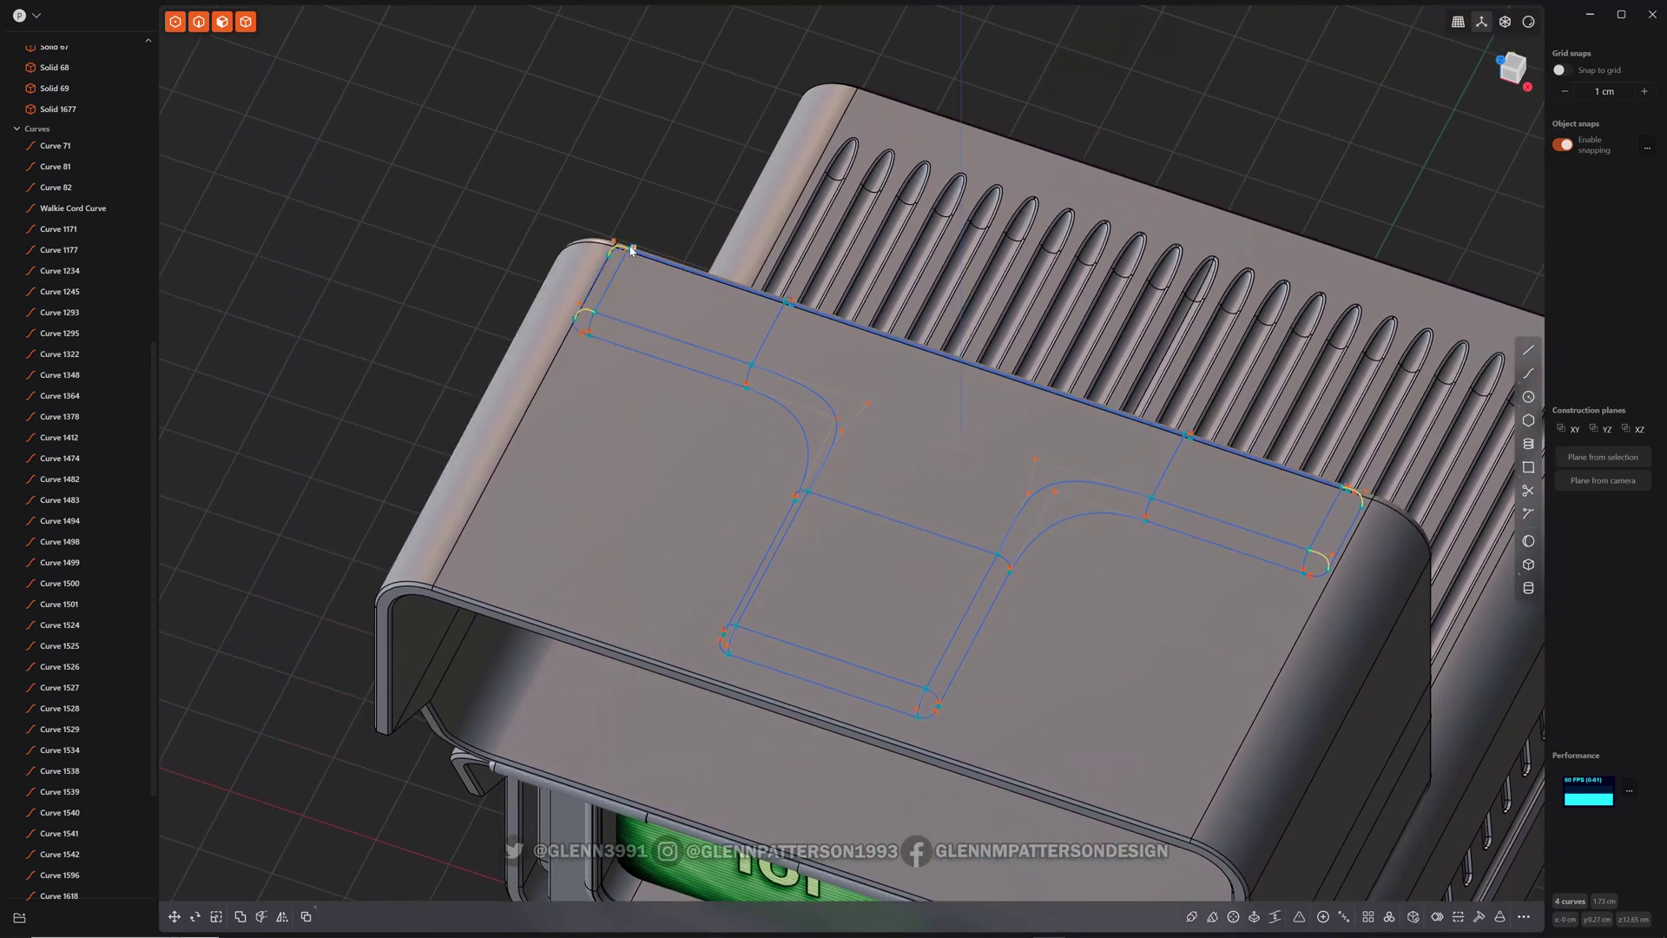
pyautogui.click(356, 368)
# - Select the upper and lower edges of the centre square and start a loft between them
pyautogui.scroll(-3, 670, 386)
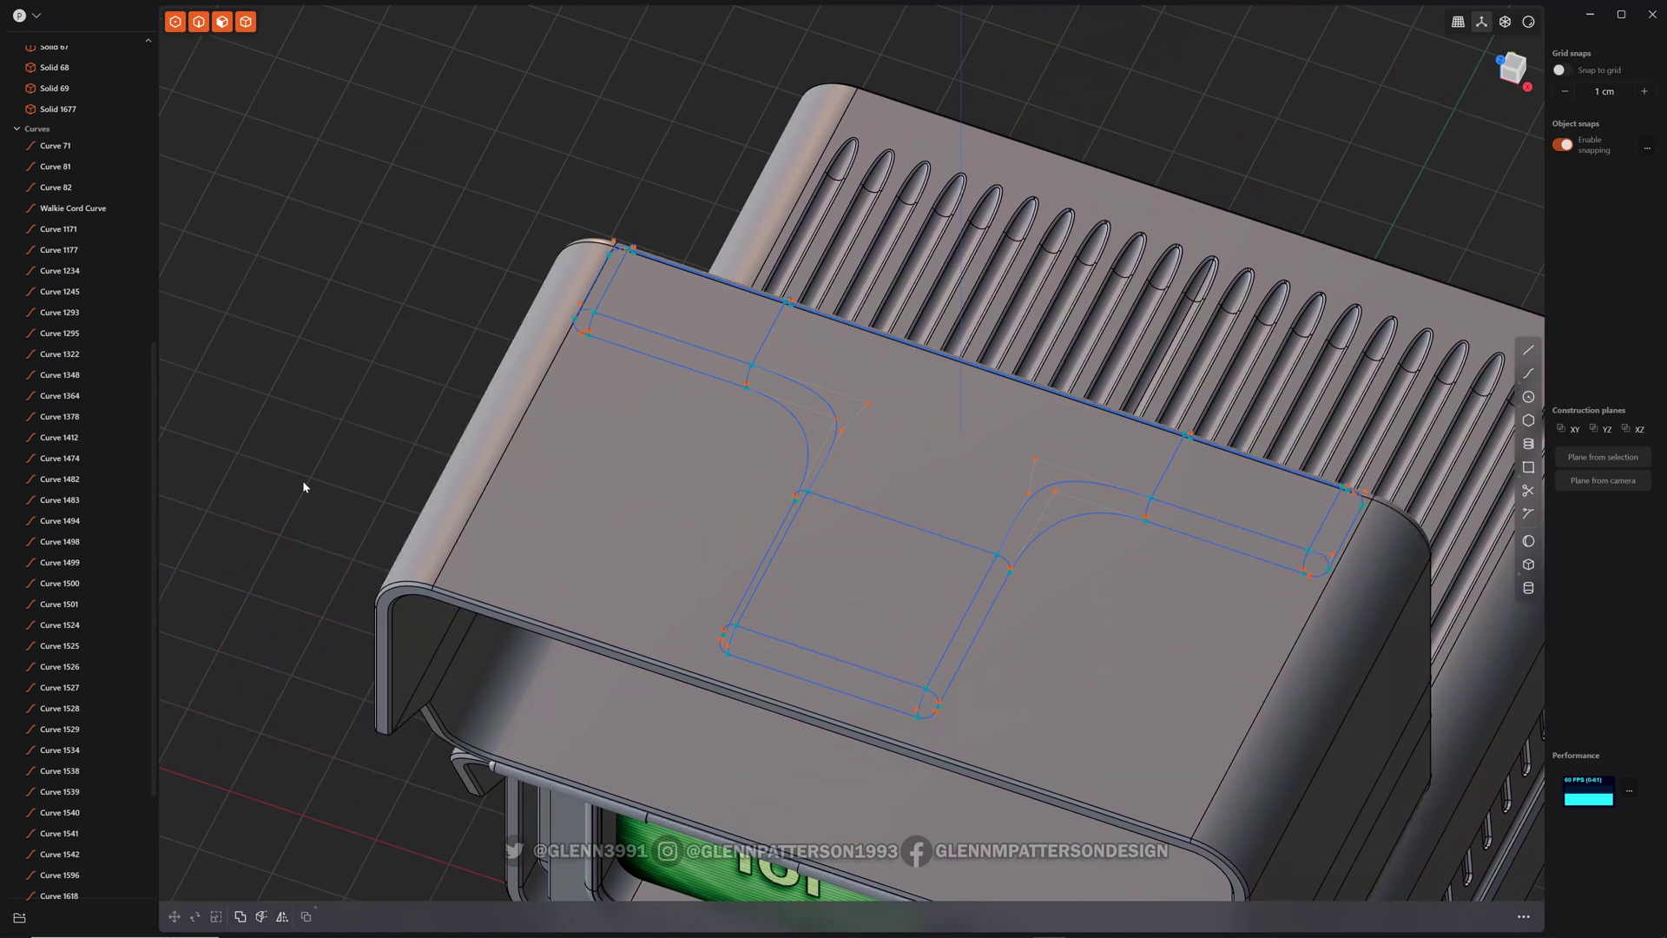
pyautogui.moveTo(304, 483); pyautogui.dragTo(823, 527, button='middle')
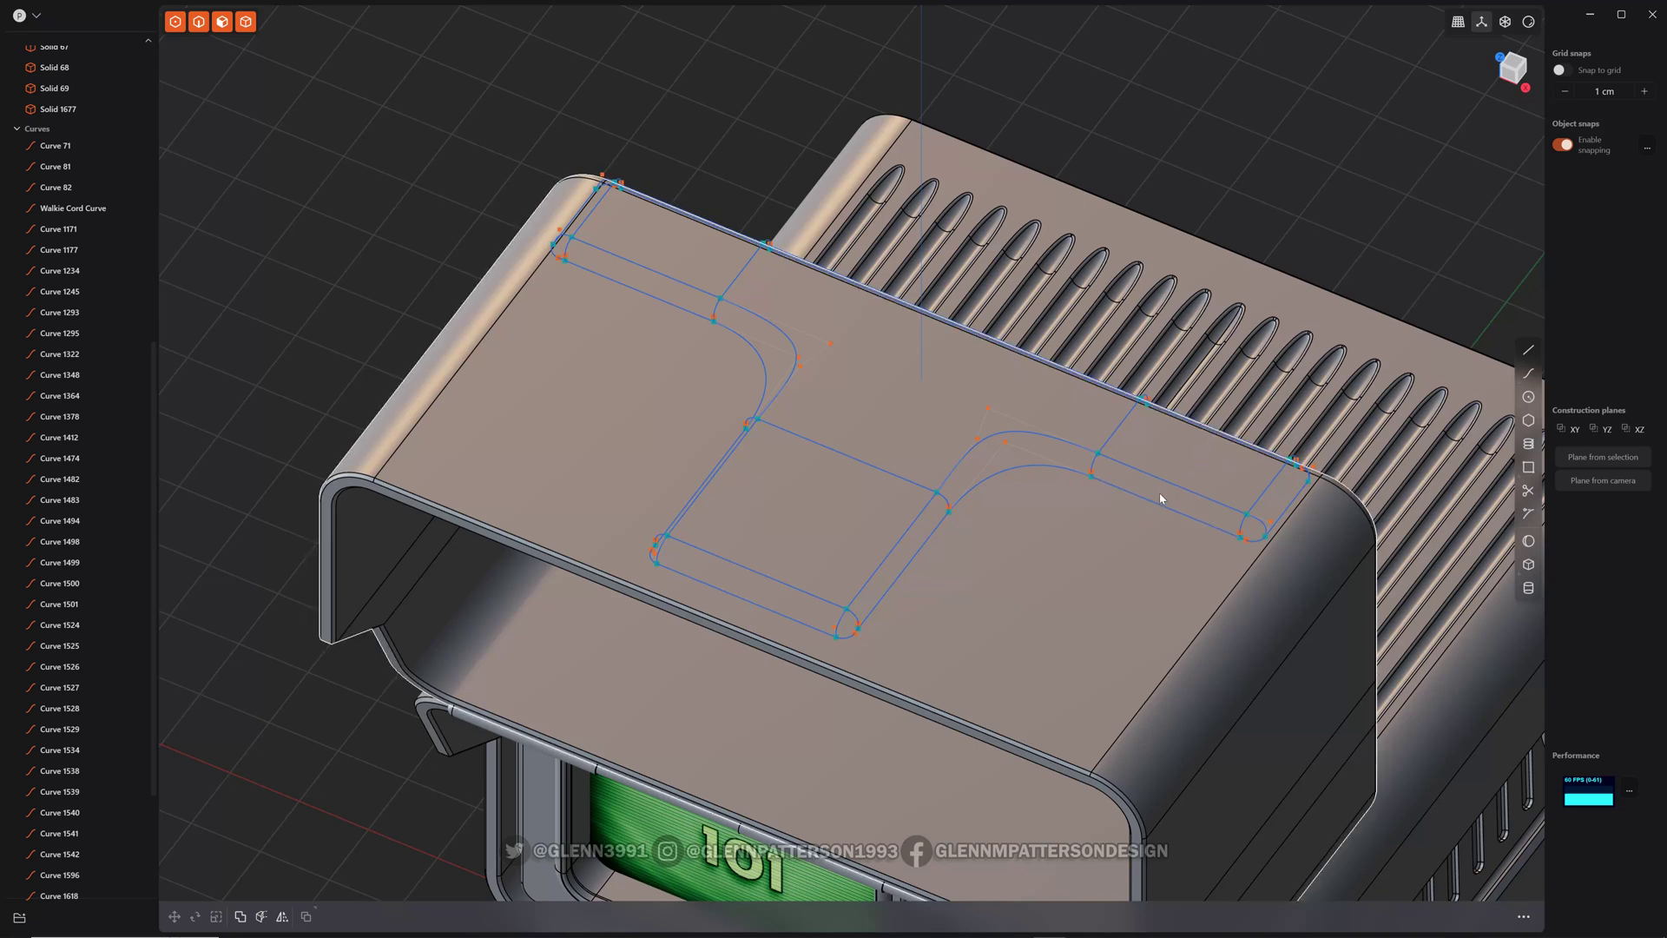
pyautogui.moveTo(1079, 477); pyautogui.dragTo(1056, 476, button='middle')
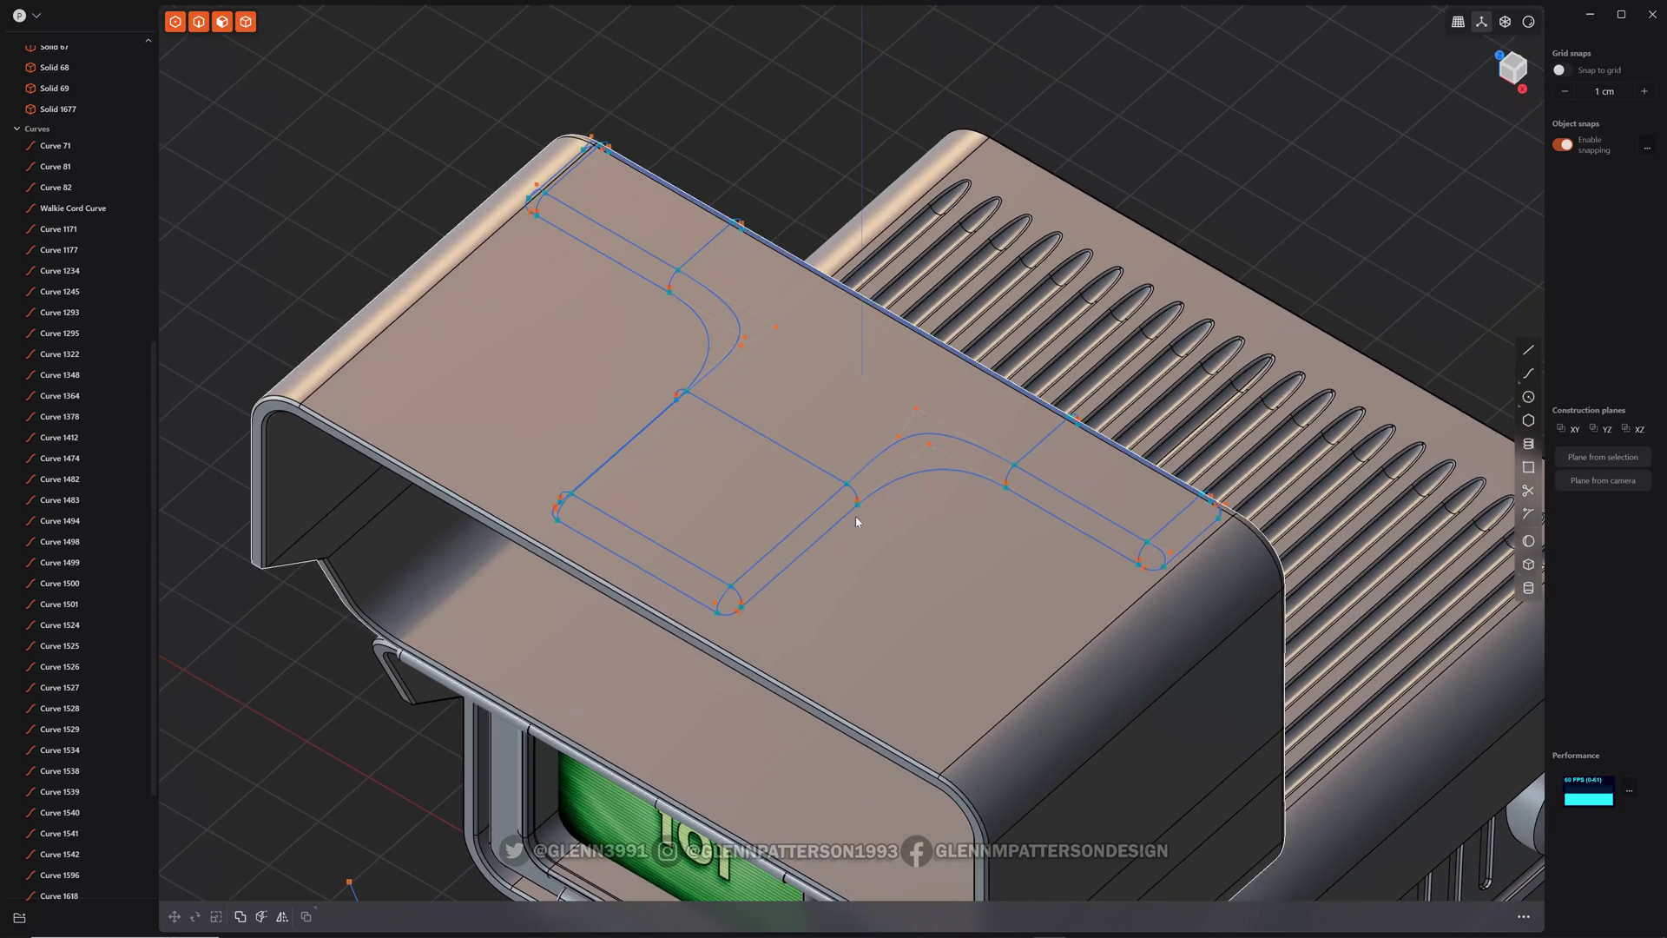
pyautogui.click(797, 460)
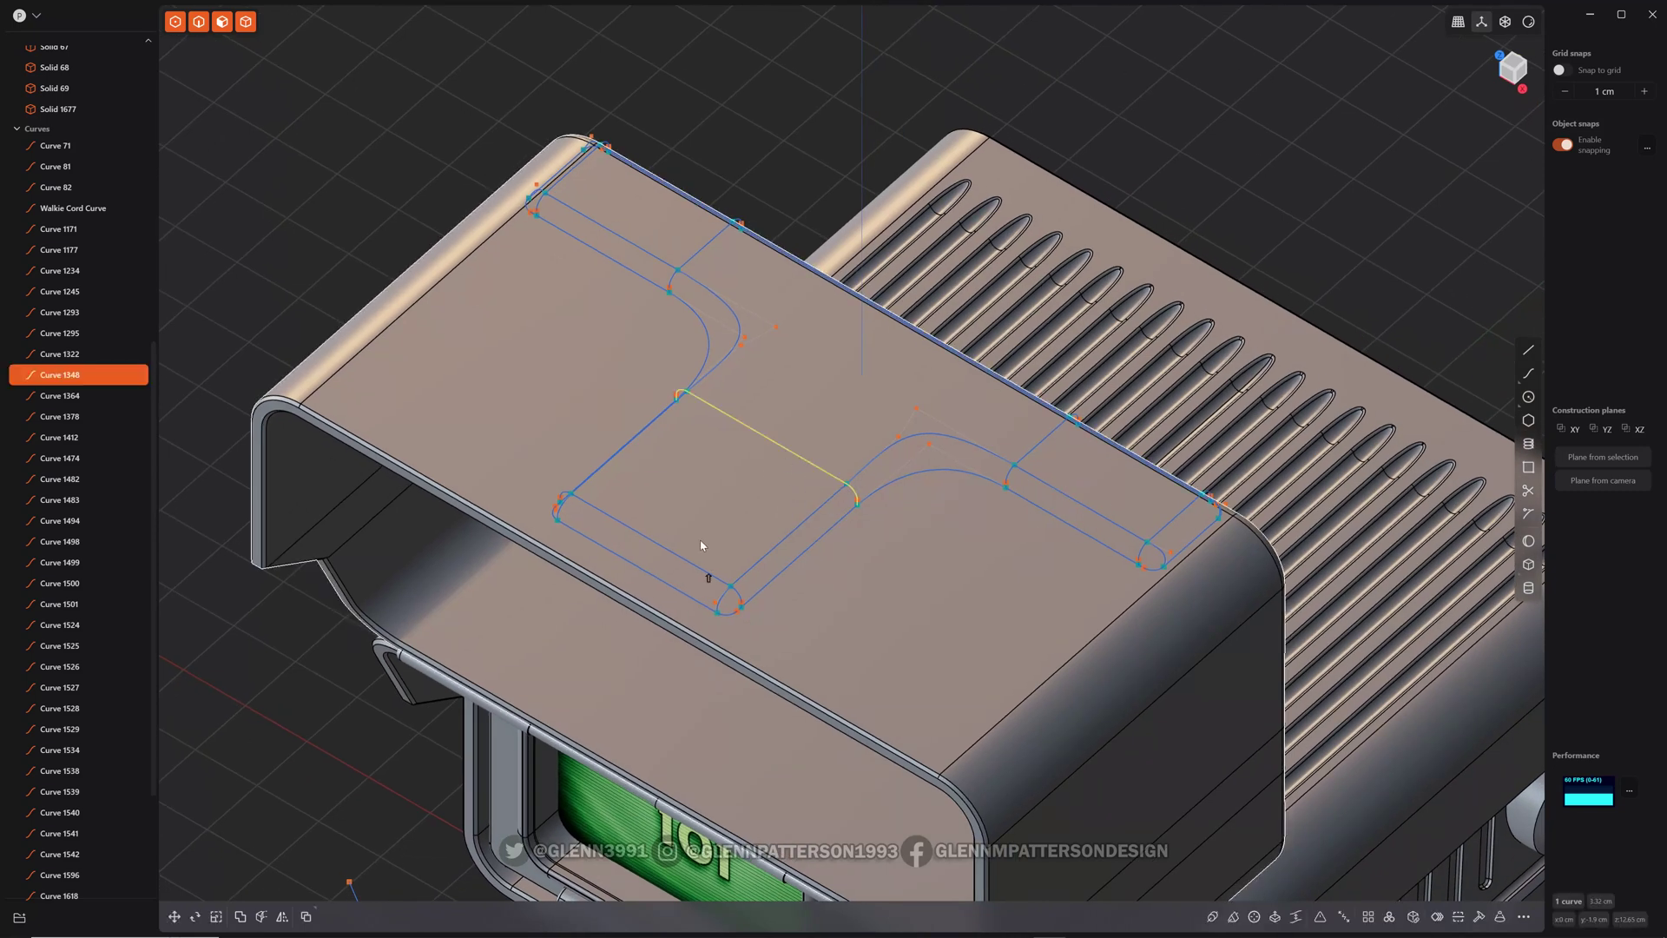
pyautogui.keyDown('shift'); pyautogui.click(686, 564); pyautogui.keyUp('shift')
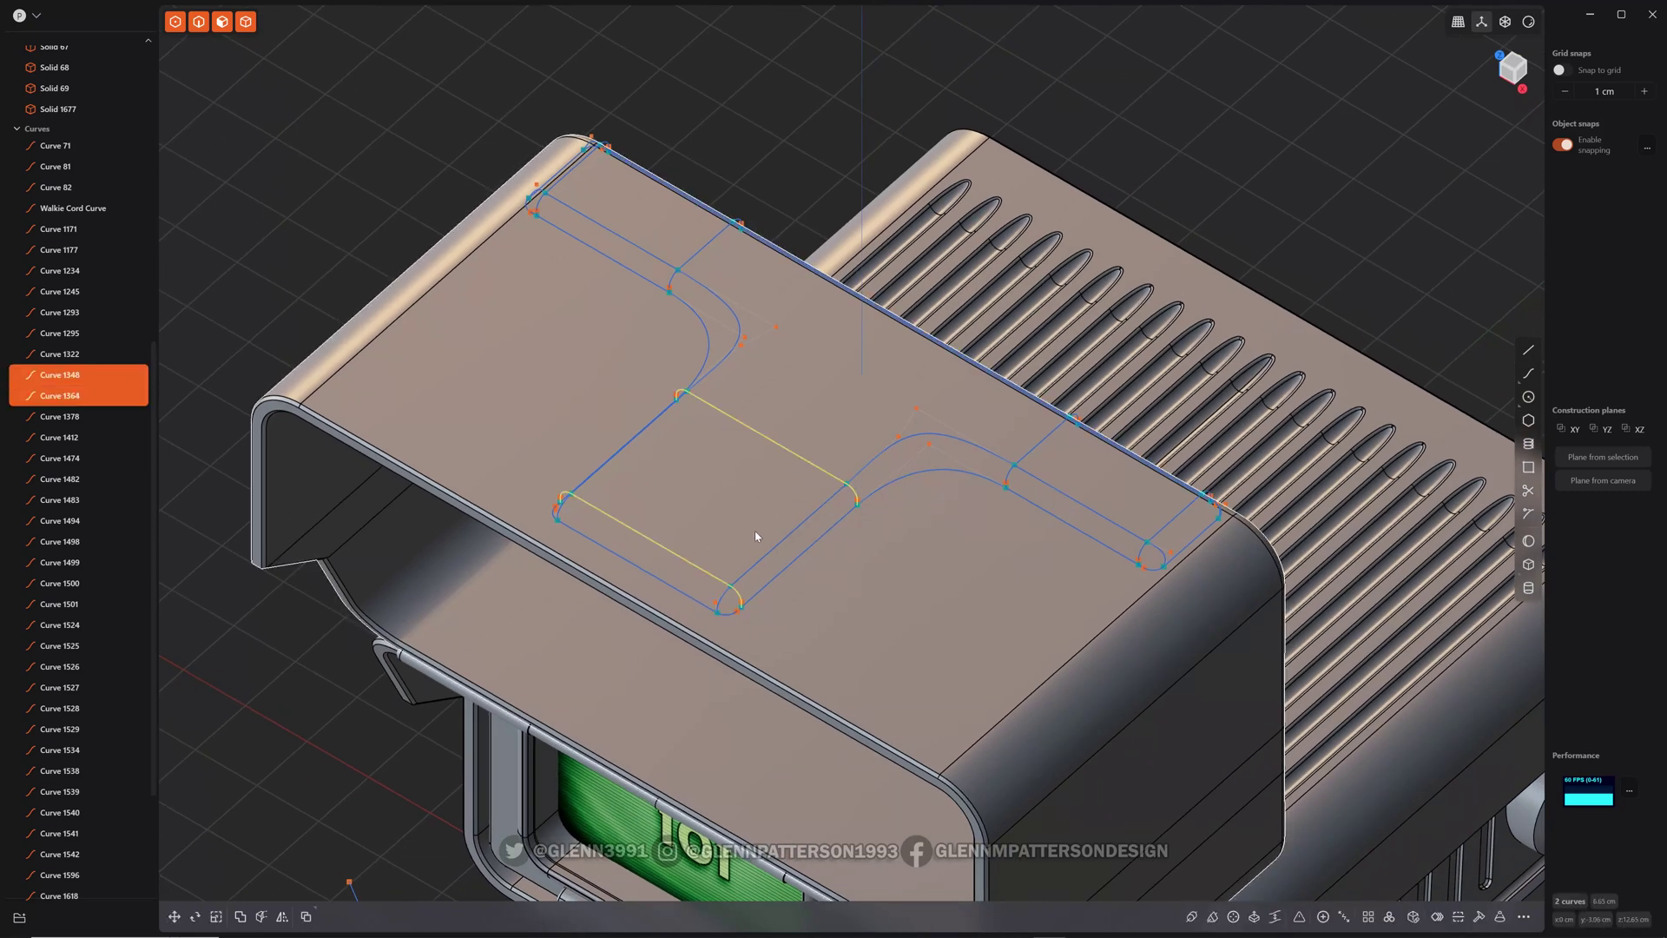
pyautogui.press('l')
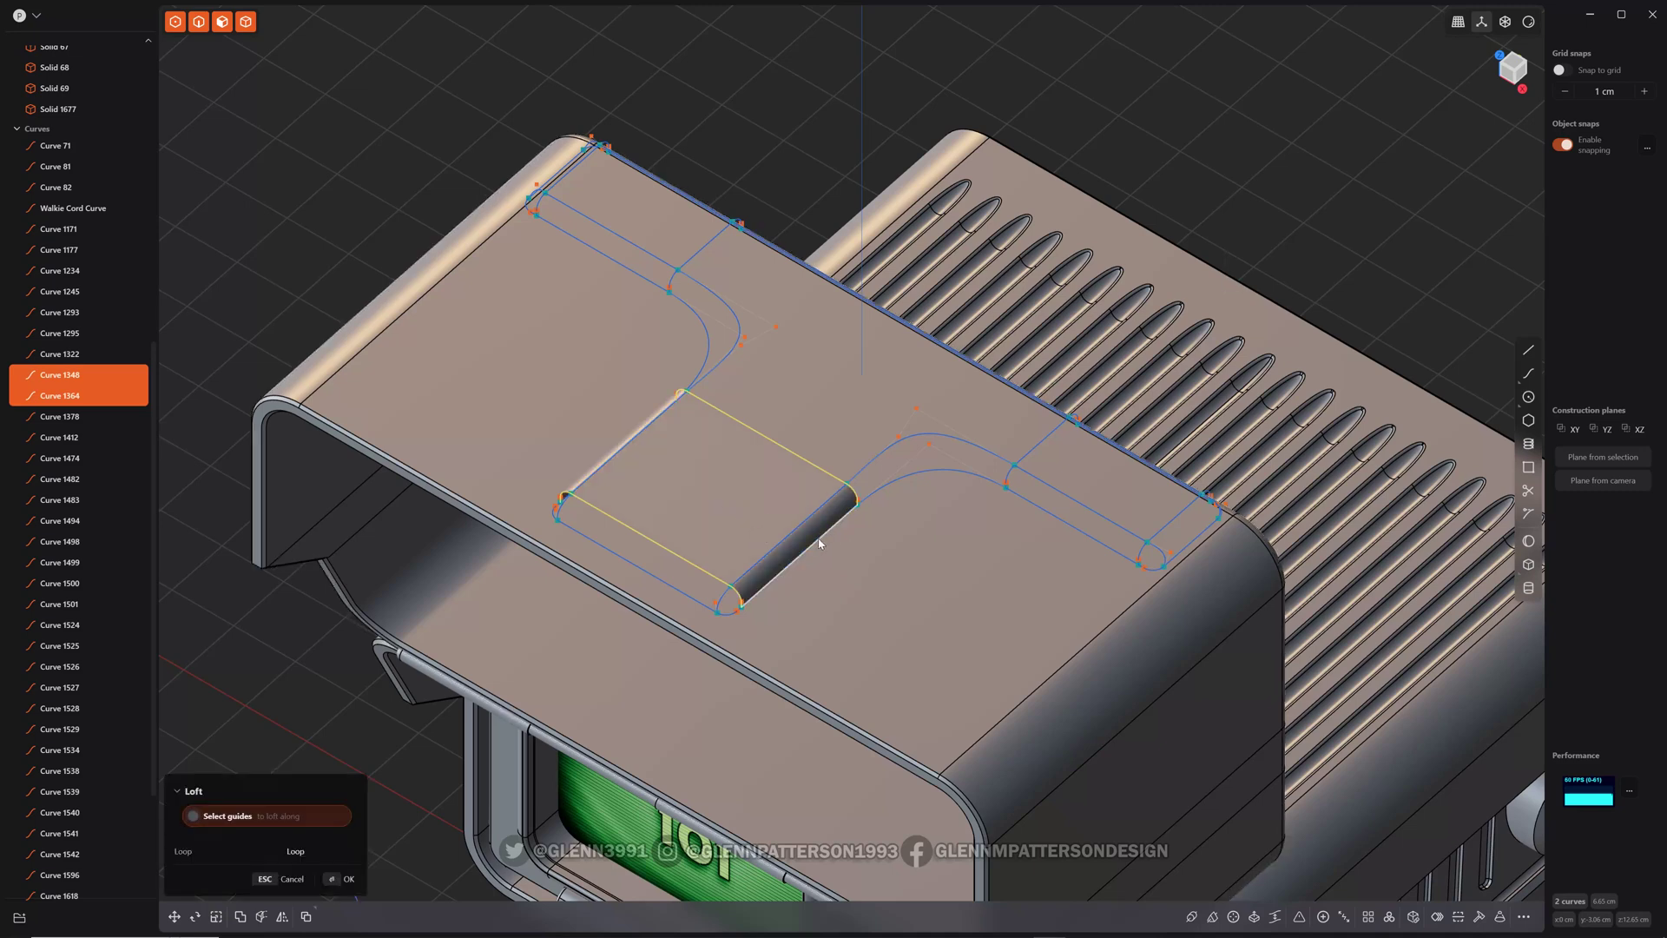
# - Add both tube edges as loft guides and confirm the loft as Sheet 1693
pyautogui.click(849, 559)
pyautogui.press('shift')
pyautogui.keyDown('shift'); pyautogui.click(618, 451); pyautogui.keyUp('shift')
pyautogui.moveTo(647, 502); pyautogui.dragTo(793, 532, button='middle')
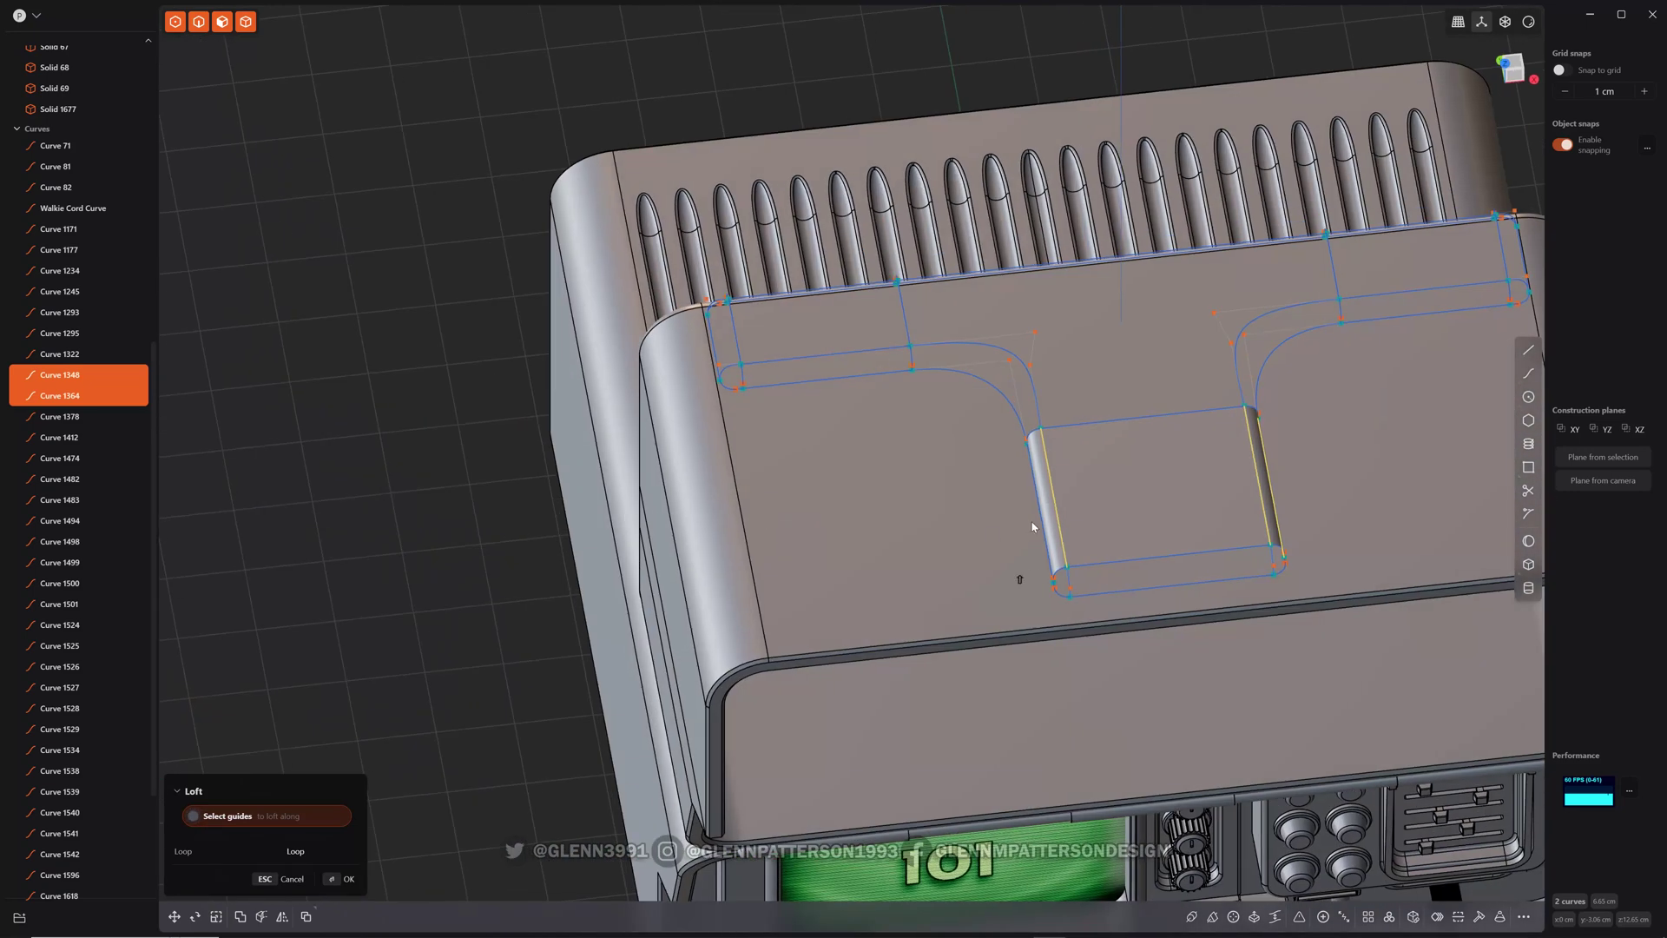
pyautogui.moveTo(1041, 532); pyautogui.dragTo(845, 518, button='middle')
pyautogui.scroll(3, 836, 513)
pyautogui.scroll(2, 836, 513)
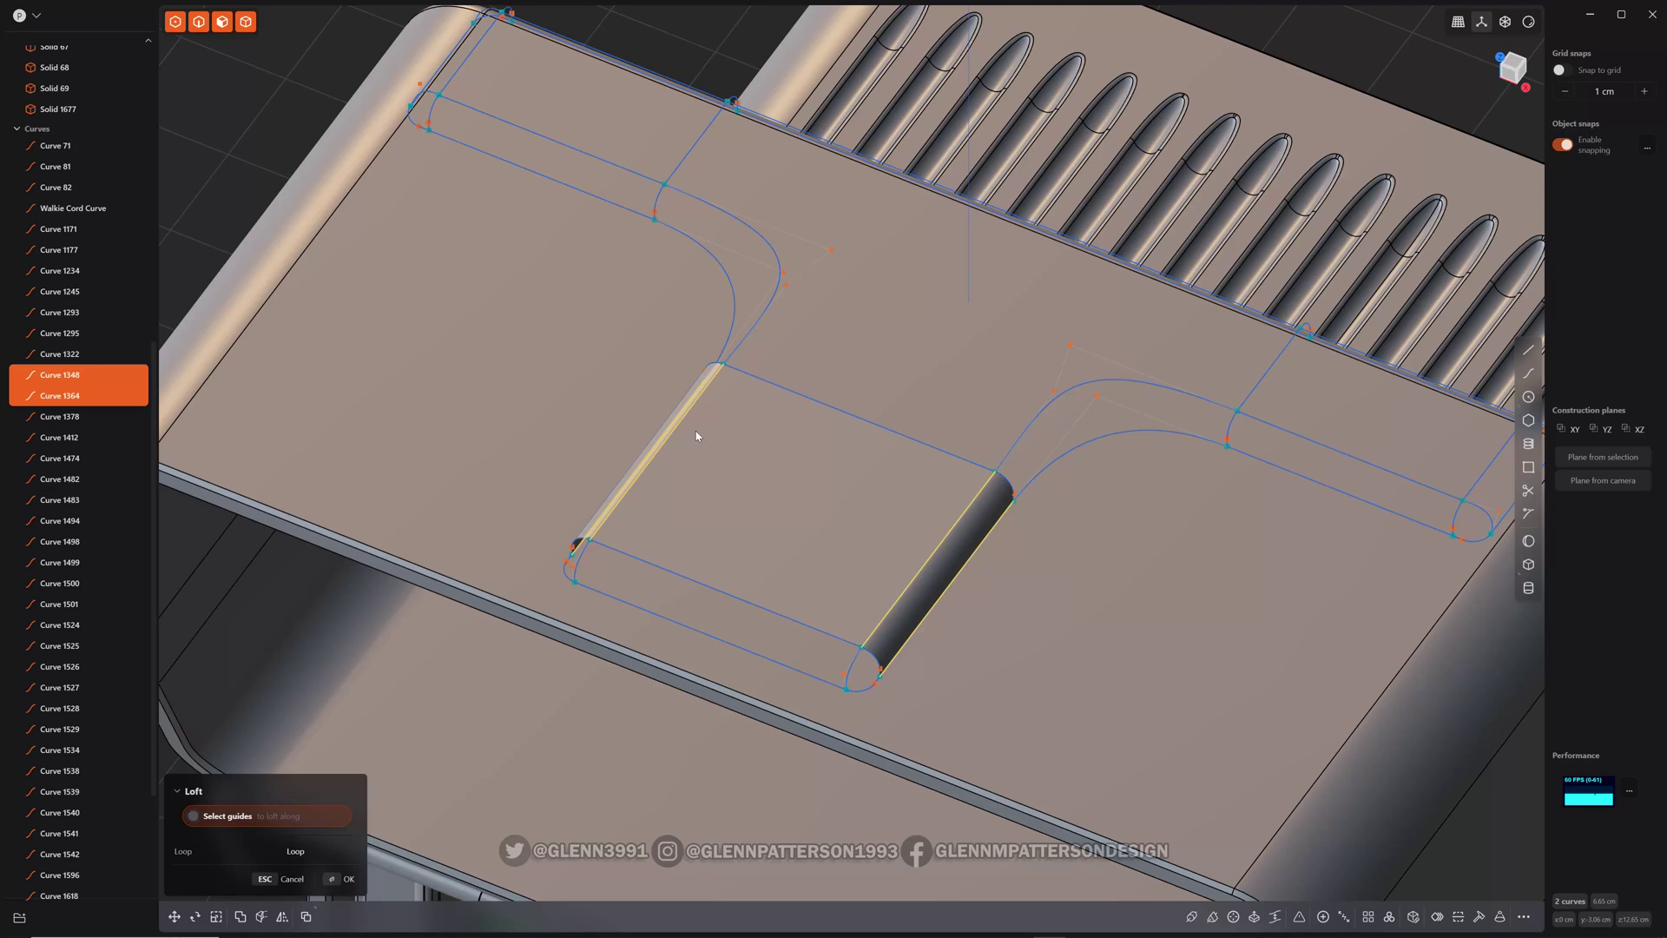
pyautogui.rightClick(259, 144)
pyautogui.rightClick(257, 144)
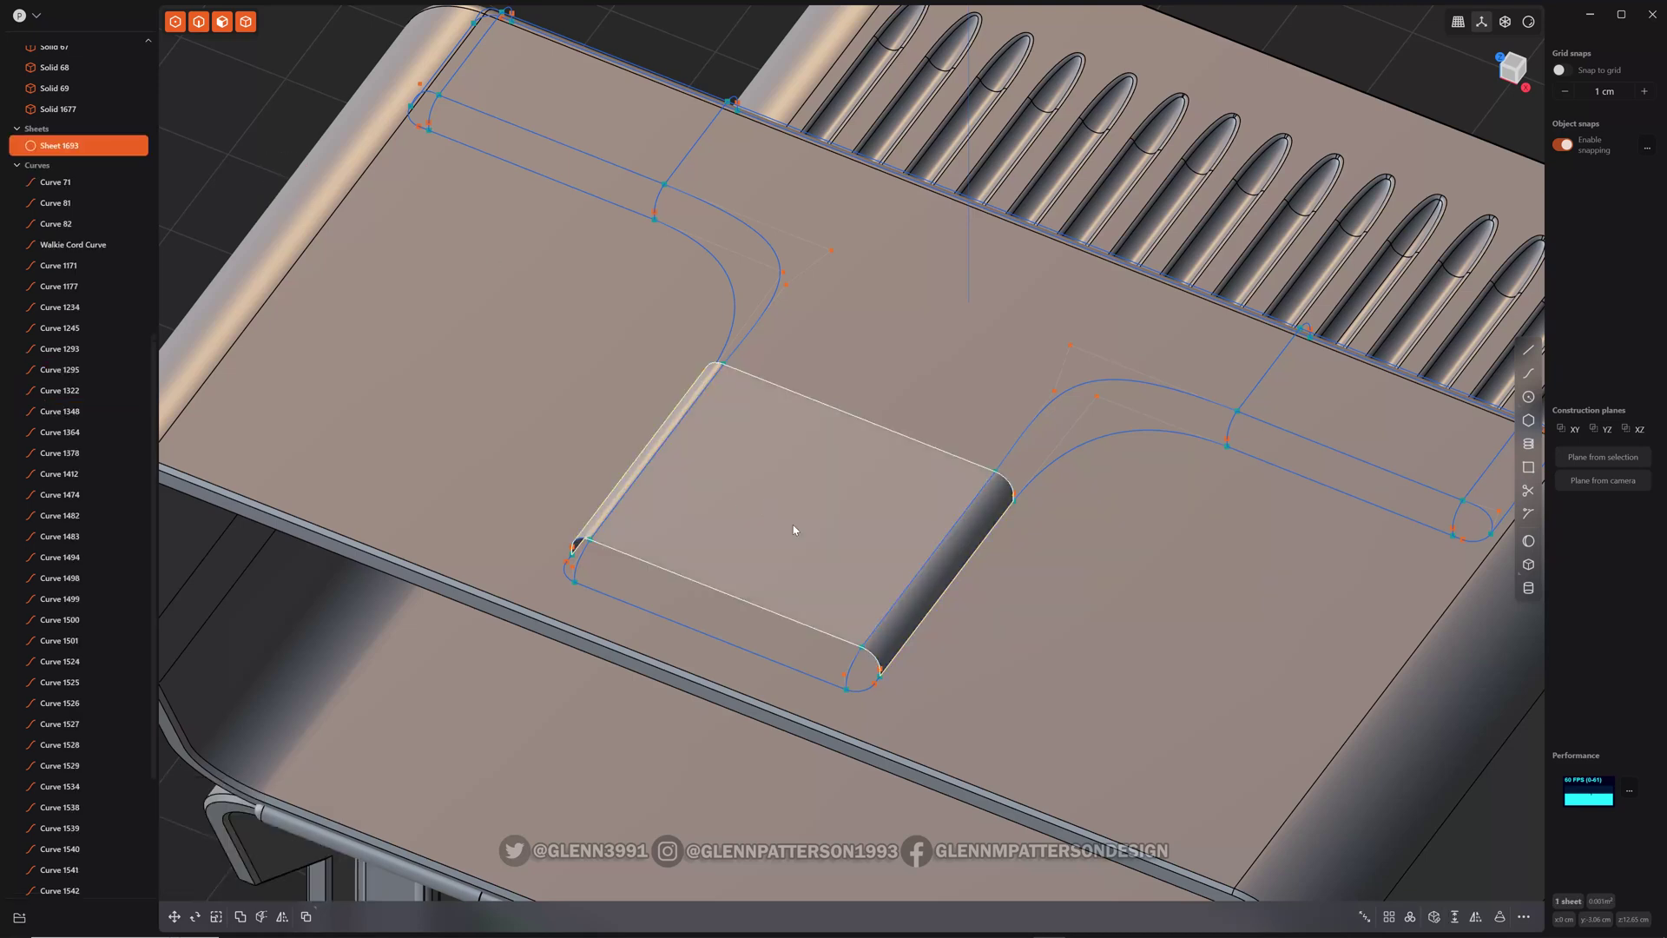
# - Loft between the right arm's outer end curve and inner curve, creating Sheet 1694
pyautogui.moveTo(1276, 517); pyautogui.dragTo(1074, 600, button='middle')
pyautogui.click(1207, 653)
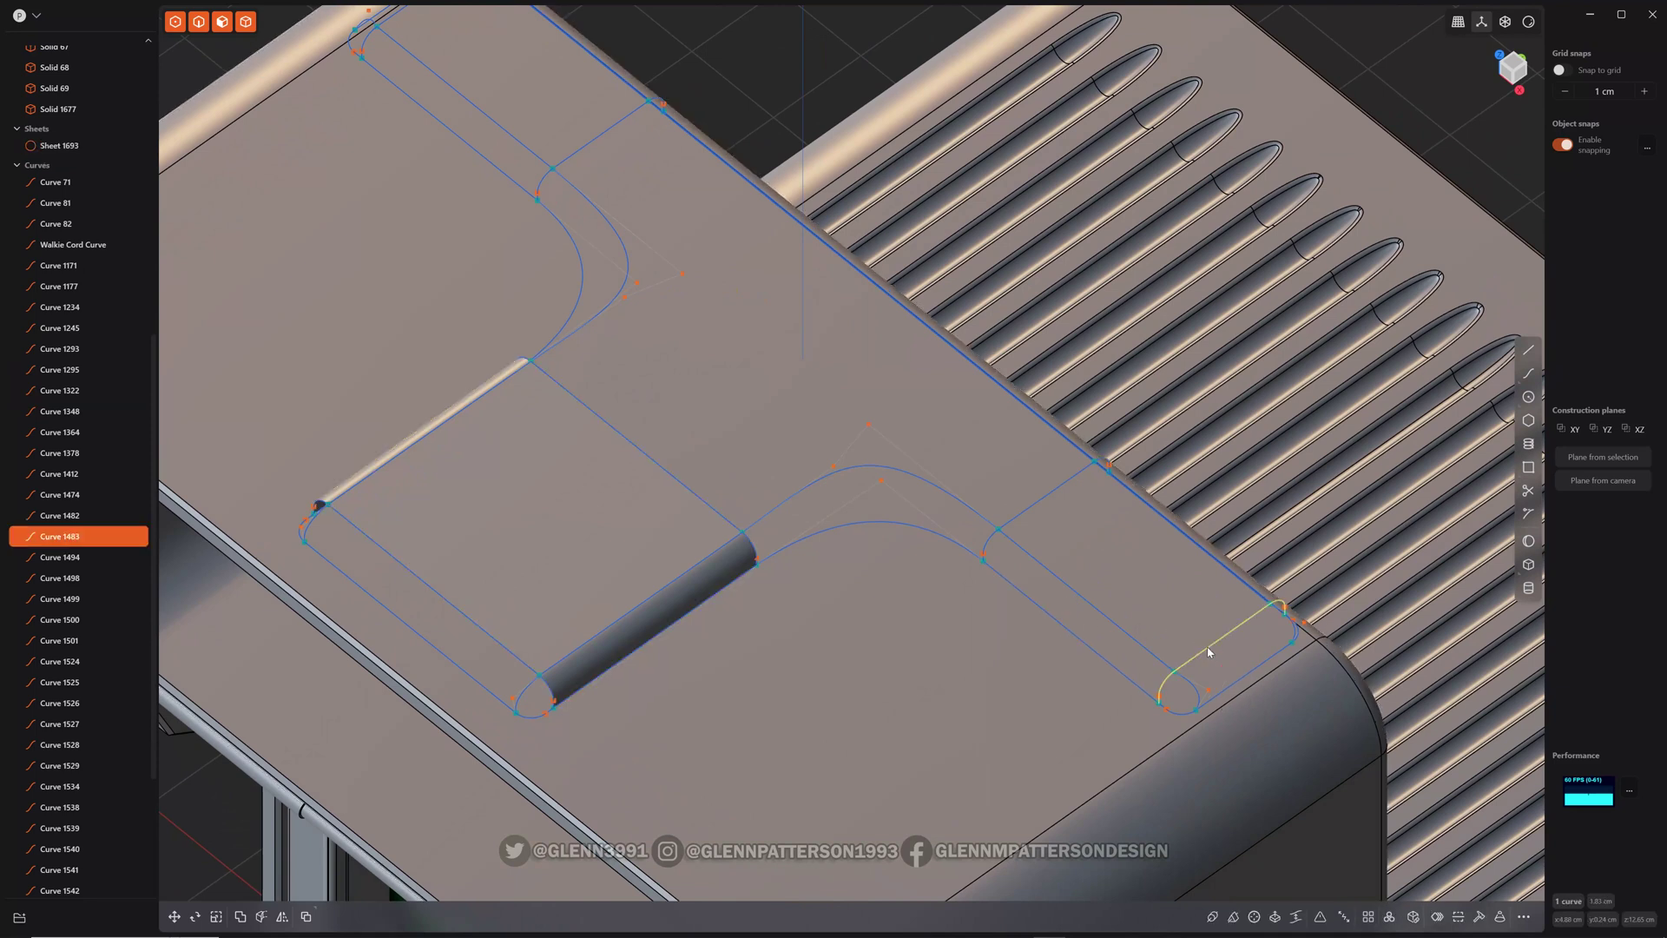
pyautogui.keyDown('shift'); pyautogui.click(1049, 500); pyautogui.keyUp('shift')
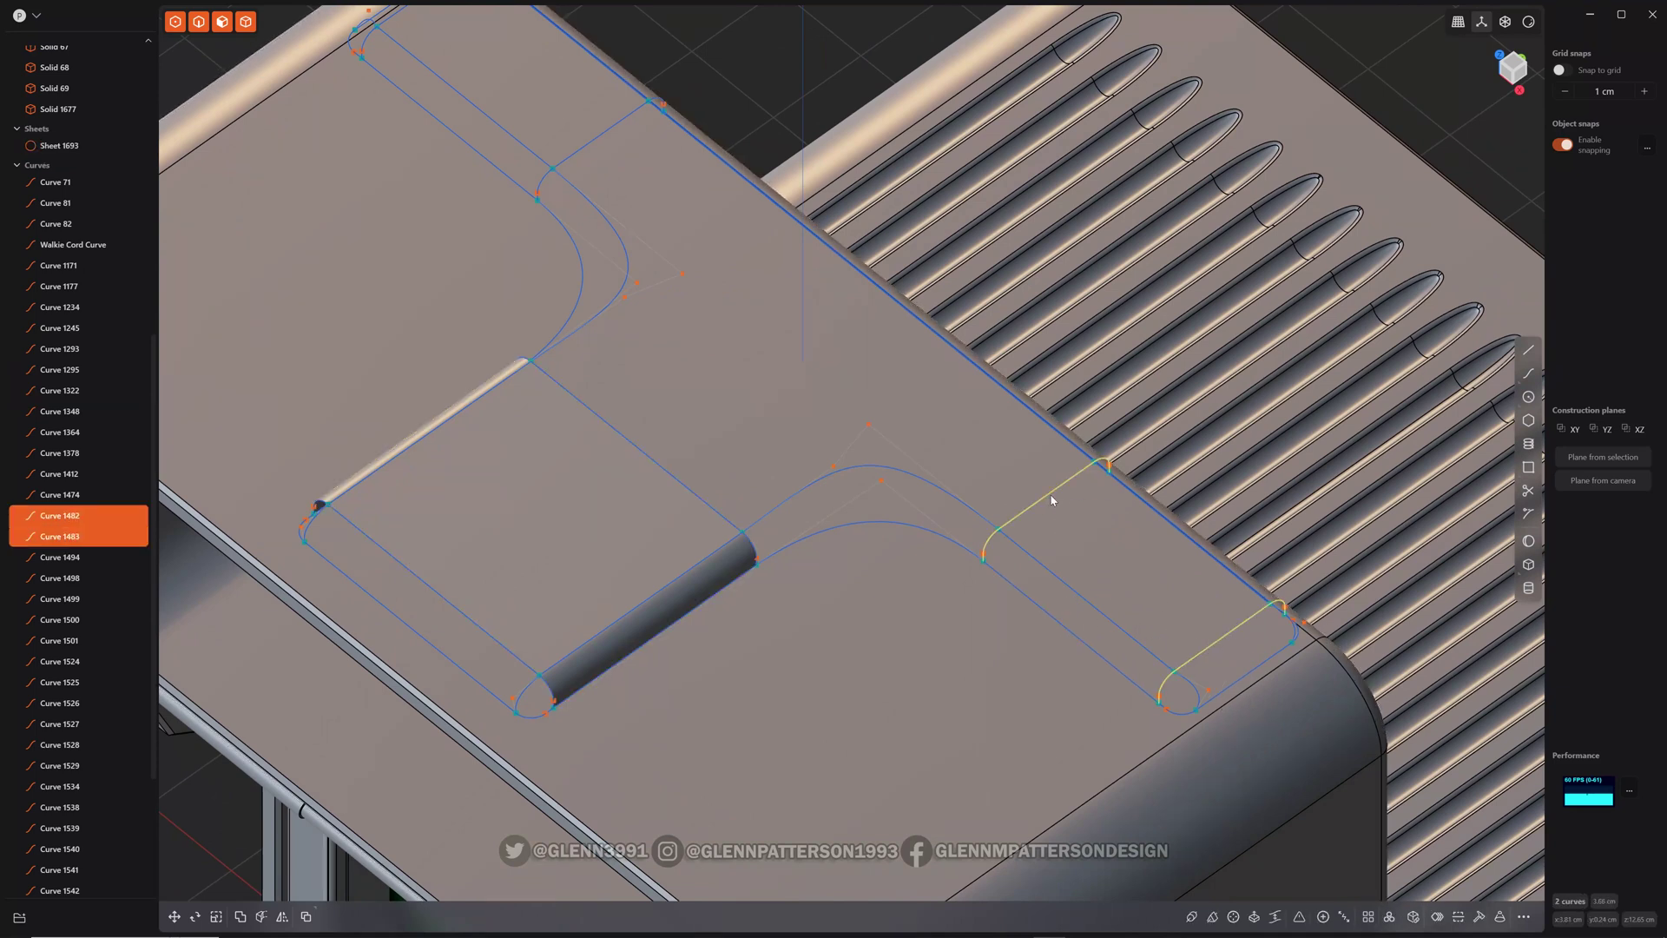
pyautogui.press('l')
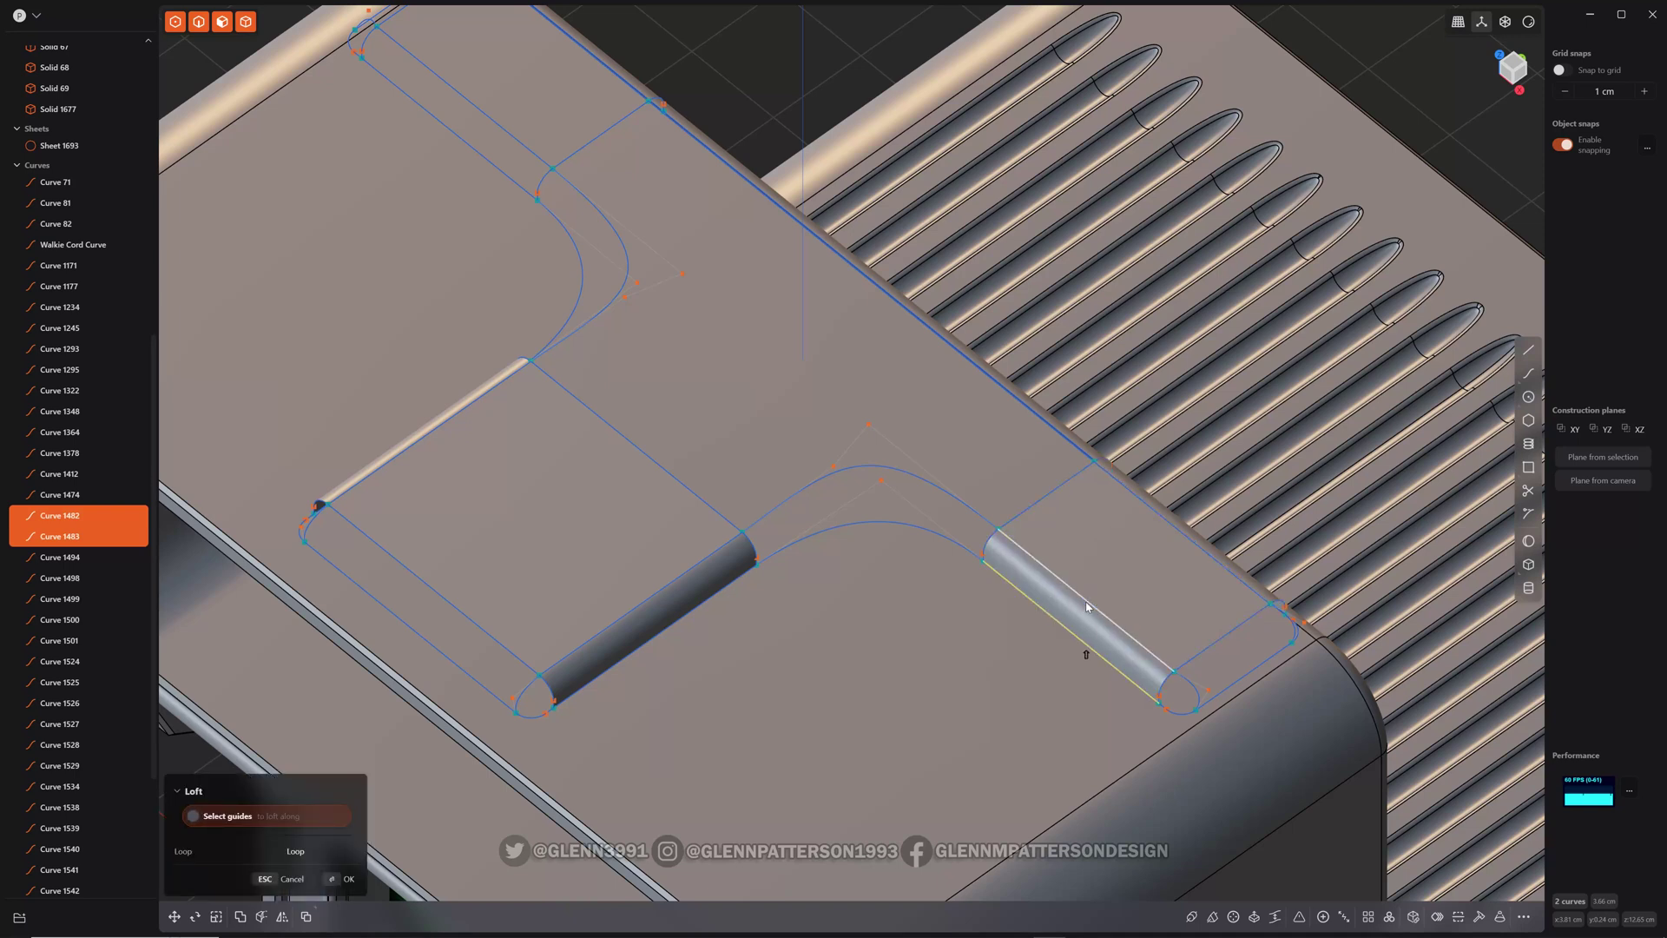
pyautogui.moveTo(1116, 584); pyautogui.dragTo(709, 543, button='middle')
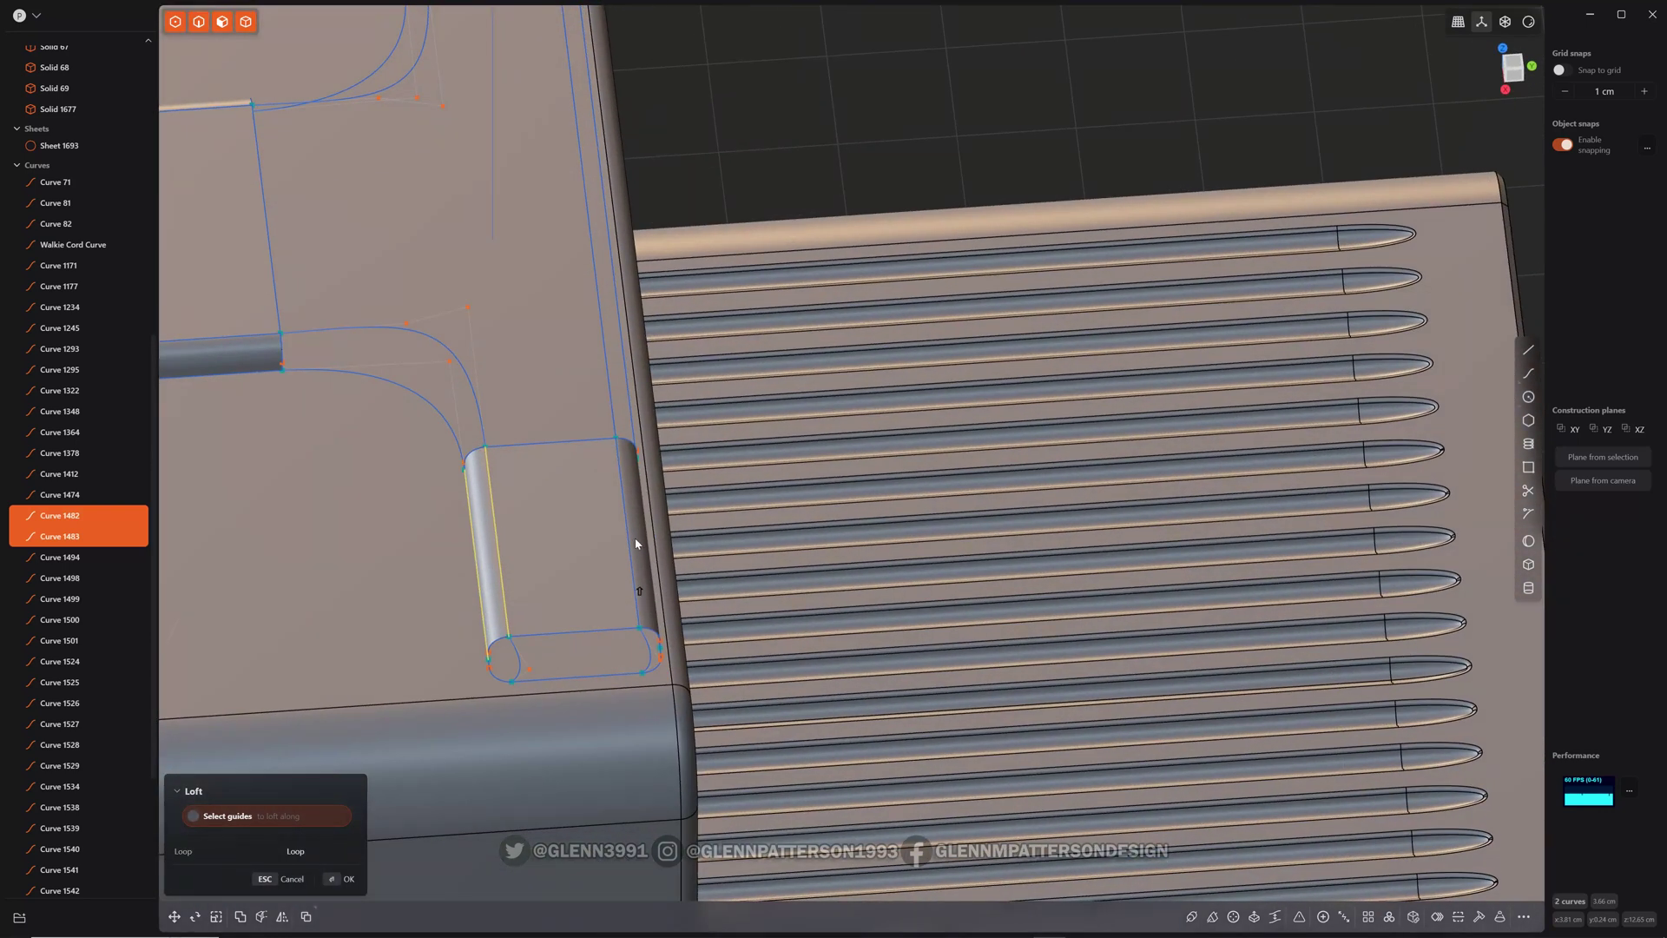
pyautogui.moveTo(582, 566); pyautogui.dragTo(429, 325, button='middle')
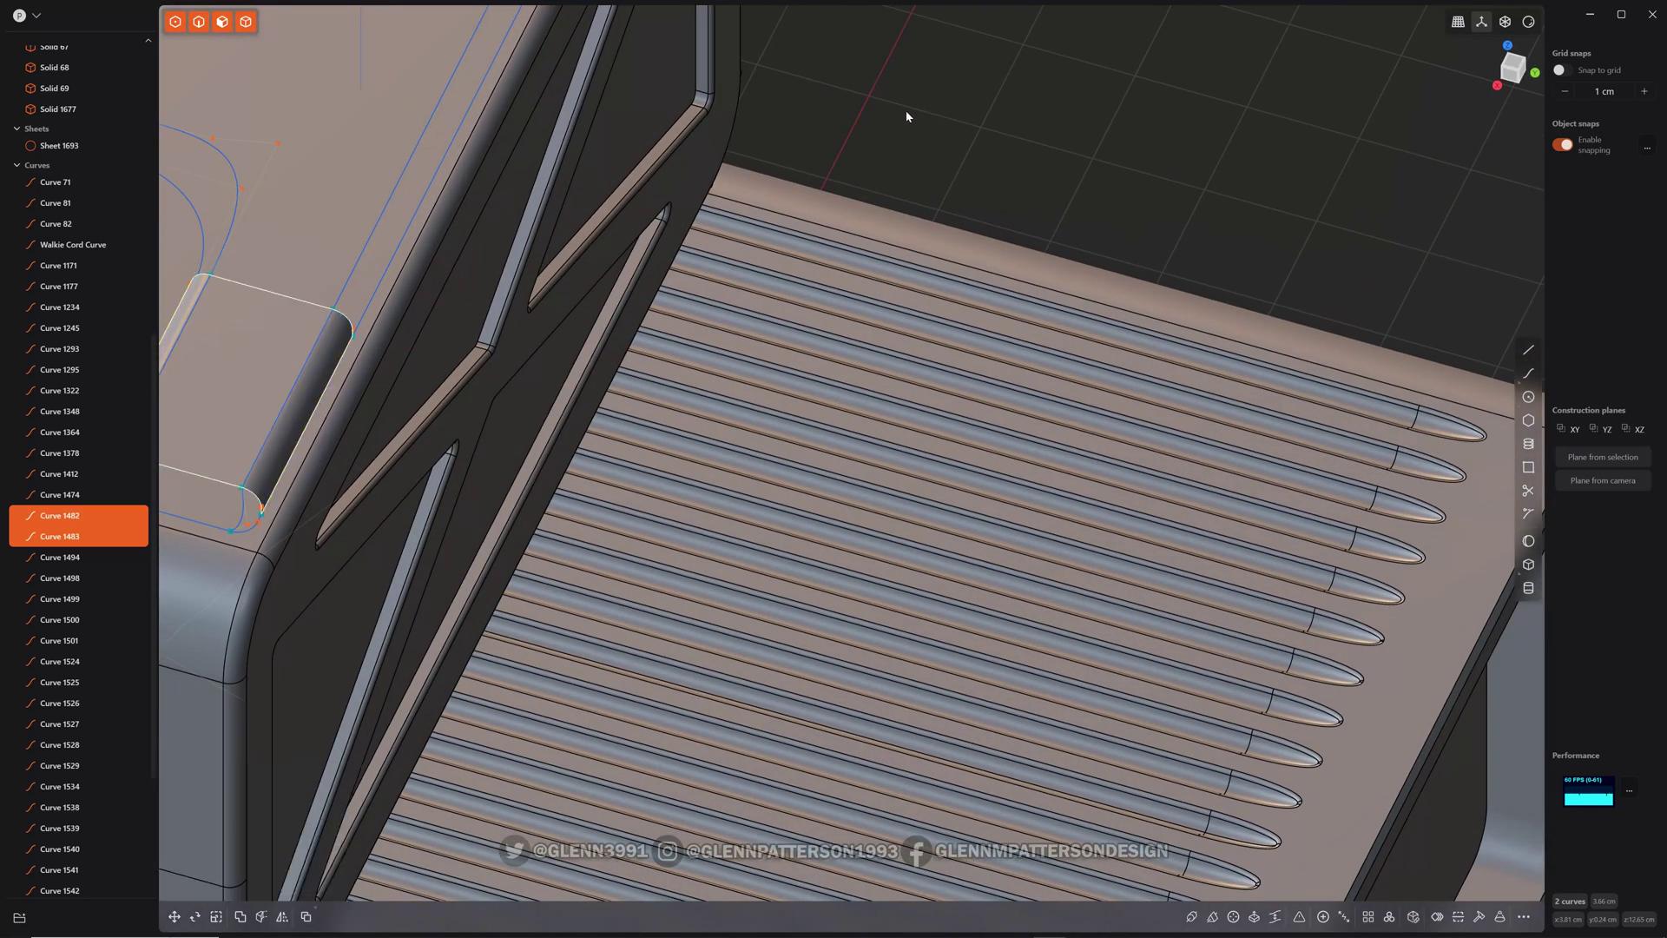
pyautogui.moveTo(904, 111)
pyautogui.mouseDown(button='middle')
pyautogui.moveTo(910, 126)
pyautogui.moveTo(1087, 132)
pyautogui.moveTo(1059, 121)
pyautogui.mouseUp(button='middle')
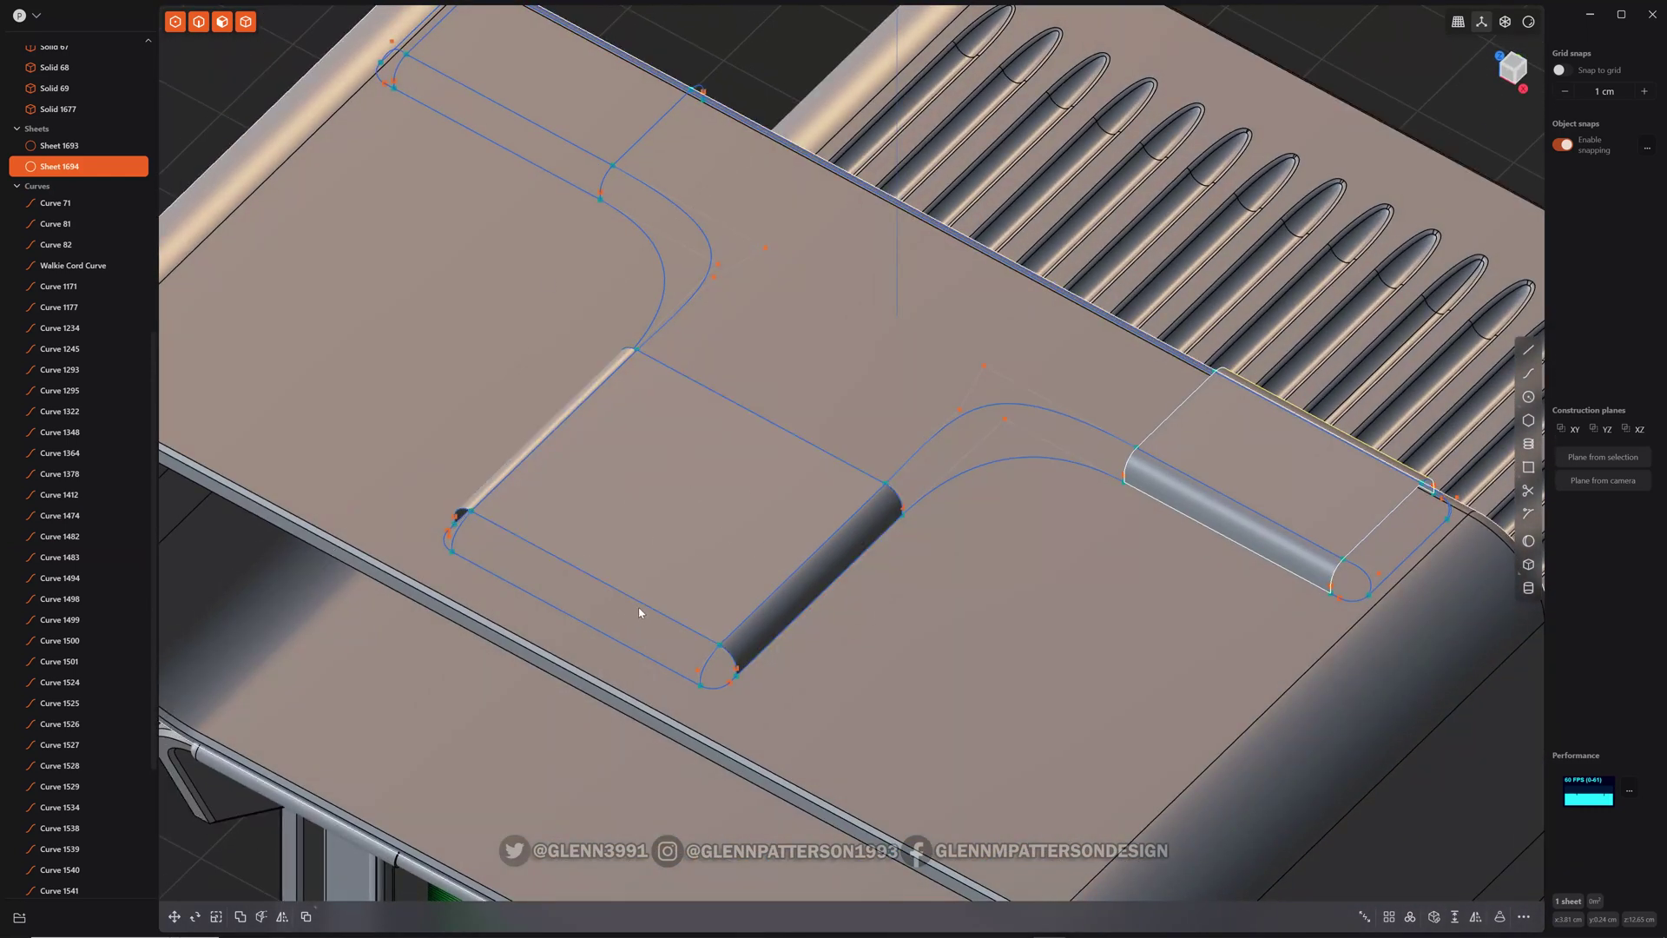
# - Loft between the two front edges with both end curves as guides, creating Sheet 1695
pyautogui.click(611, 592)
pyautogui.click(576, 625)
pyautogui.press('l')
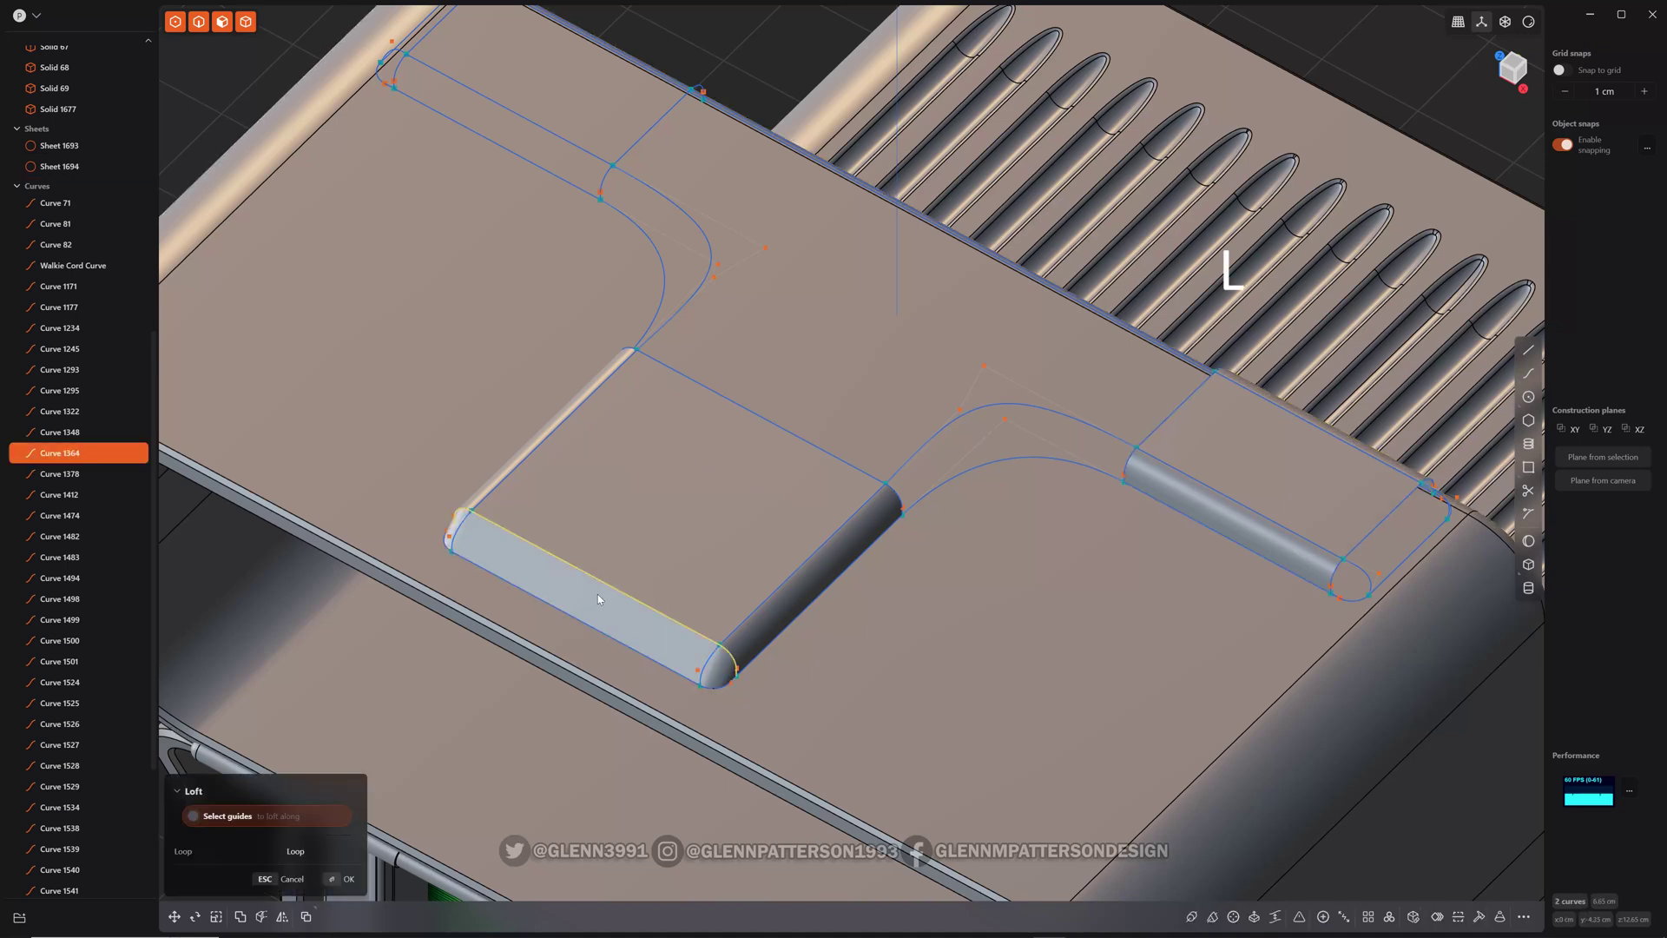
pyautogui.moveTo(579, 622); pyautogui.dragTo(704, 363, button='middle')
pyautogui.scroll(5, 371, 335)
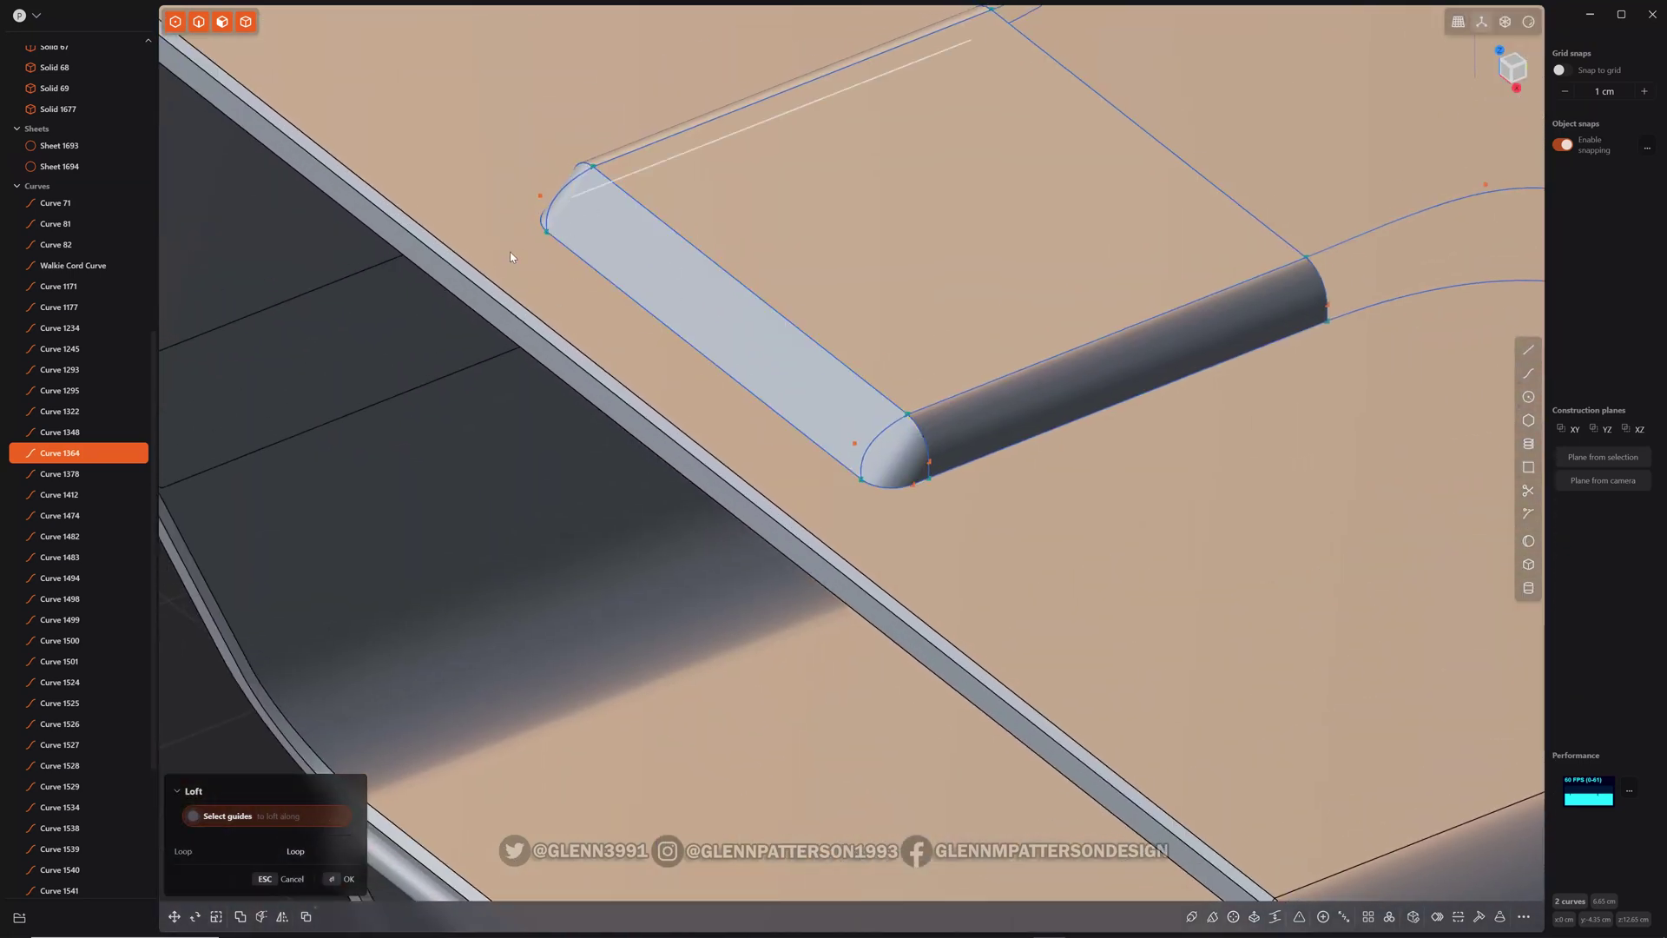
pyautogui.click(880, 438)
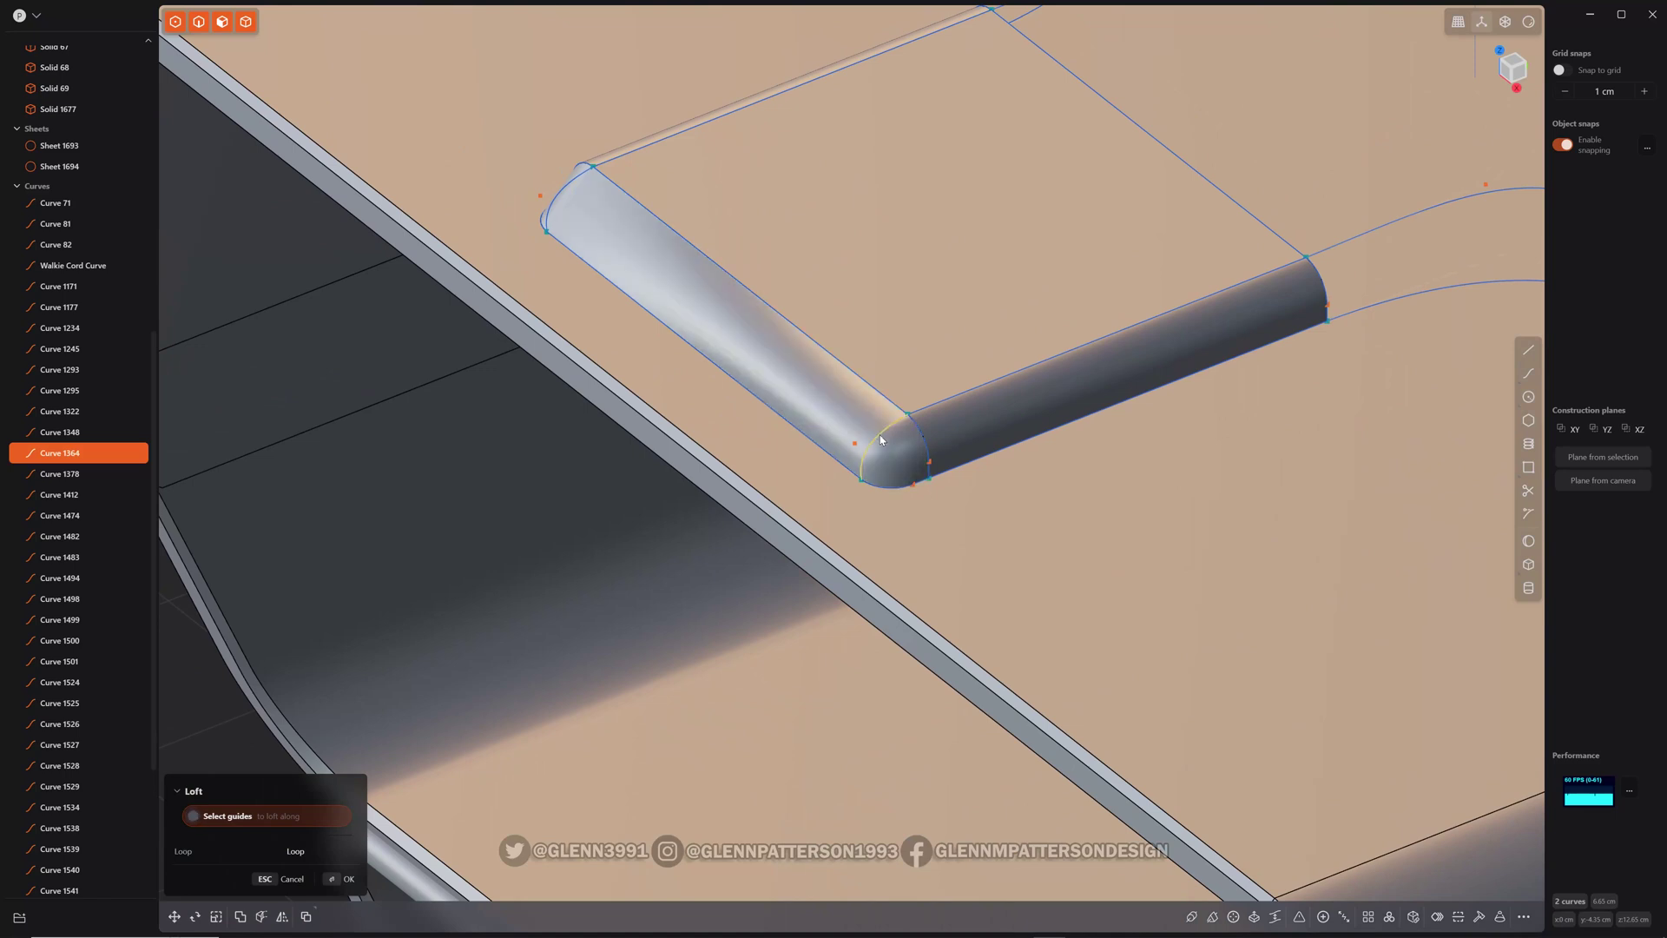
pyautogui.click(560, 210)
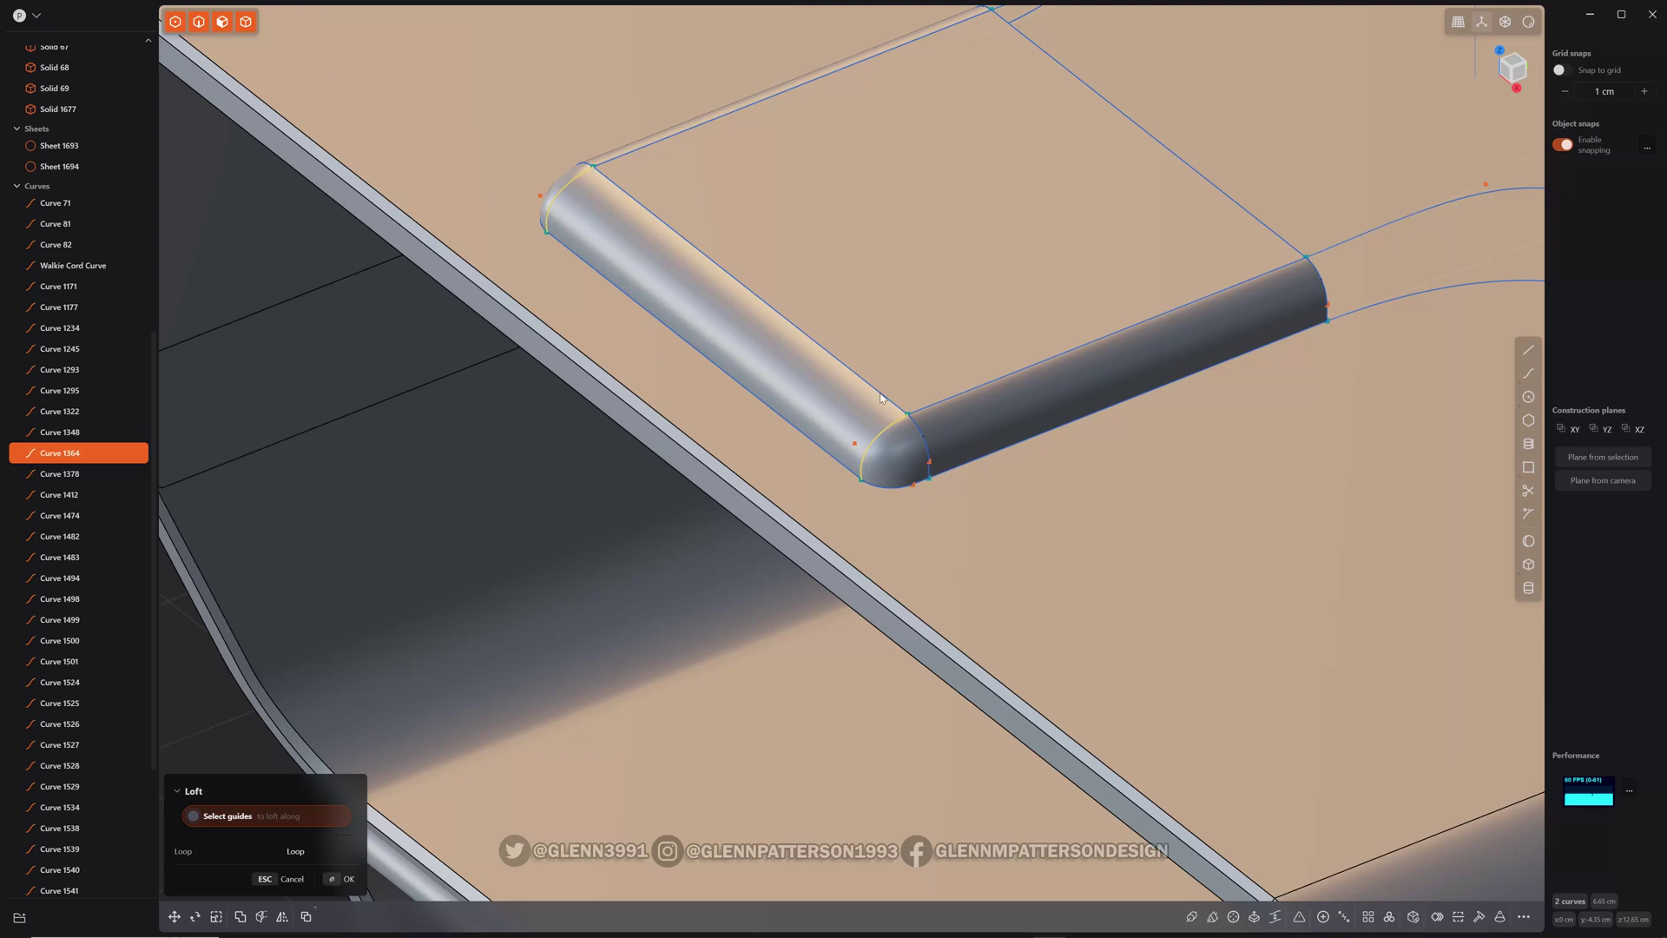
pyautogui.press('Return')
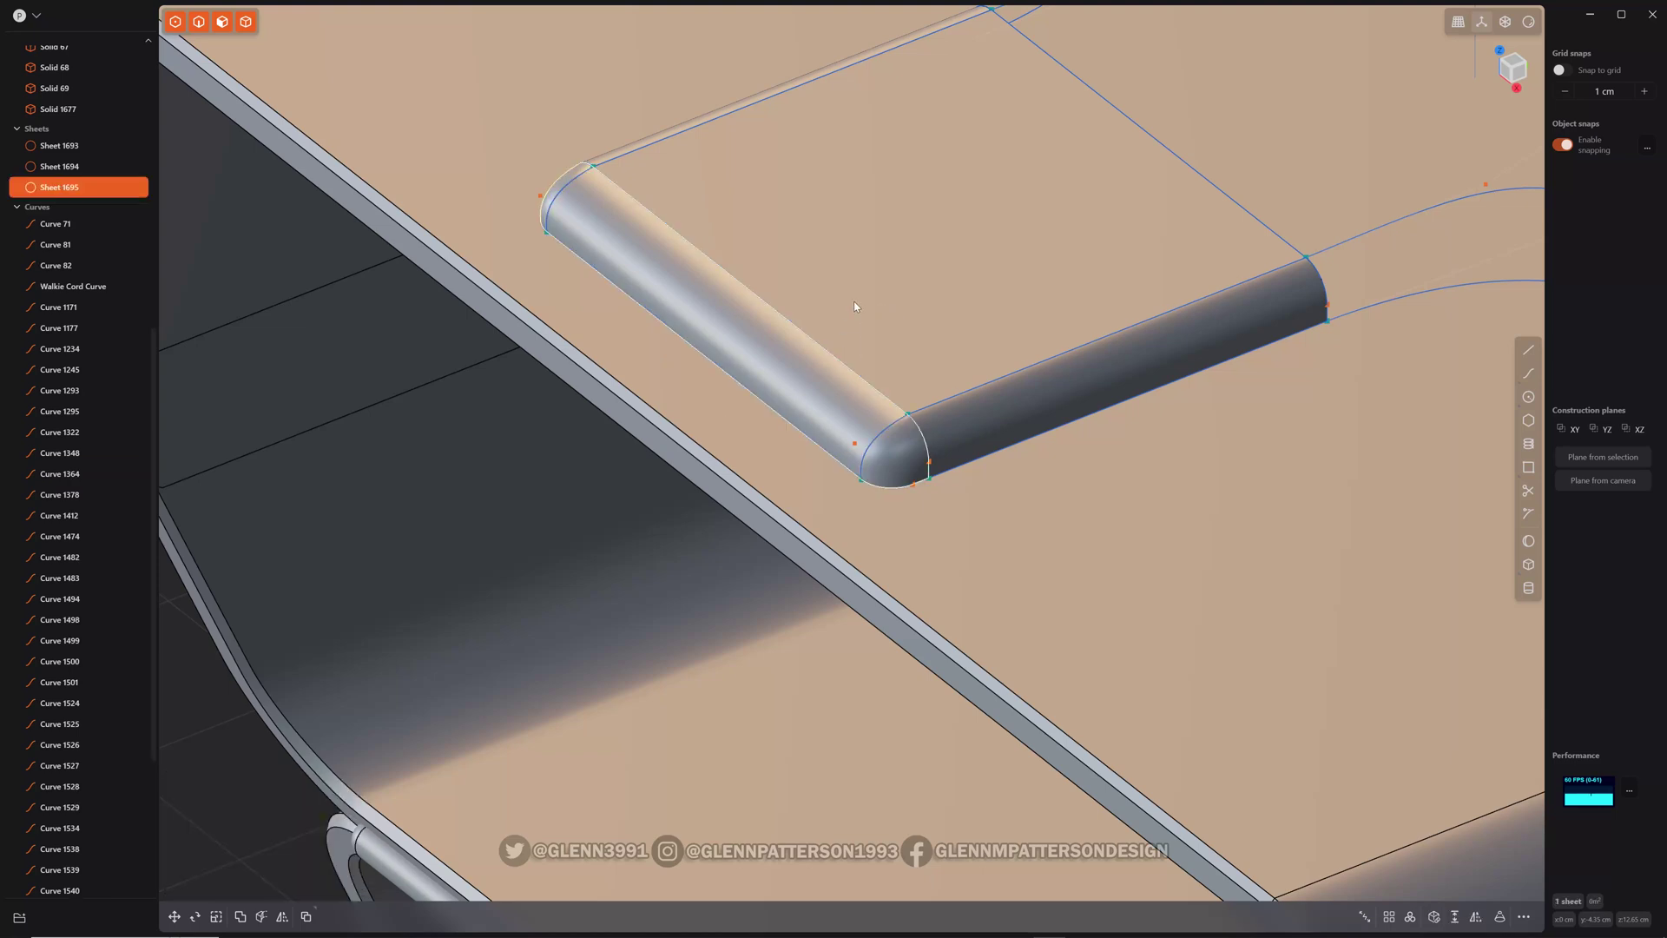
# - Loft between curves 1378 and 1412 at the arm's end near the lid corner, creating Sheet 1696
pyautogui.scroll(5, 1068, 312)
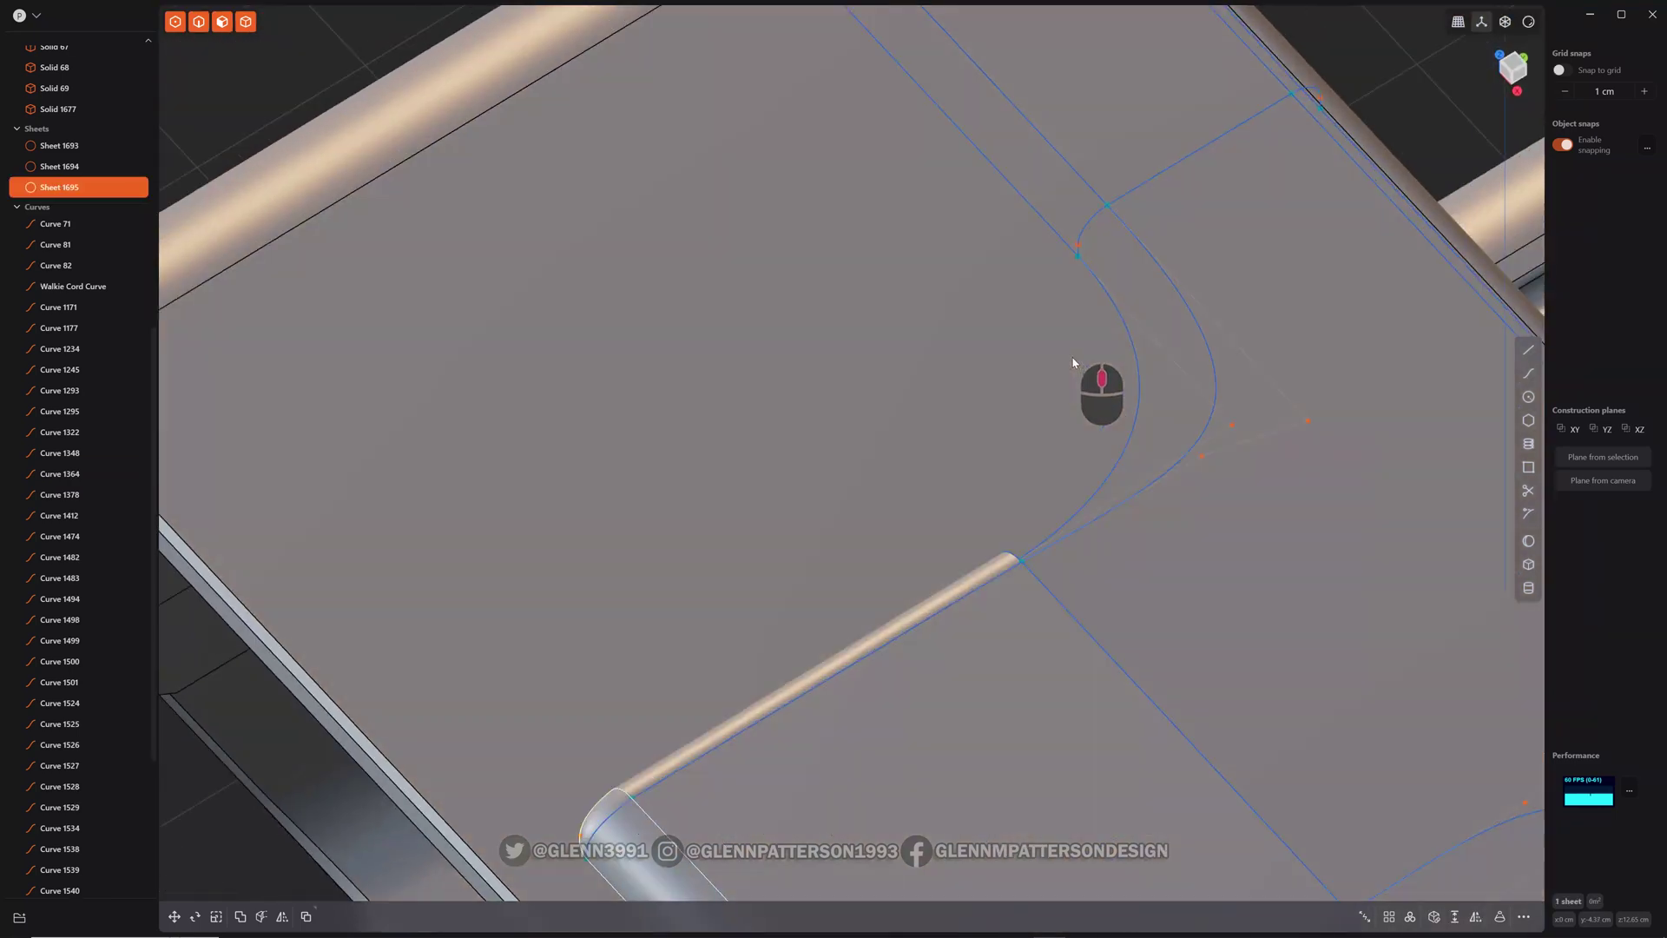
pyautogui.keyDown('shift'); pyautogui.moveTo(801, 231); pyautogui.dragTo(609, 479, button='middle'); pyautogui.keyUp('shift')
pyautogui.click(1020, 511)
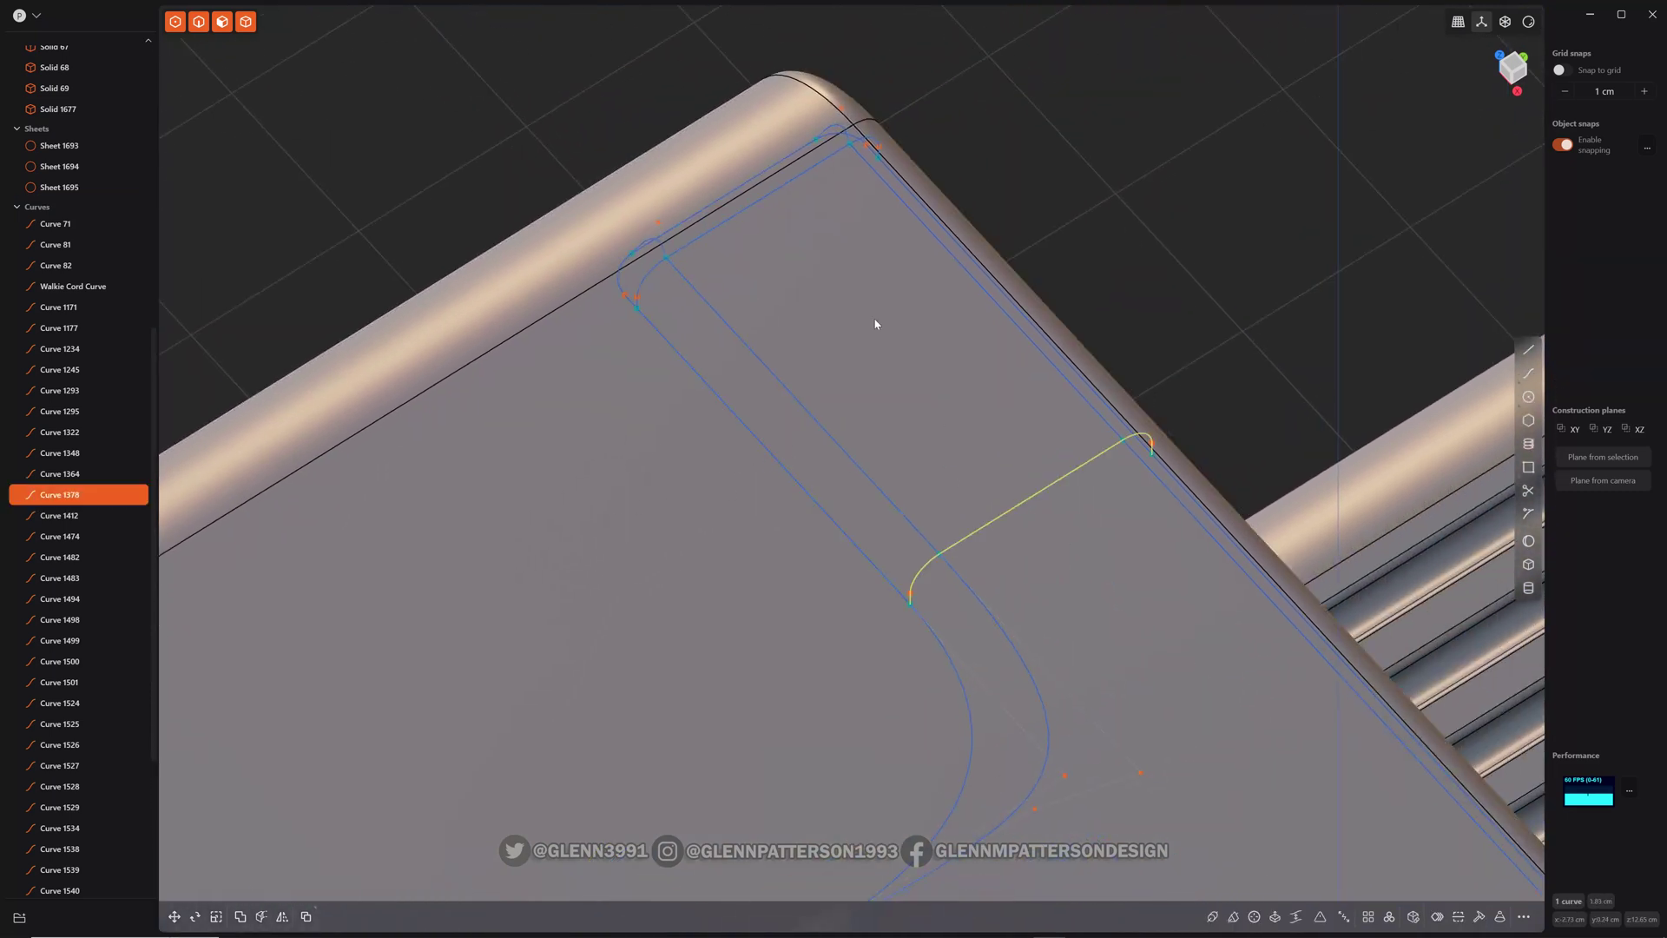
pyautogui.keyDown('shift'); pyautogui.click(758, 209); pyautogui.keyUp('shift')
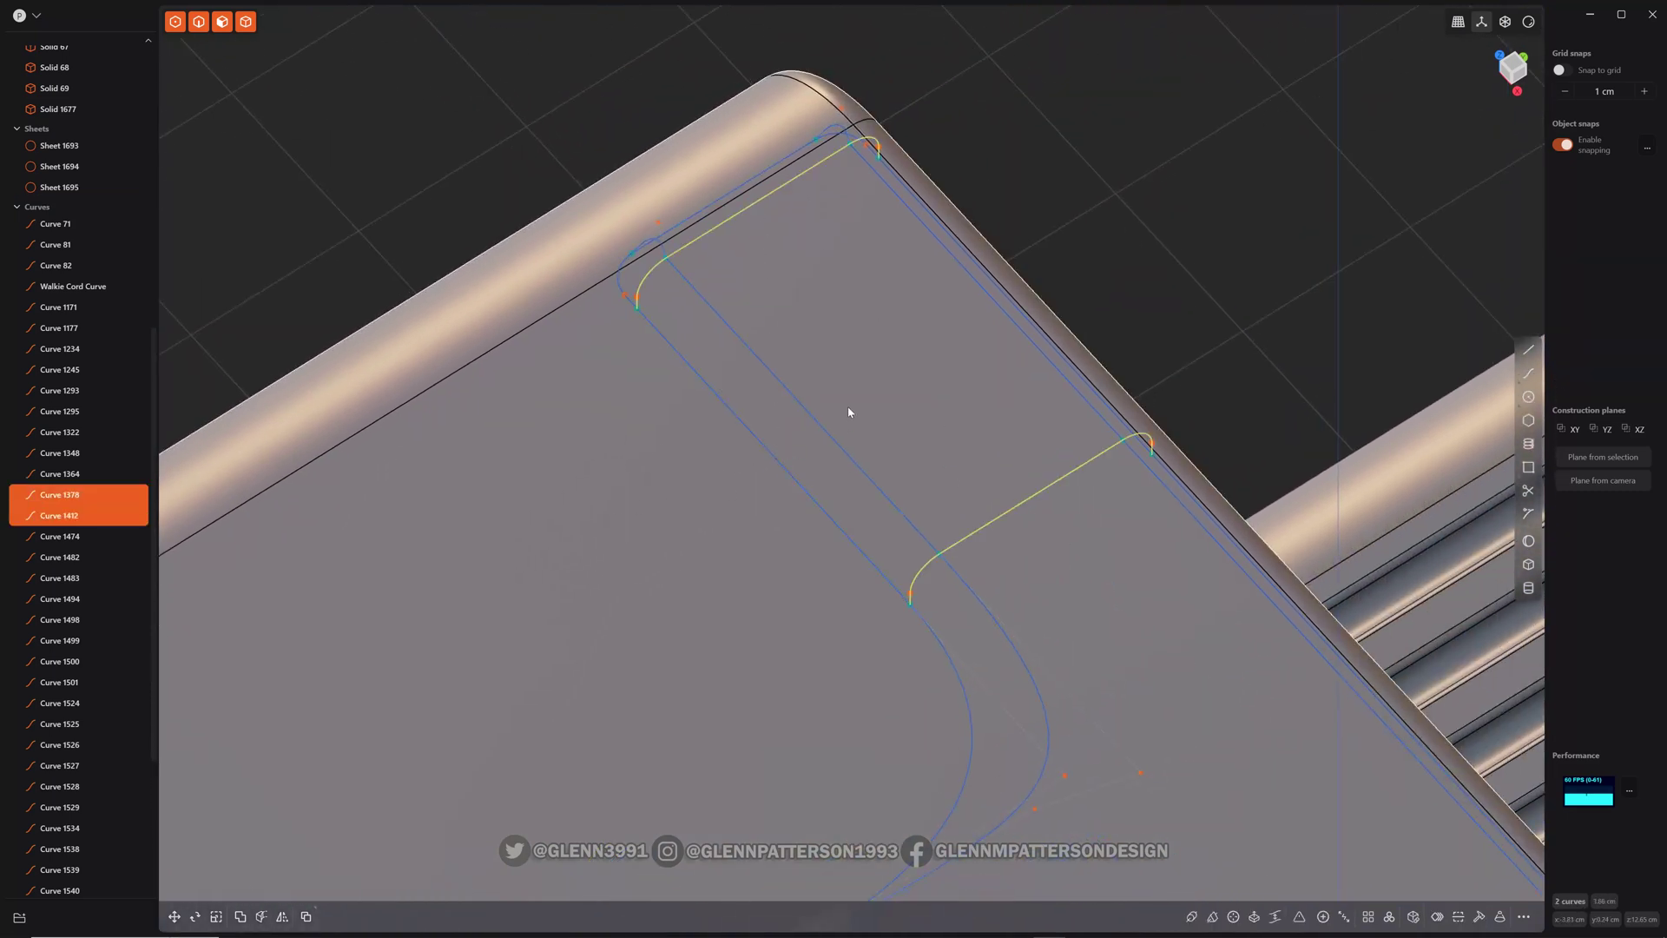
pyautogui.press('l')
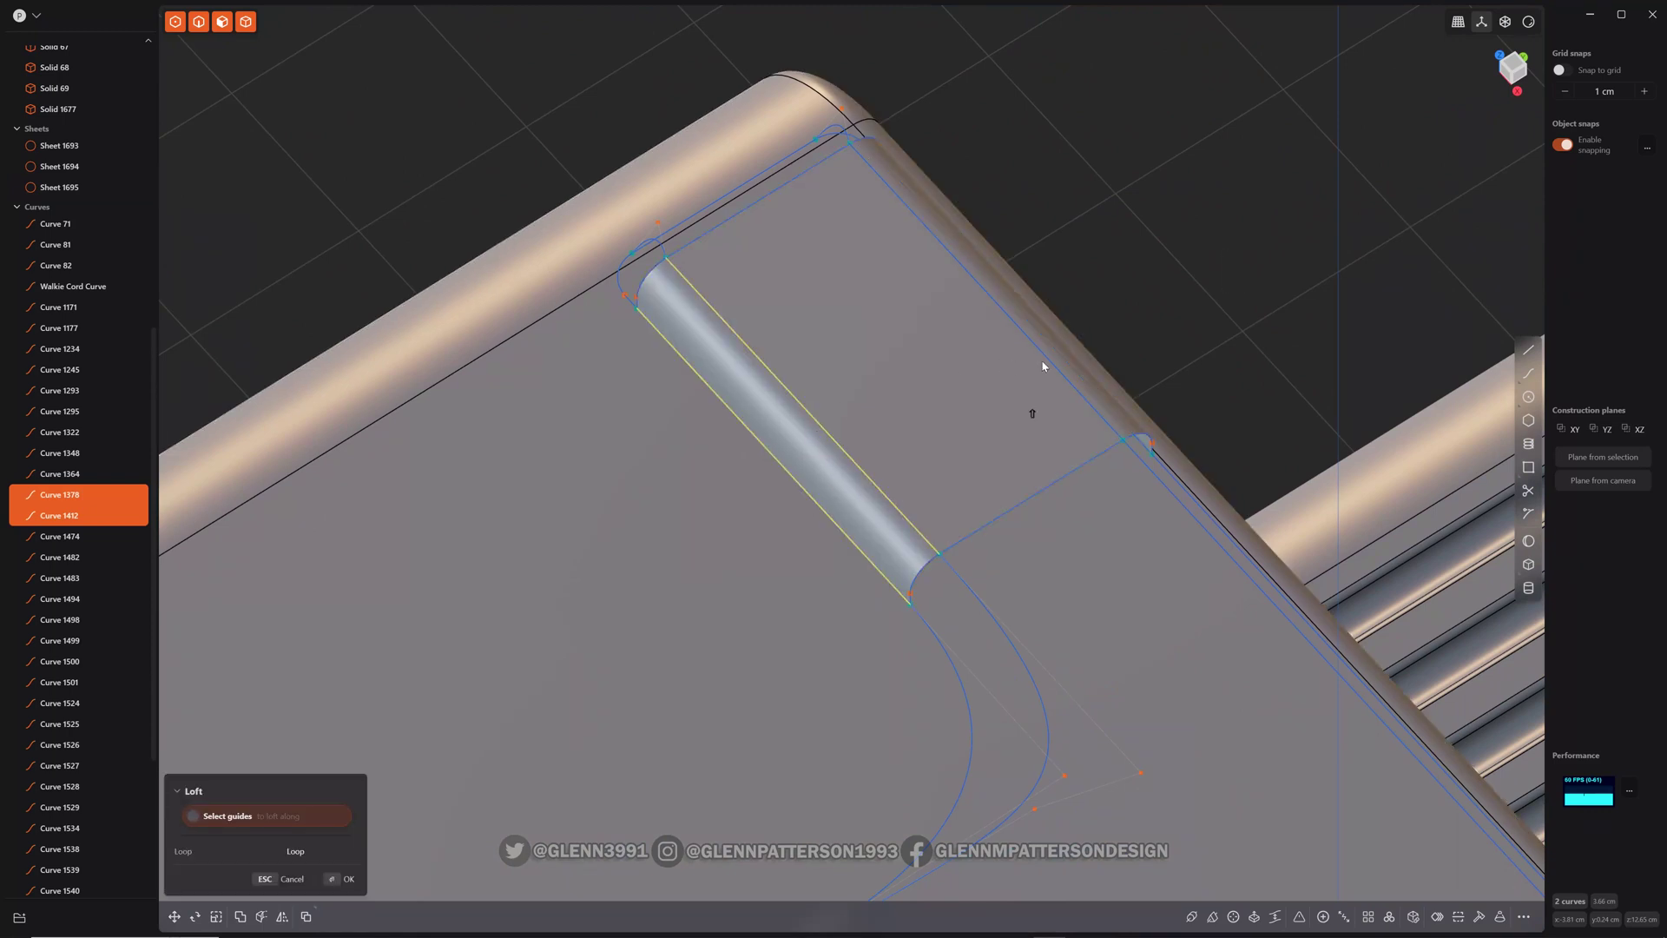
pyautogui.moveTo(1044, 365); pyautogui.dragTo(634, 279, button='middle')
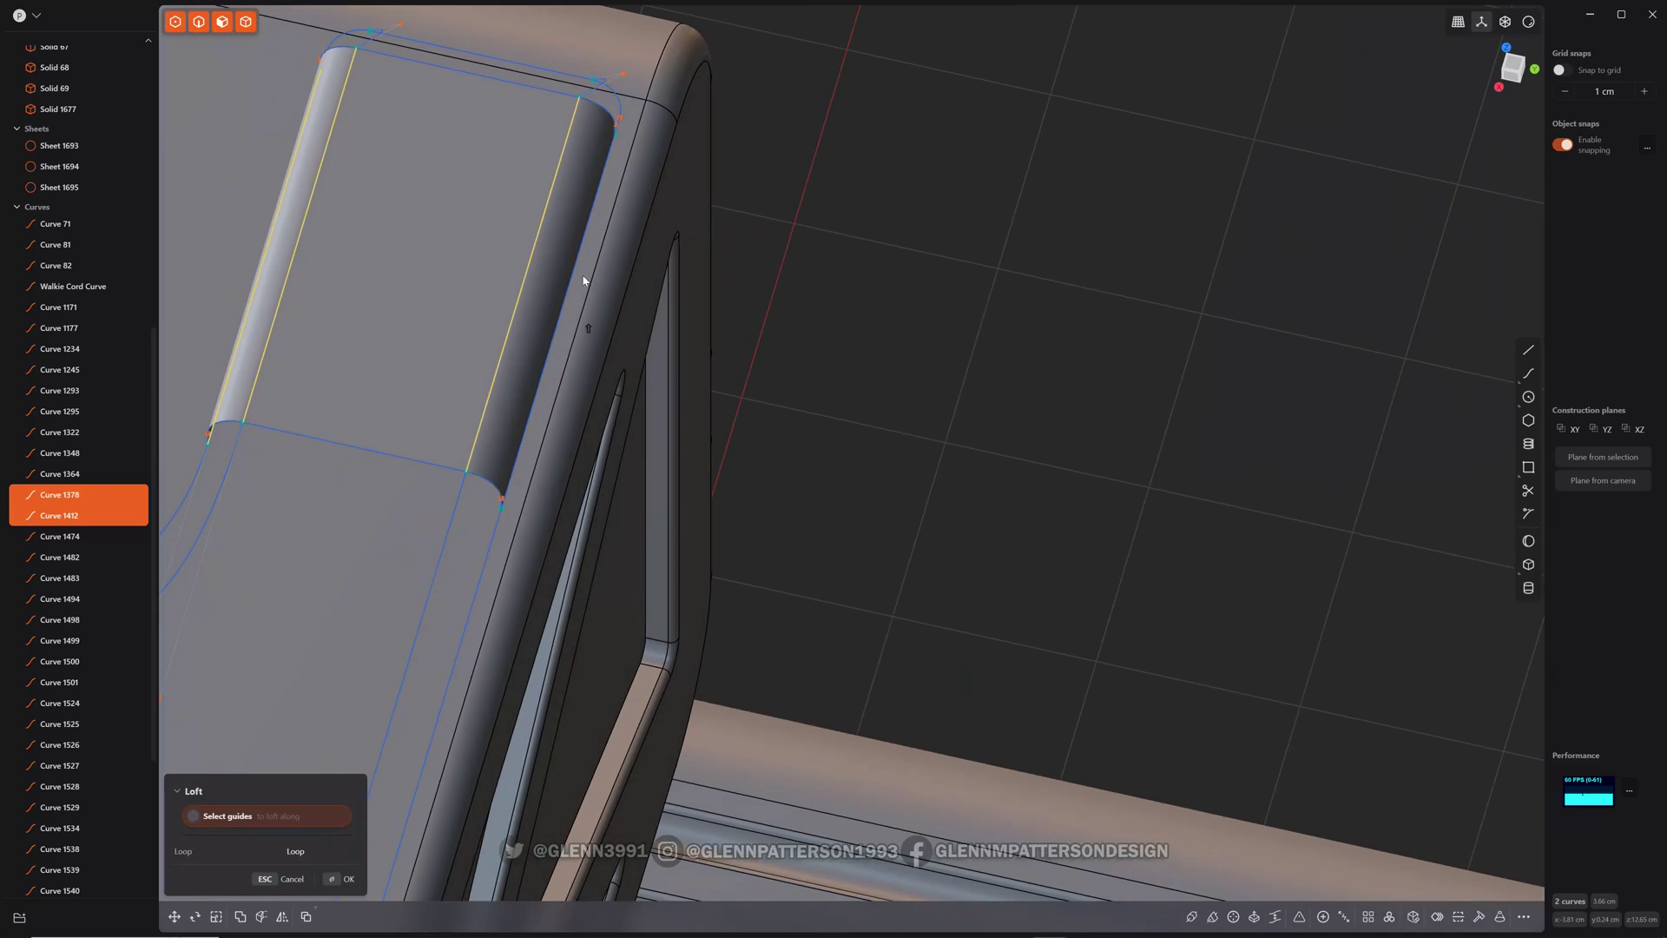
pyautogui.rightClick(879, 316)
pyautogui.moveTo(476, 294); pyautogui.dragTo(1004, 174, button='middle')
pyautogui.keyDown('shift'); pyautogui.moveTo(1206, 133); pyautogui.dragTo(1163, 334, button='middle'); pyautogui.keyUp('shift')
pyautogui.click(1098, 260)
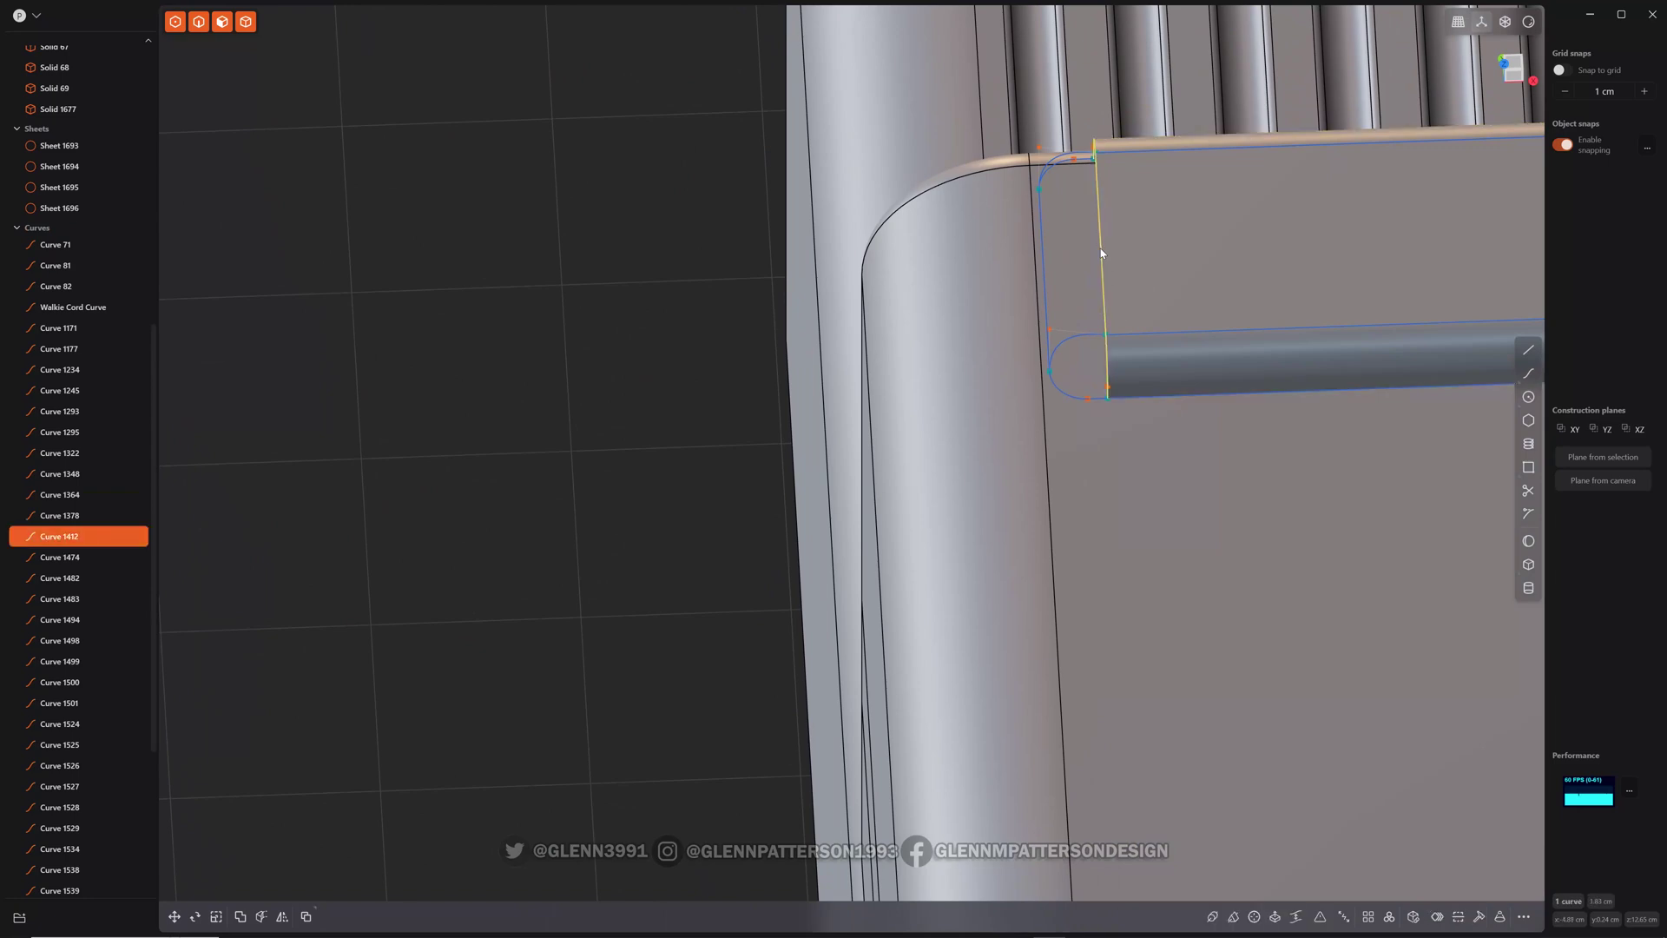
pyautogui.click(1046, 270)
pyautogui.press('l')
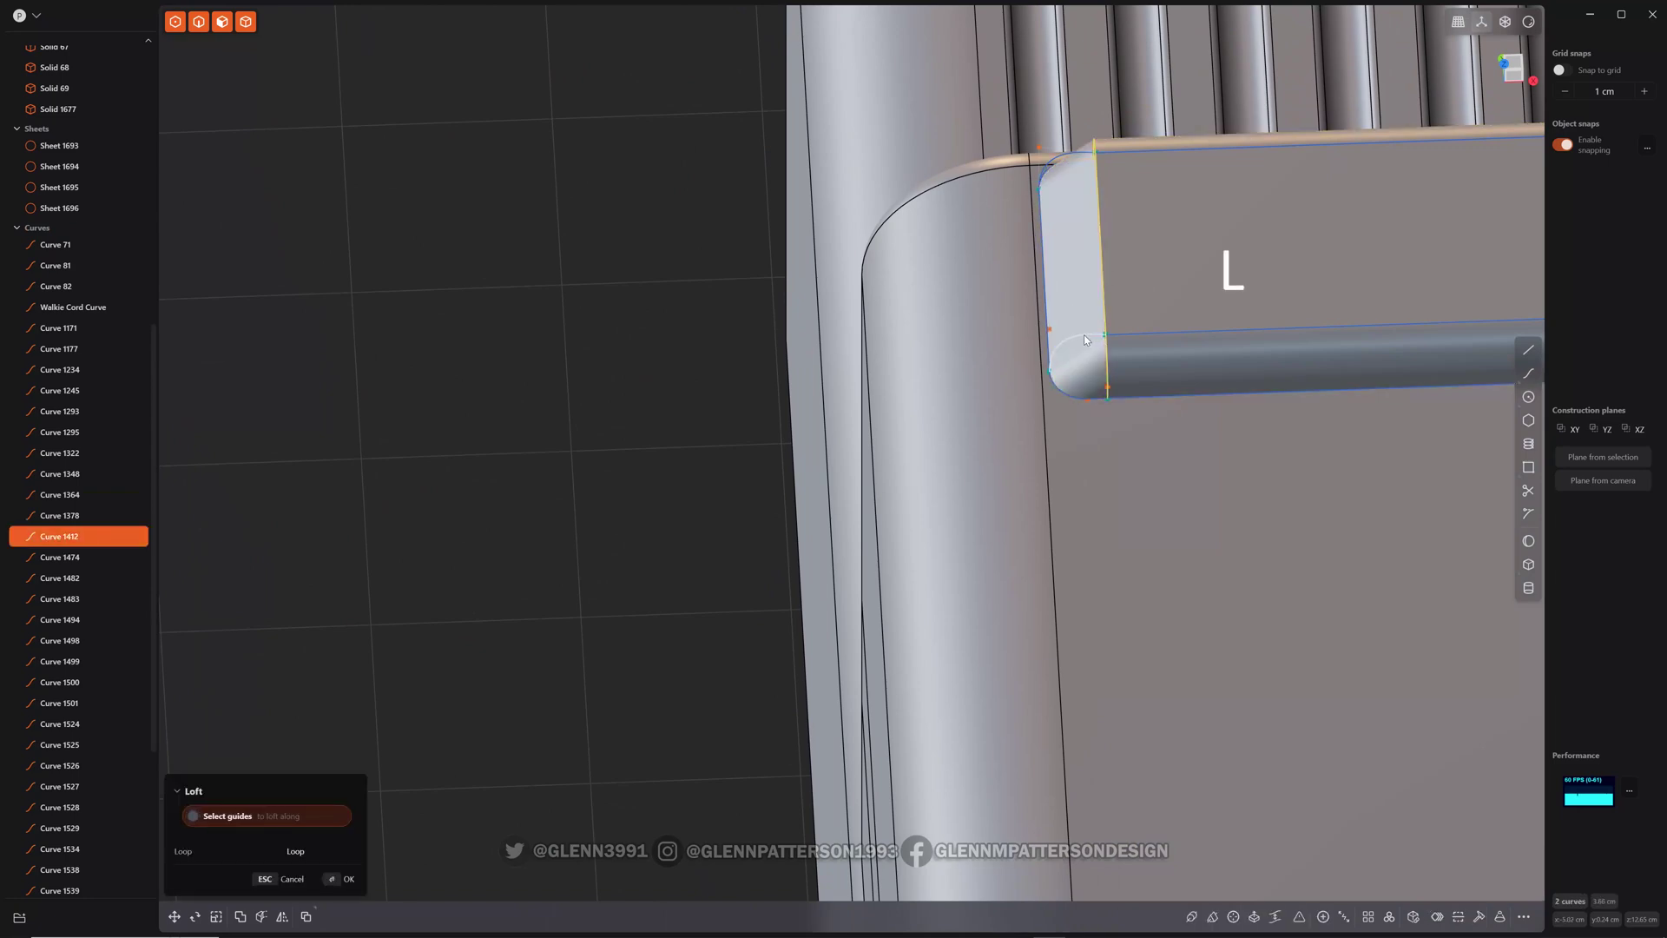
pyautogui.click(1083, 337)
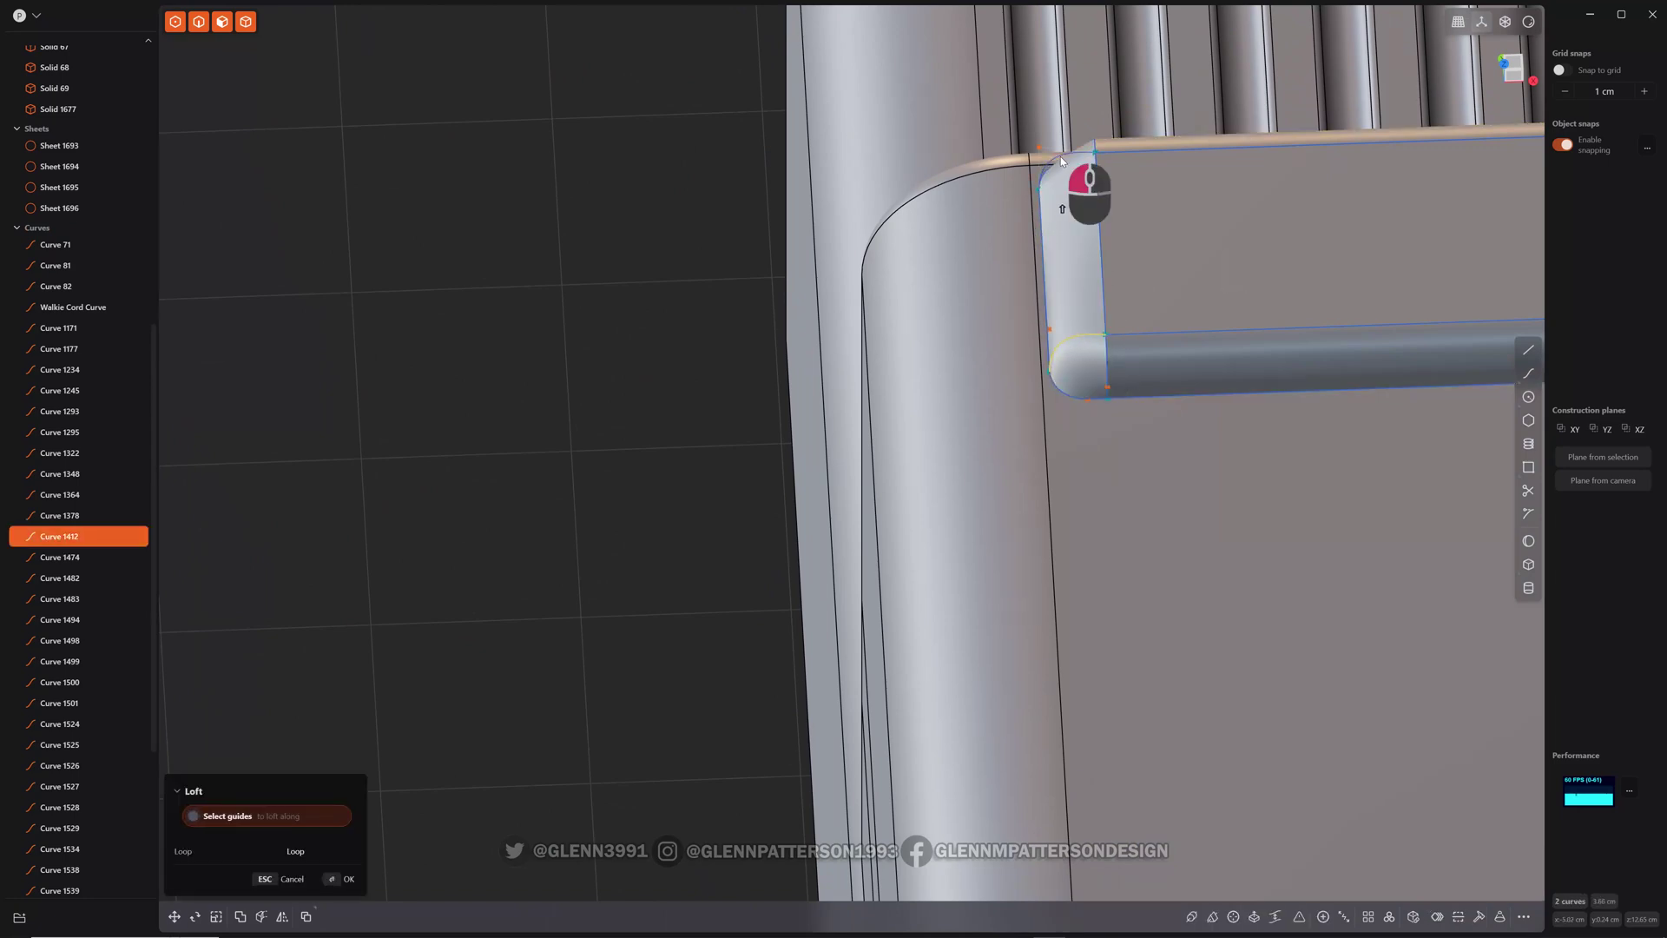
pyautogui.moveTo(1060, 156); pyautogui.dragTo(1266, 334, button='middle')
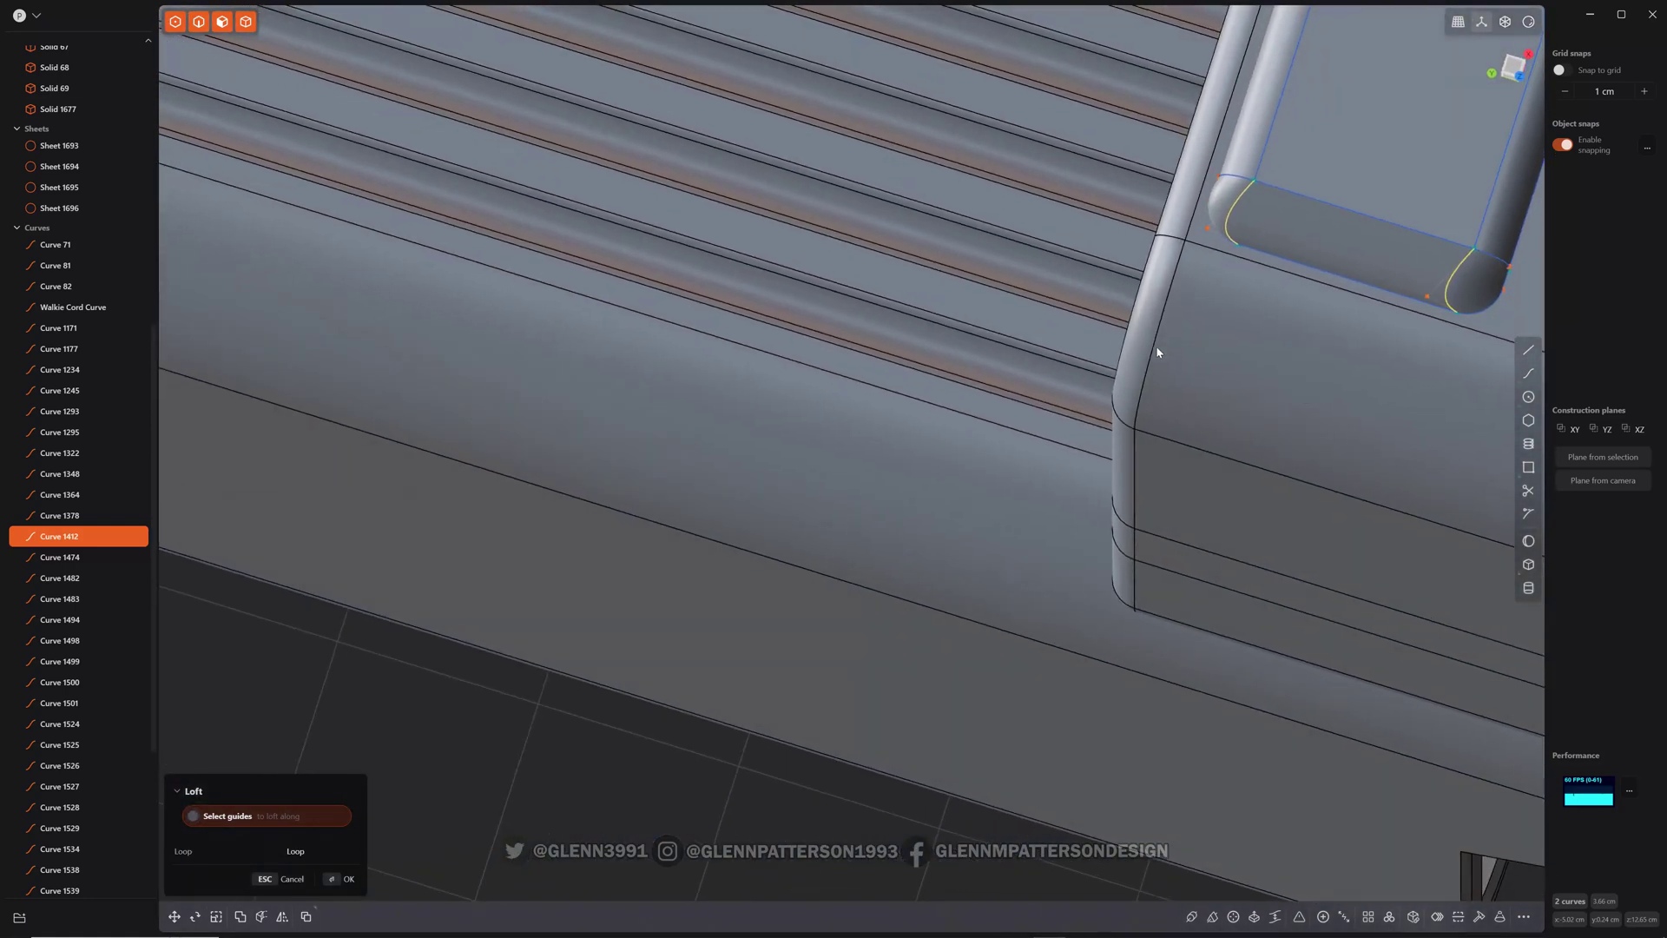
pyautogui.hotkey('ctrl', 'z')
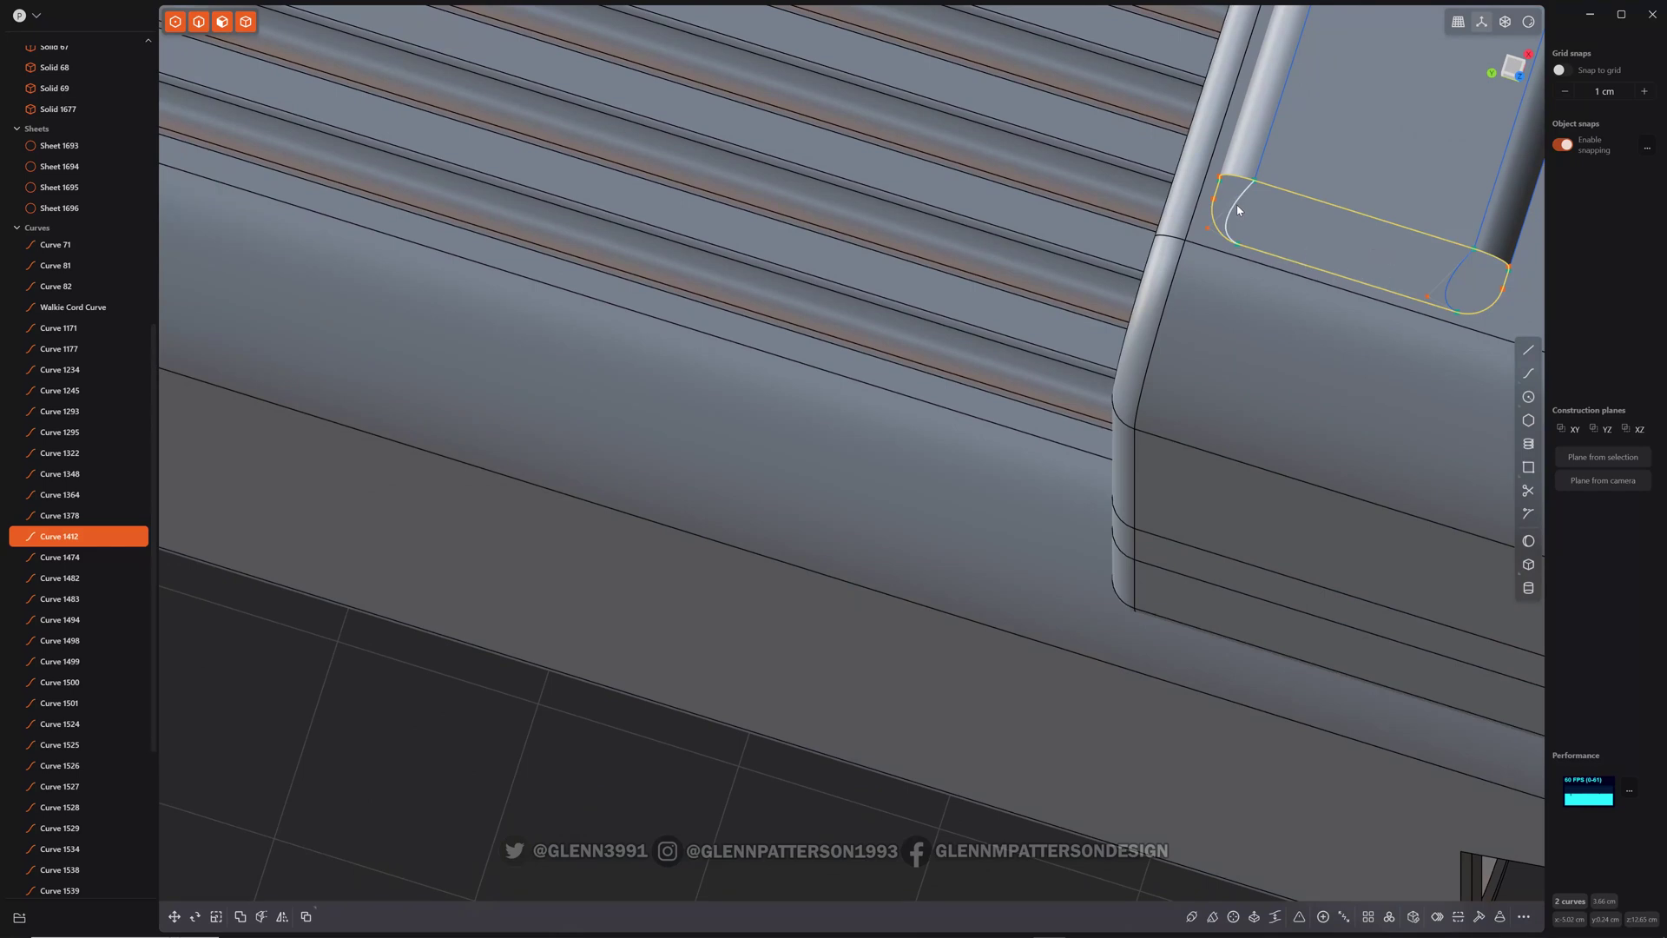
pyautogui.keyDown('ctrl'); pyautogui.click(1495, 288); pyautogui.keyUp('ctrl')
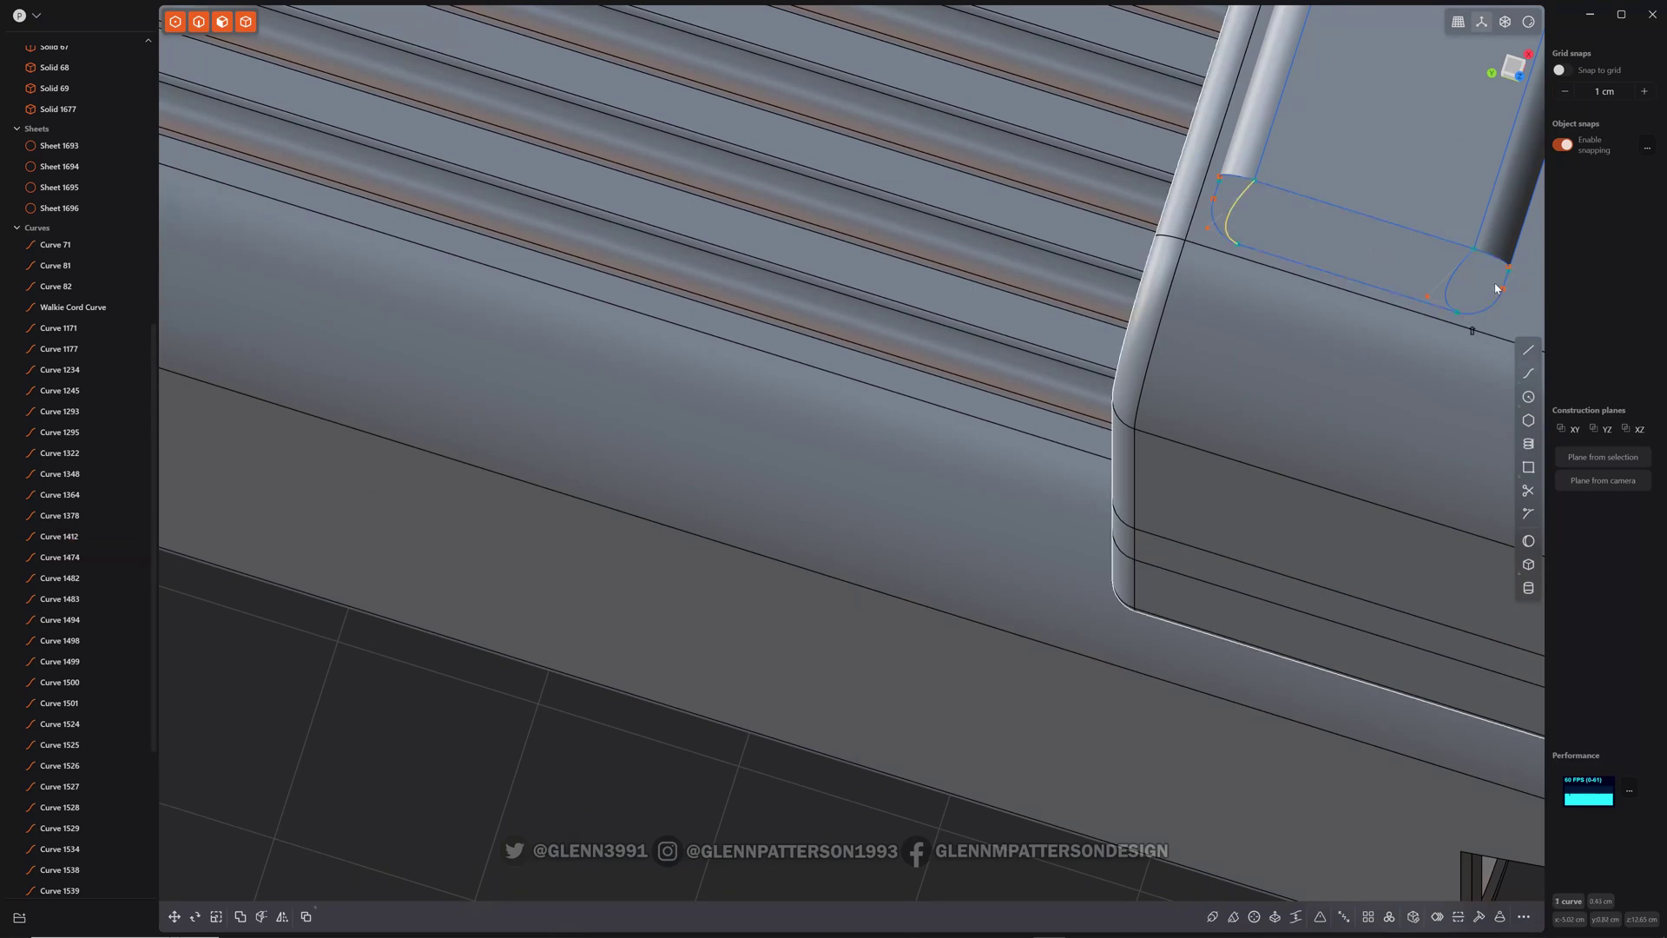
pyautogui.keyDown('shift'); pyautogui.click(1449, 294); pyautogui.keyUp('shift')
# - Delete the two corner arcs and draw two straight lines across the corner
pyautogui.press('x')
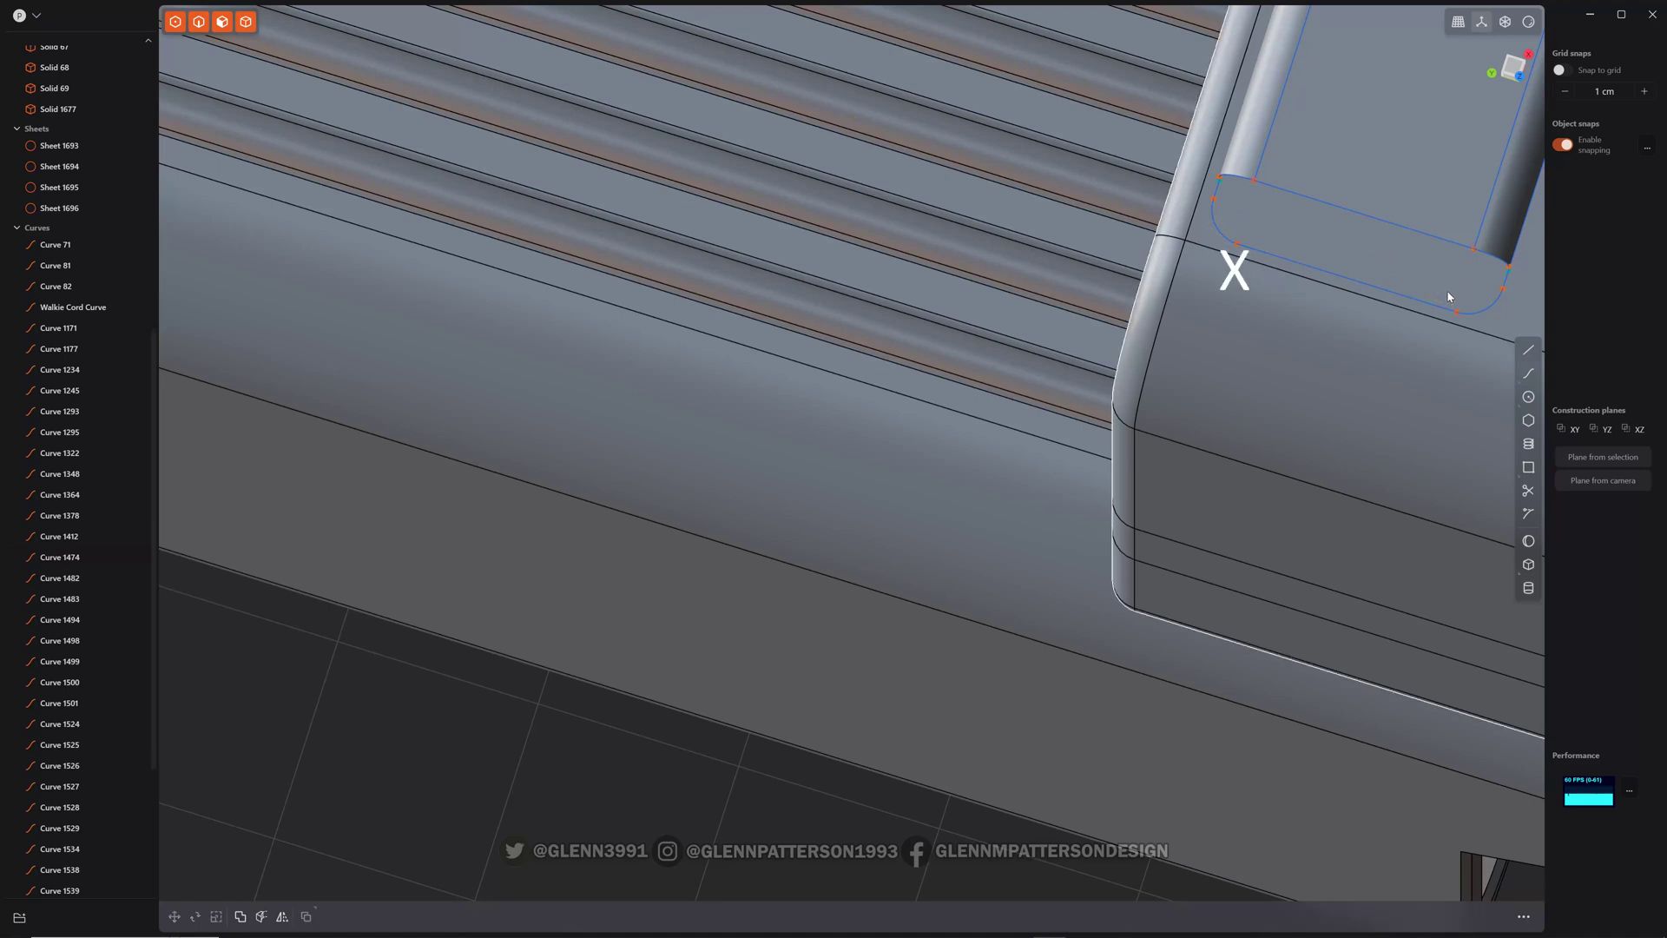
pyautogui.moveTo(1455, 289); pyautogui.dragTo(992, 357, button='middle')
pyautogui.hotkey('shift', 'a')
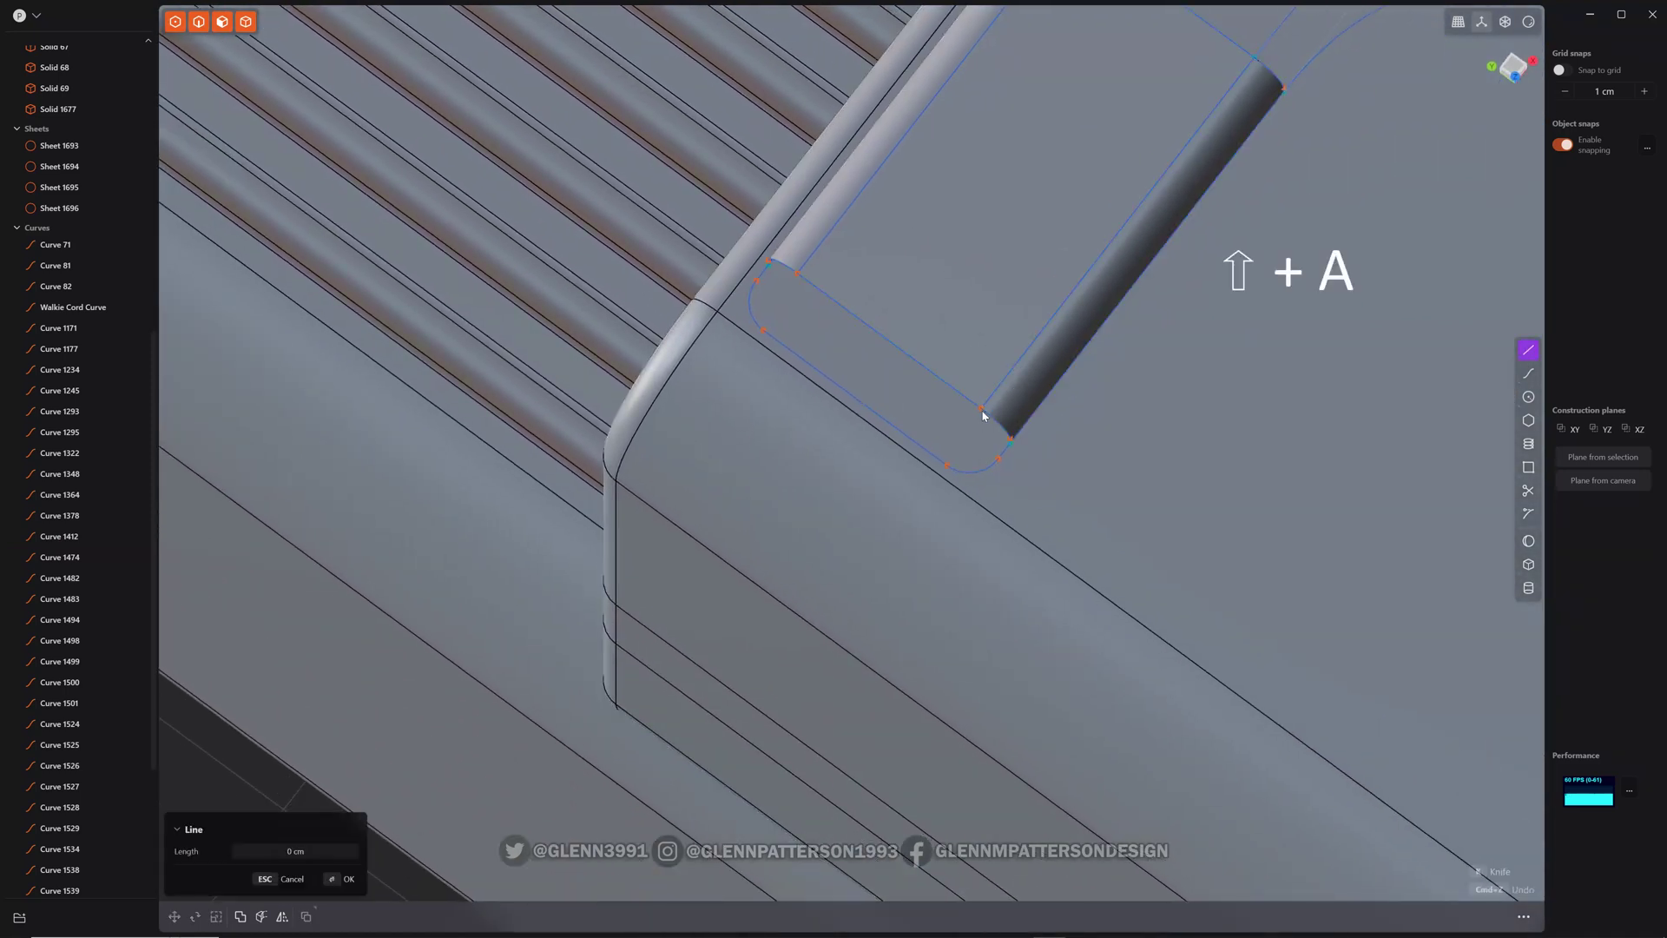
pyautogui.click(946, 464)
pyautogui.hotkey('shift', 'a')
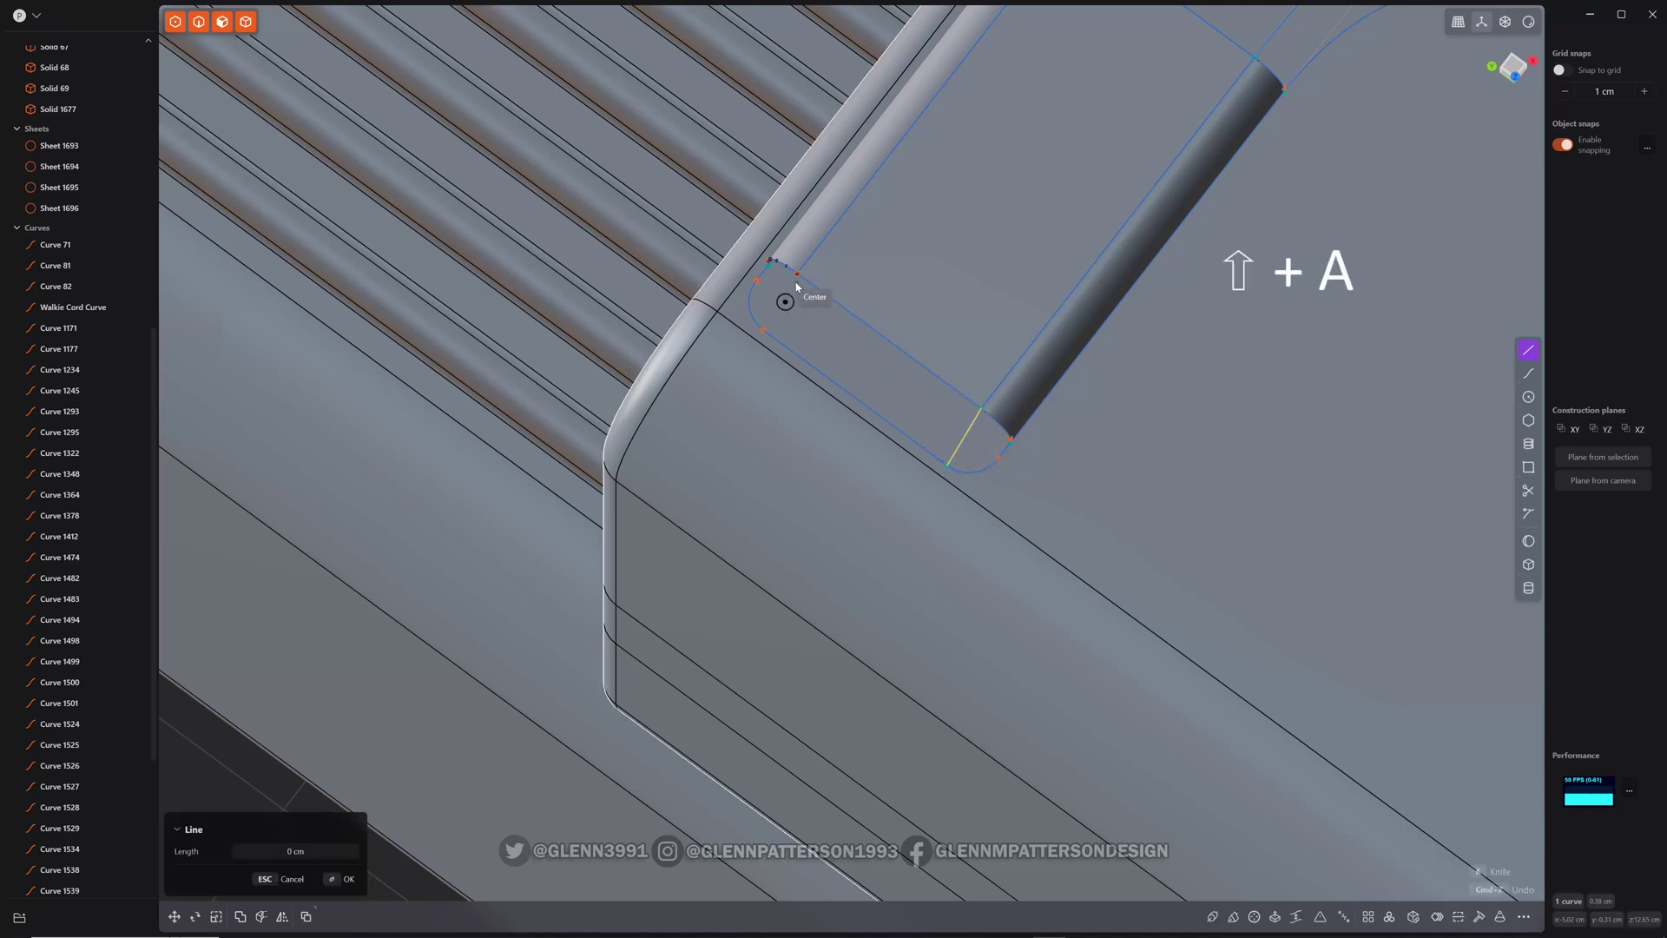
pyautogui.click(785, 301)
pyautogui.click(763, 331)
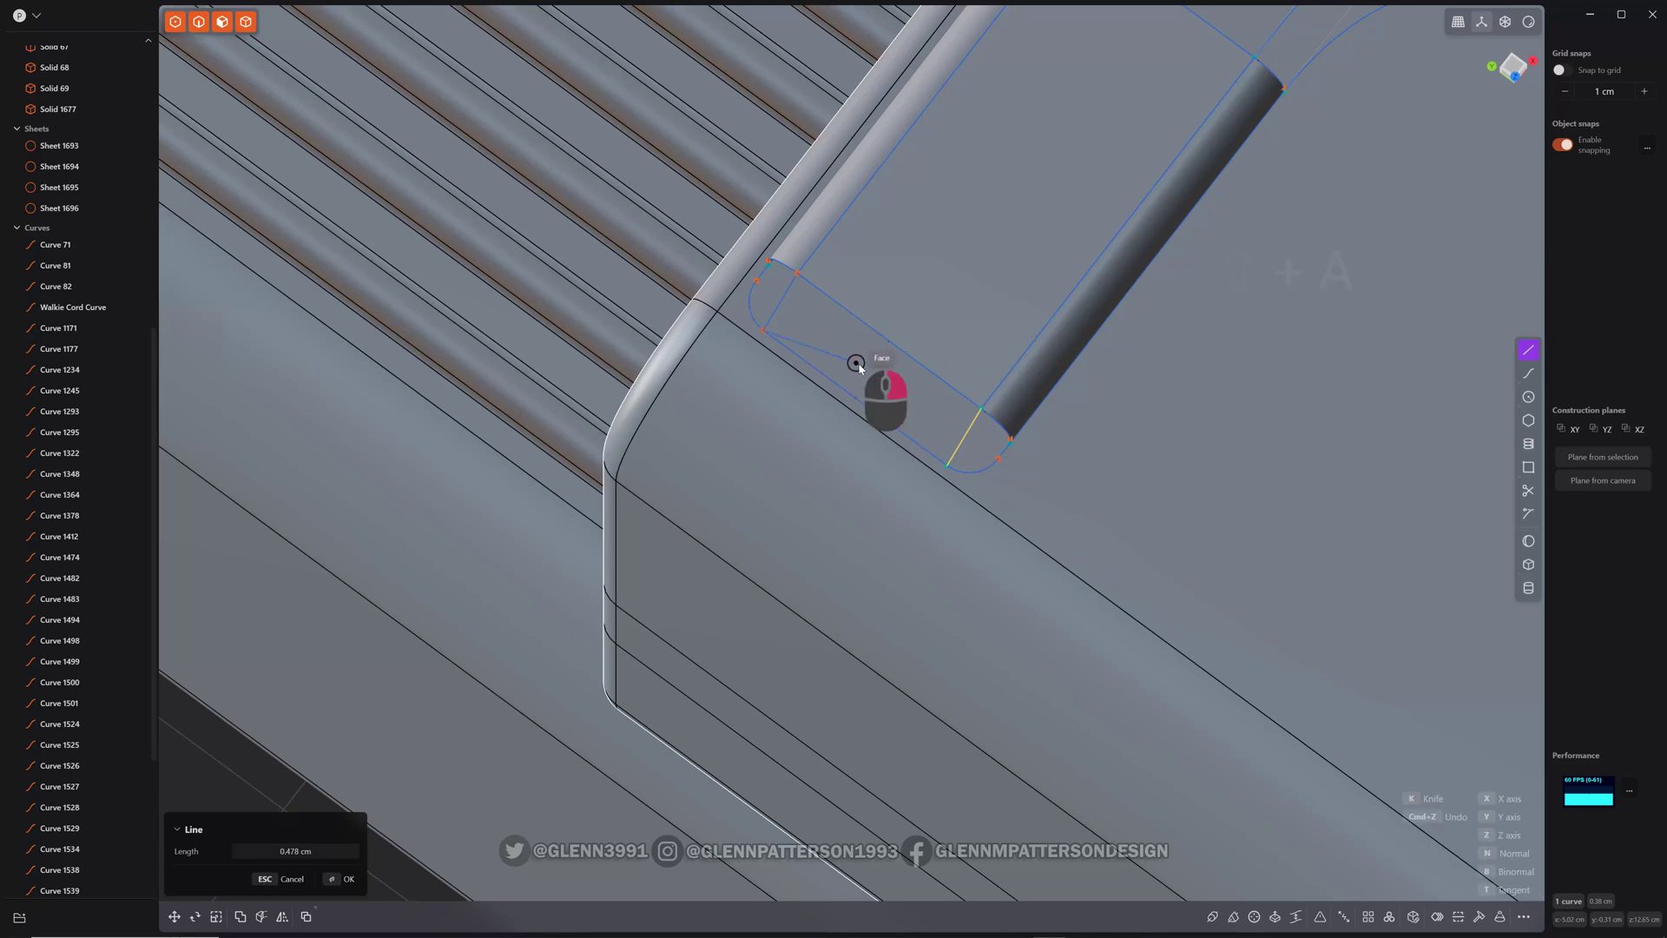
pyautogui.click(948, 464)
pyautogui.click(980, 410)
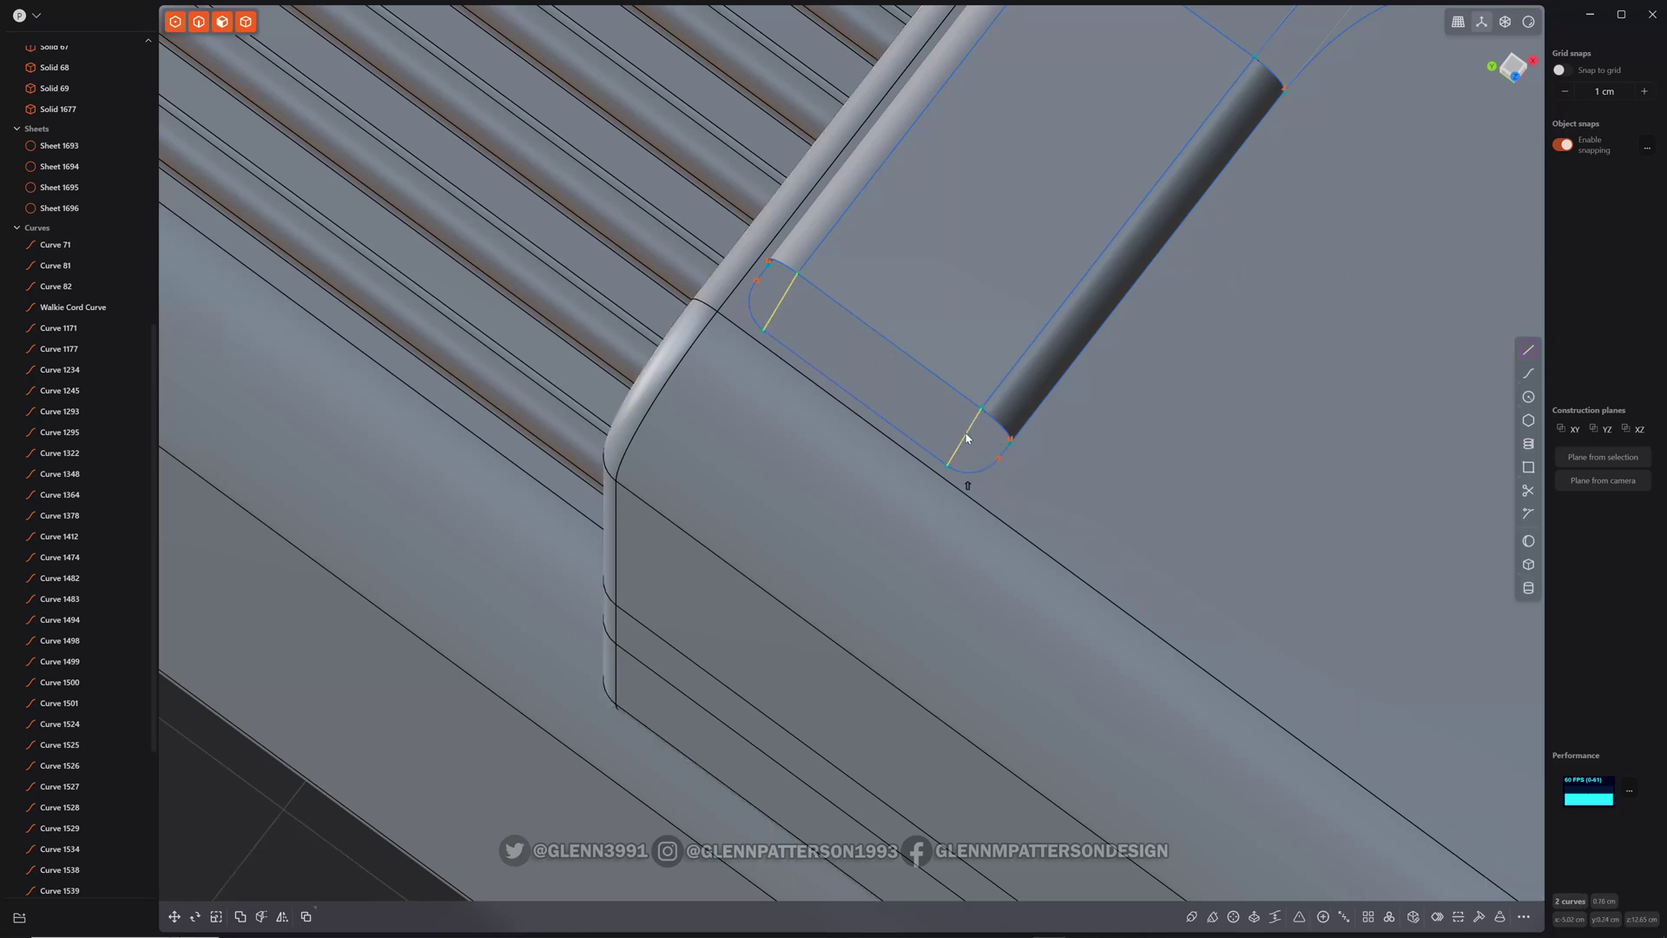
pyautogui.hotkey('alt', '2')
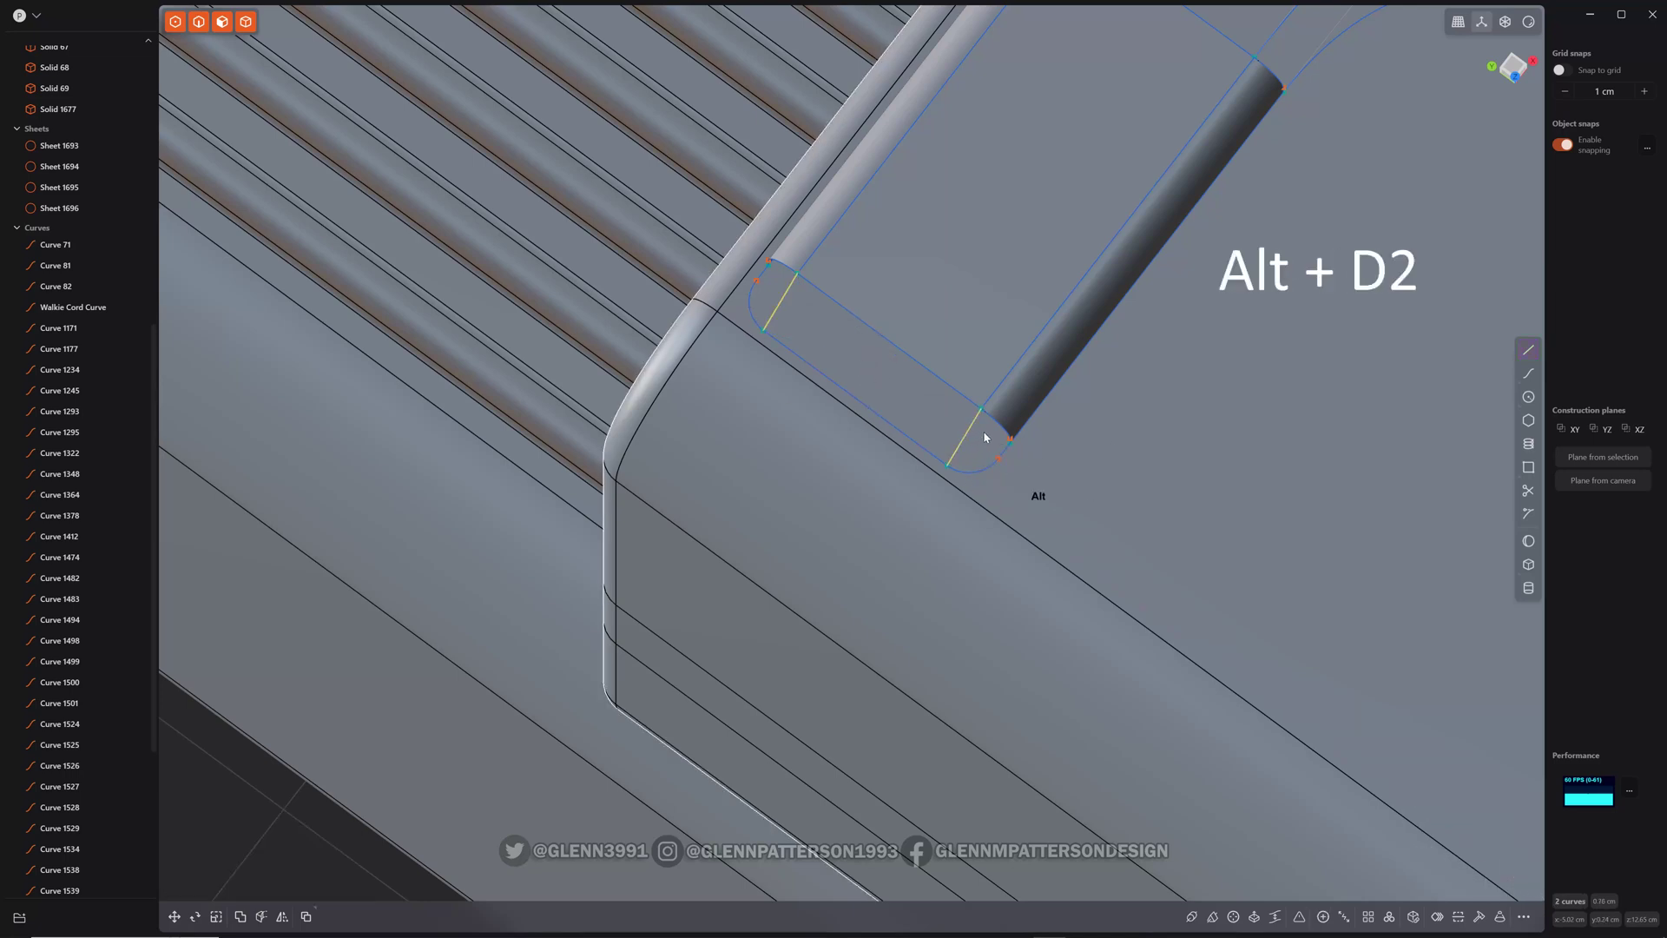
pyautogui.hotkey('alt', '1')
pyautogui.moveTo(984, 436); pyautogui.dragTo(781, 194, button='middle')
pyautogui.press('Escape')
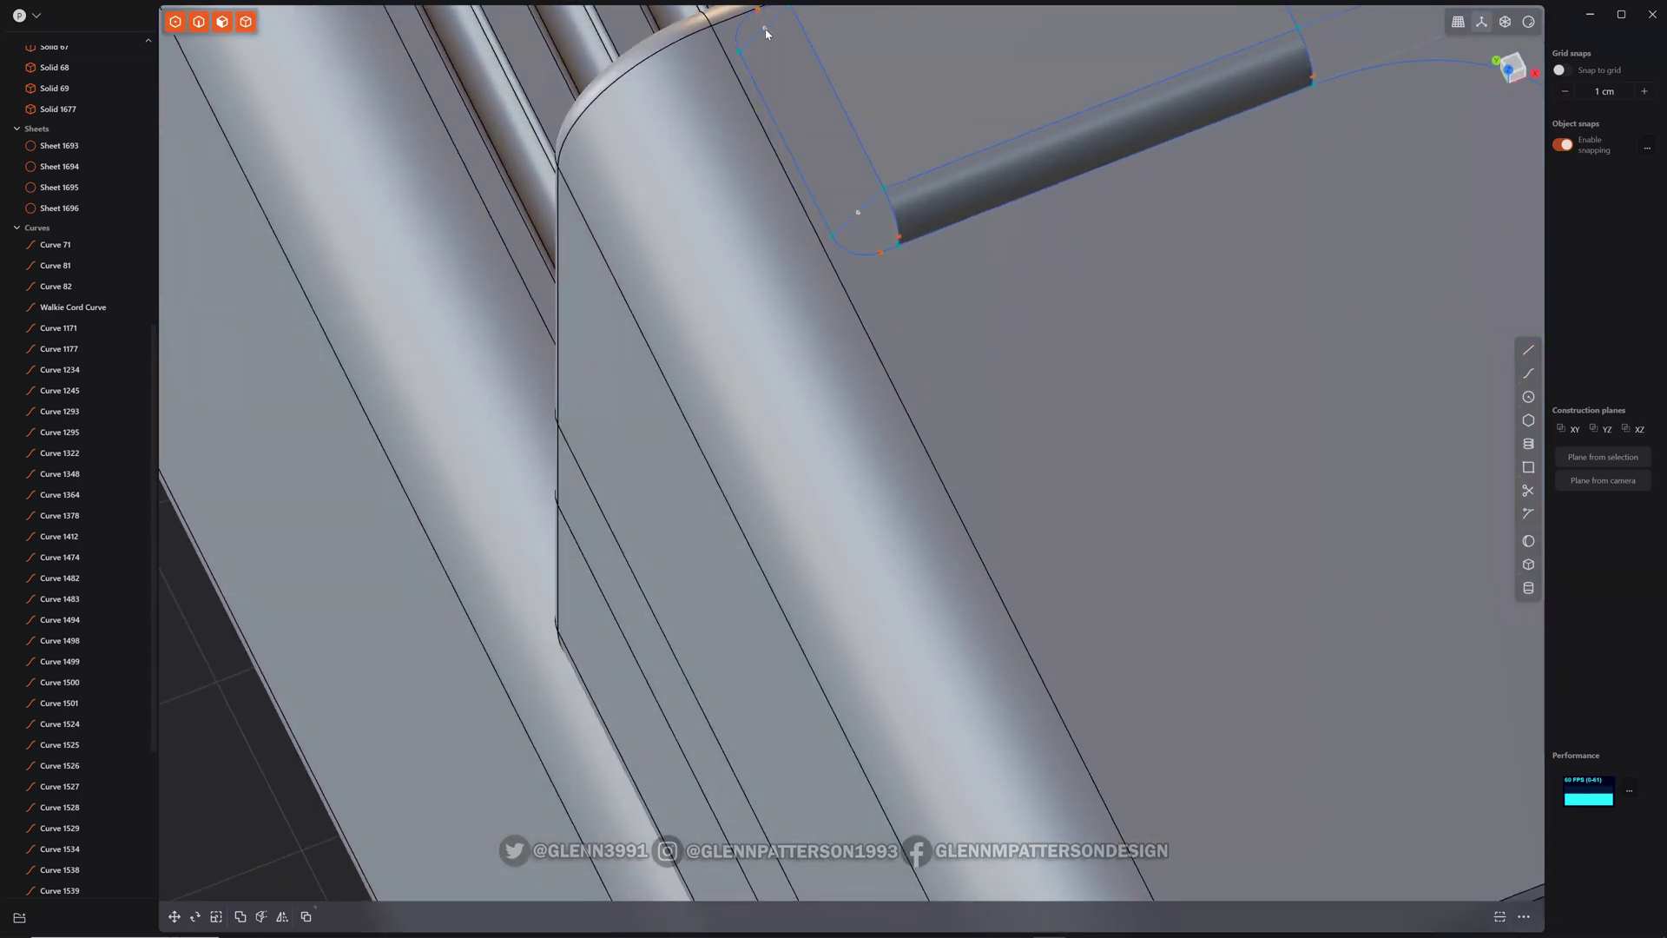
# - Move the corner curve -0.121 cm along X and 0.185 cm along Z
pyautogui.press('g')
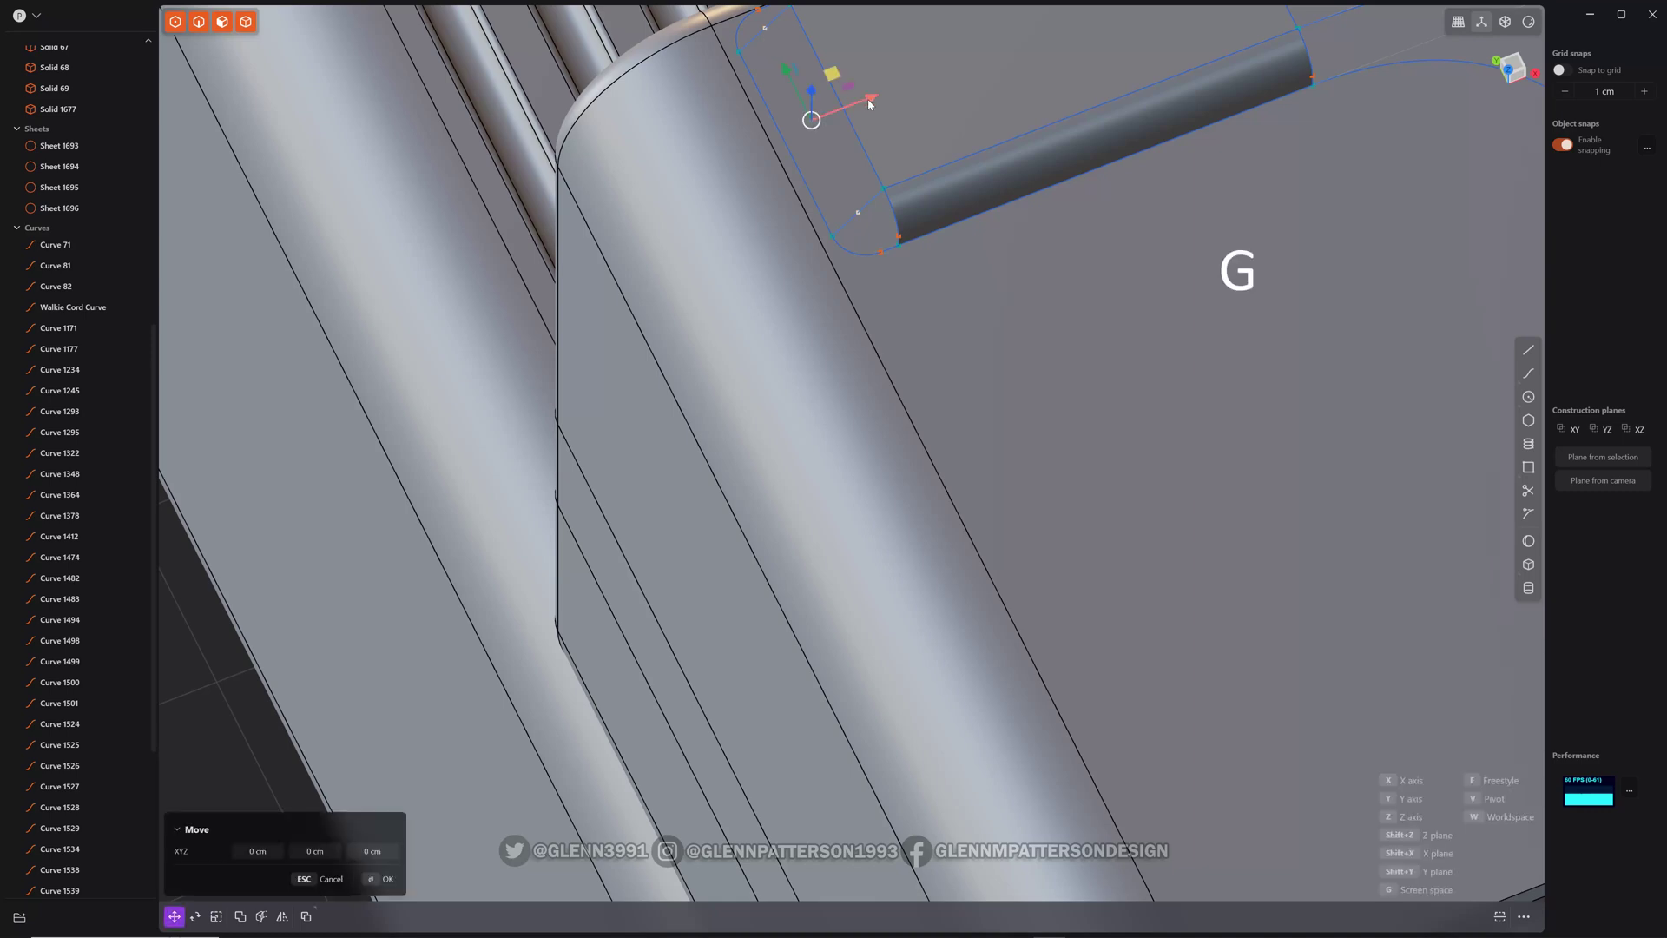
pyautogui.moveTo(869, 103); pyautogui.dragTo(846, 107)
pyautogui.moveTo(981, 116); pyautogui.dragTo(1083, 316, button='middle')
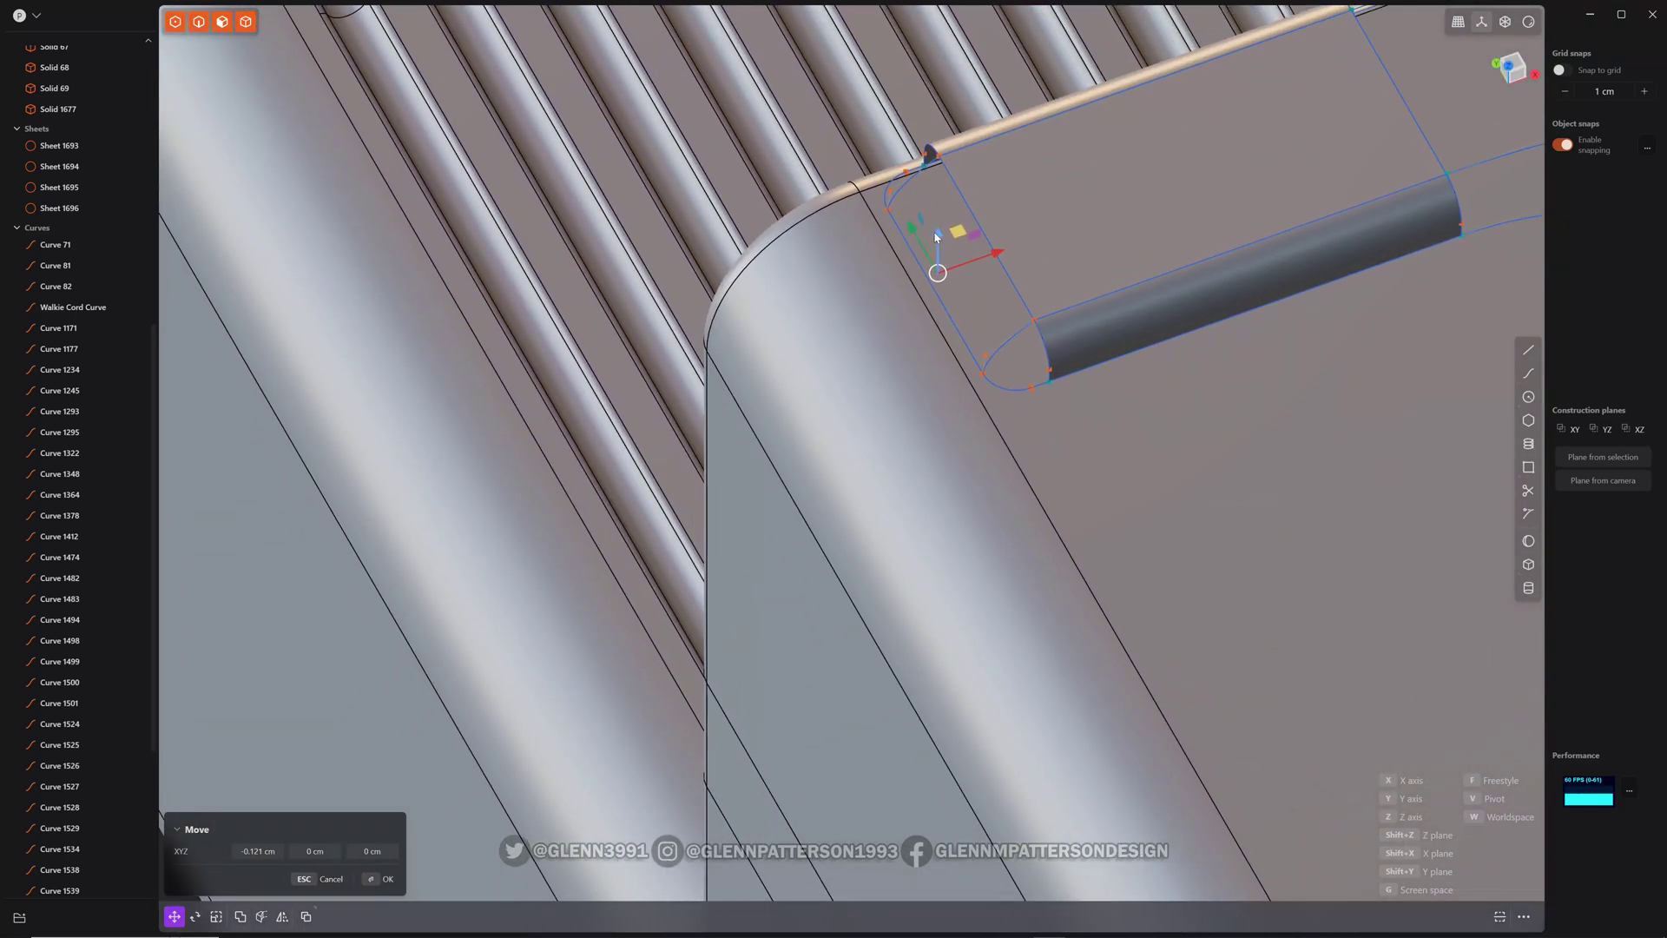
pyautogui.moveTo(938, 236); pyautogui.dragTo(938, 214)
pyautogui.moveTo(1136, 263); pyautogui.dragTo(1076, 309, button='middle')
# - Confirm the curve move and select the top-left and lower-left corner curves
pyautogui.press('Return')
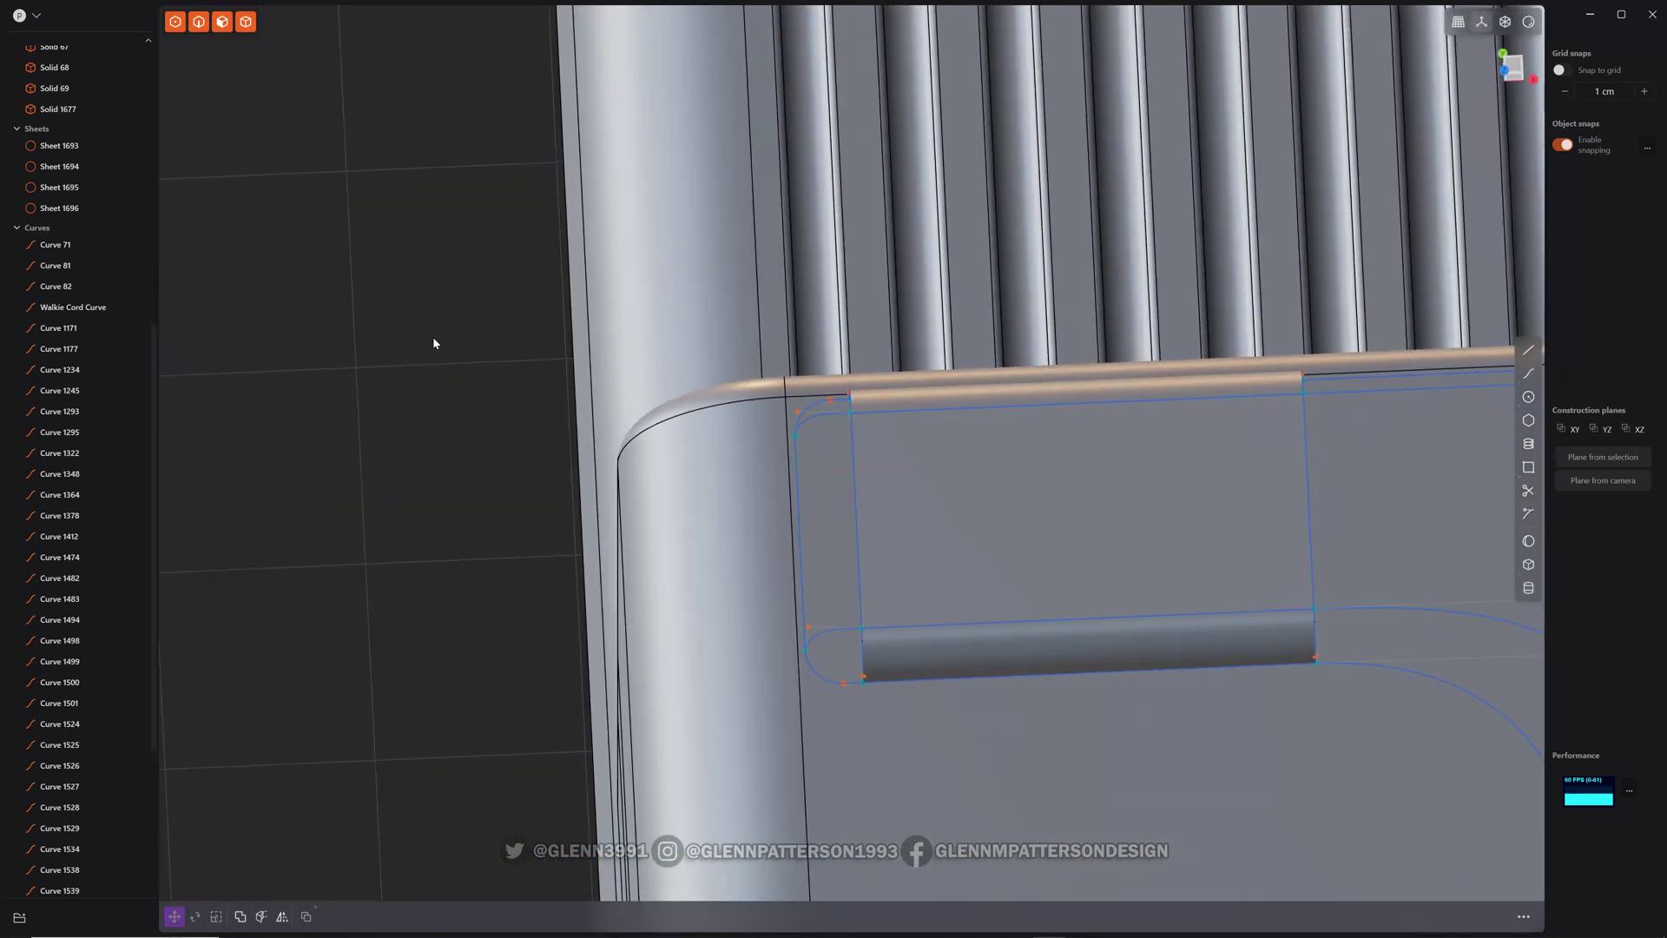
pyautogui.keyDown('shift'); pyautogui.moveTo(1421, 468); pyautogui.dragTo(757, 448, button='middle'); pyautogui.keyUp('shift')
pyautogui.scroll(-5, 1123, 495)
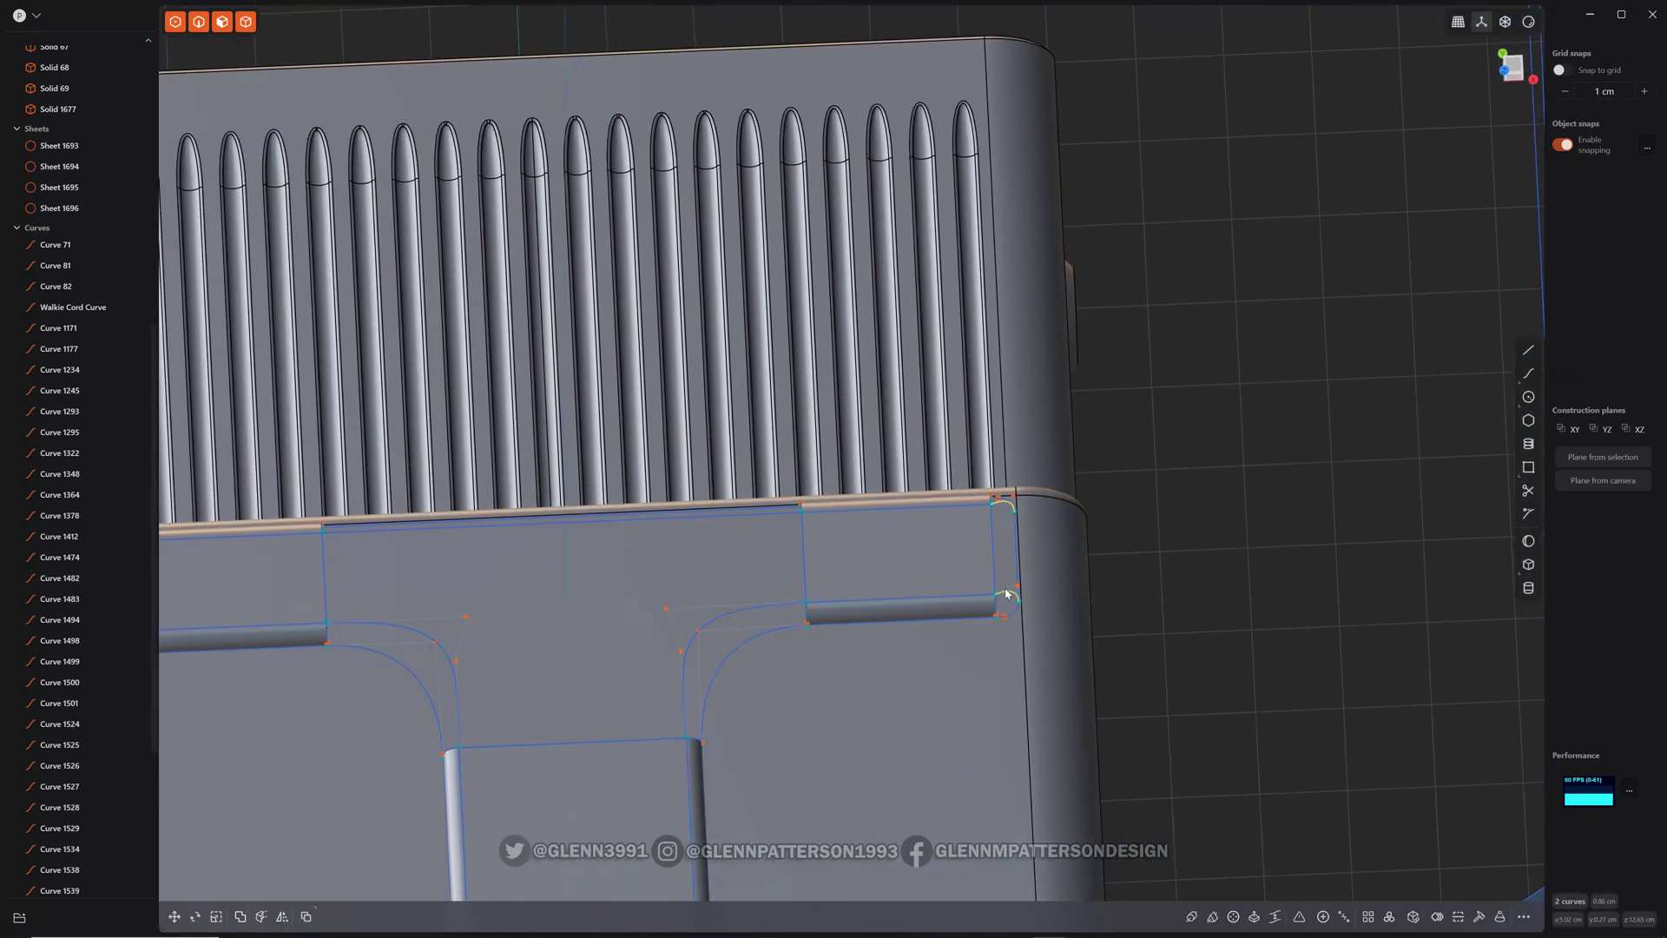
pyautogui.press('x')
pyautogui.keyDown('shift'); pyautogui.moveTo(633, 655); pyautogui.dragTo(1142, 576, button='middle'); pyautogui.keyUp('shift')
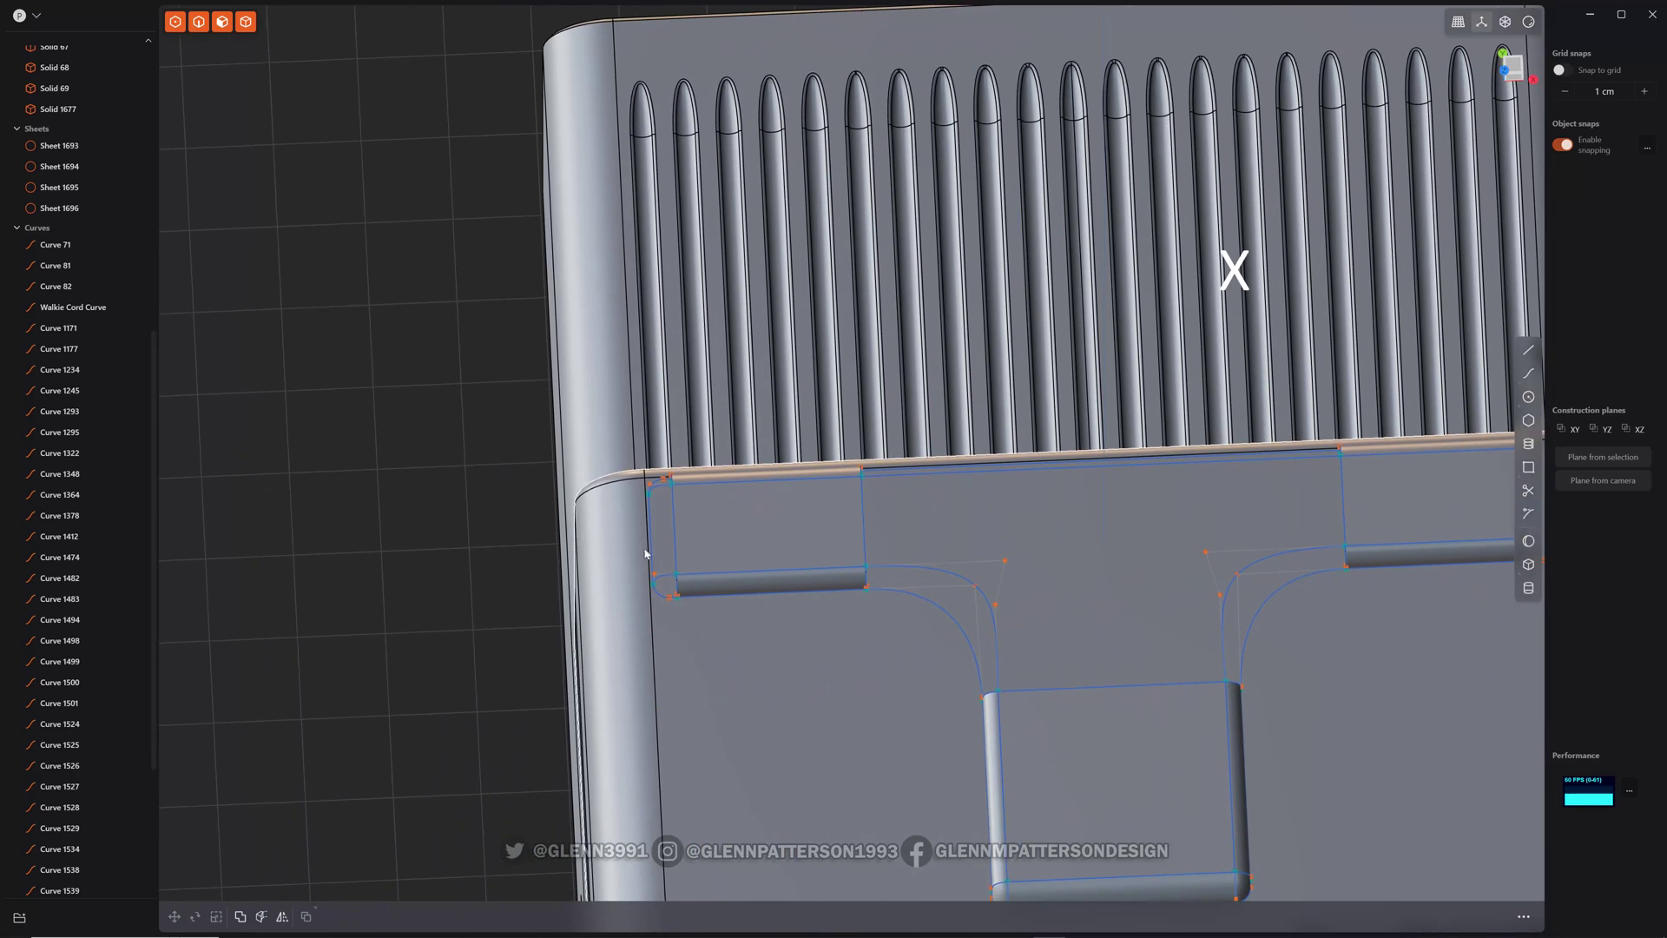
pyautogui.click(659, 491)
pyautogui.click(660, 576)
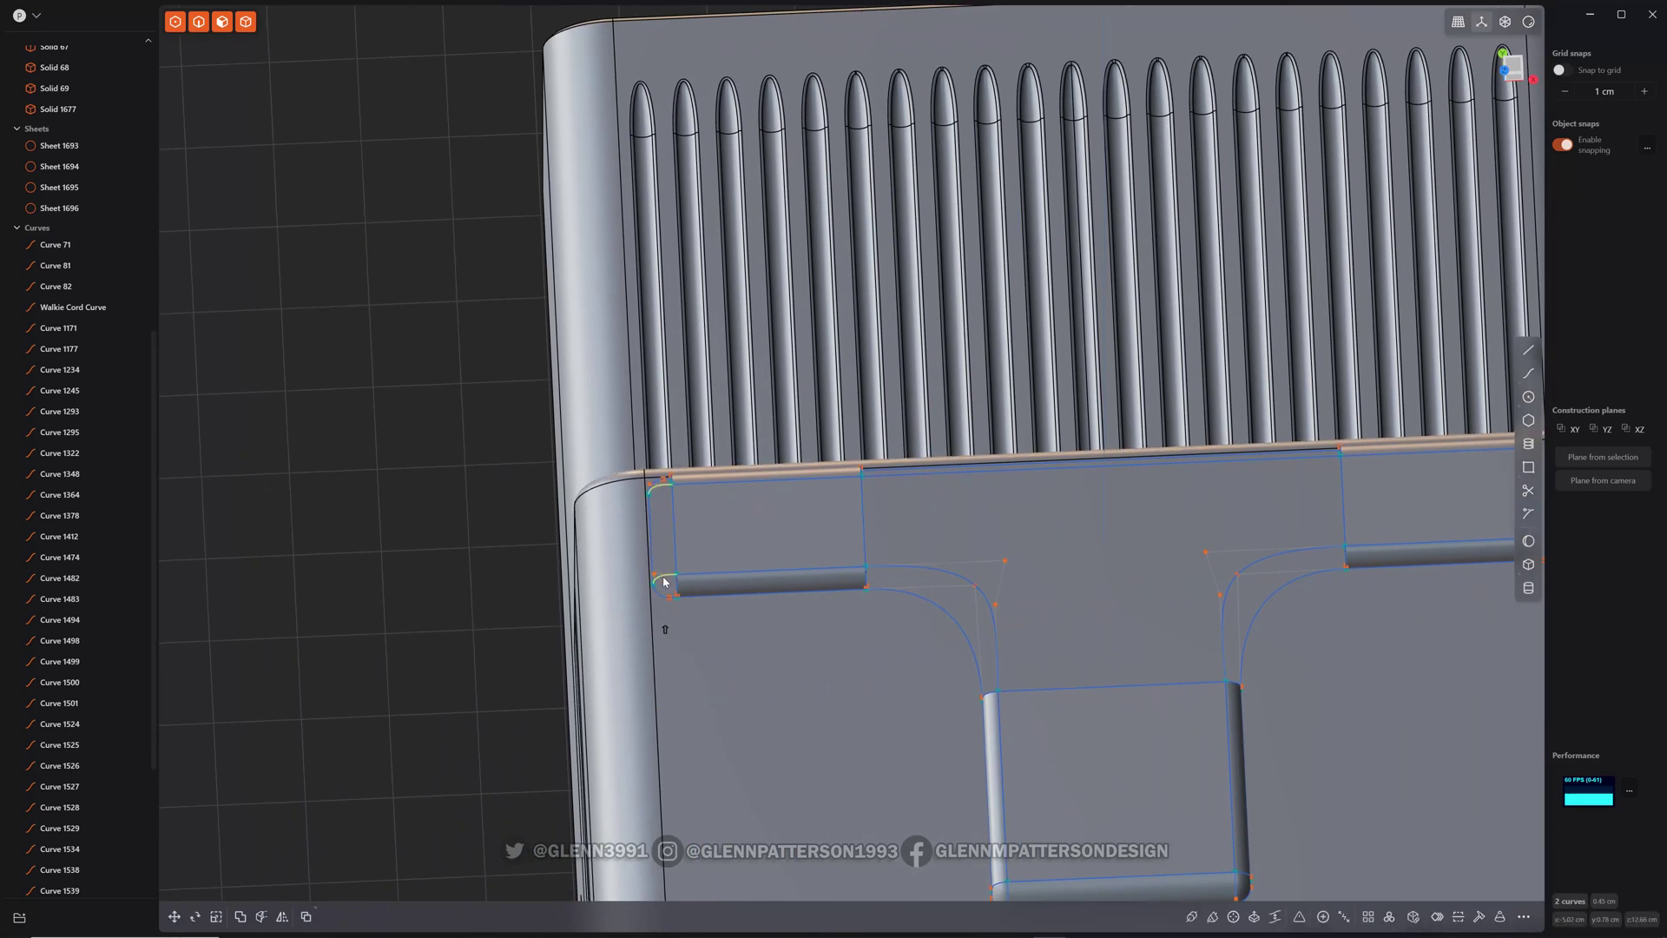
pyautogui.moveTo(1106, 539)
pyautogui.mouseDown(button='middle')
pyautogui.moveTo(1086, 576)
pyautogui.moveTo(1102, 539)
pyautogui.mouseUp(button='middle')
pyautogui.scroll(-3, 1099, 653)
pyautogui.scroll(-2, 1099, 652)
pyautogui.keyDown('shift'); pyautogui.moveTo(1007, 738); pyautogui.dragTo(794, 423, button='middle'); pyautogui.keyUp('shift')
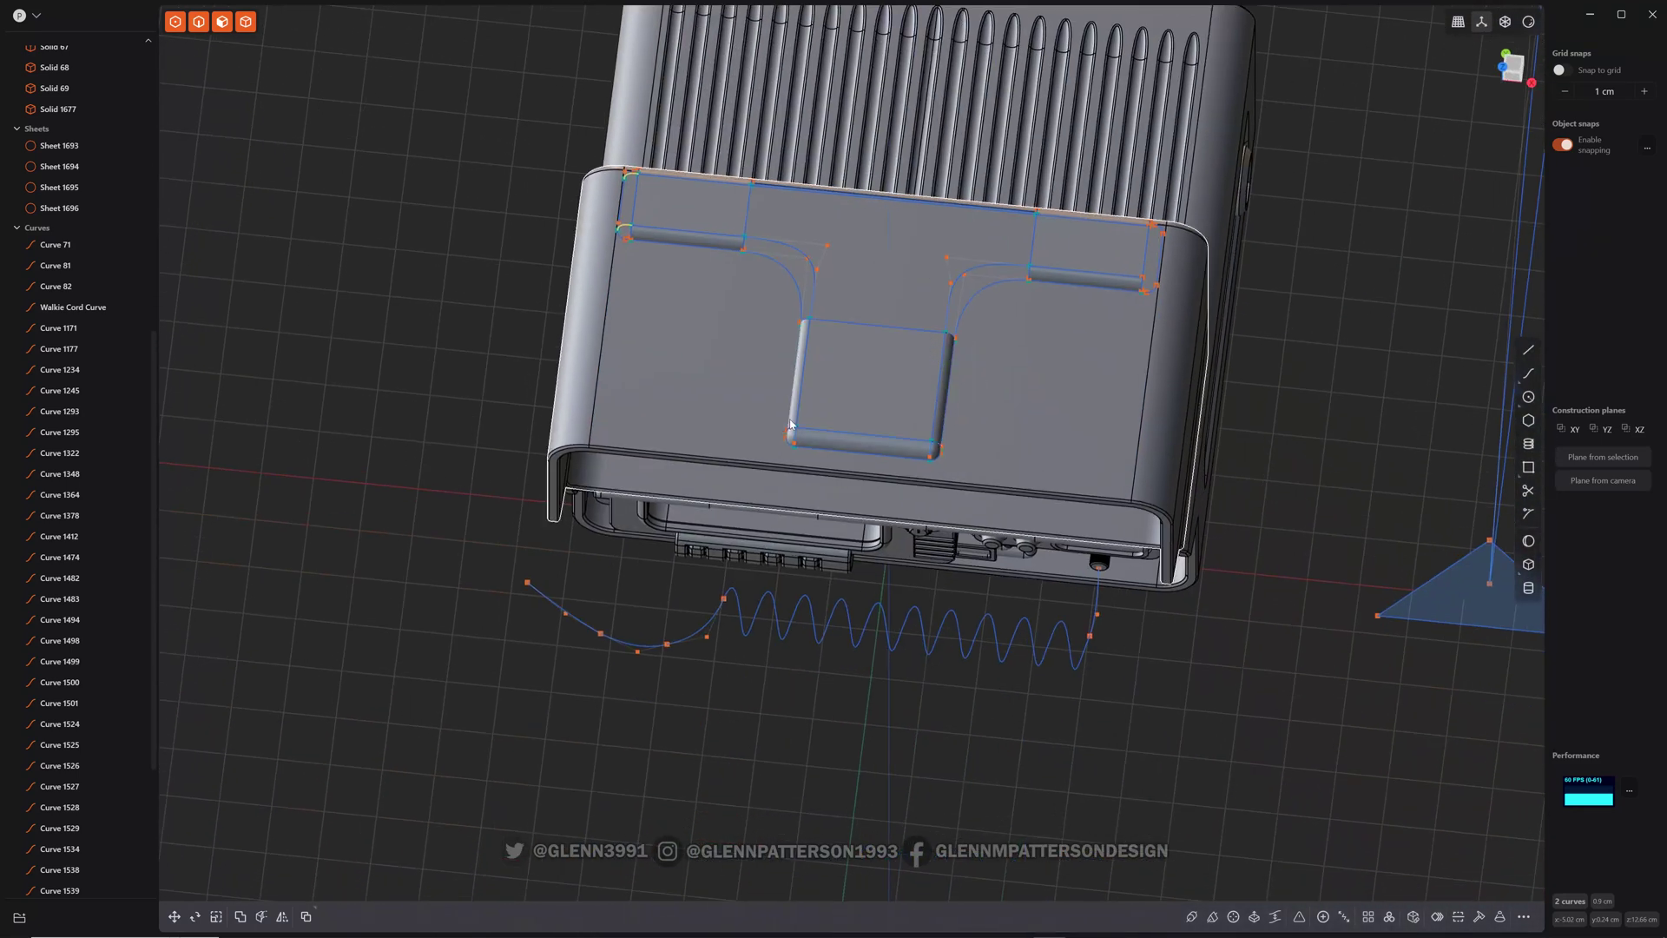
# - Mirror the two selected corner curves across the X axis to the right end
pyautogui.hotkey('alt', 'x')
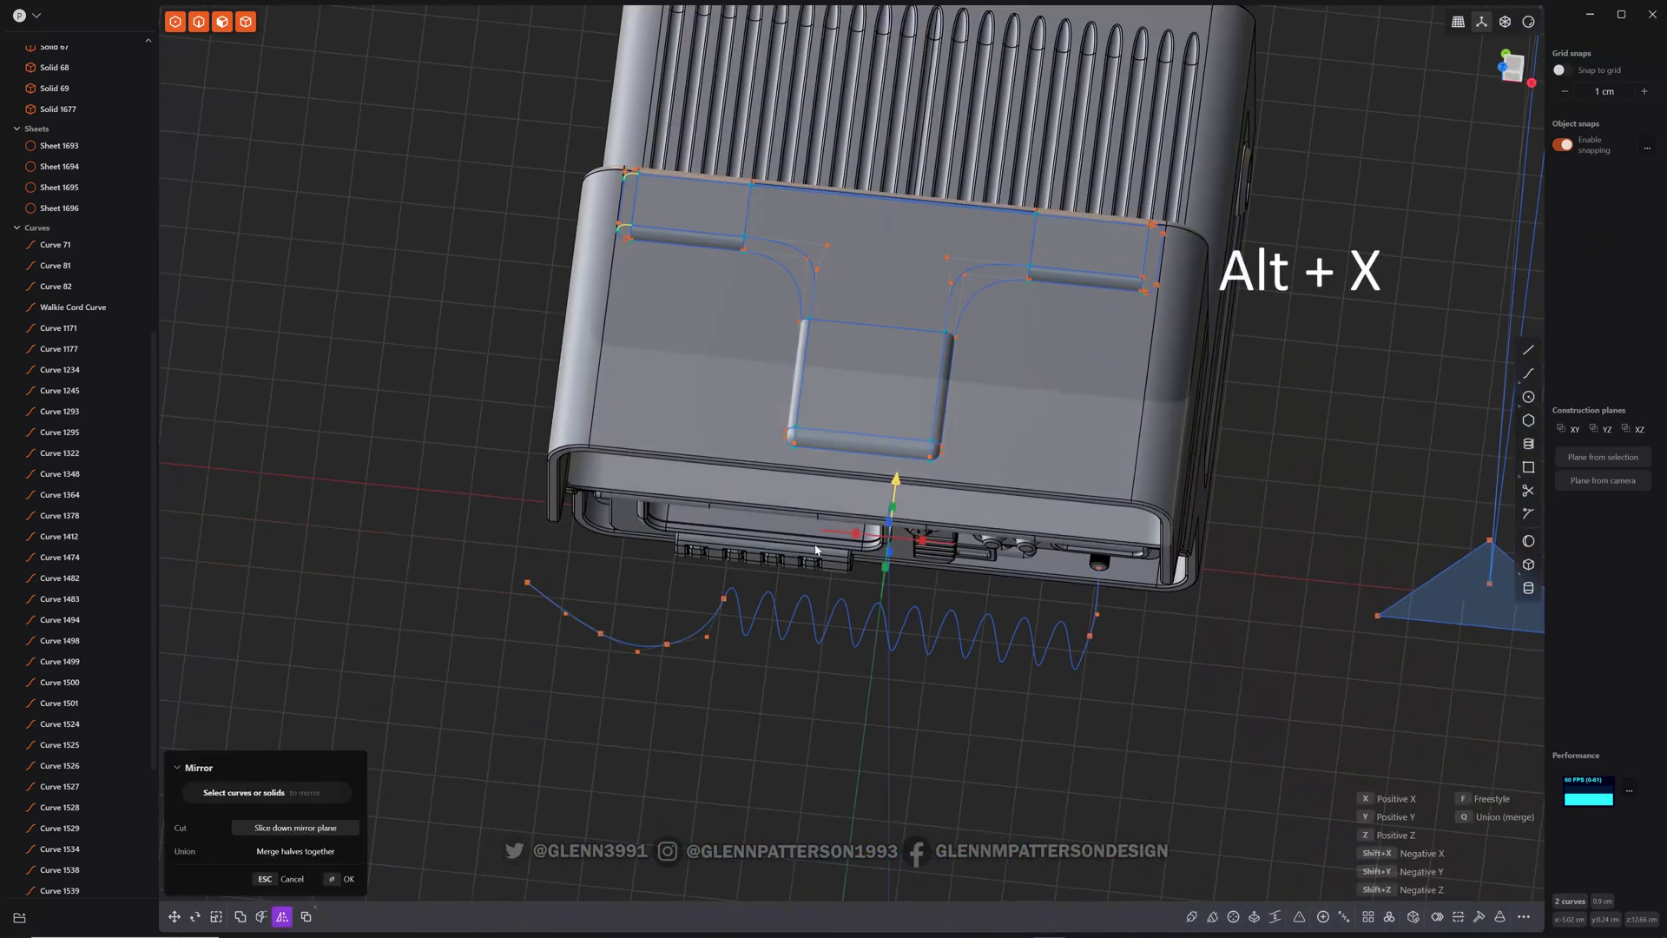
pyautogui.click(855, 535)
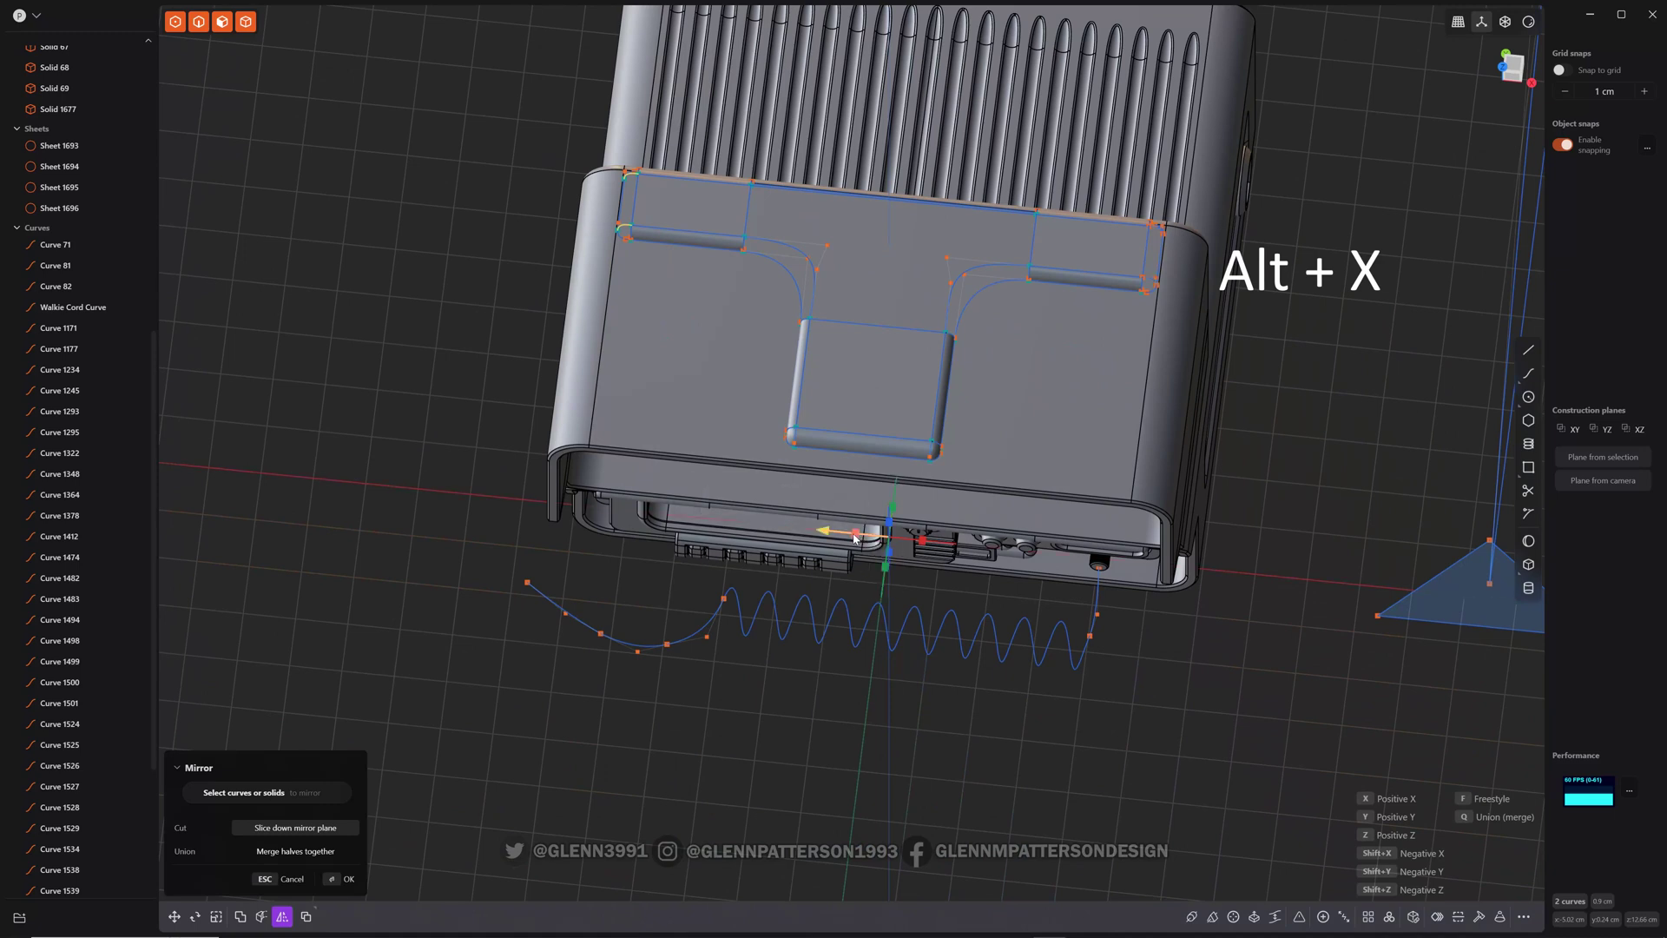
pyautogui.click(1315, 400)
pyautogui.press('Return')
pyautogui.press('Escape')
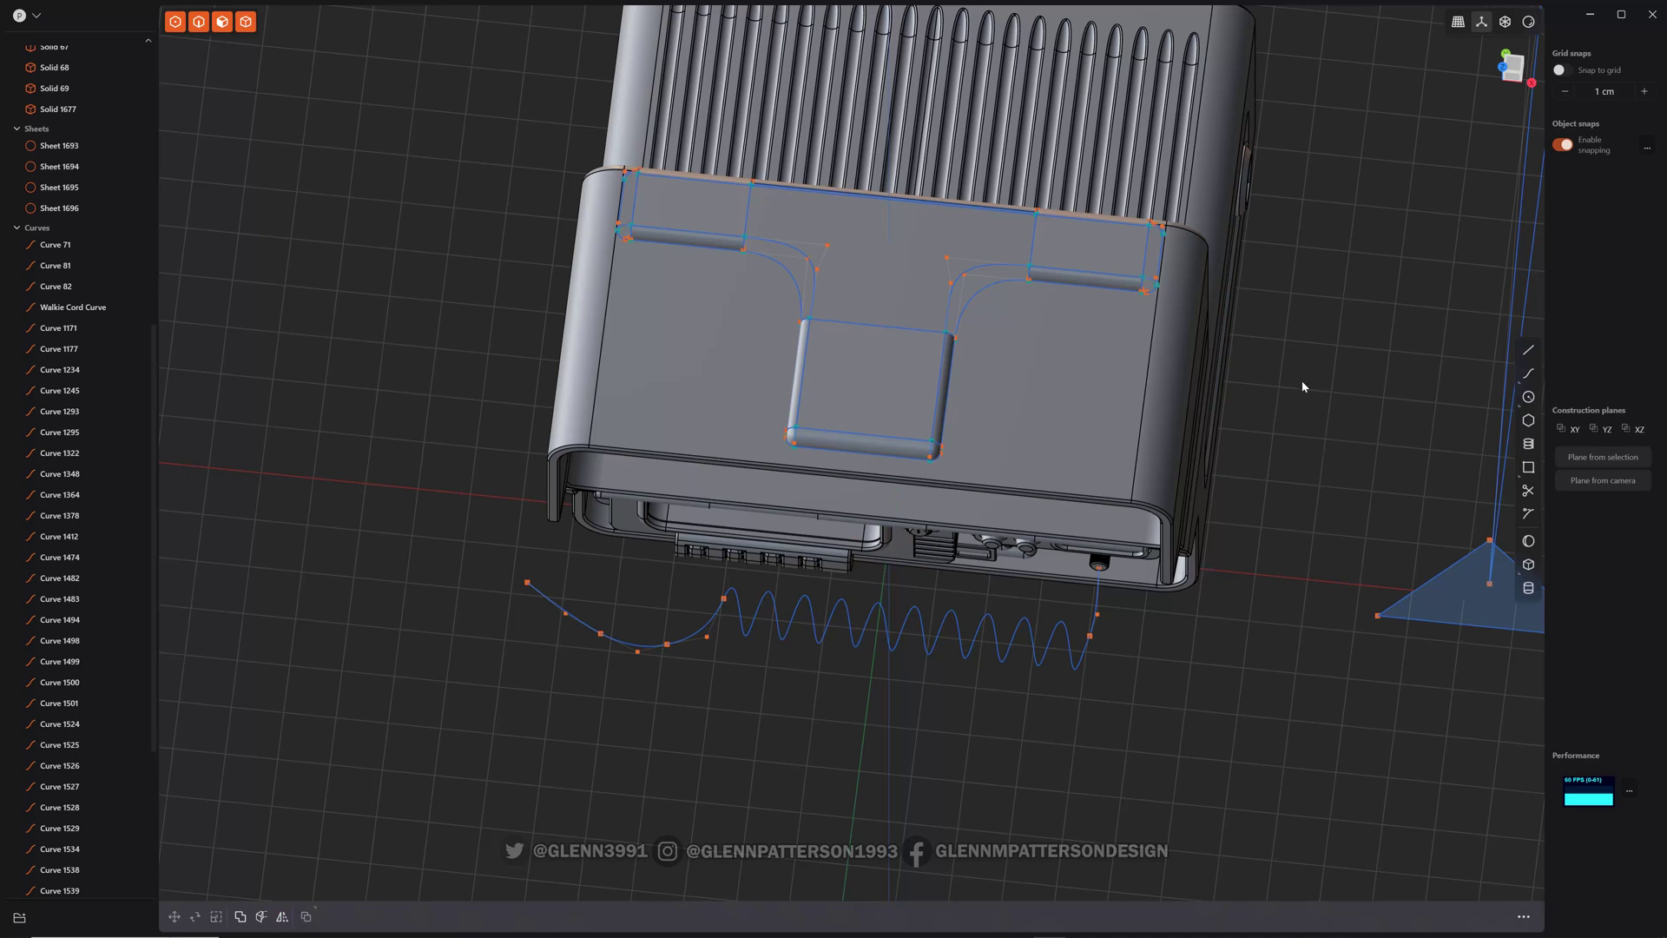
# - Loft the left end cap (Sheet 1713) between its edge curve and arc, guided by the top corner arc
pyautogui.scroll(5, 551, 209)
pyautogui.scroll(3, 565, 249)
pyautogui.scroll(3, 685, 149)
pyautogui.click(804, 140)
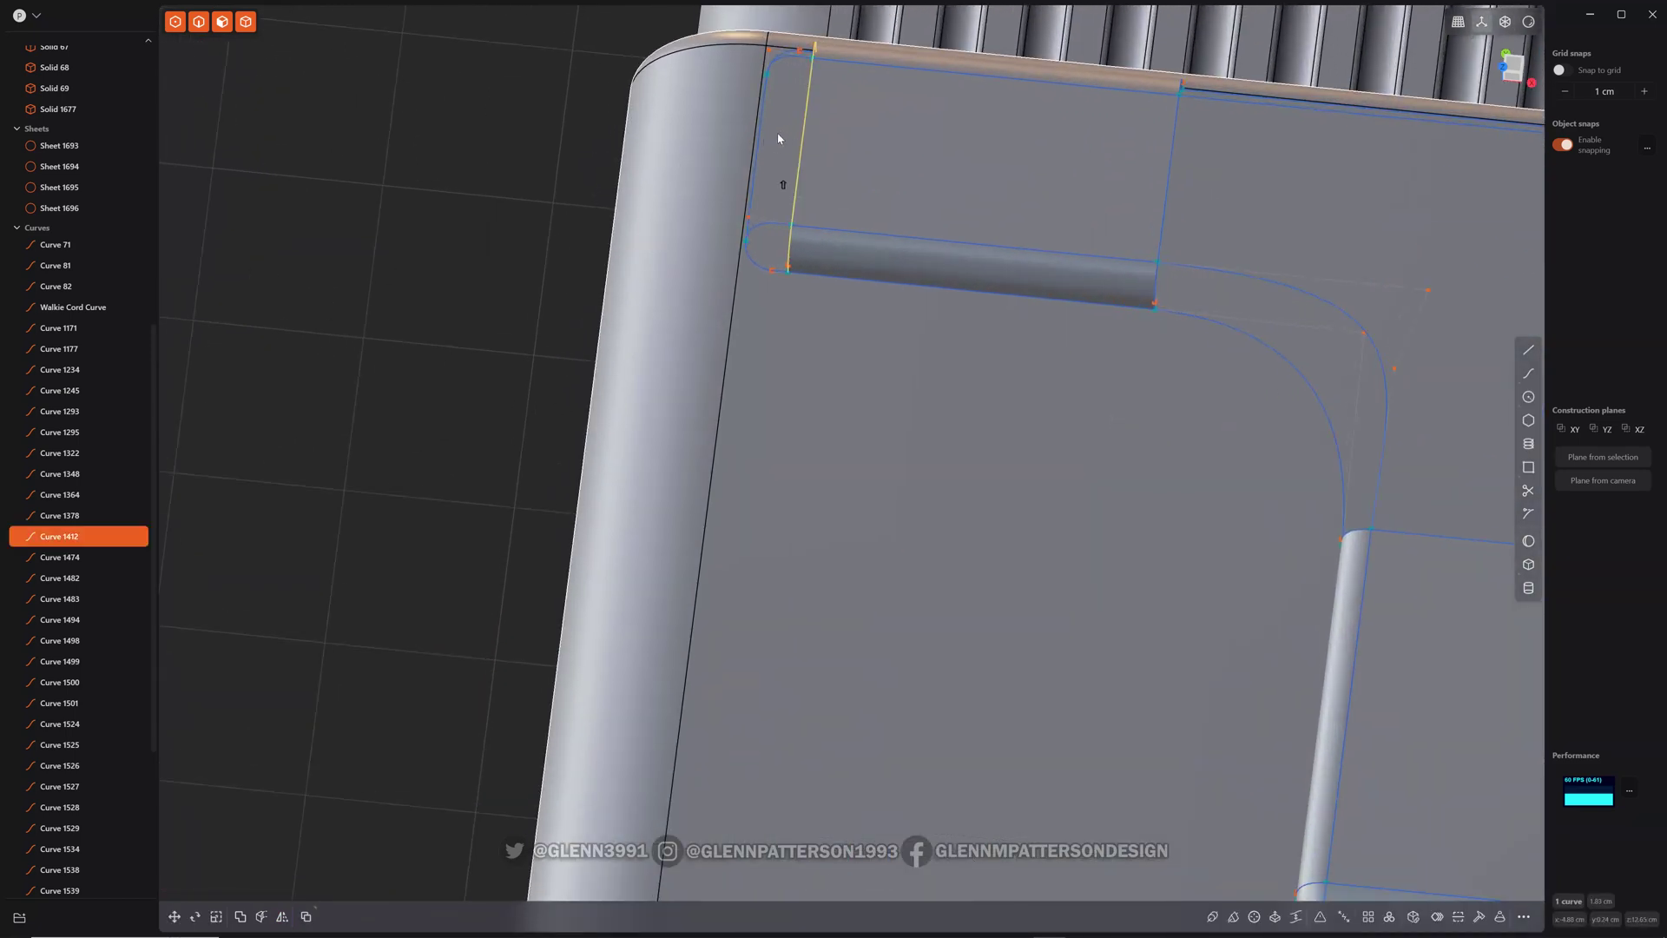
pyautogui.keyDown('shift'); pyautogui.click(759, 144); pyautogui.keyUp('shift')
pyautogui.press('l')
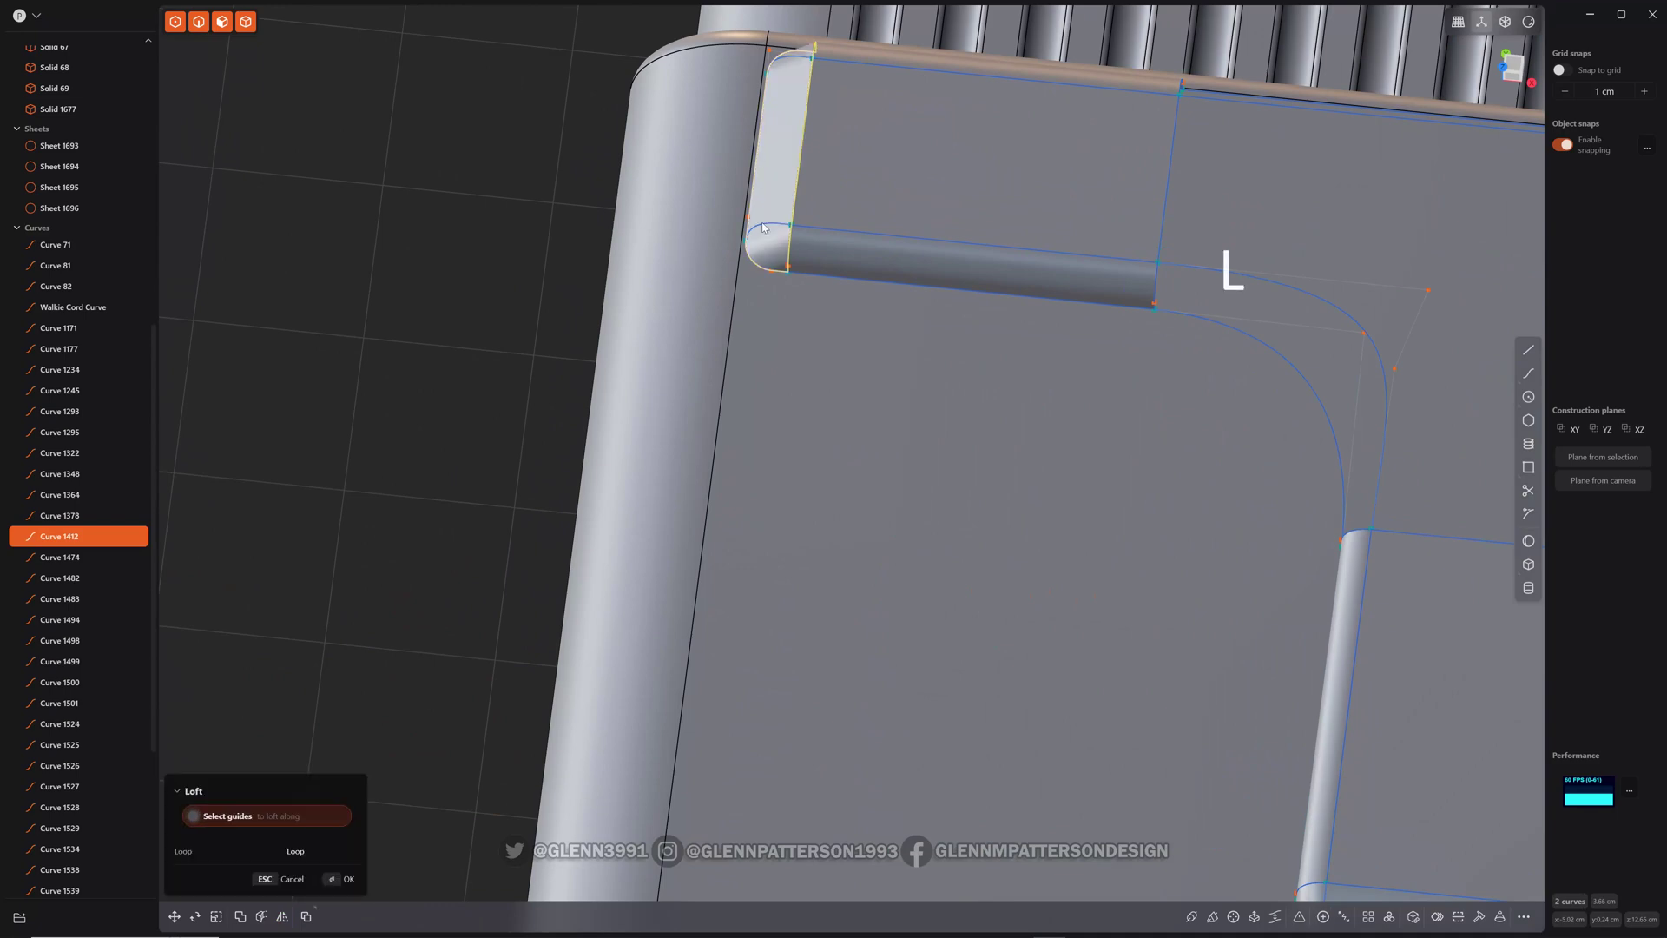
pyautogui.keyDown('shift'); pyautogui.click(794, 59); pyautogui.keyUp('shift')
pyautogui.press('Return')
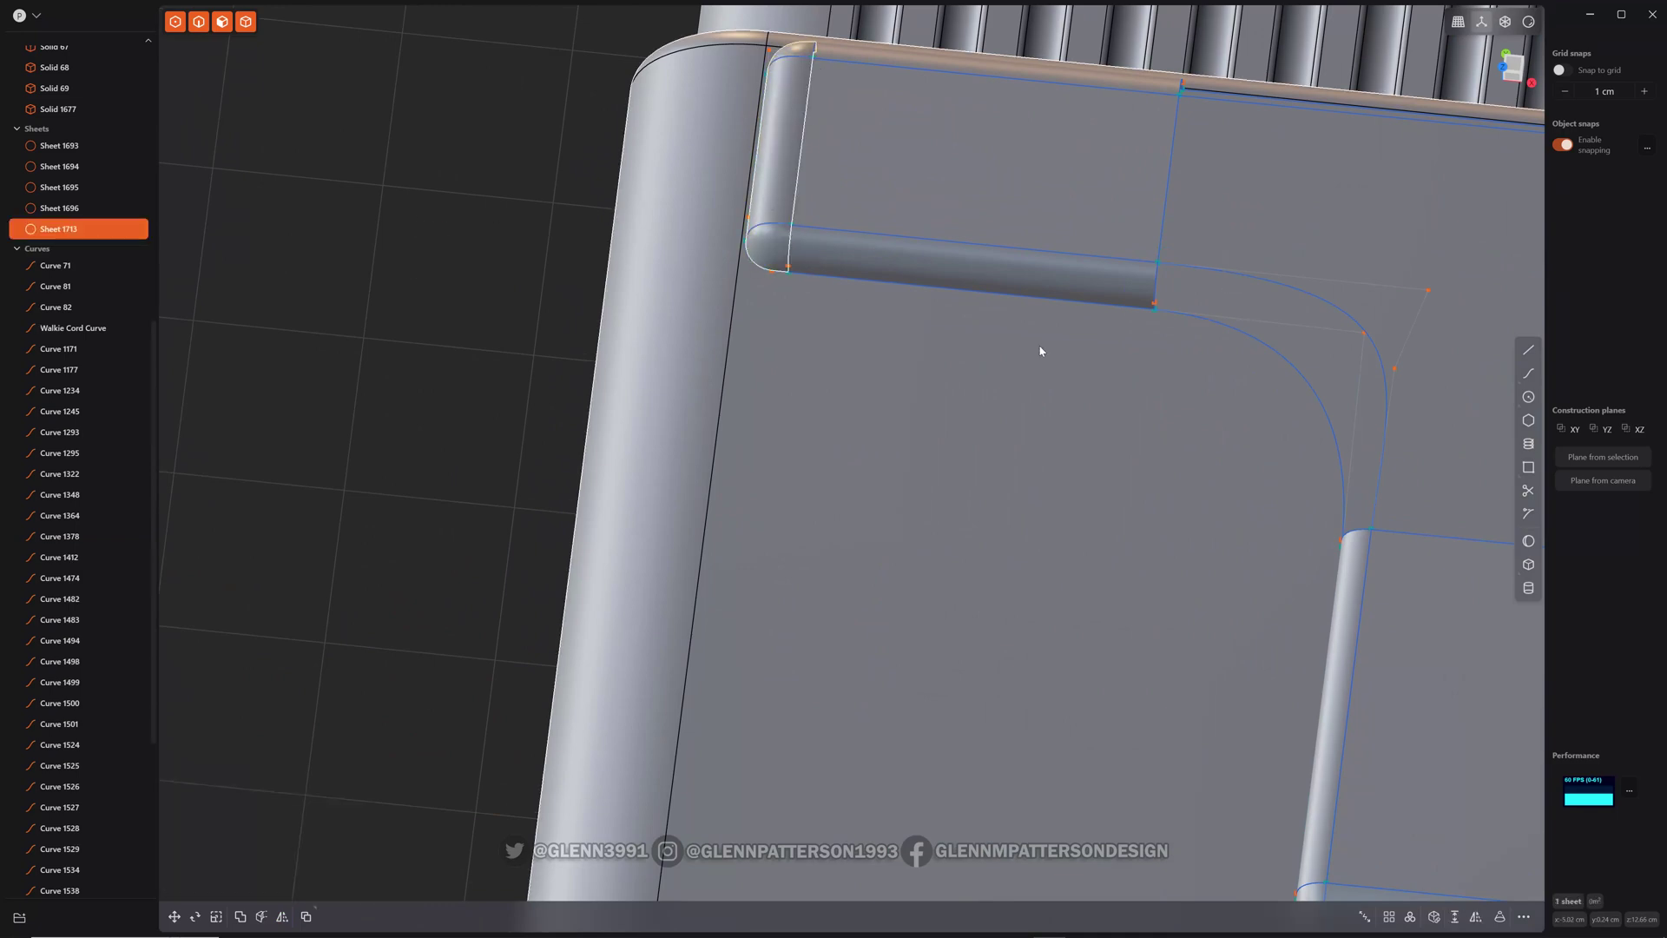
# - Loft the right end cap (Sheet 1714) between its edge curve and arc, guided by the bottom arc
pyautogui.moveTo(1086, 356); pyautogui.dragTo(1373, 403, button='middle')
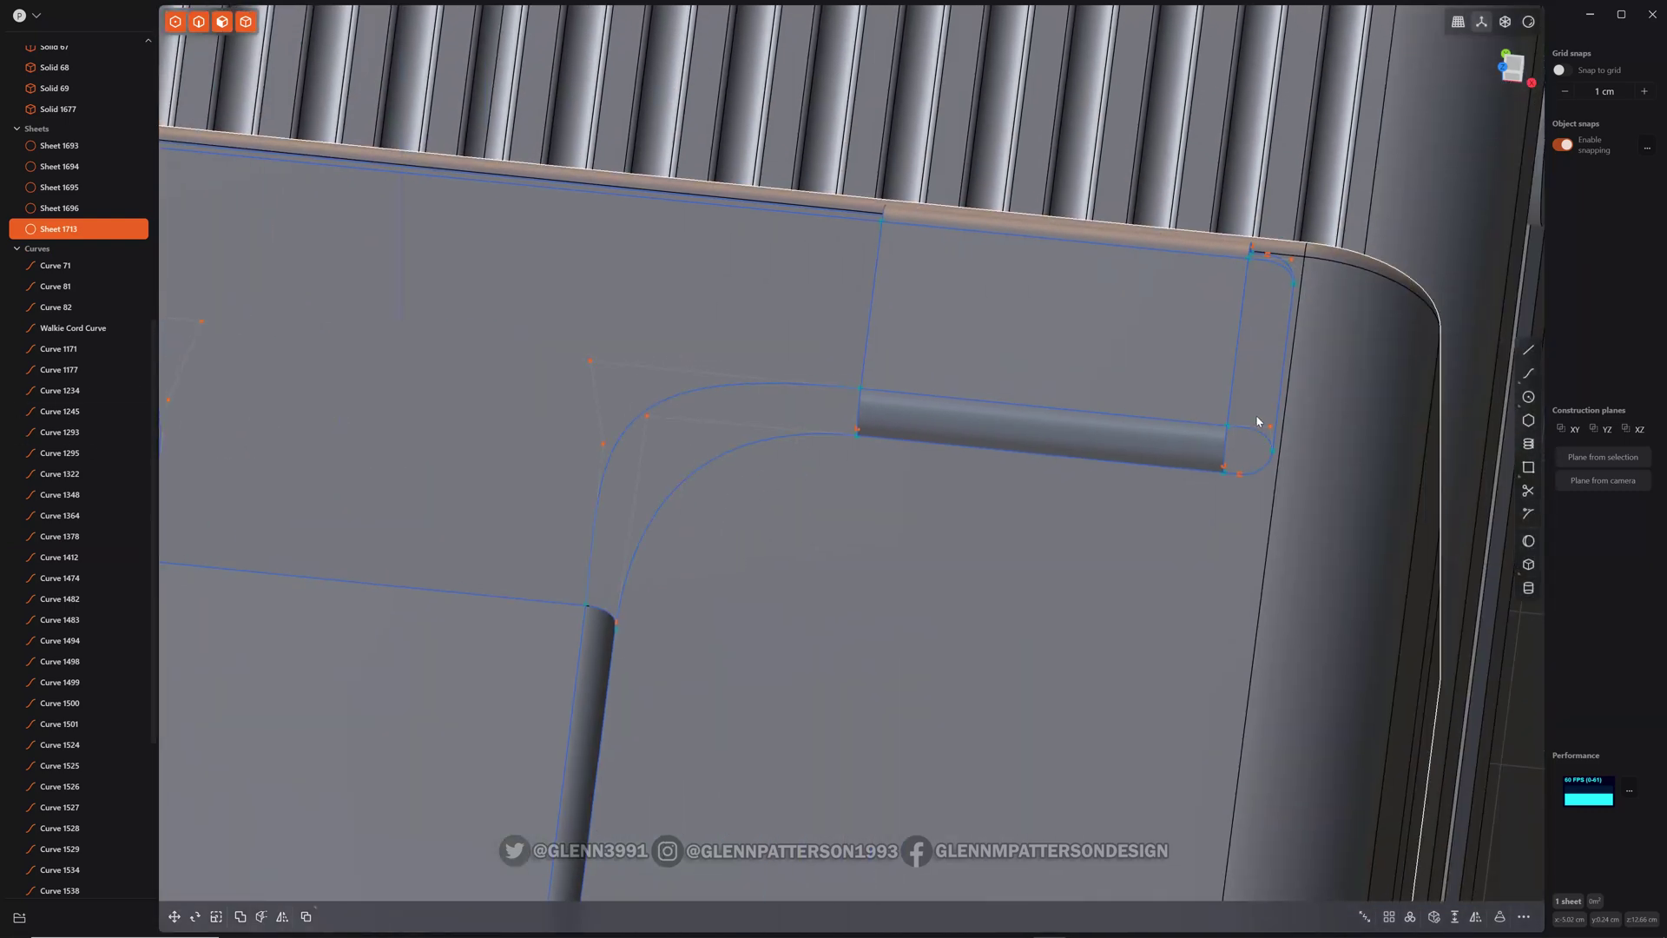
pyautogui.click(1231, 399)
pyautogui.keyDown('shift'); pyautogui.click(1282, 405); pyautogui.keyUp('shift')
pyautogui.press('l')
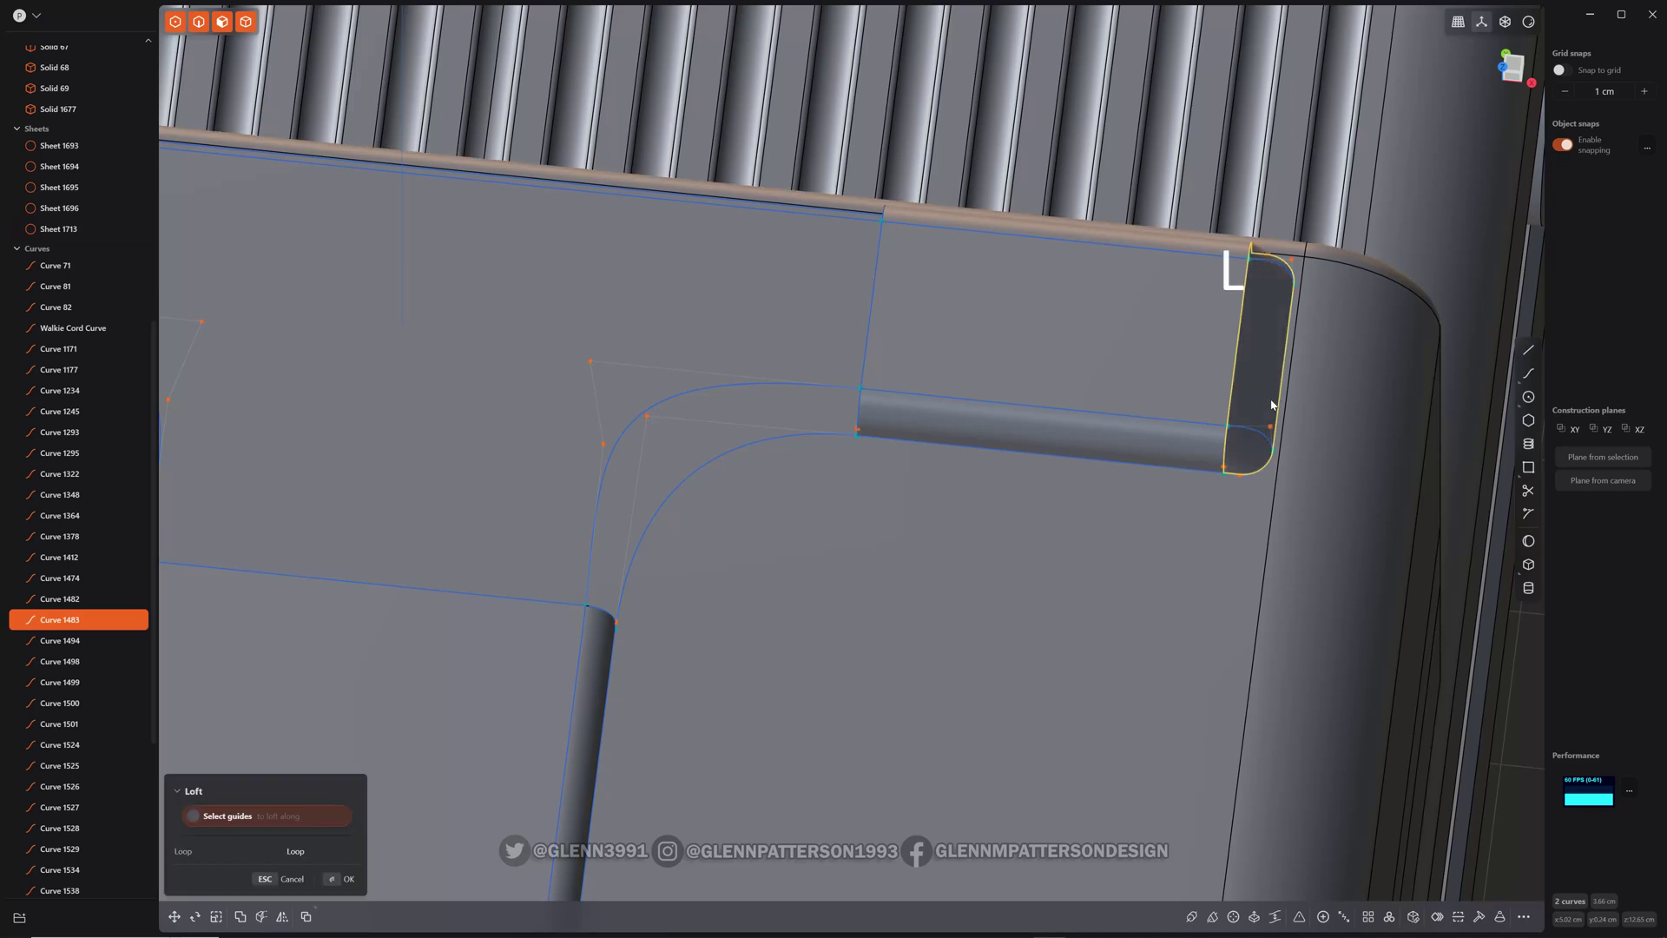
pyautogui.click(1263, 437)
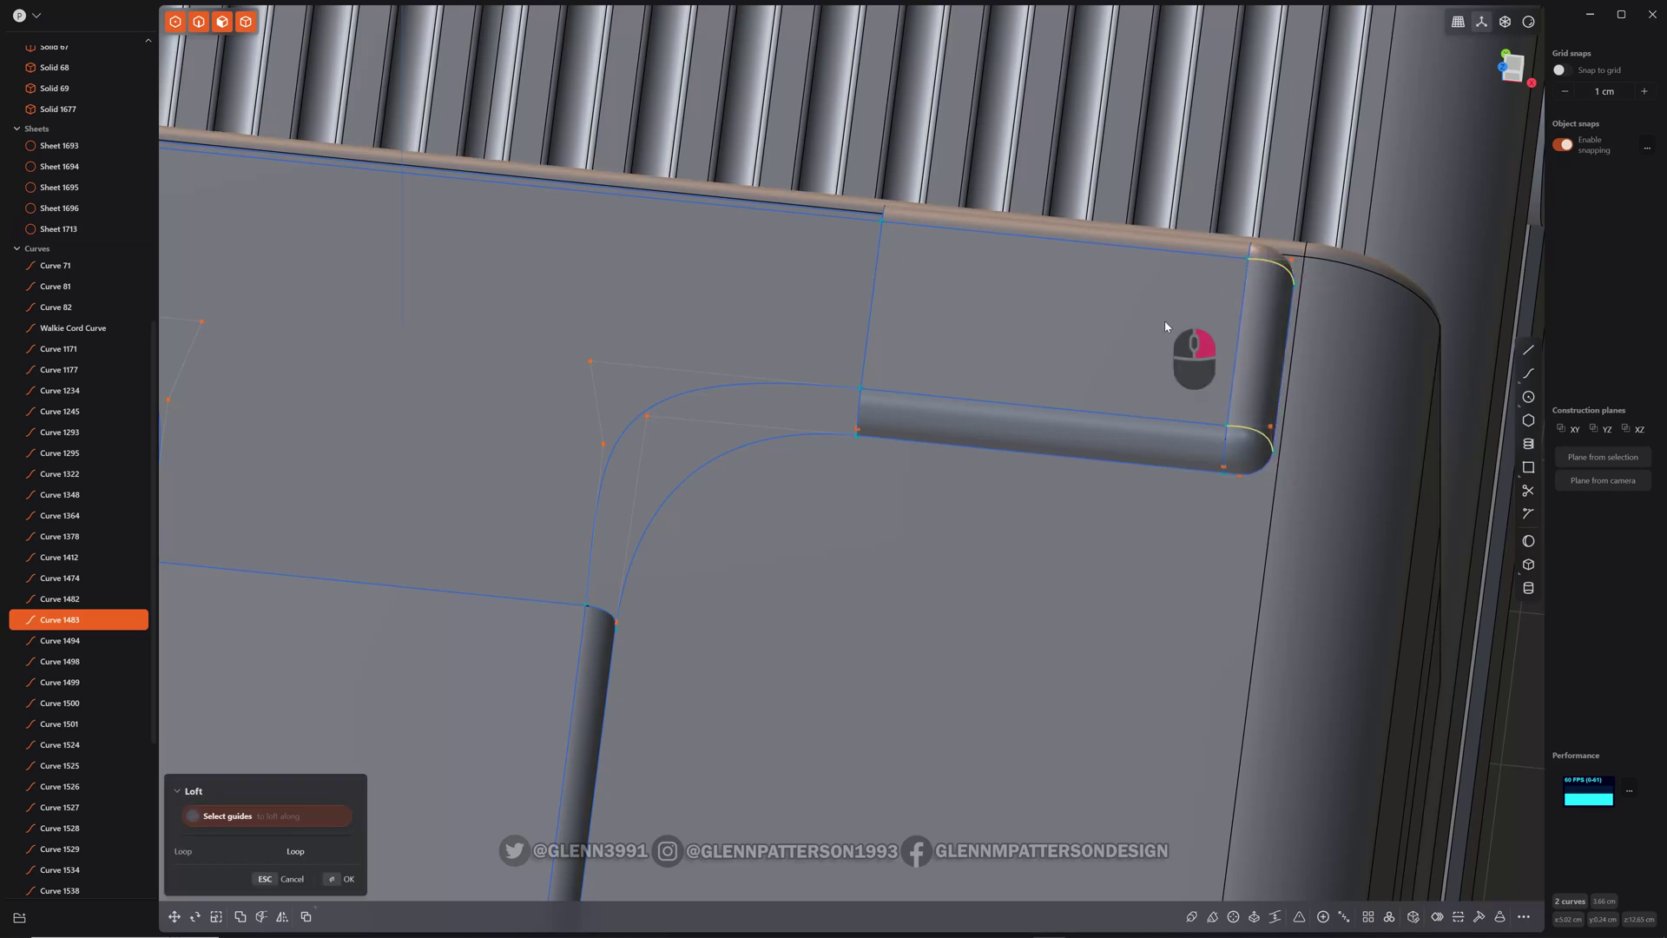
pyautogui.press('Return')
pyautogui.moveTo(407, 399); pyautogui.dragTo(335, 373, button='middle')
pyautogui.keyDown('shift'); pyautogui.moveTo(669, 320); pyautogui.dragTo(1014, 534, button='middle'); pyautogui.keyUp('shift')
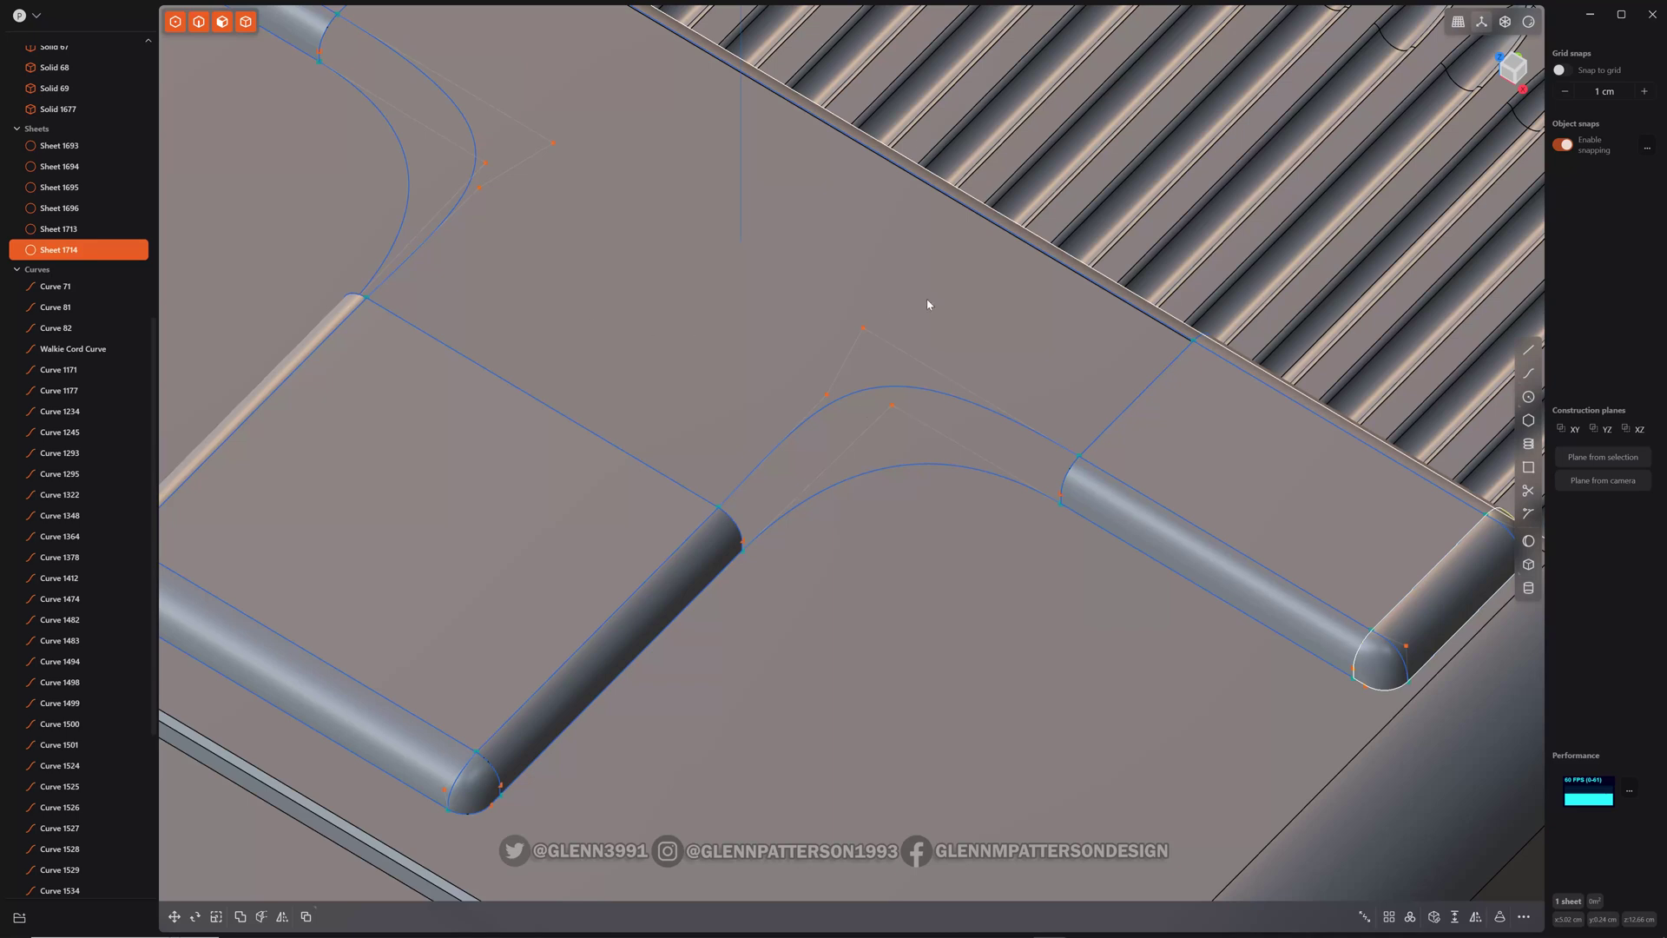
# - Split the T-panel's inner bend and edge curves into separate segments with Alt+J
pyautogui.moveTo(928, 304); pyautogui.dragTo(752, 316, button='middle')
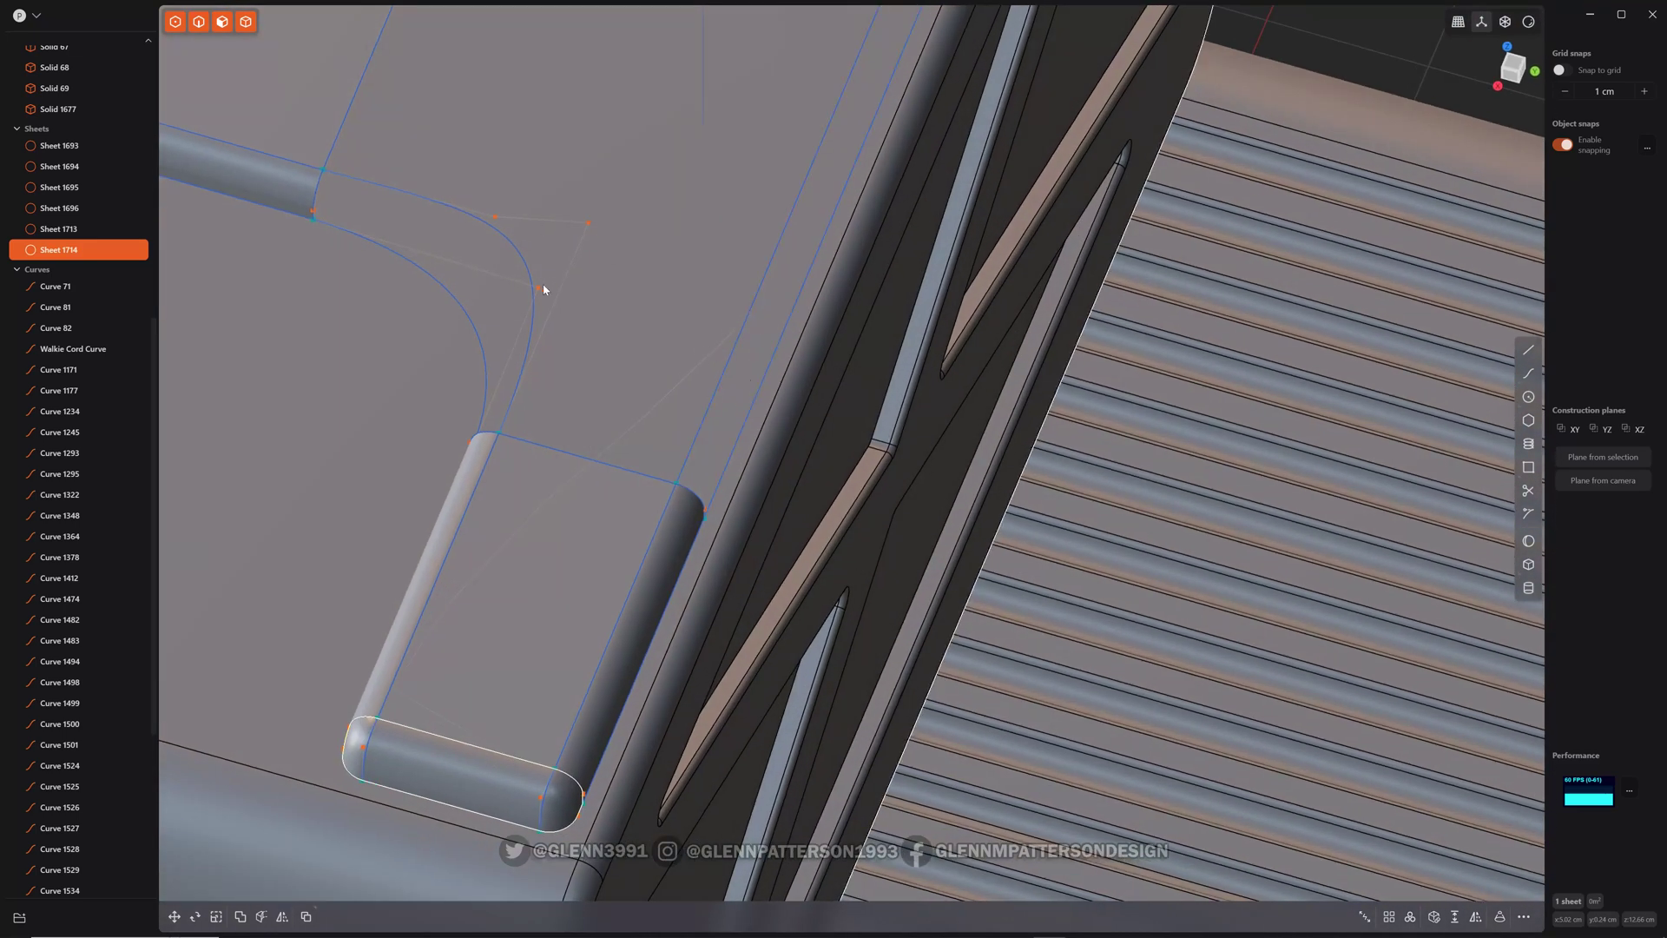
pyautogui.moveTo(592, 227); pyautogui.dragTo(616, 59, button='middle')
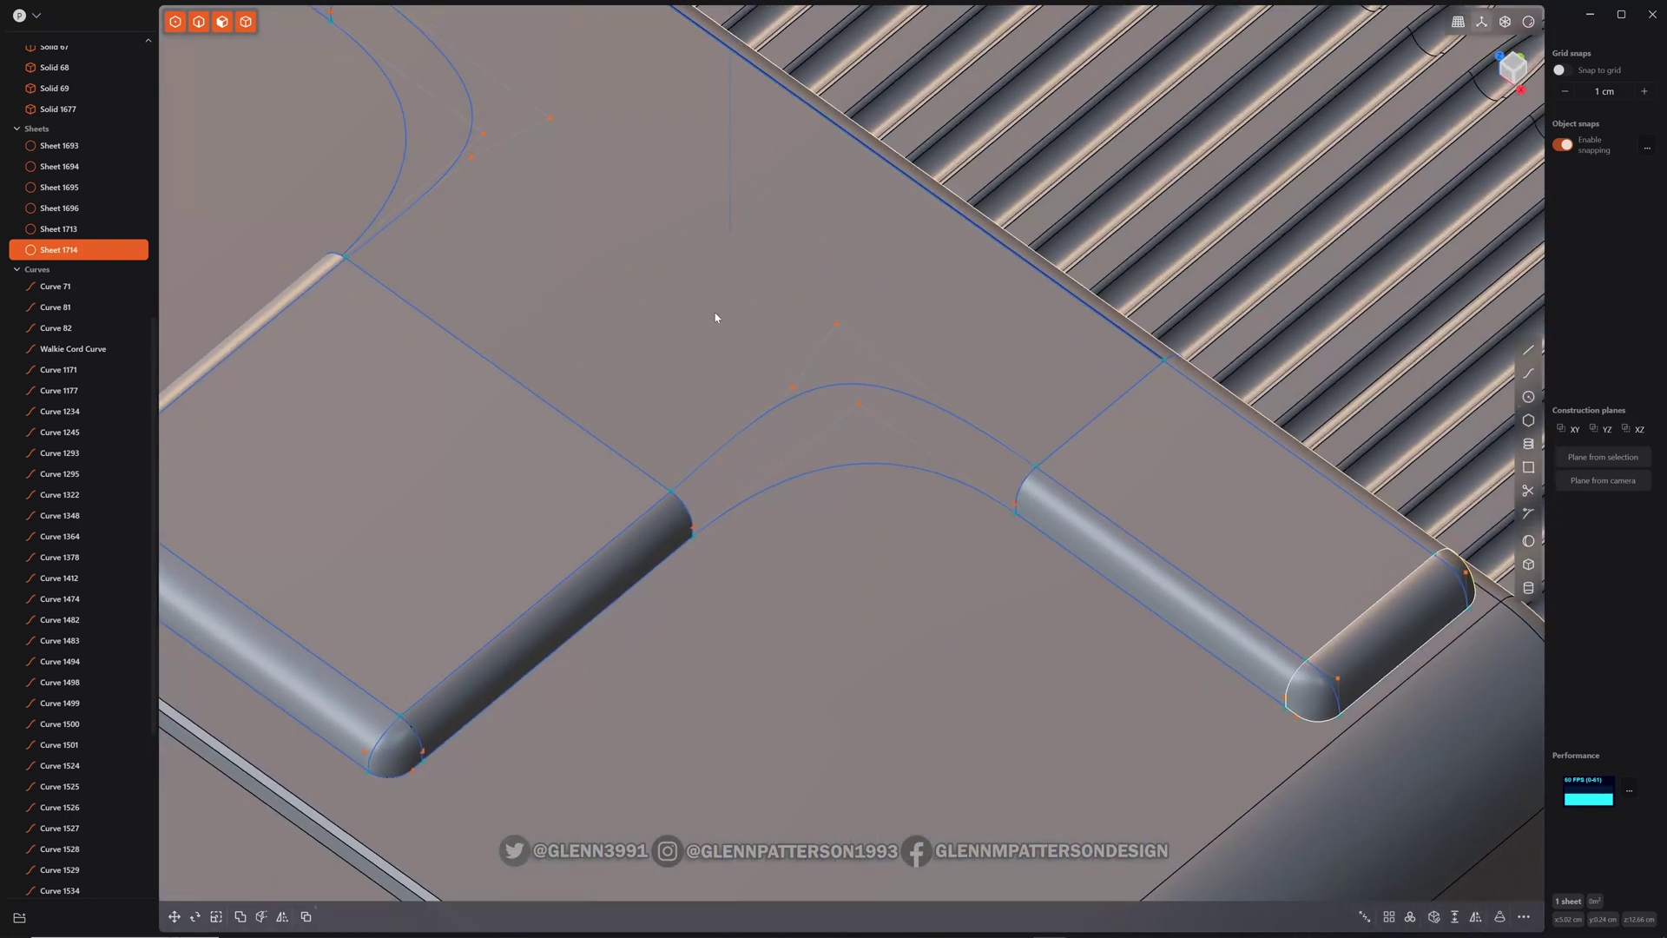
pyautogui.click(854, 469)
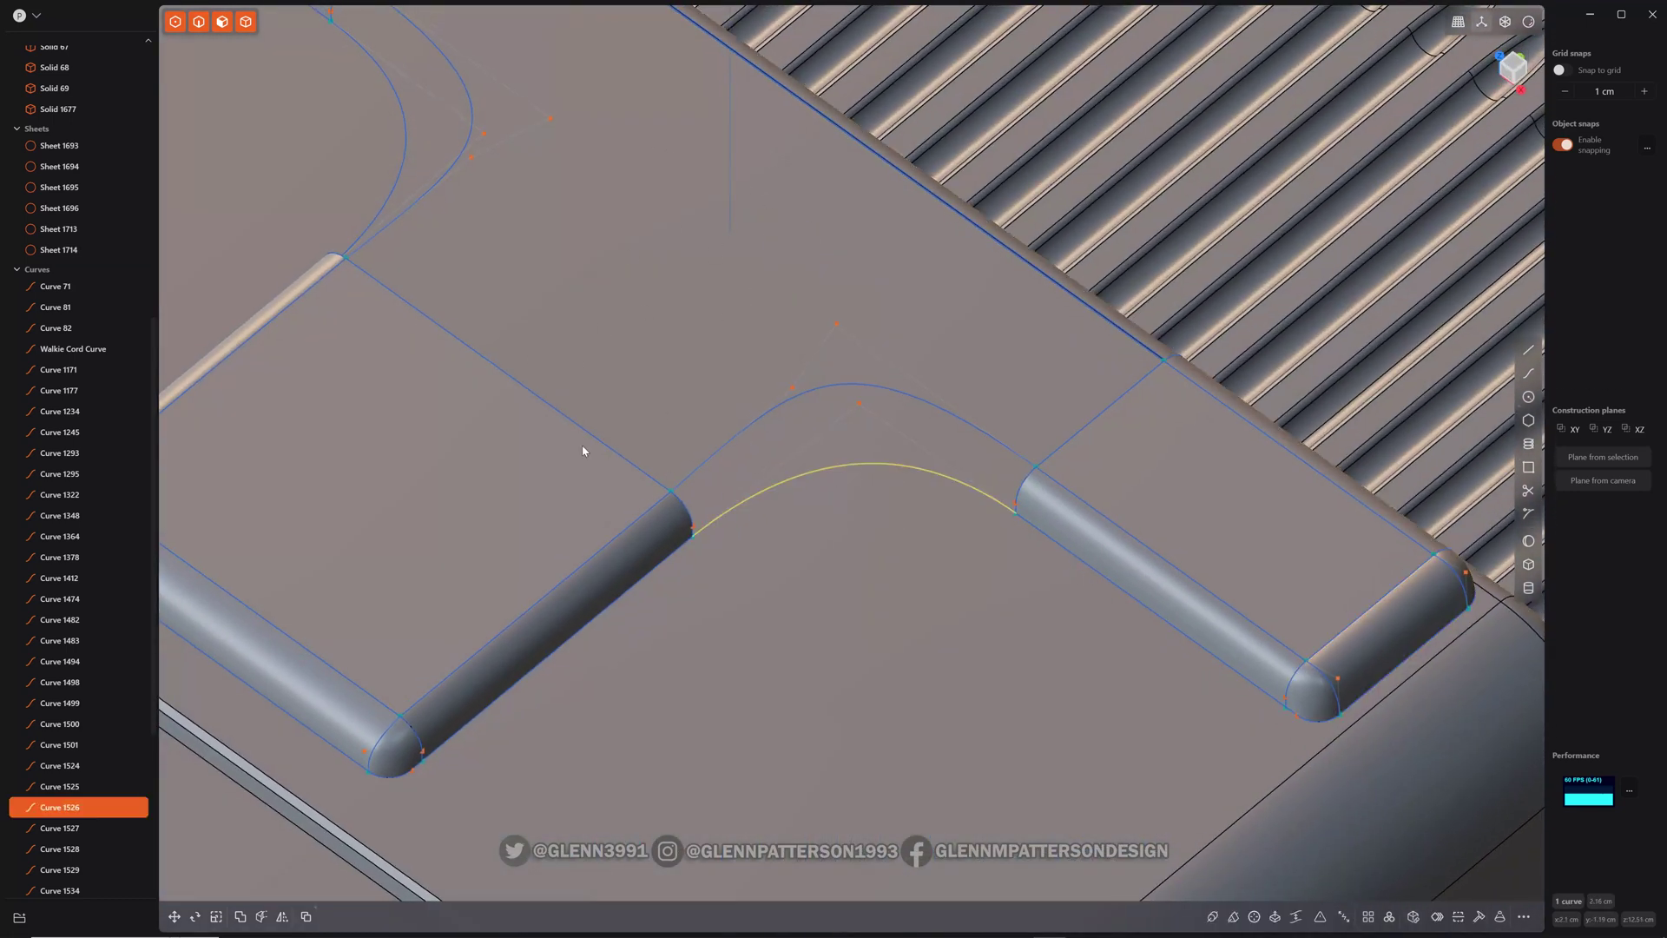
pyautogui.click(686, 509)
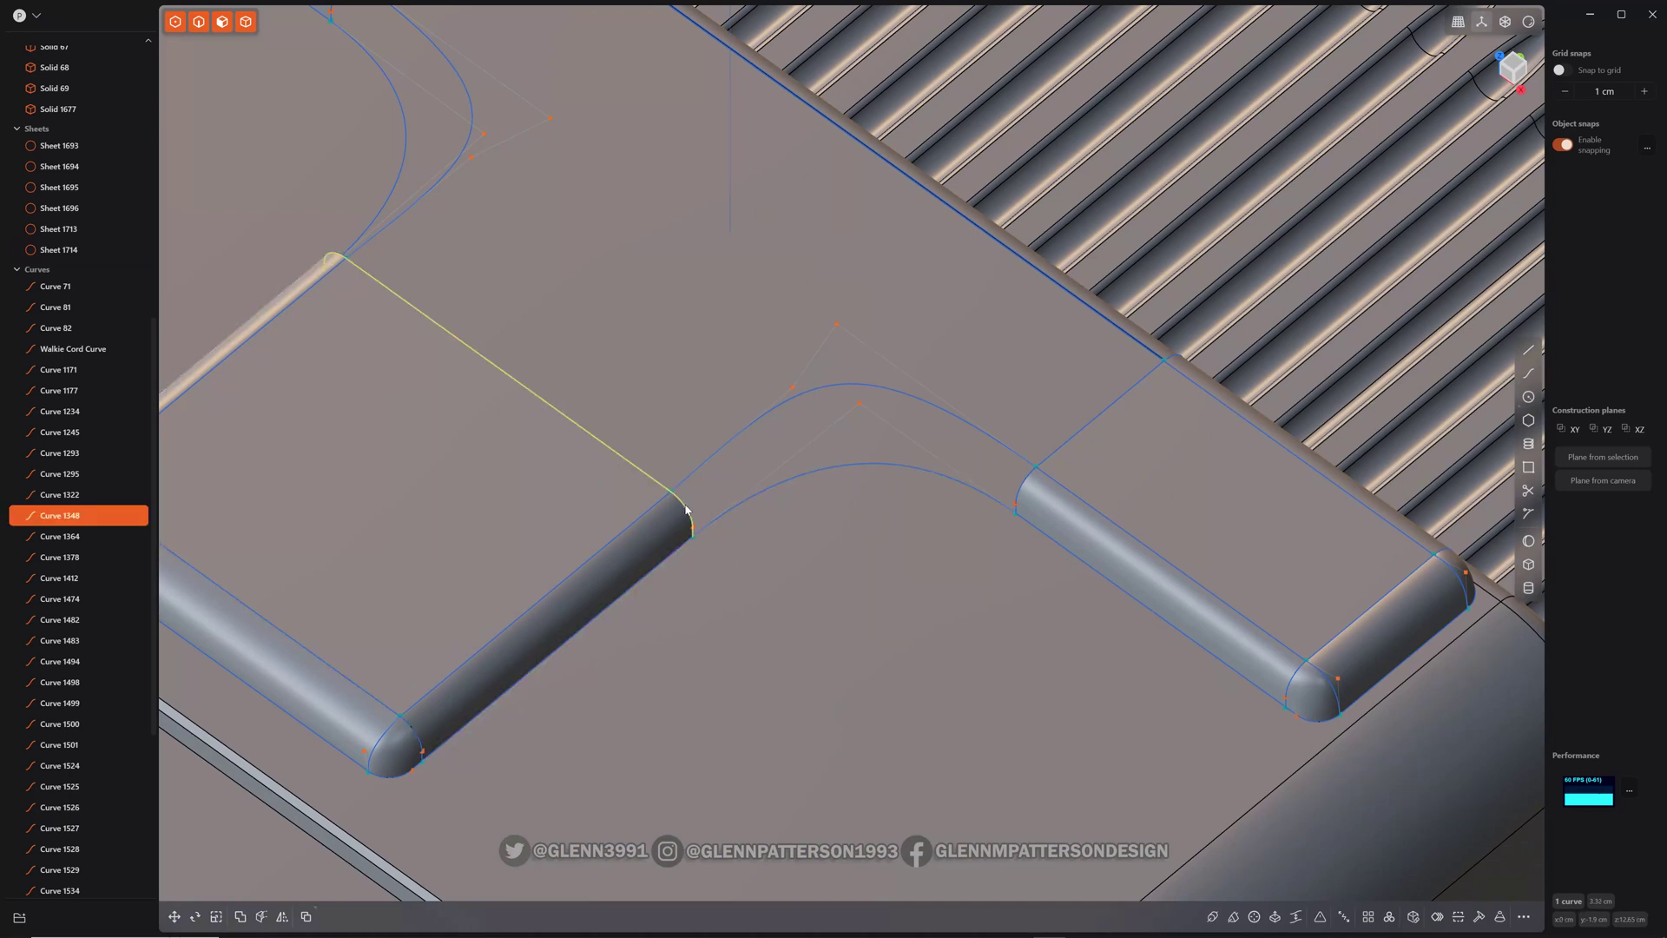
pyautogui.keyDown('shift'); pyautogui.click(1089, 430); pyautogui.keyUp('shift')
pyautogui.keyDown('shift'); pyautogui.moveTo(1089, 430); pyautogui.dragTo(595, 171, button='middle'); pyautogui.keyUp('shift')
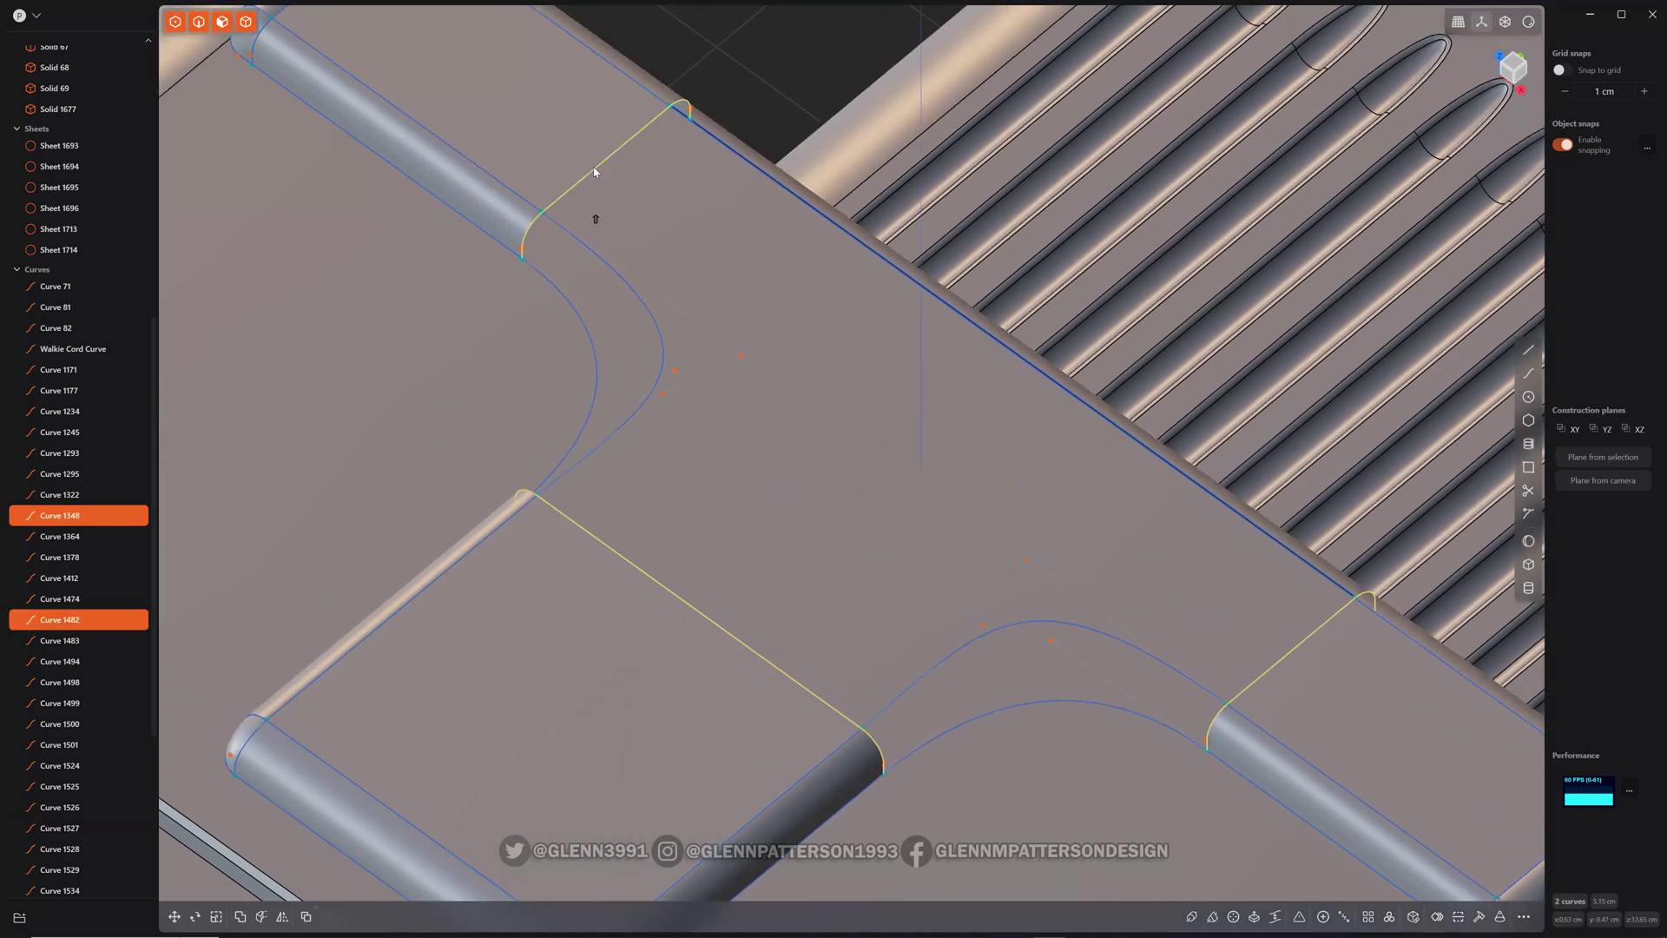
pyautogui.keyDown('shift'); pyautogui.click(595, 171); pyautogui.keyUp('shift')
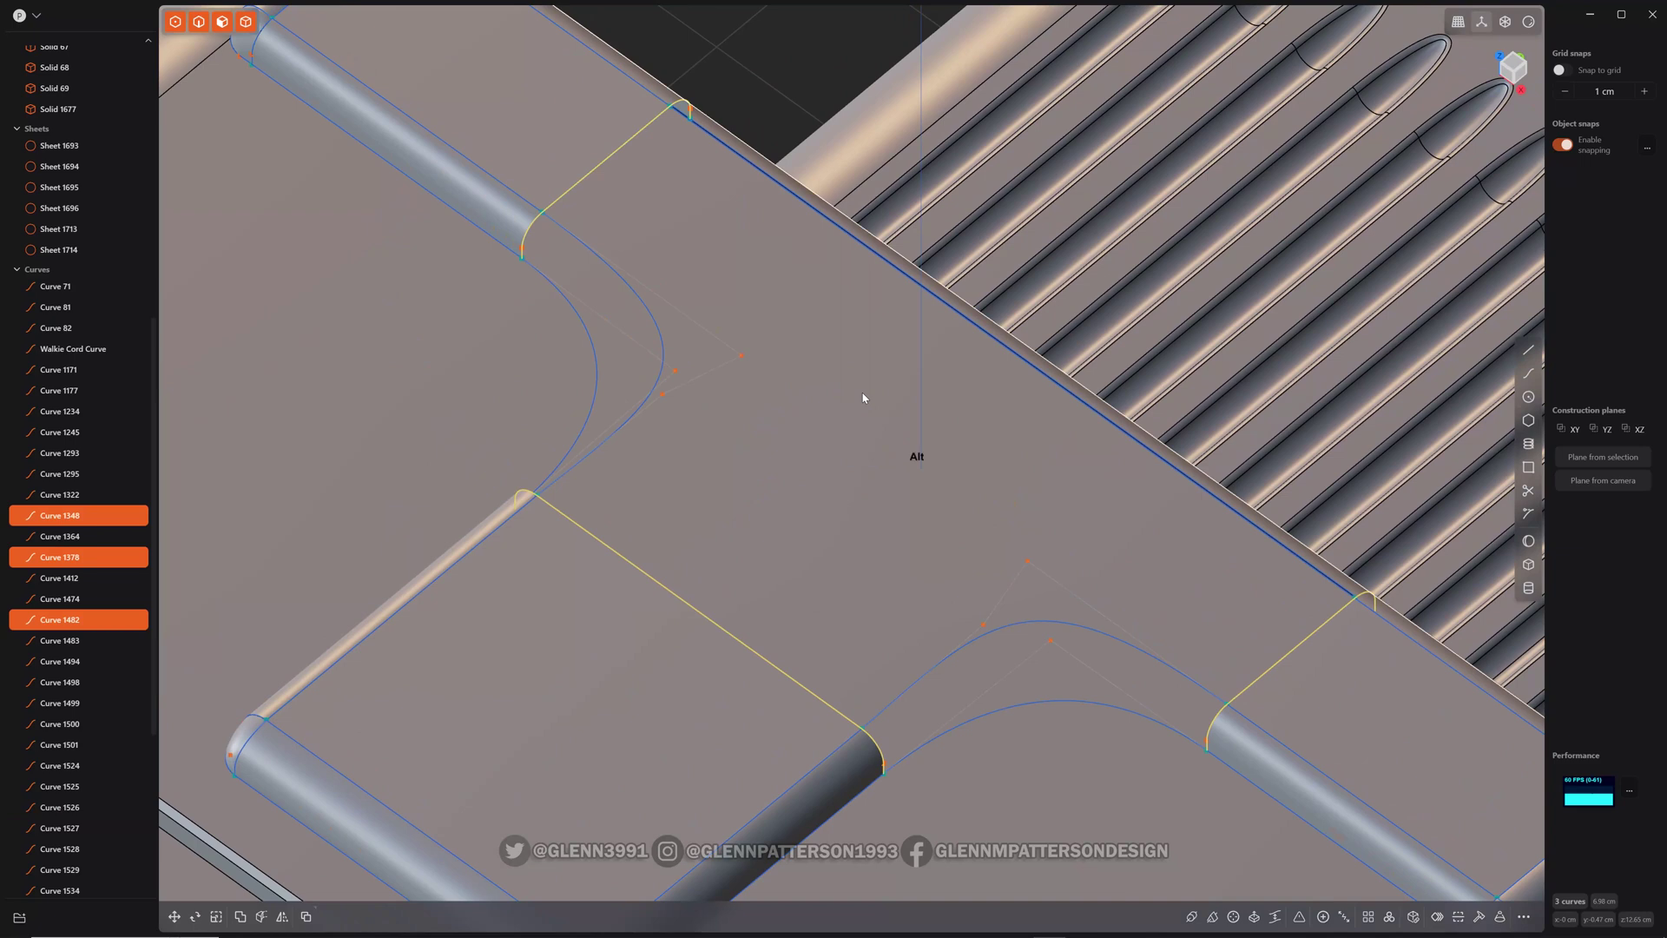
pyautogui.hotkey('alt', 'j')
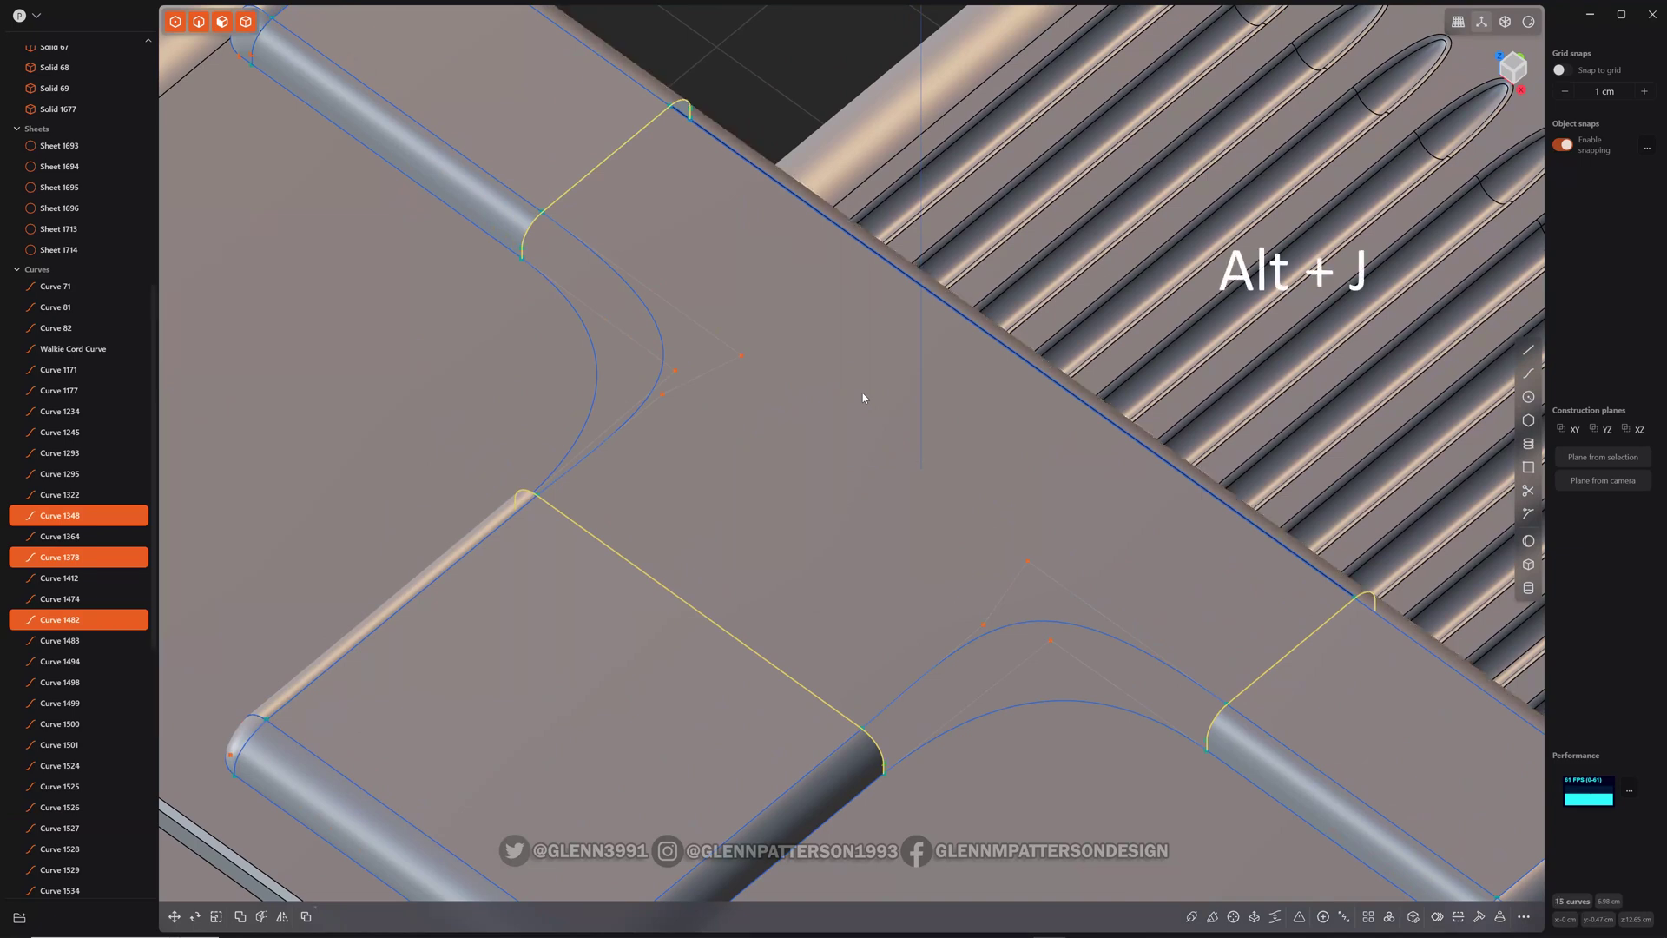
pyautogui.scroll(-10, 52, 677)
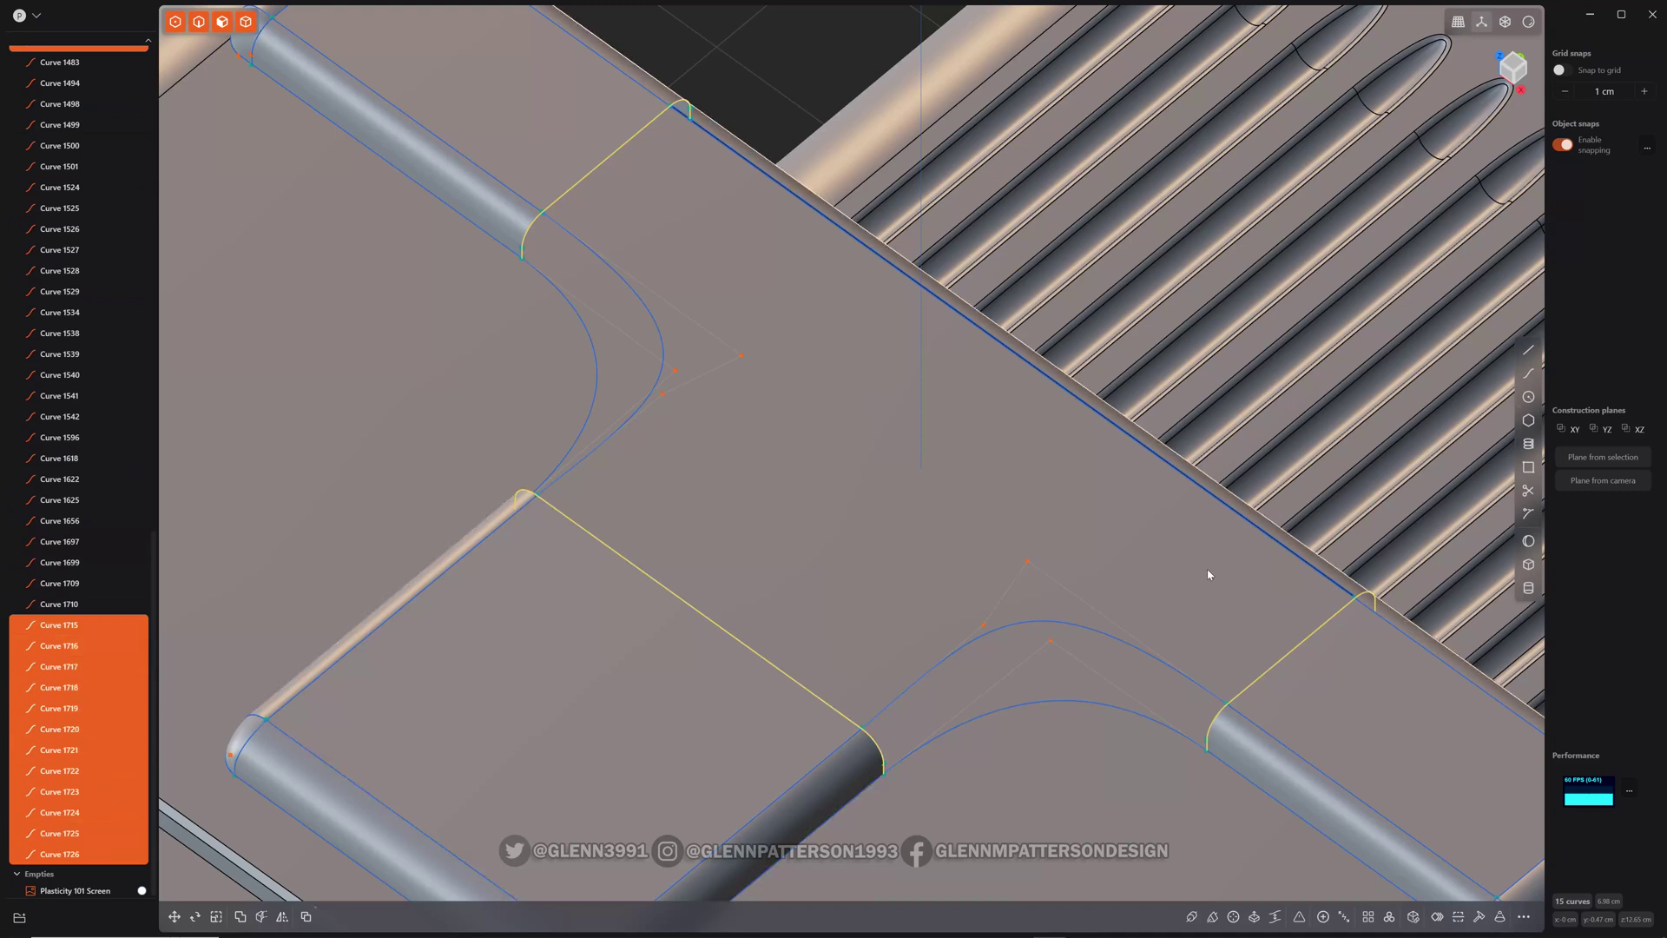
pyautogui.press('Escape')
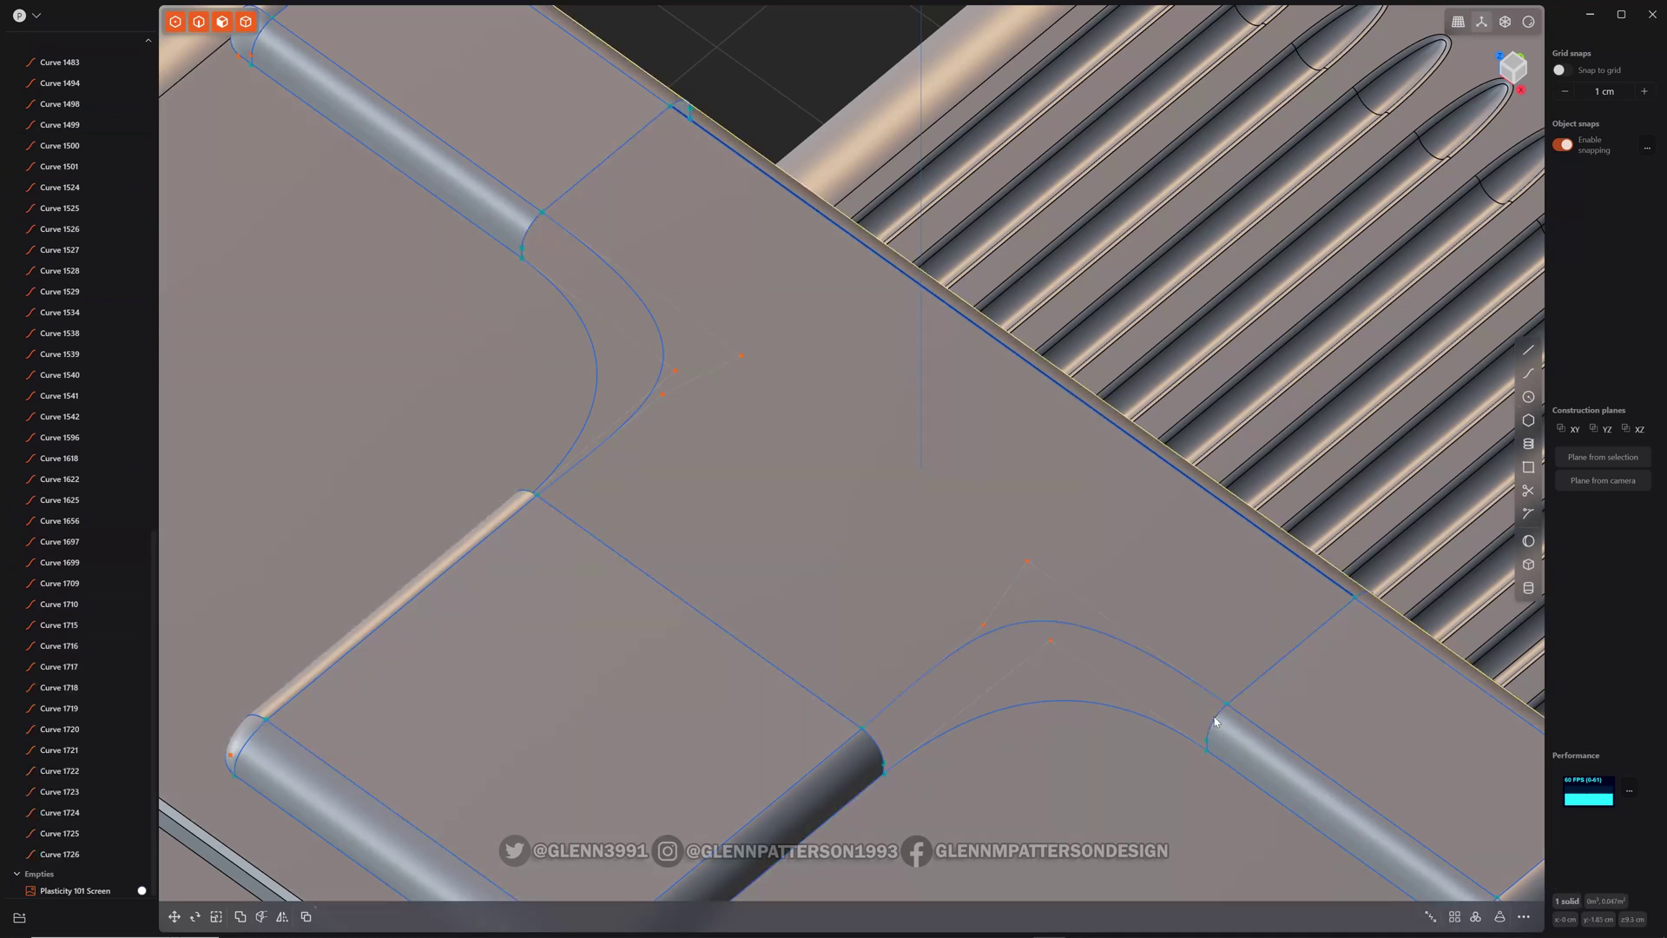
# - Select the tube-end arcs, adjoining edge segments, S-curve and end curves to be joined
pyautogui.click(1215, 722)
pyautogui.press('shift')
pyautogui.keyDown('shift'); pyautogui.click(1207, 749); pyautogui.keyUp('shift')
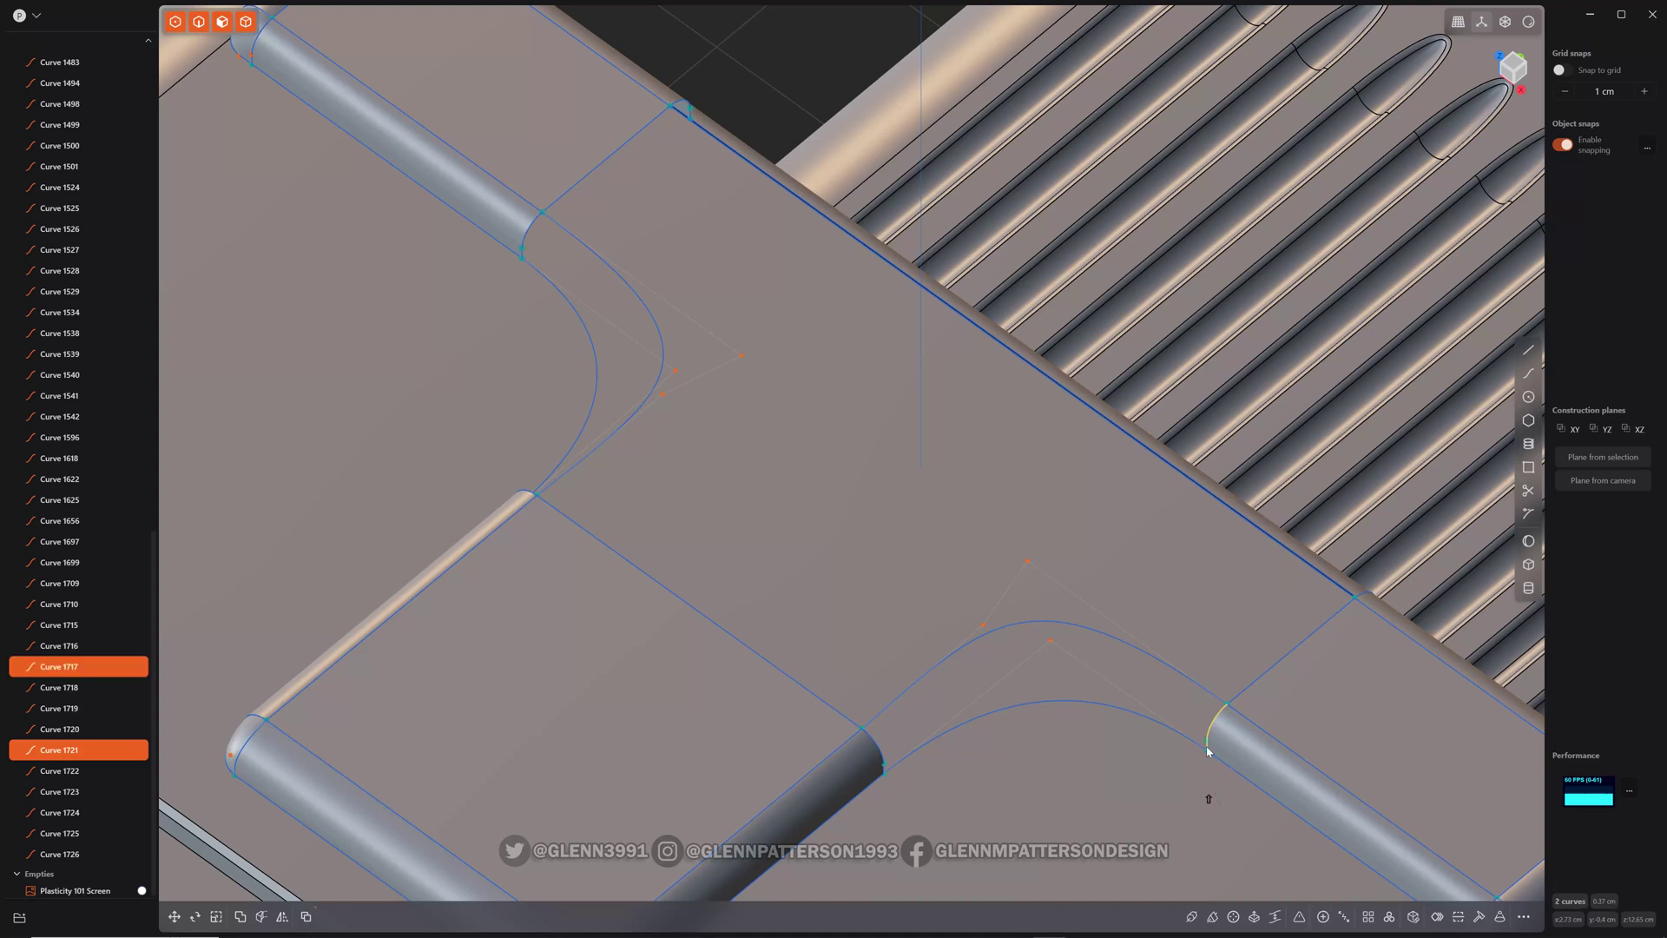
pyautogui.keyDown('shift'); pyautogui.click(876, 751); pyautogui.keyUp('shift')
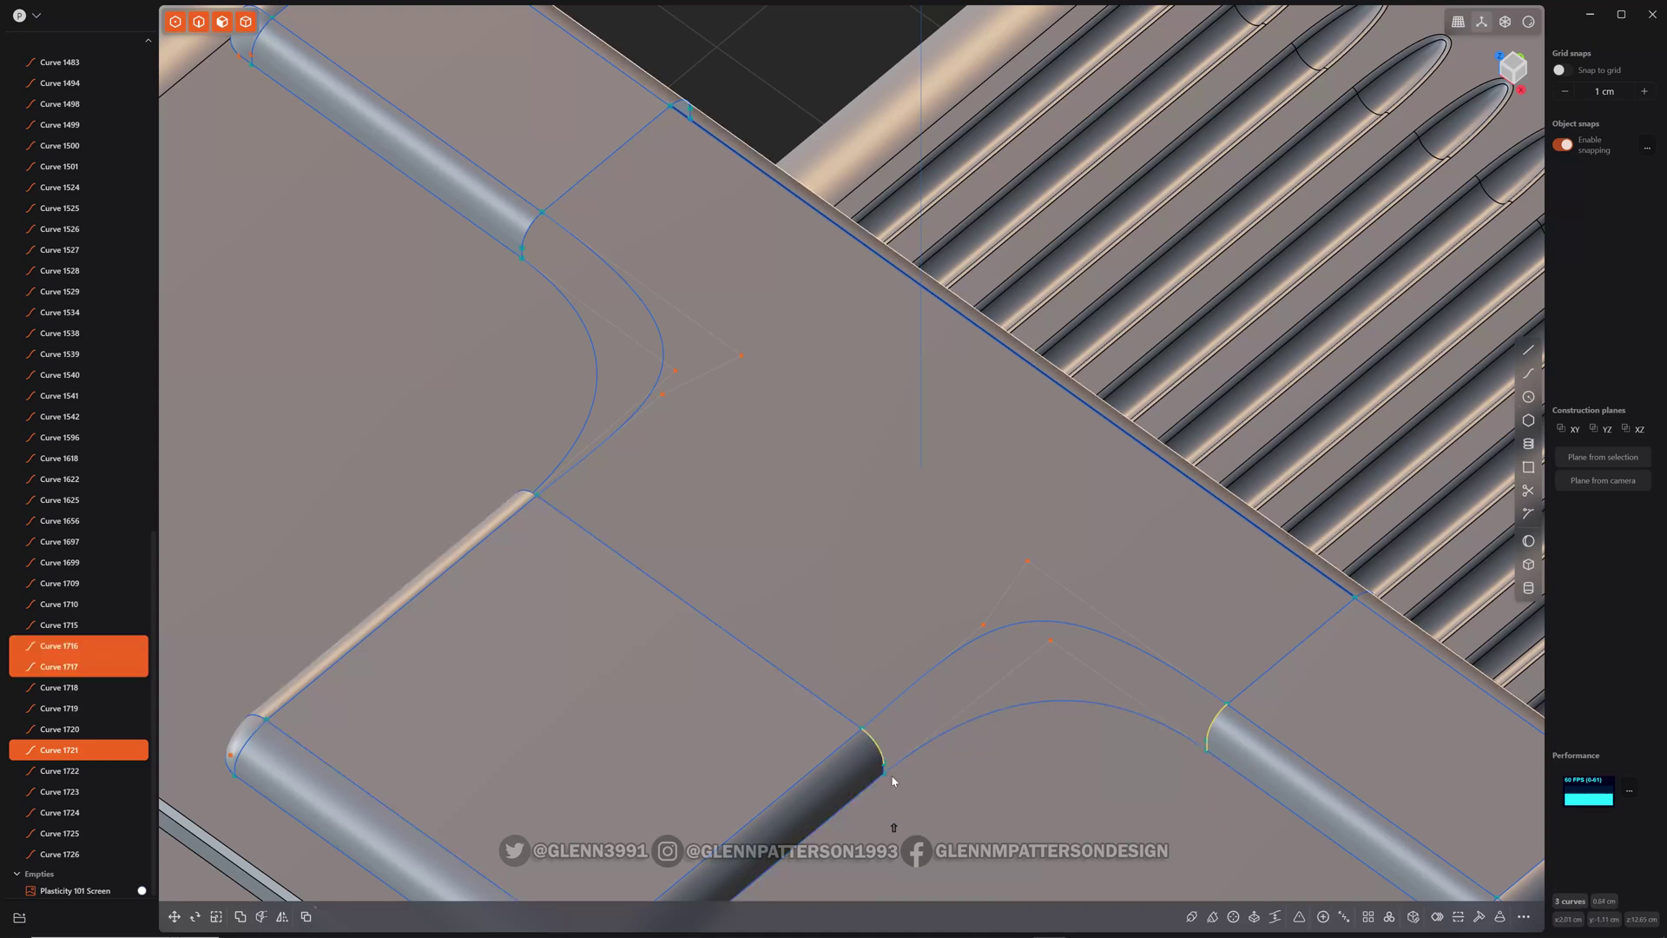
pyautogui.keyDown('shift'); pyautogui.click(884, 766); pyautogui.keyUp('shift')
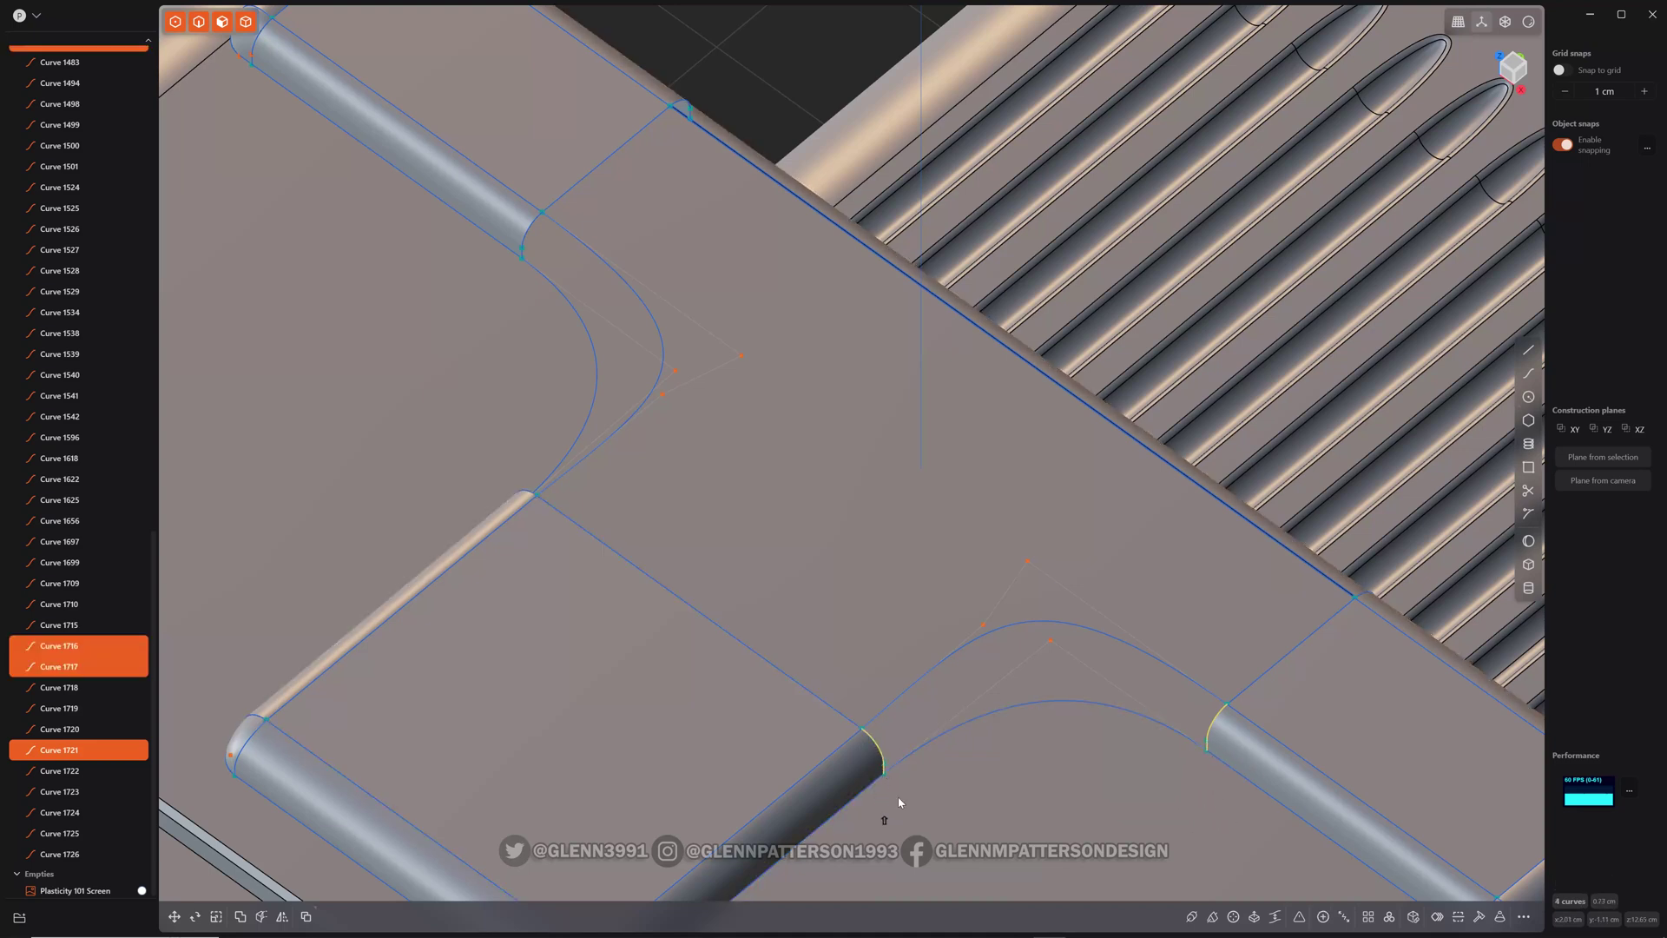
pyautogui.keyDown('shift'); pyautogui.click(525, 498); pyautogui.keyUp('shift')
pyautogui.moveTo(551, 521); pyautogui.dragTo(961, 556, button='middle')
pyautogui.keyDown('shift'); pyautogui.click(961, 556); pyautogui.keyUp('shift')
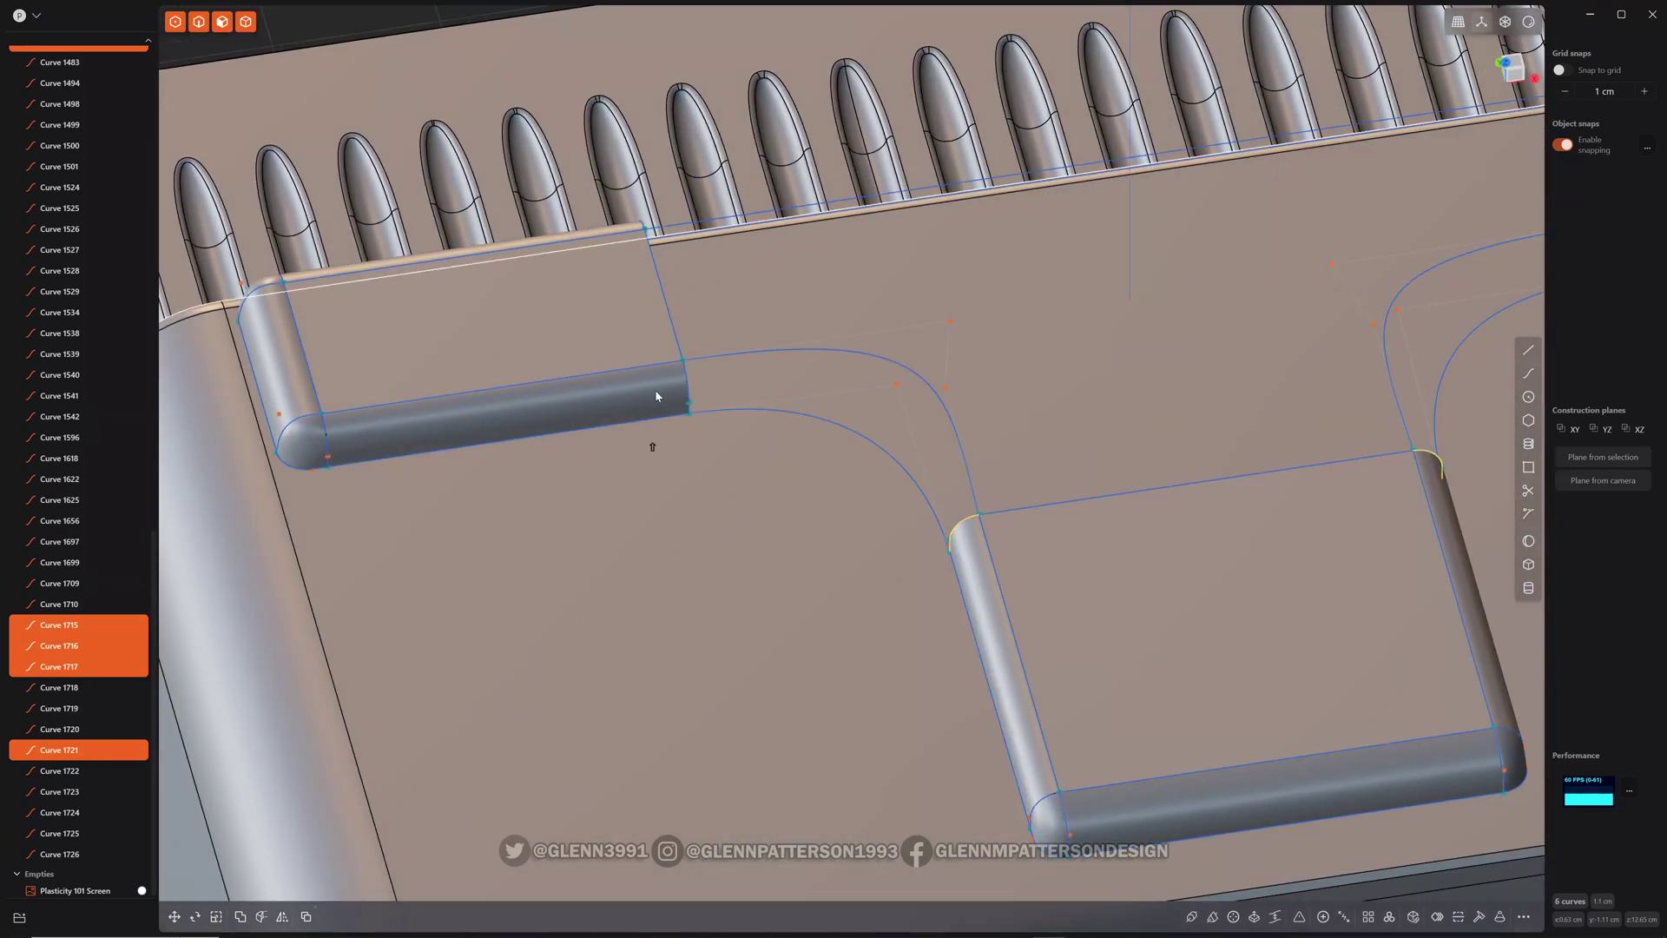
pyautogui.keyDown('shift'); pyautogui.click(692, 395); pyautogui.keyUp('shift')
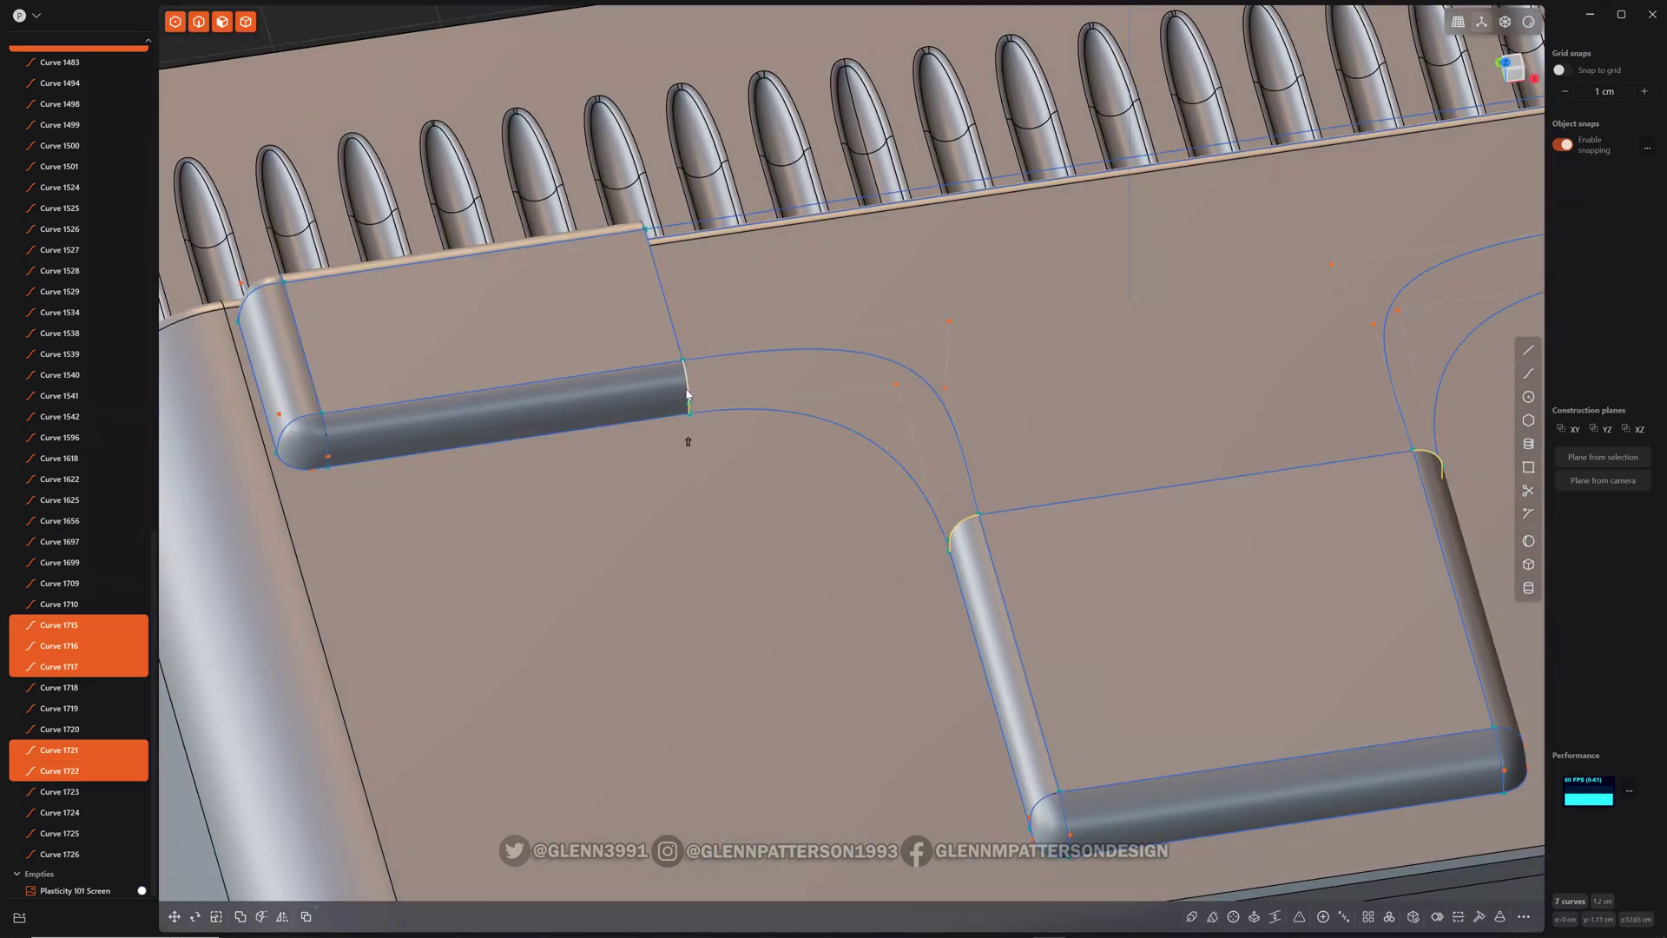
pyautogui.keyDown('shift'); pyautogui.click(687, 392); pyautogui.keyUp('shift')
# - Add the remaining segments and corner arc, and join all 12 into six continuous curves
pyautogui.moveTo(842, 316); pyautogui.dragTo(665, 244, button='middle')
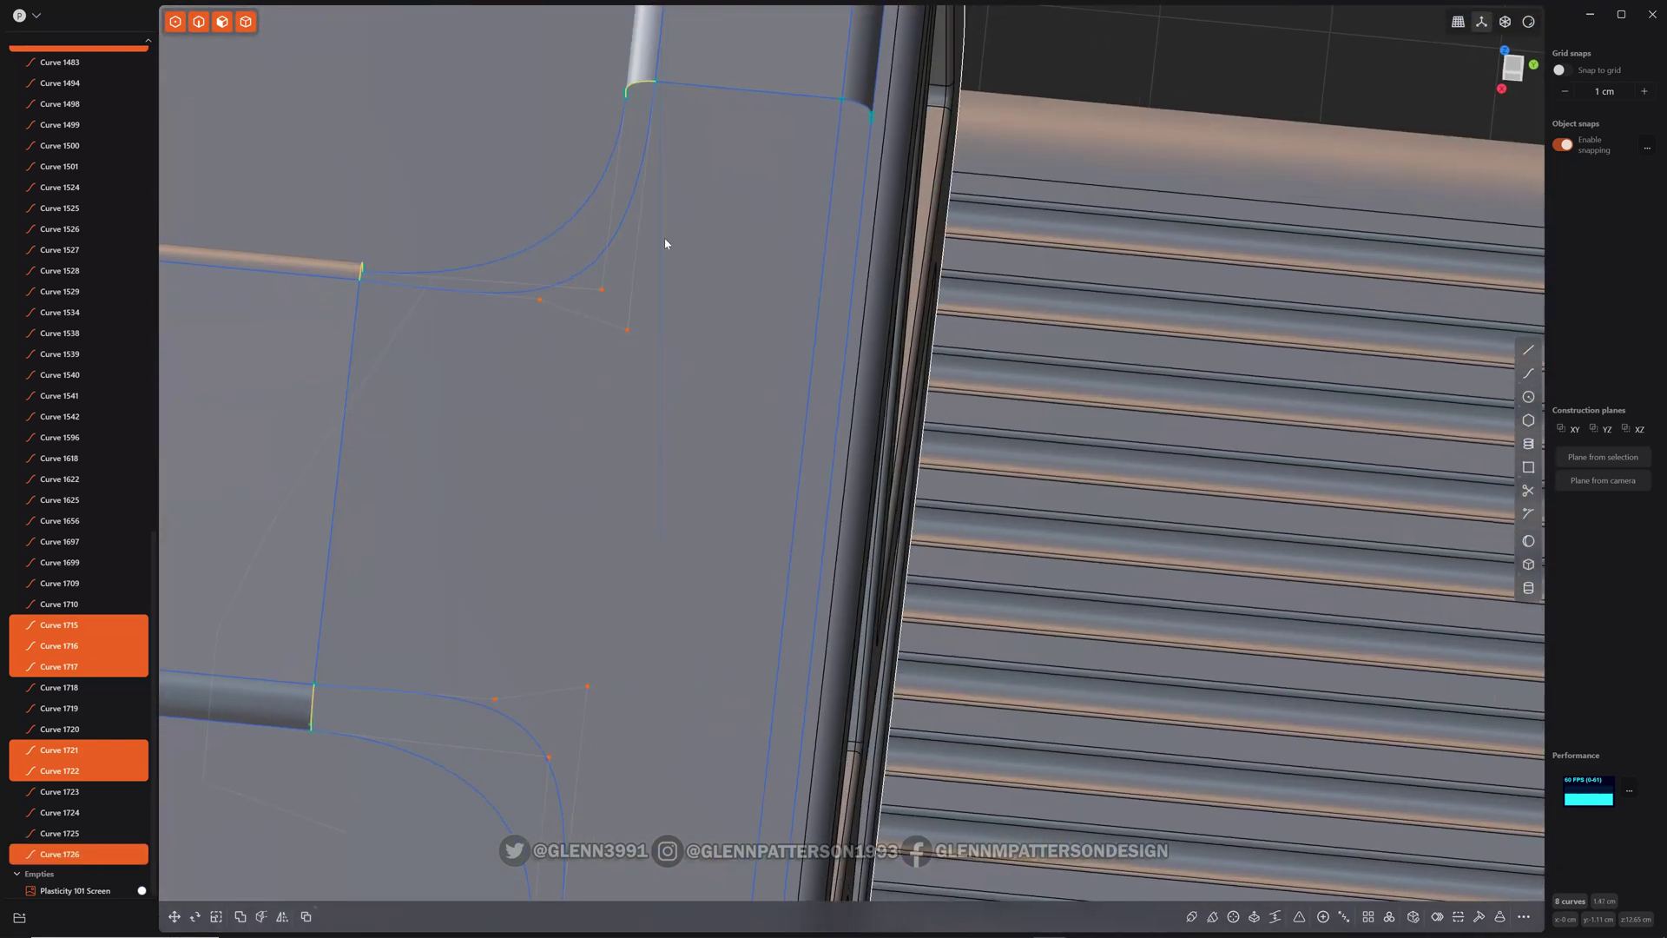
pyautogui.keyDown('shift'); pyautogui.click(854, 111); pyautogui.keyUp('shift')
pyautogui.moveTo(854, 111); pyautogui.dragTo(1017, 87, button='middle')
pyautogui.keyDown('shift'); pyautogui.click(1013, 89); pyautogui.keyUp('shift')
pyautogui.moveTo(495, 287); pyautogui.dragTo(695, 441, button='middle')
pyautogui.keyDown('shift'); pyautogui.click(673, 469); pyautogui.keyUp('shift')
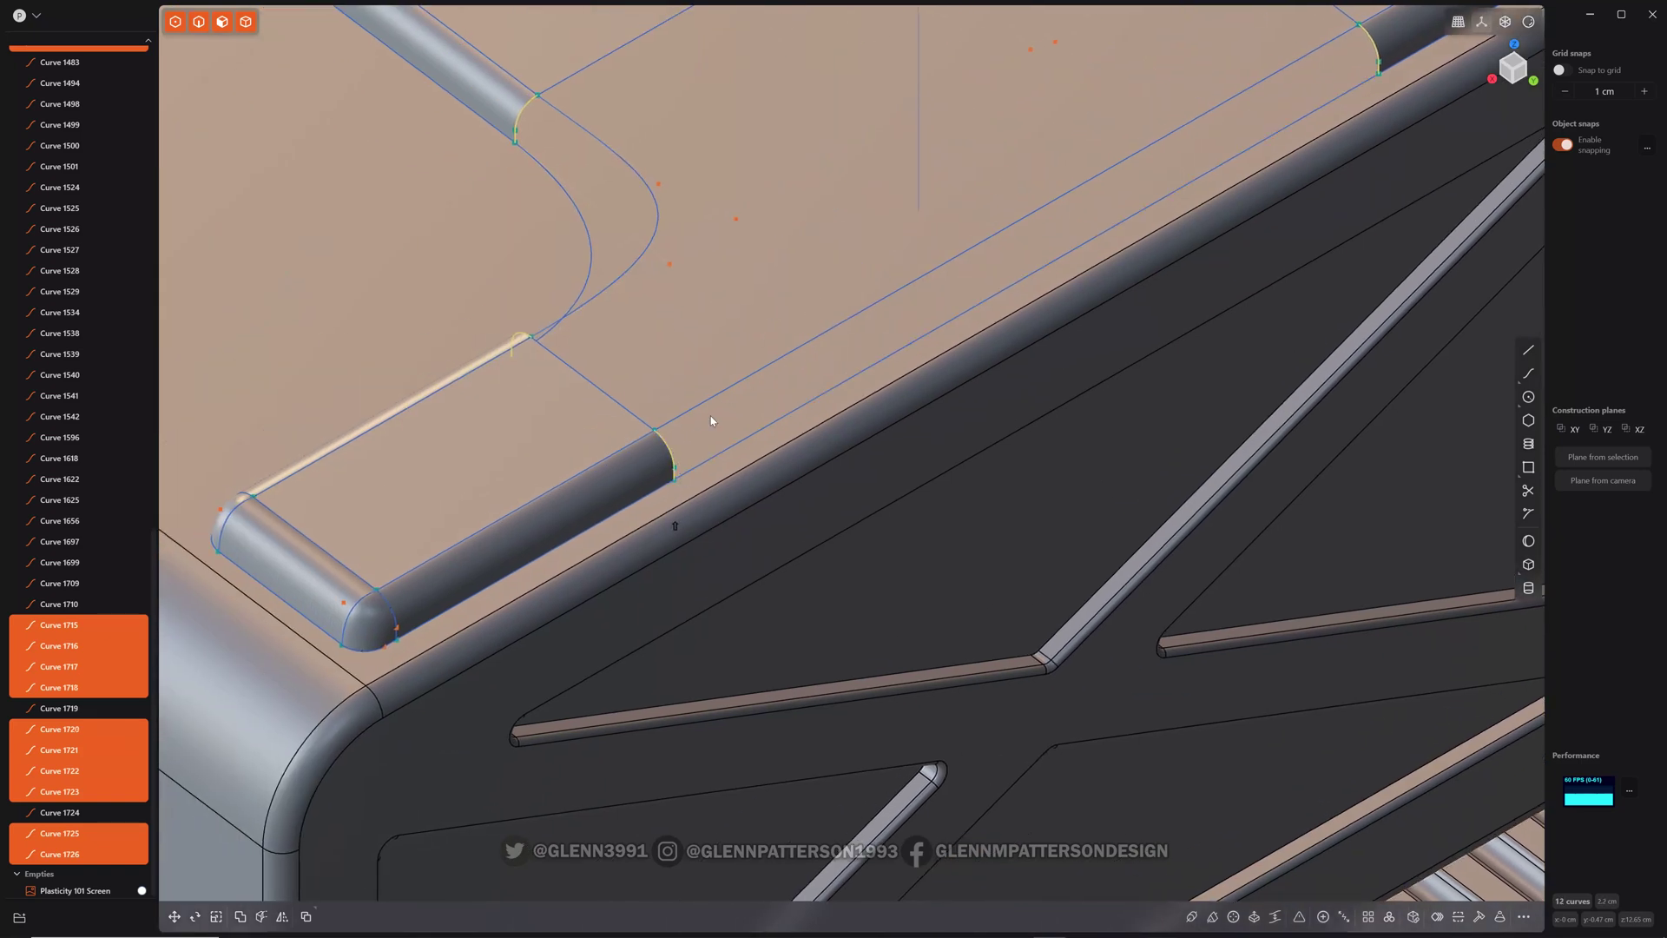
pyautogui.moveTo(640, 290); pyautogui.dragTo(908, 312, button='middle')
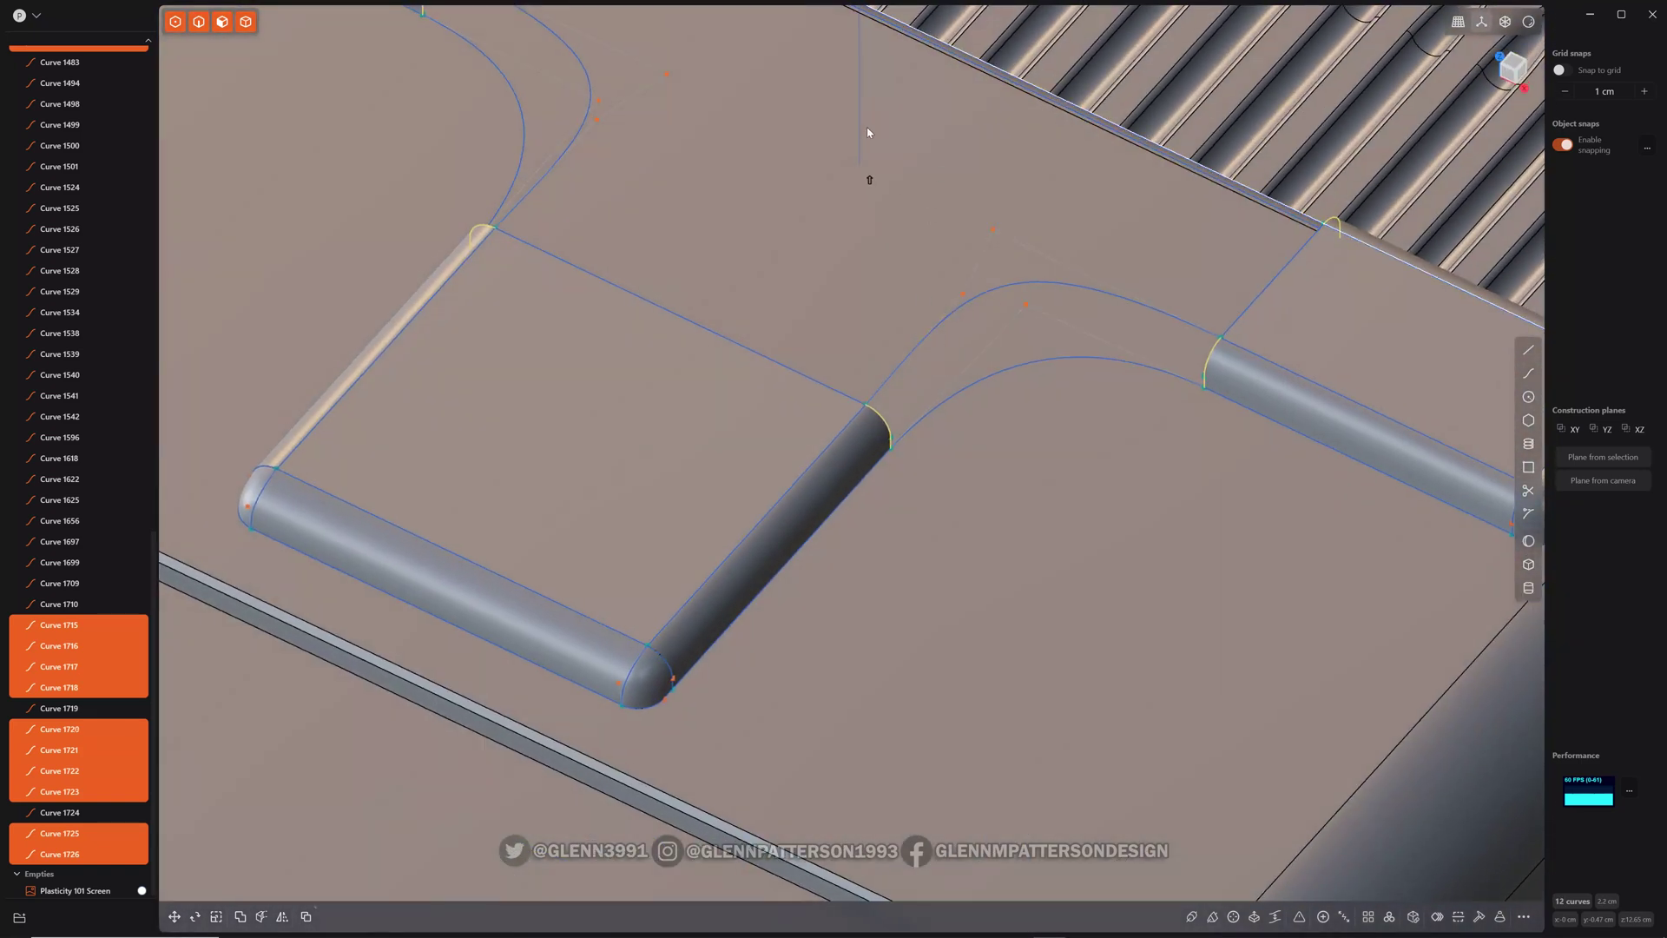
pyautogui.keyDown('shift'); pyautogui.moveTo(867, 143); pyautogui.dragTo(807, 454, button='middle'); pyautogui.keyUp('shift')
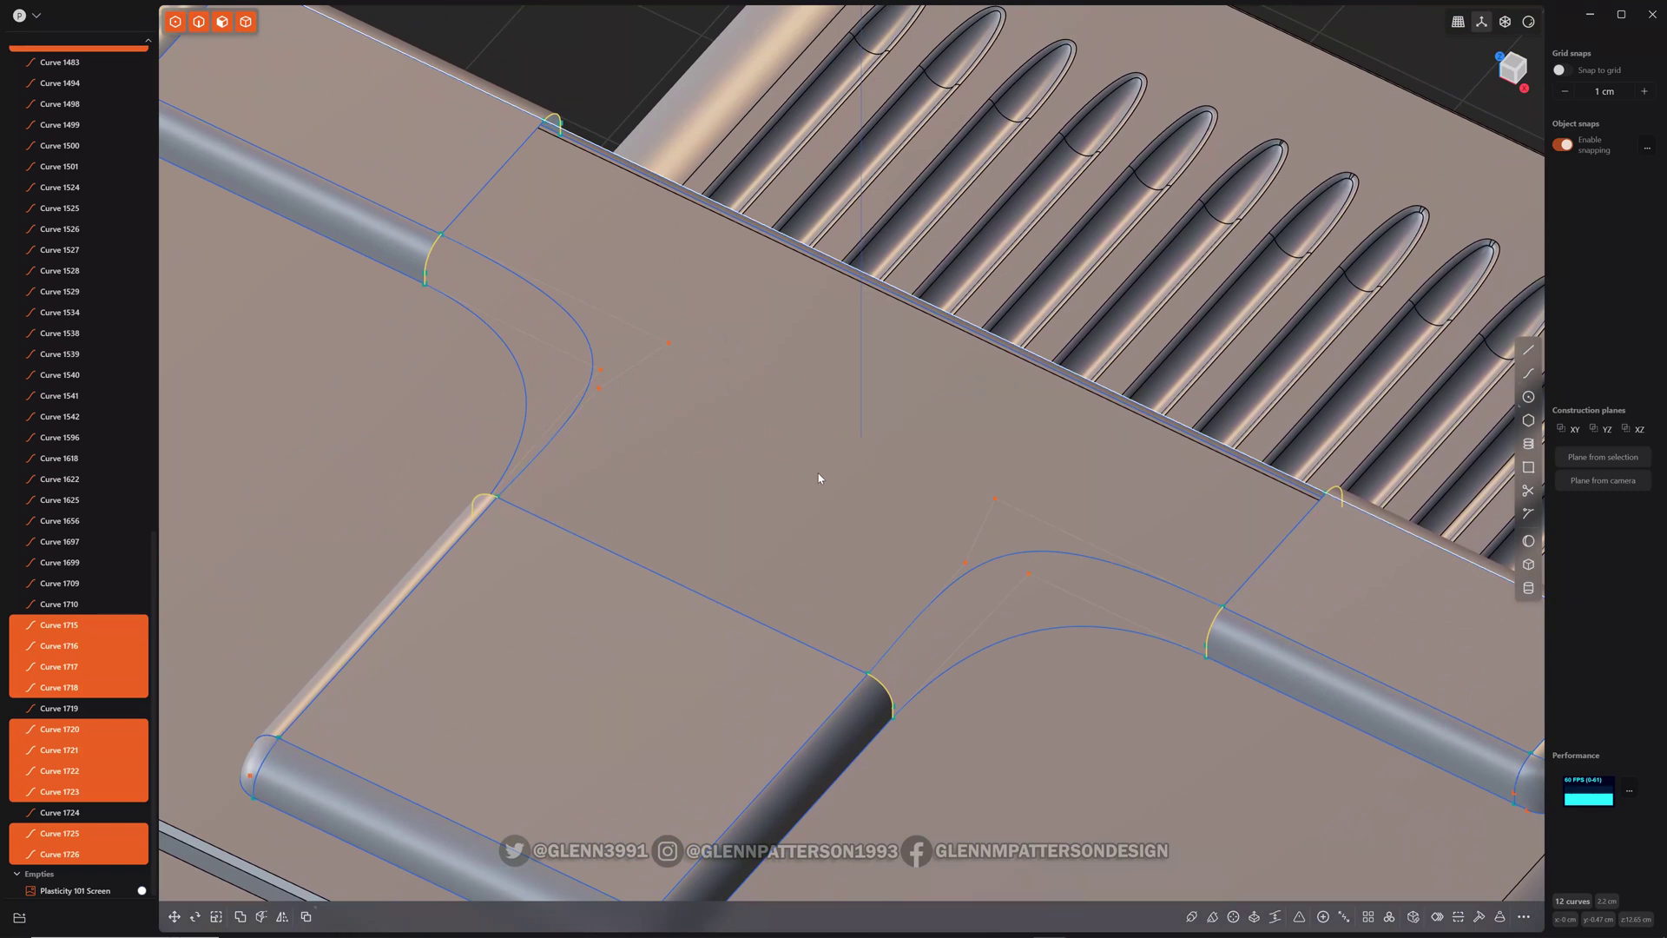
pyautogui.press('j')
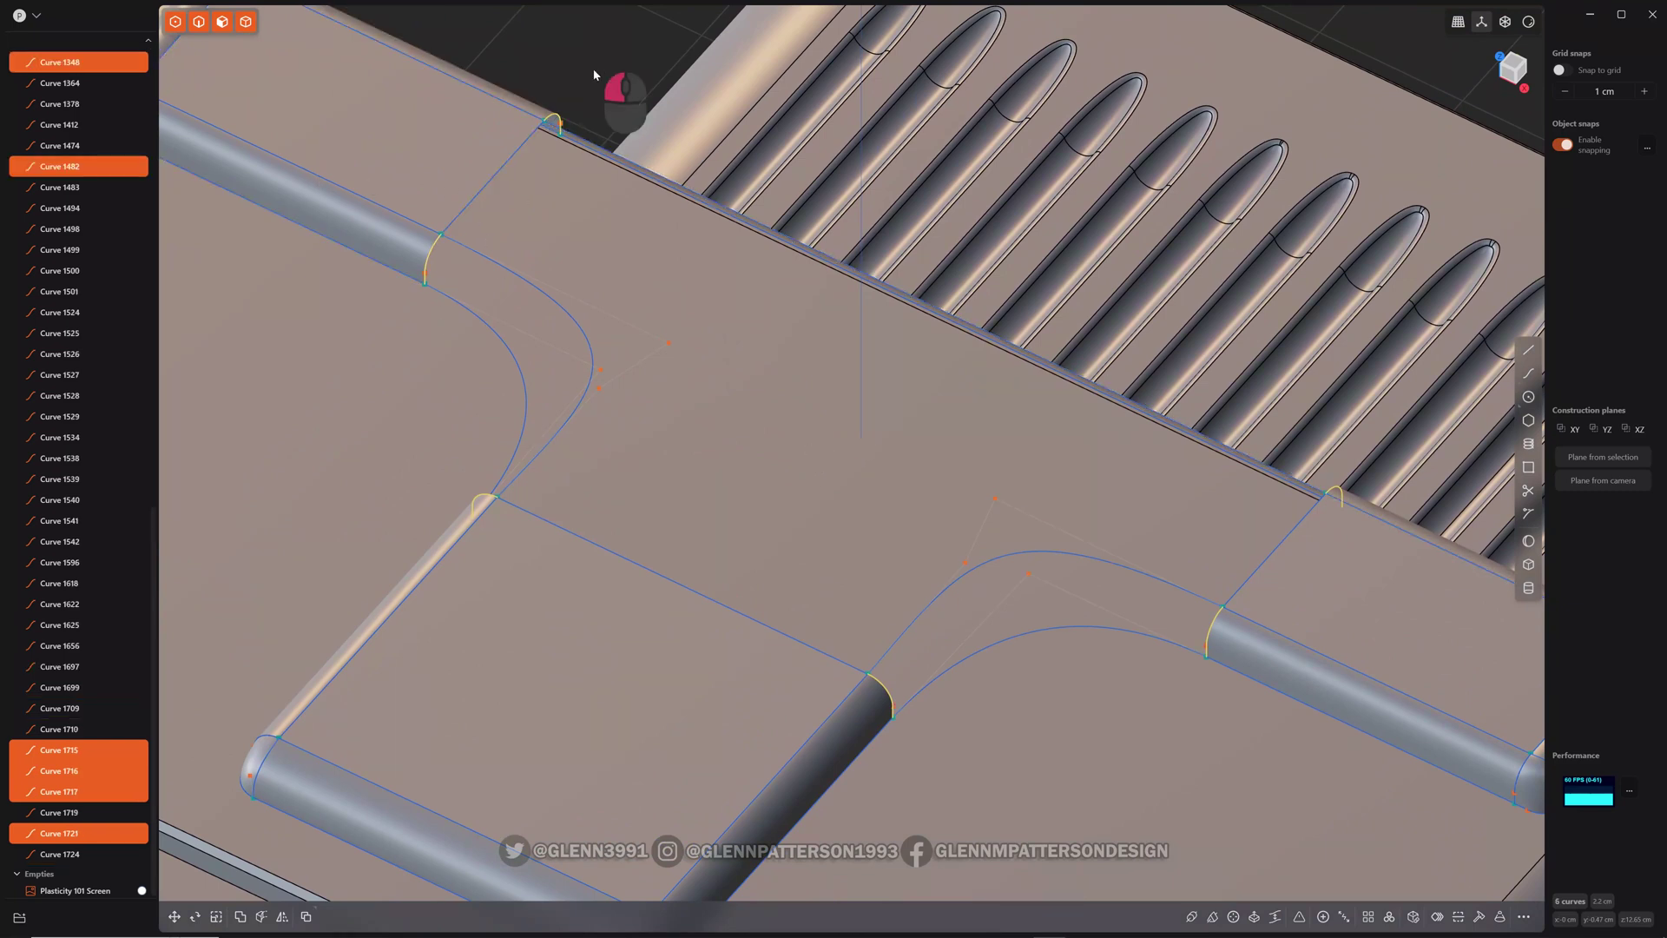
pyautogui.press('Escape')
pyautogui.click(428, 258)
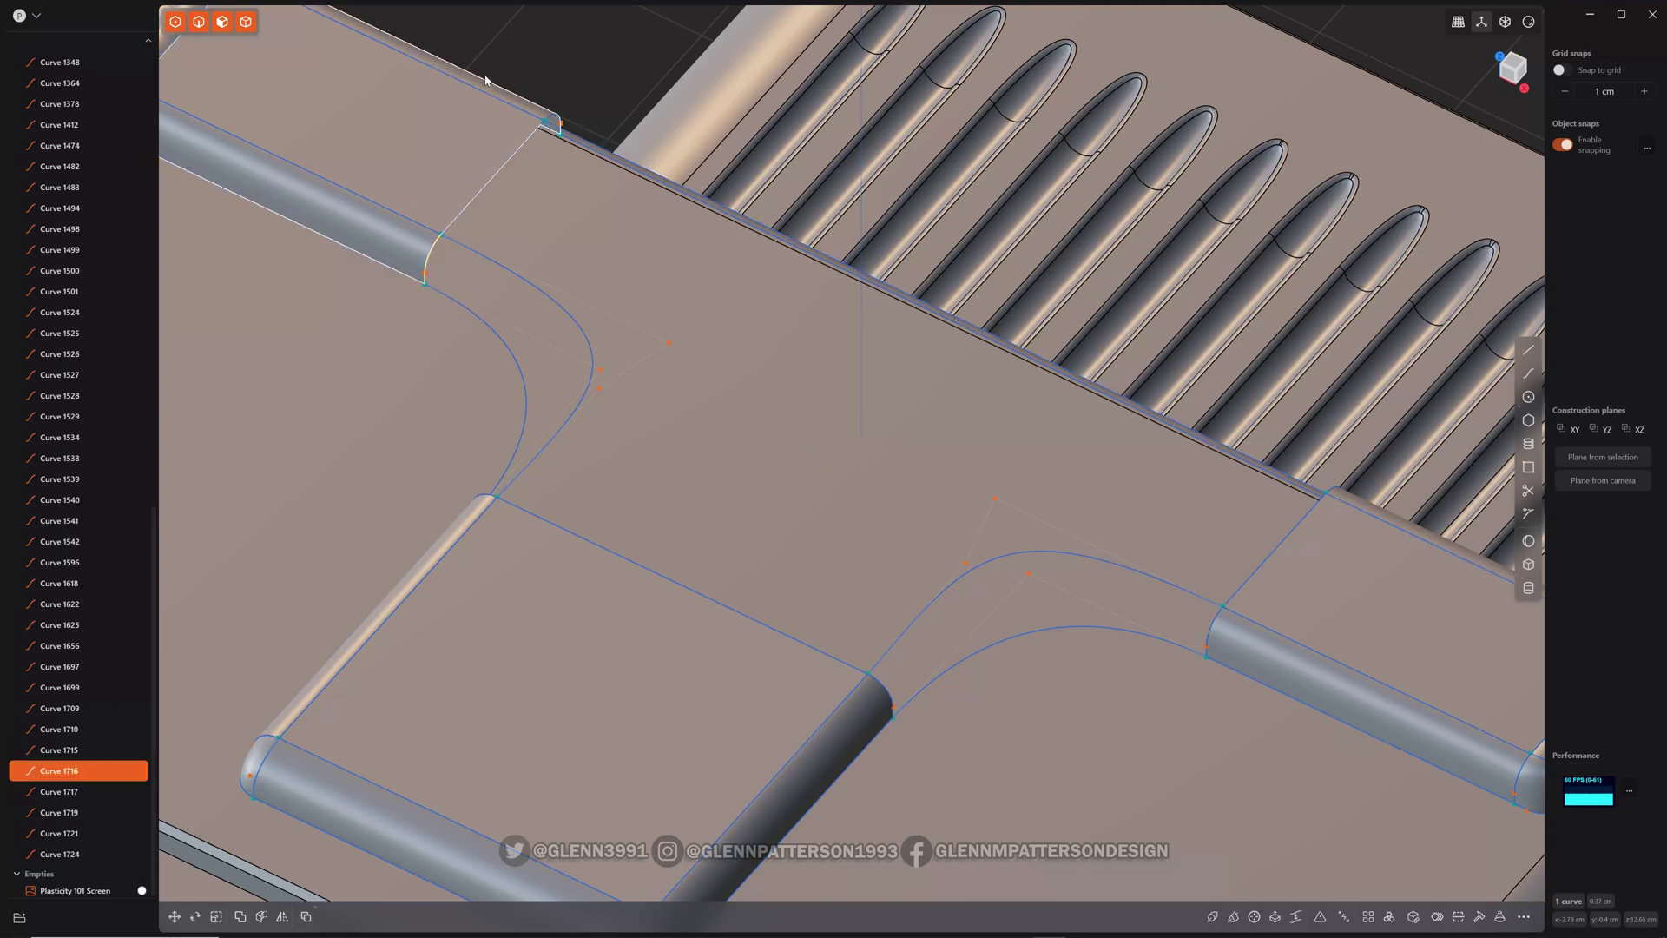
pyautogui.click(556, 122)
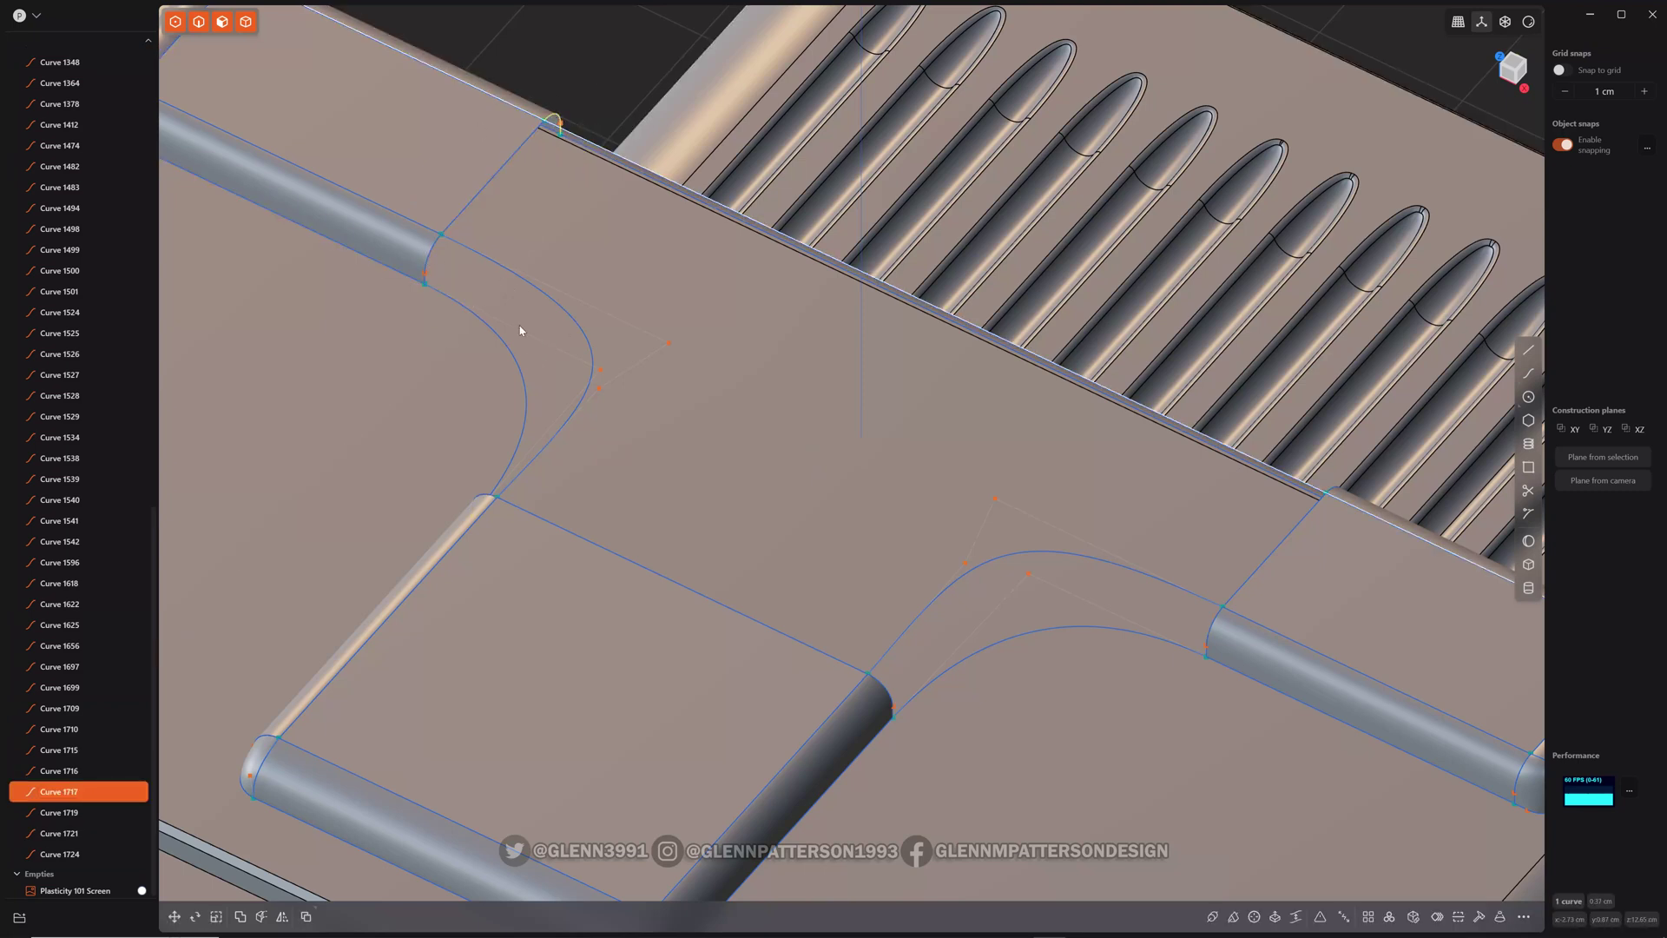
# - Loft between the lower and upper right-bend curves, using the end arc as guide
pyautogui.click(1076, 626)
pyautogui.keyDown('shift'); pyautogui.click(1045, 556); pyautogui.keyUp('shift')
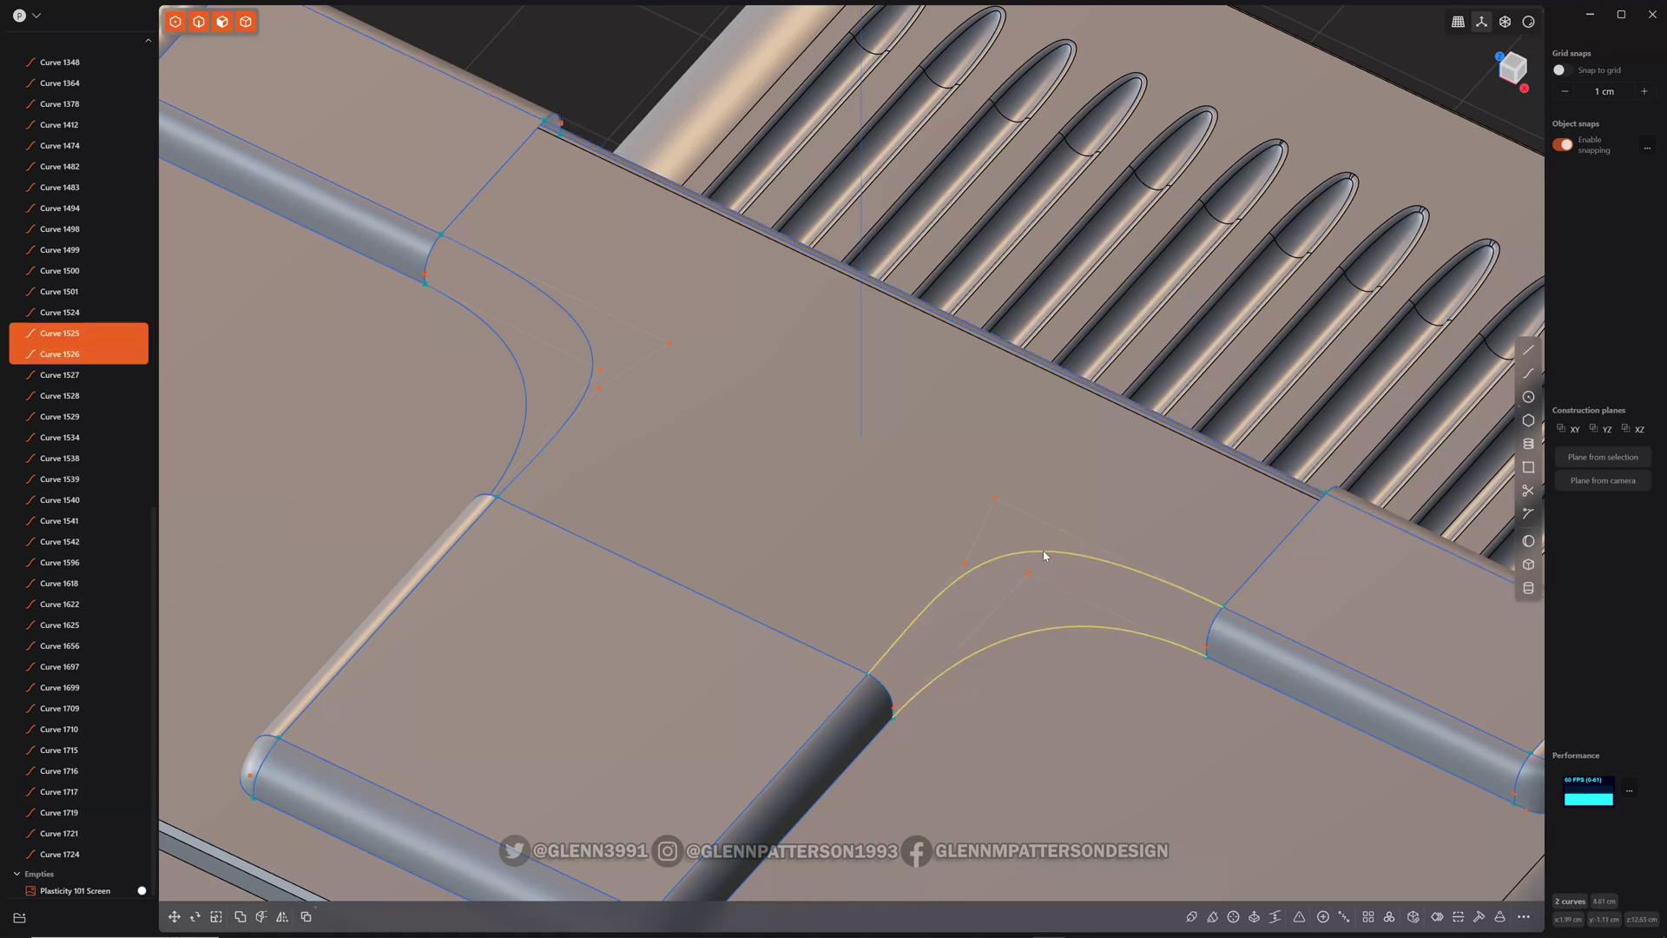
pyautogui.press('l')
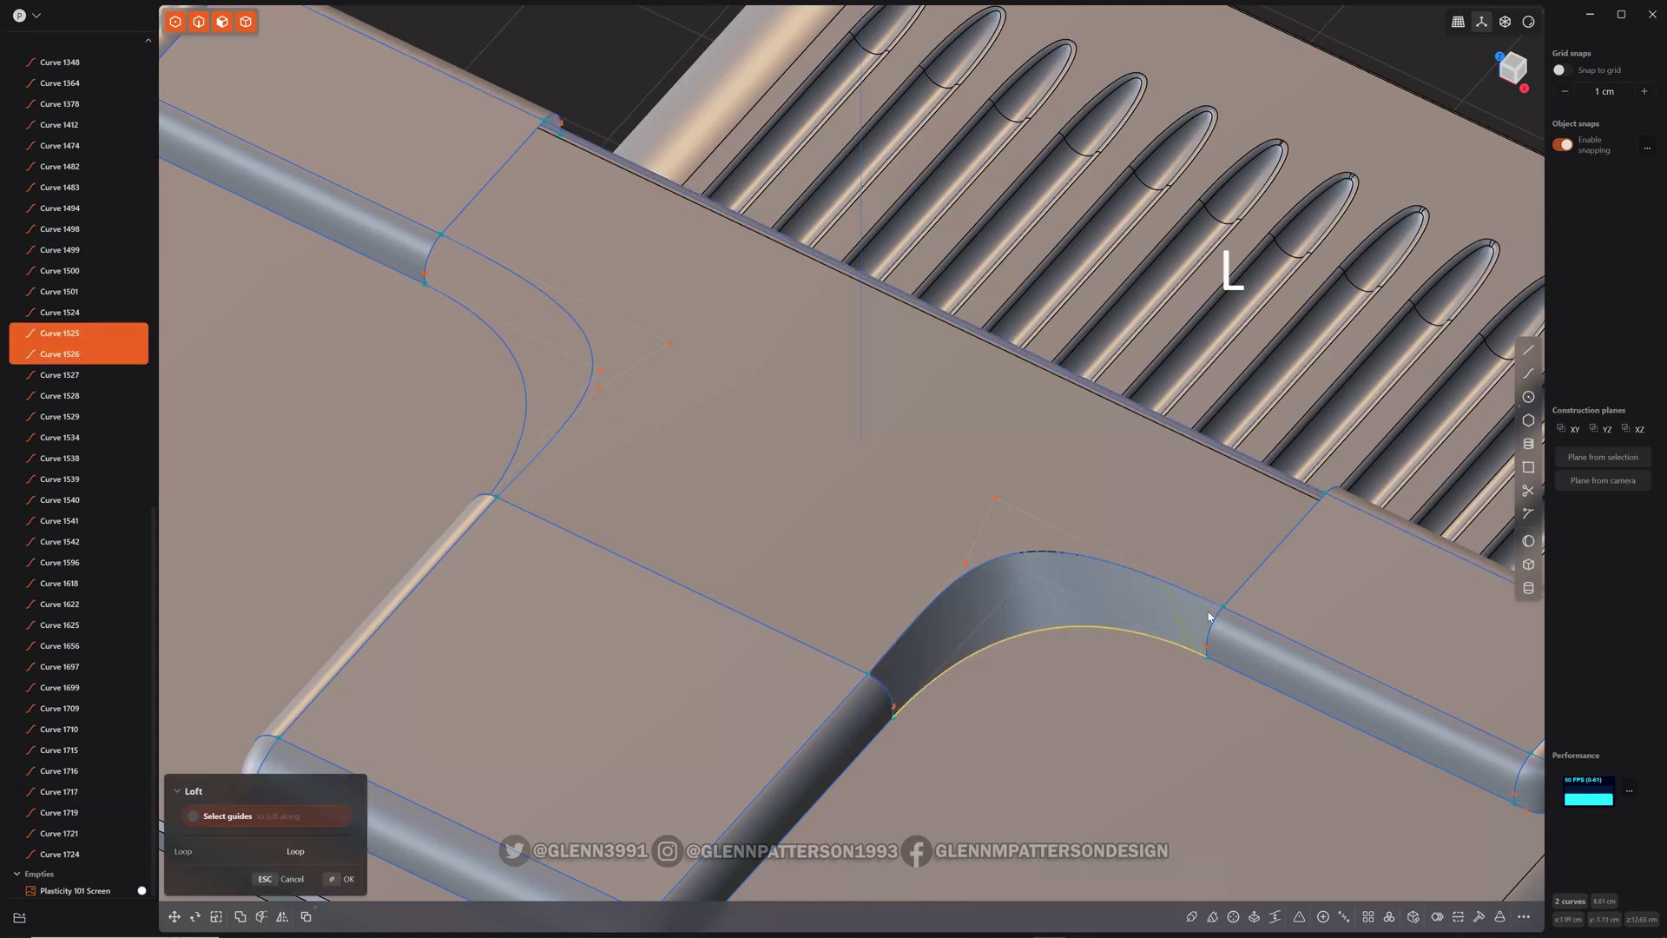
pyautogui.click(1212, 626)
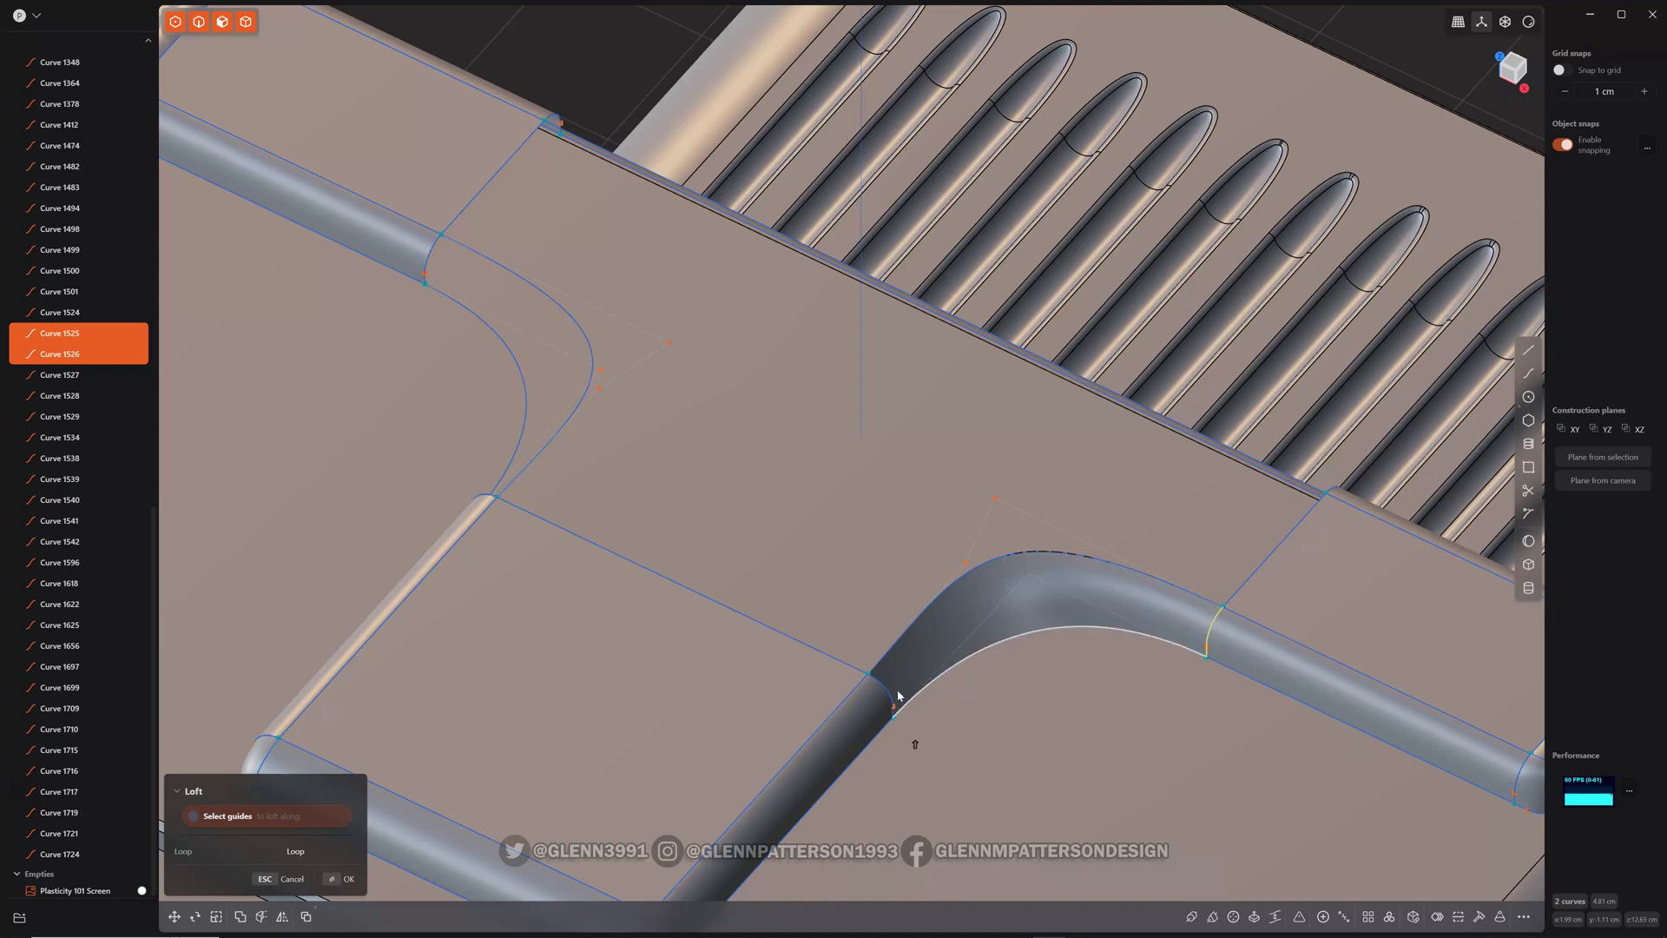
pyautogui.moveTo(886, 734); pyautogui.dragTo(1116, 648, button='middle')
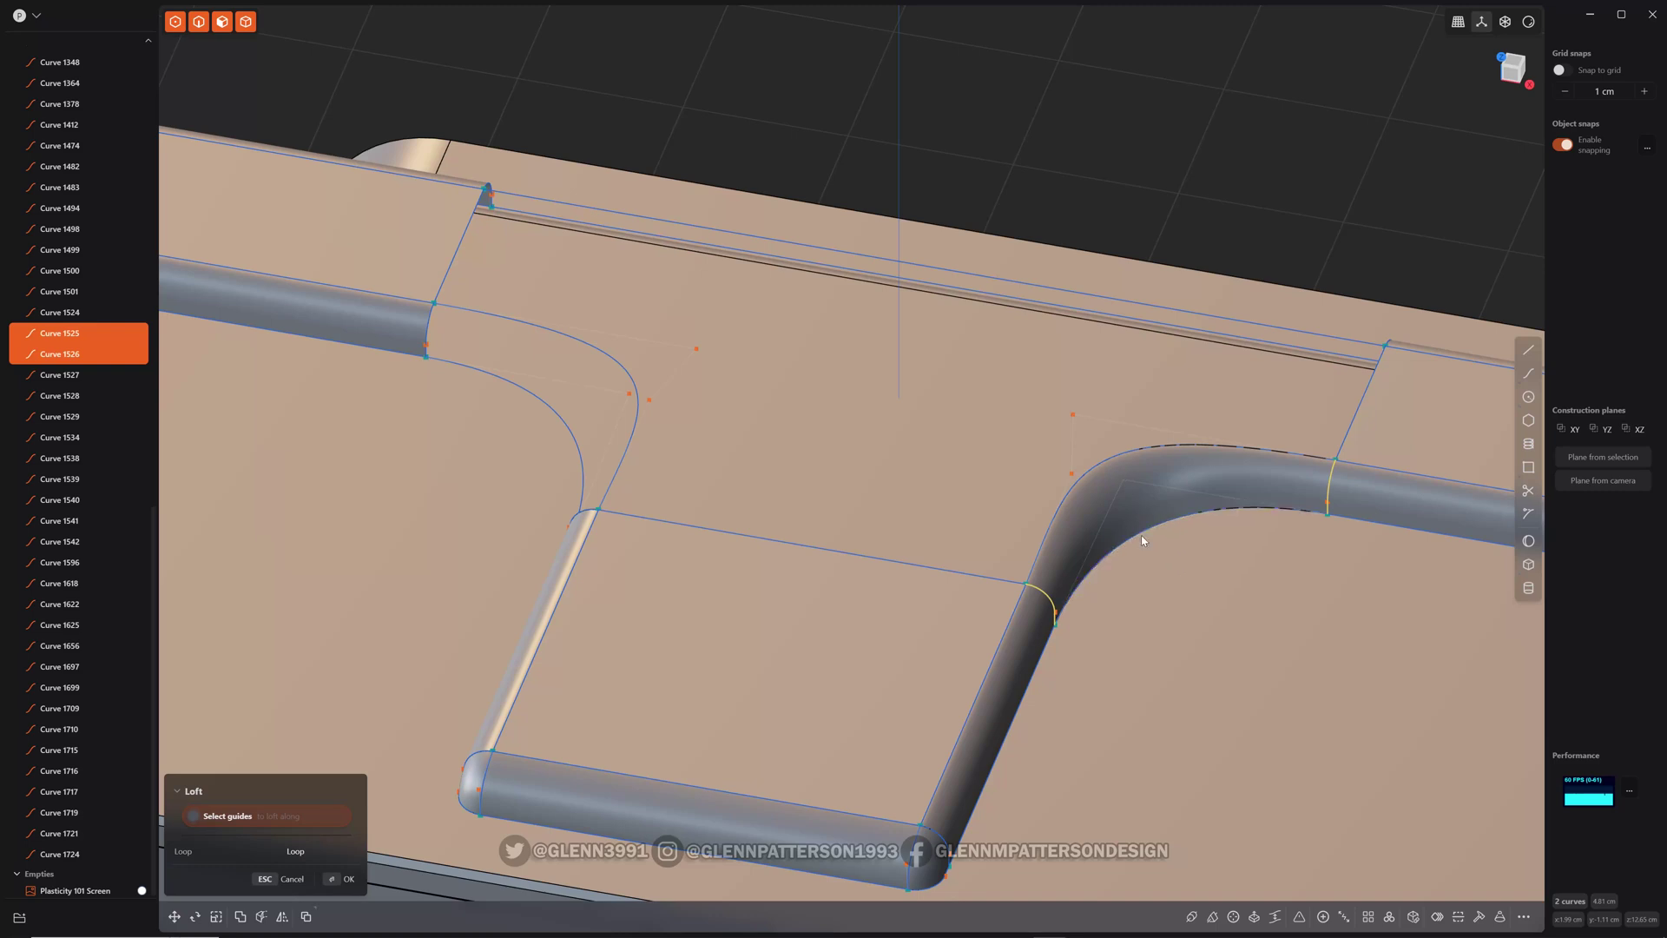
pyautogui.moveTo(826, 457); pyautogui.dragTo(864, 503, button='middle')
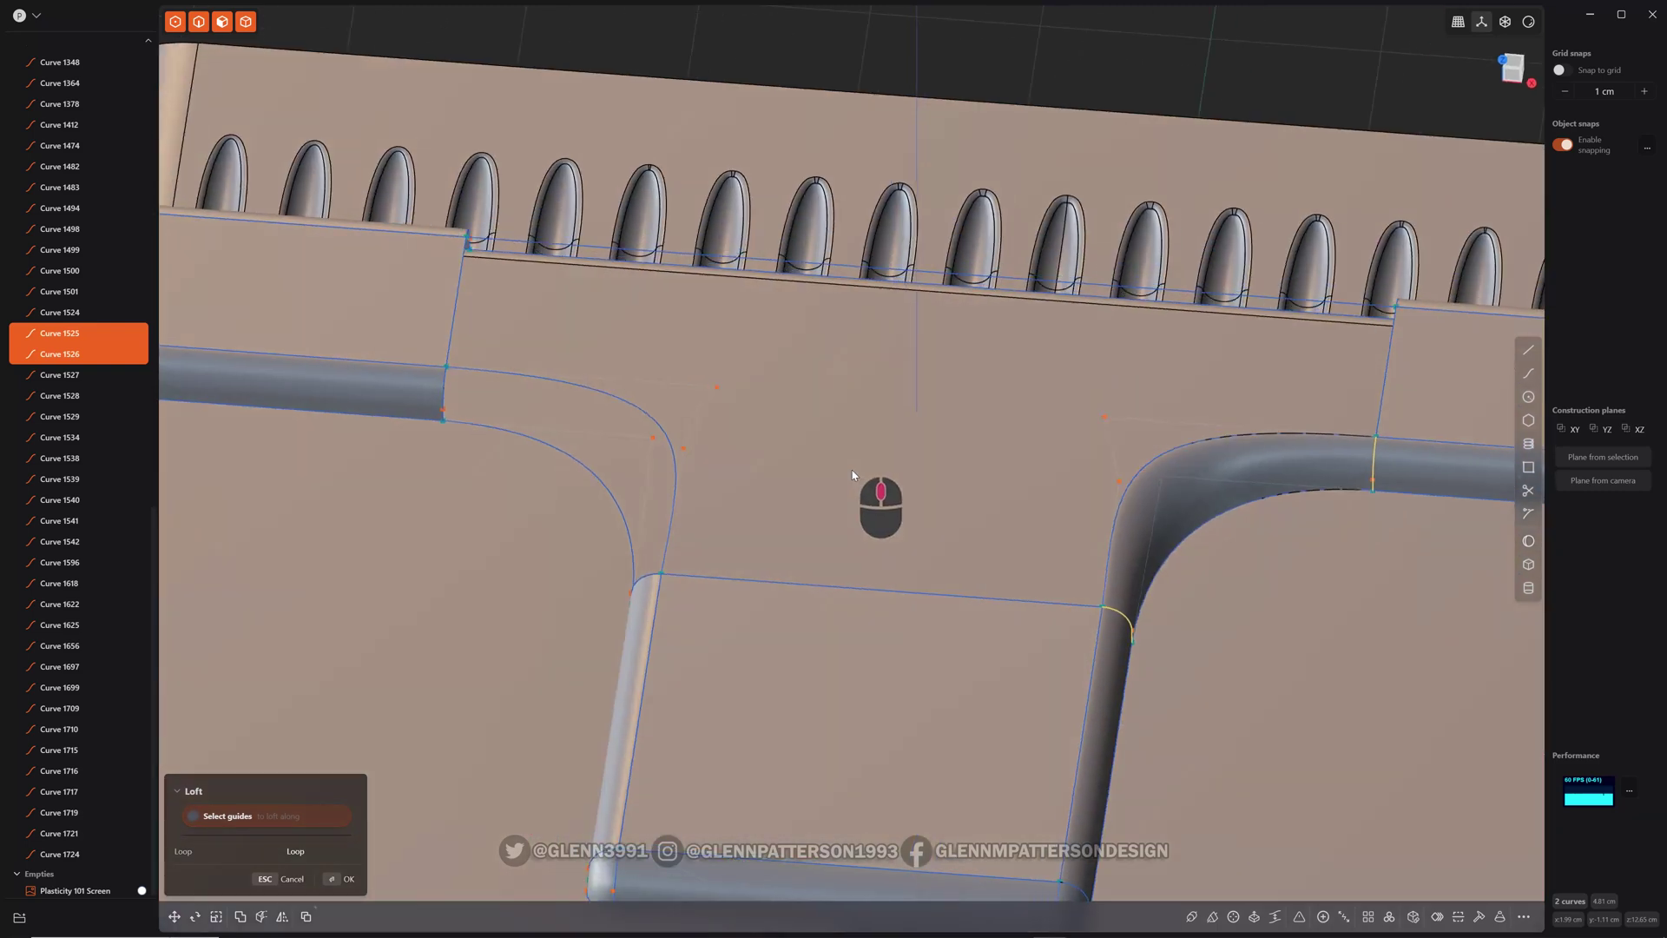
# - Confirm the right-bend loft, then loft the left bend curves guided by the short end segment
pyautogui.press('Escape')
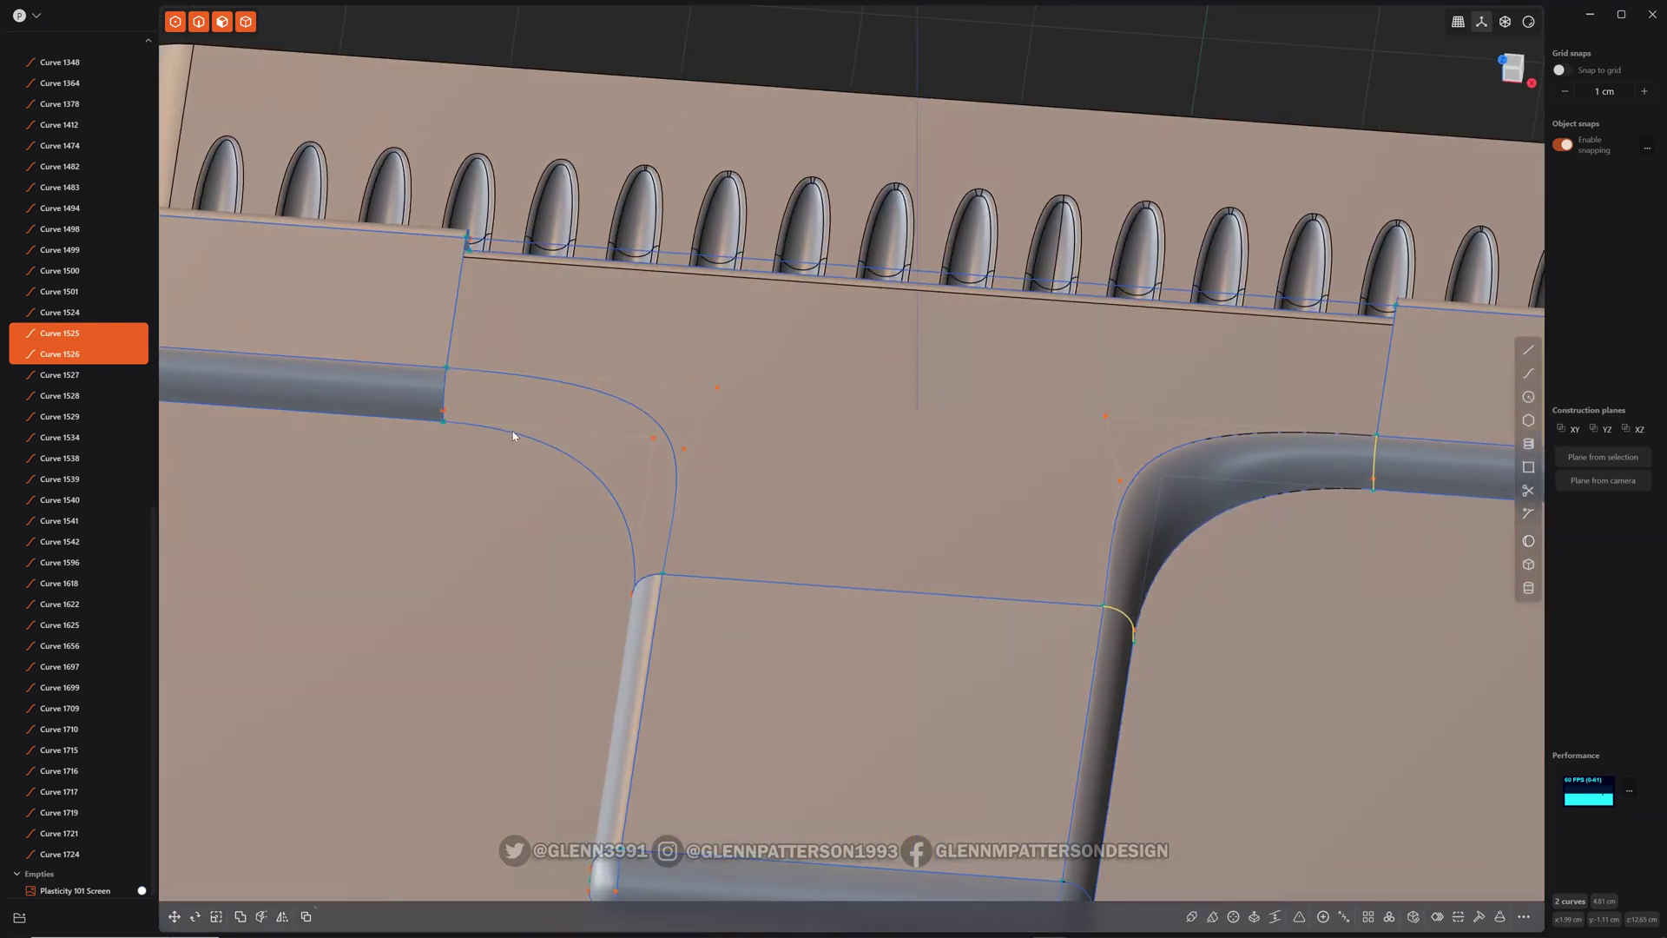
pyautogui.press('Escape')
pyautogui.click(629, 406)
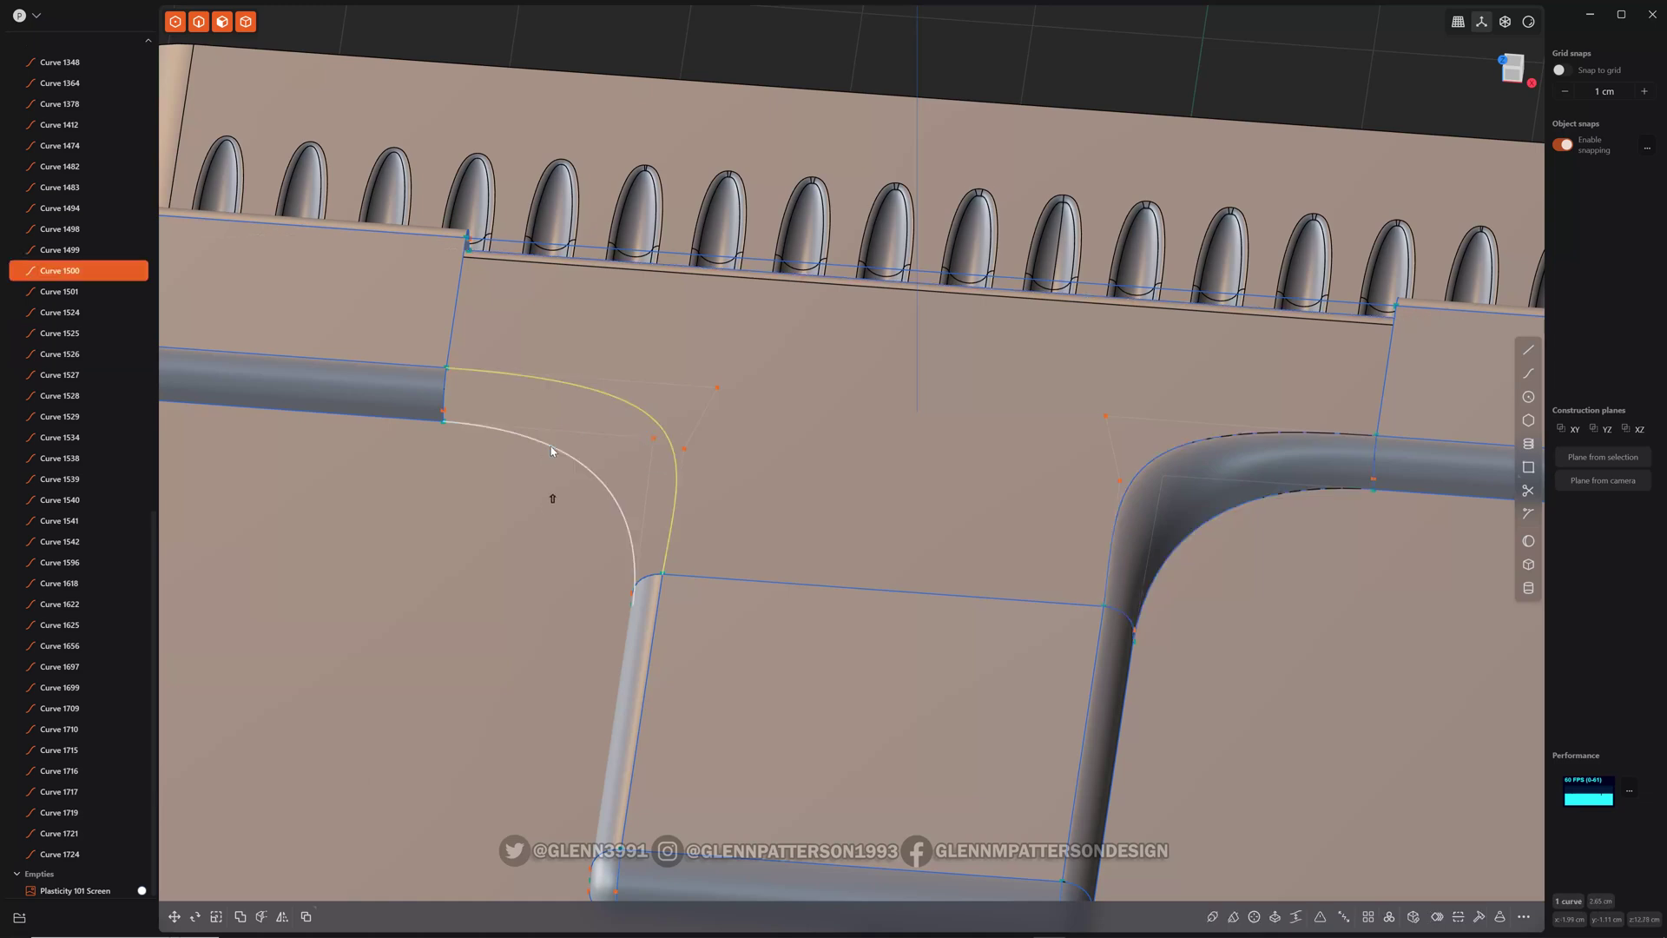
pyautogui.keyDown('shift'); pyautogui.click(550, 450); pyautogui.keyUp('shift')
pyautogui.press('l')
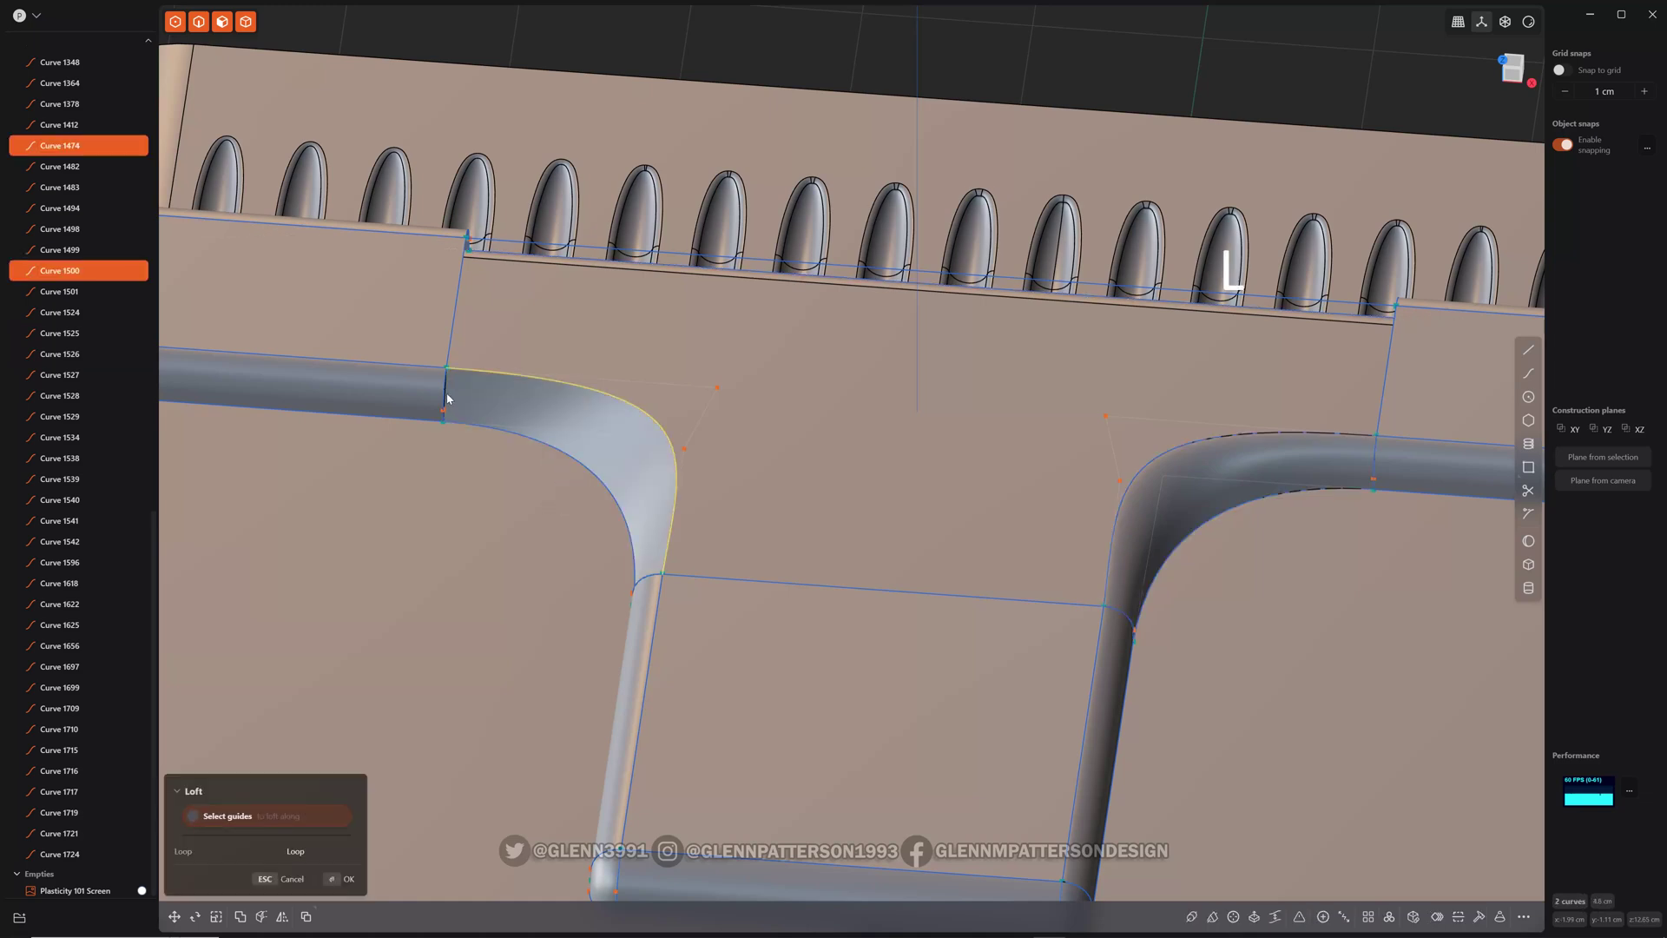
pyautogui.click(442, 397)
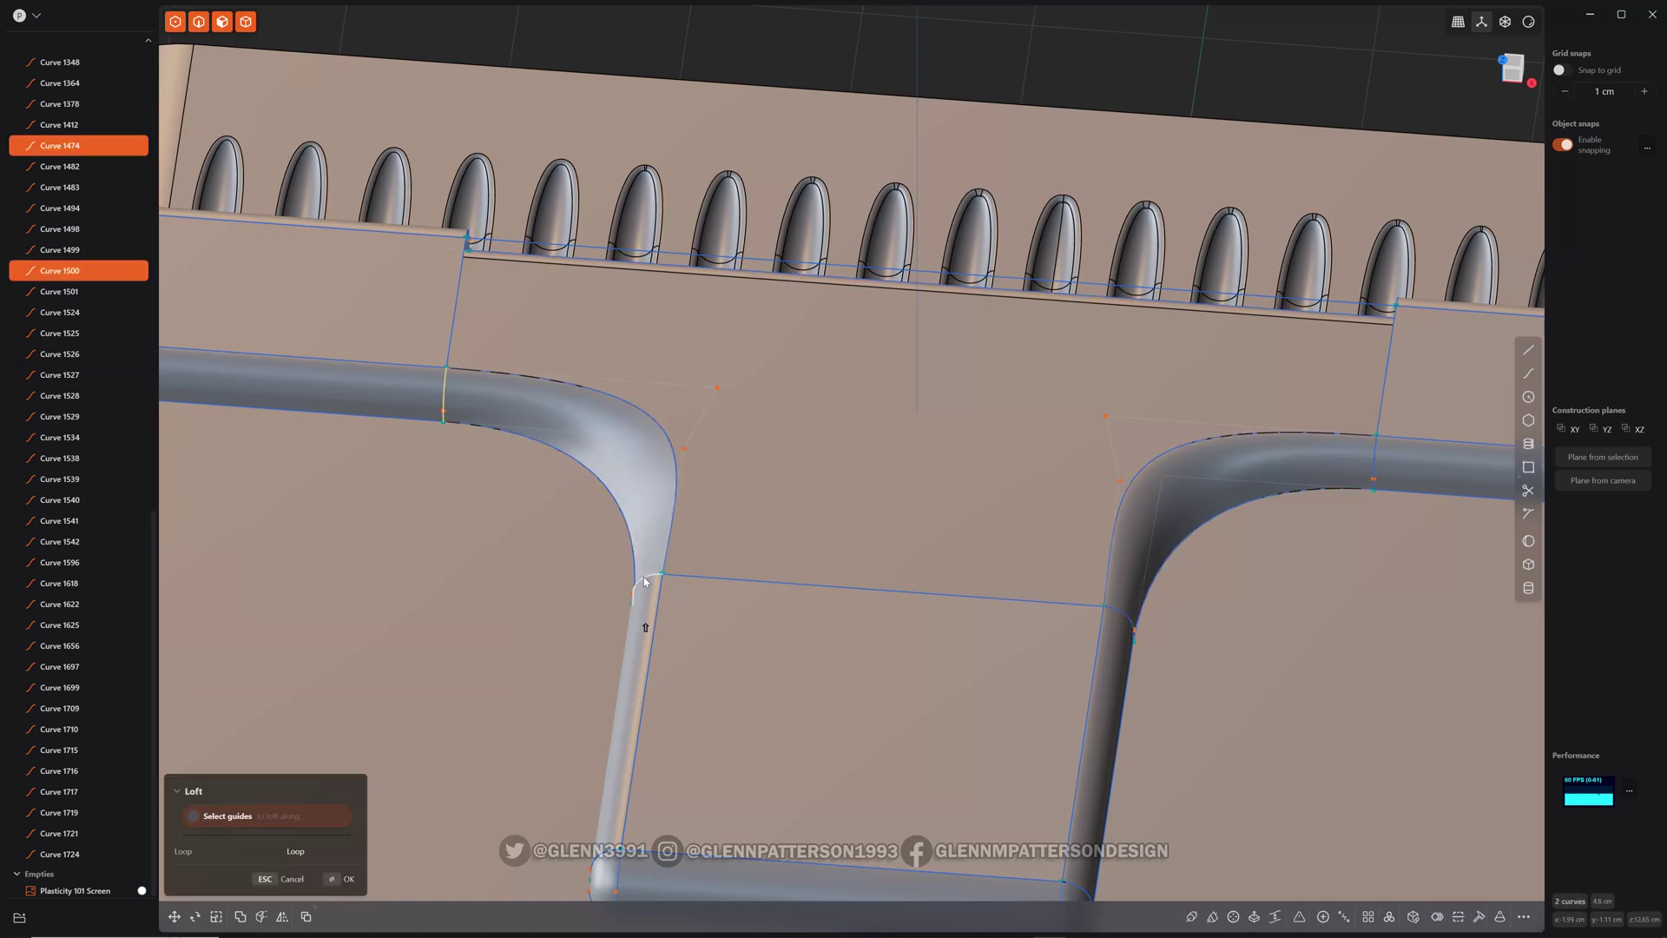
pyautogui.rightClick(832, 455)
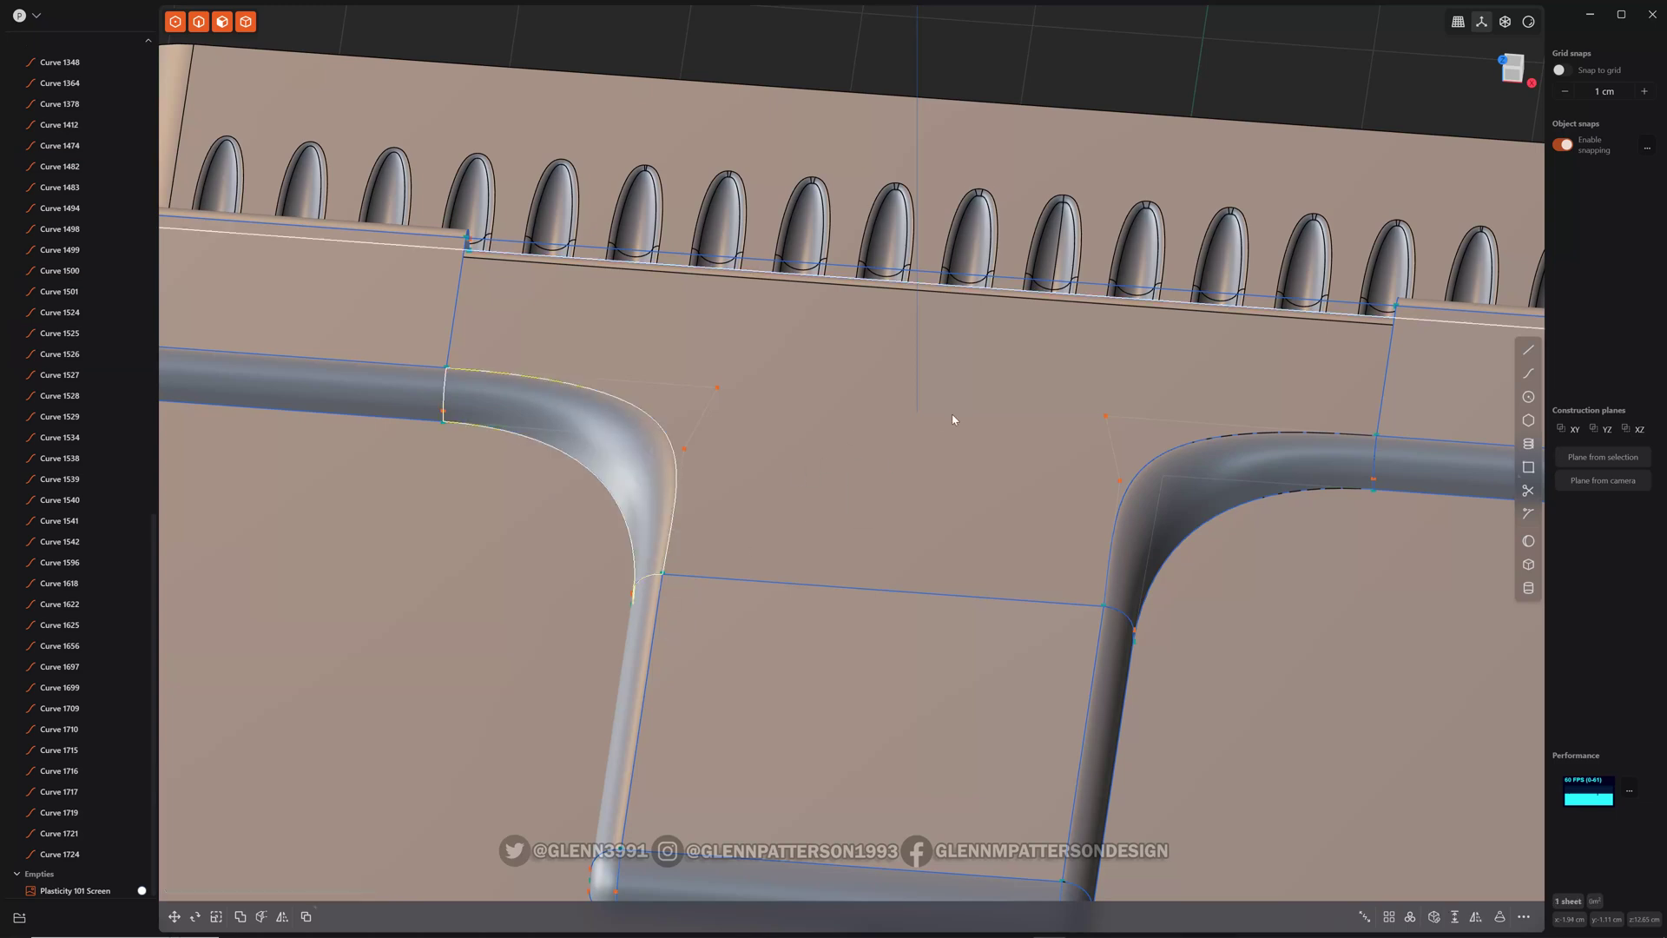
pyautogui.moveTo(936, 426); pyautogui.dragTo(218, 537, button='middle')
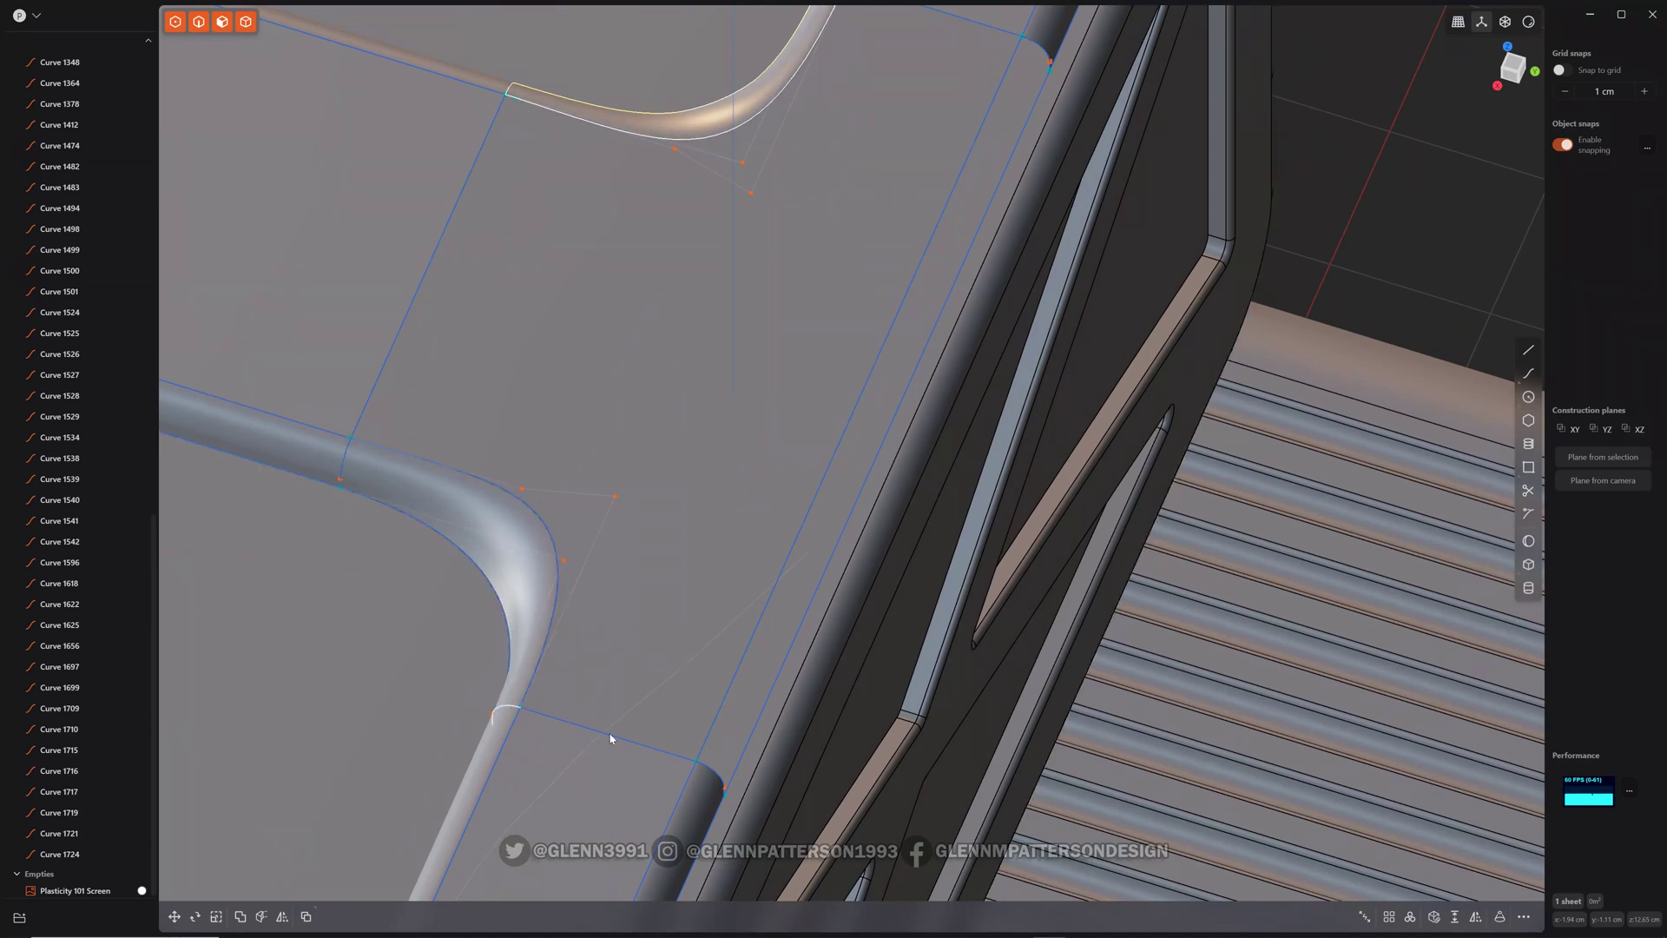
# - Loft a thin strip between the panel's inner long edge curve and the lid's outer edge
pyautogui.click(720, 784)
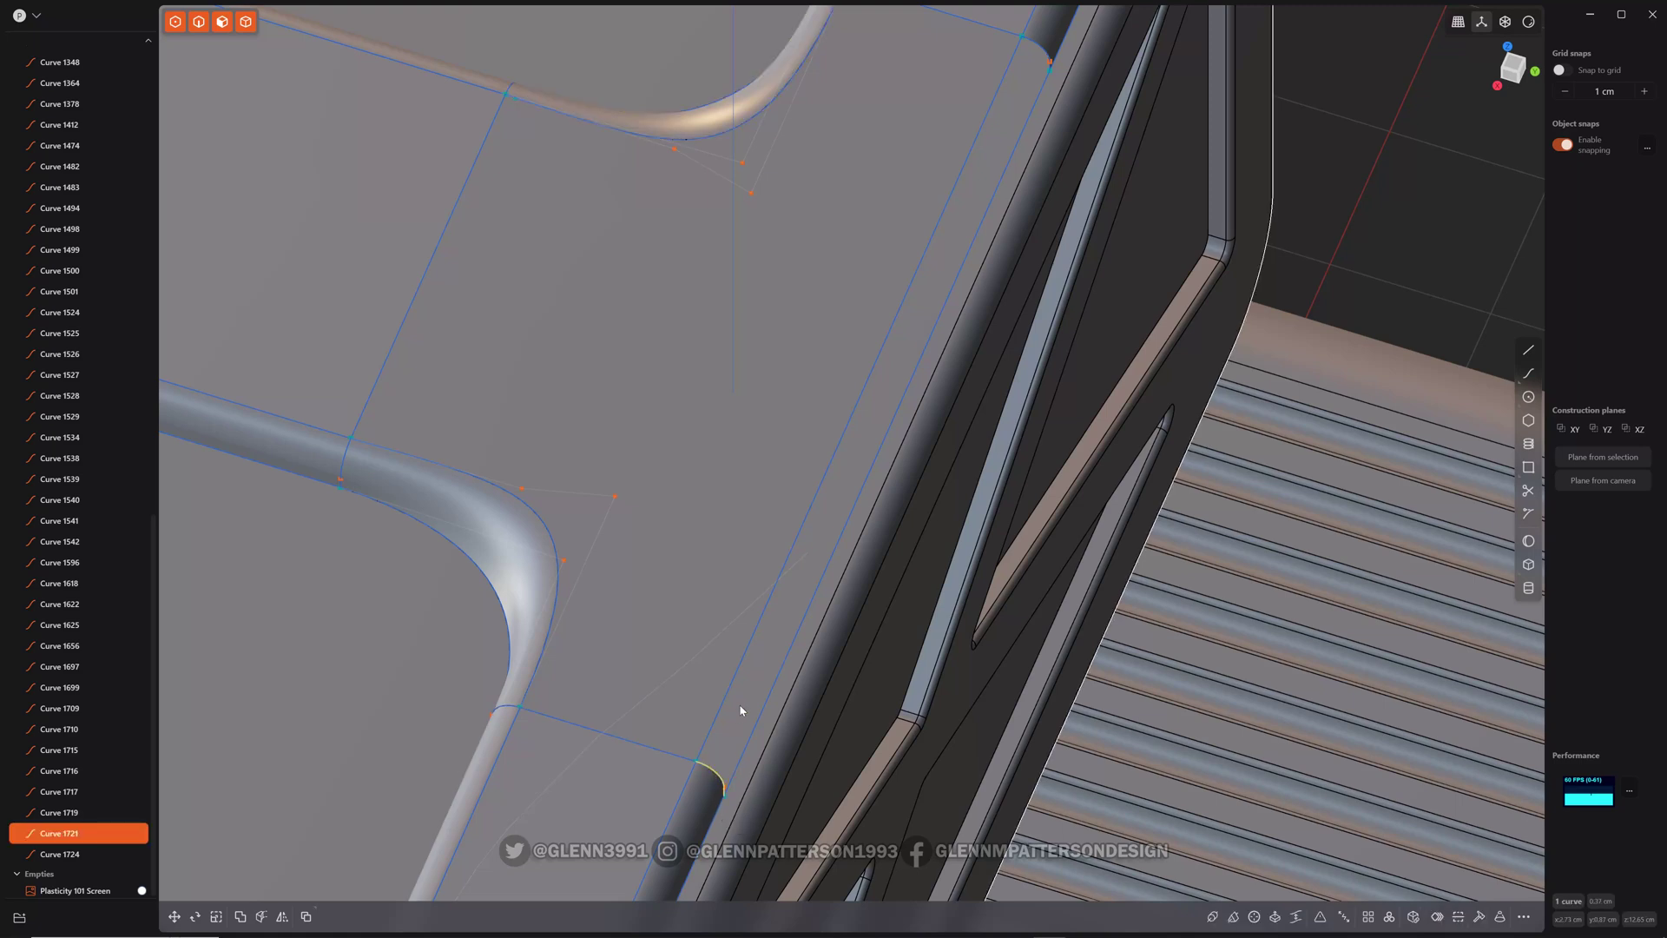
pyautogui.click(727, 705)
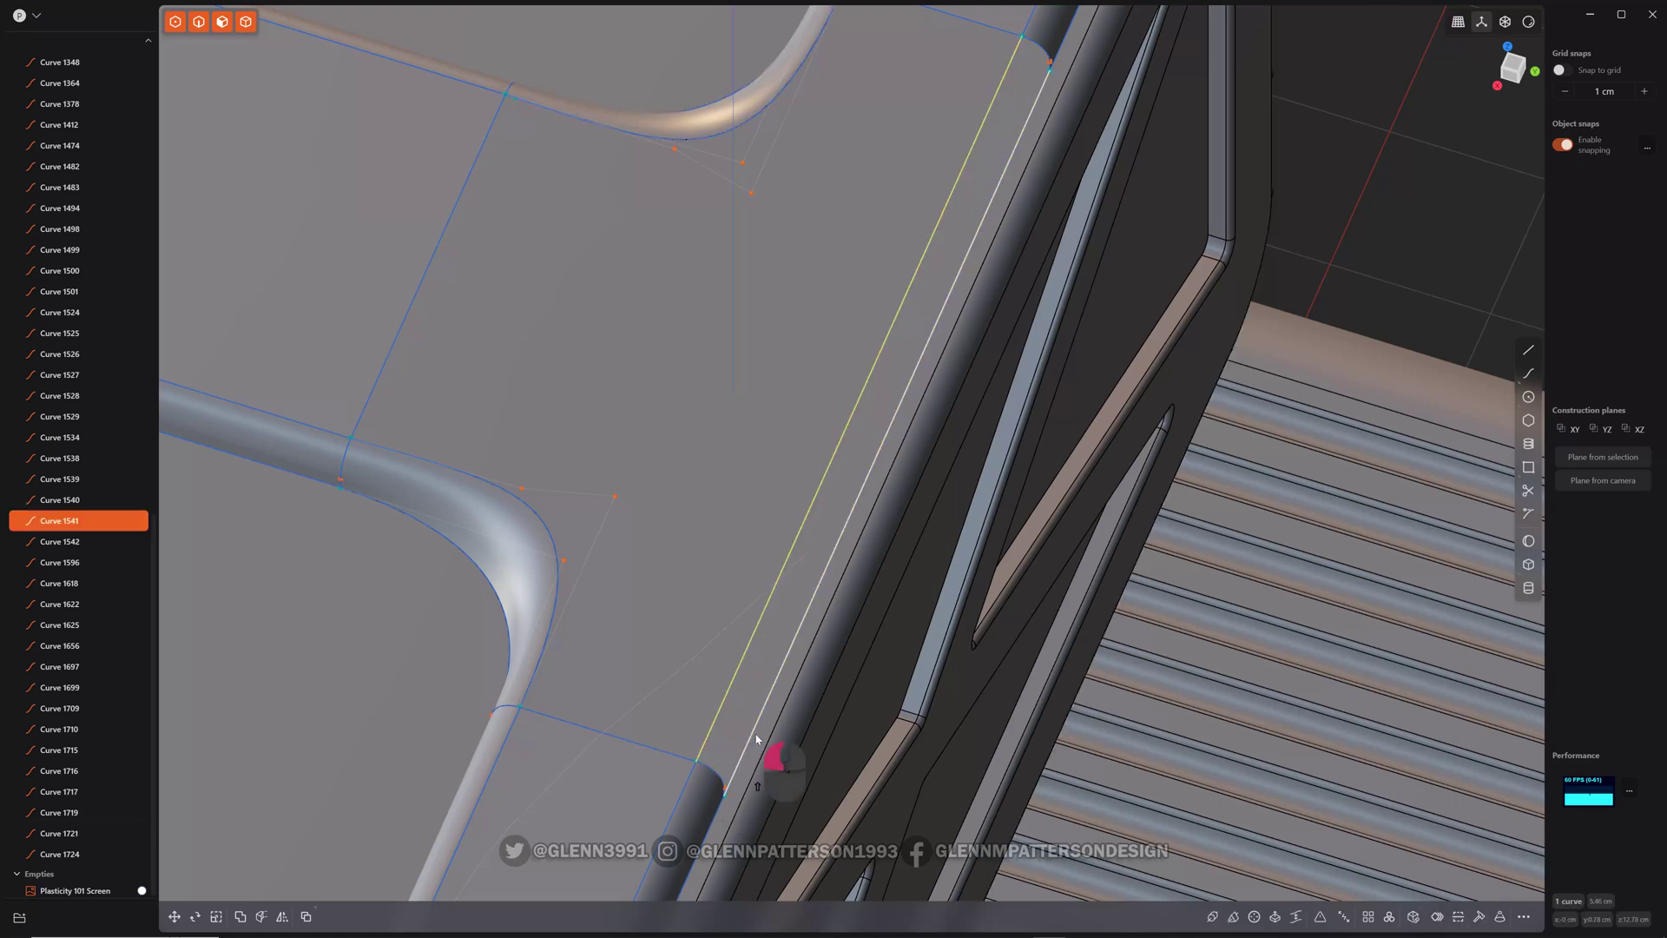
pyautogui.keyDown('shift'); pyautogui.click(754, 738); pyautogui.keyUp('shift')
pyautogui.press('l')
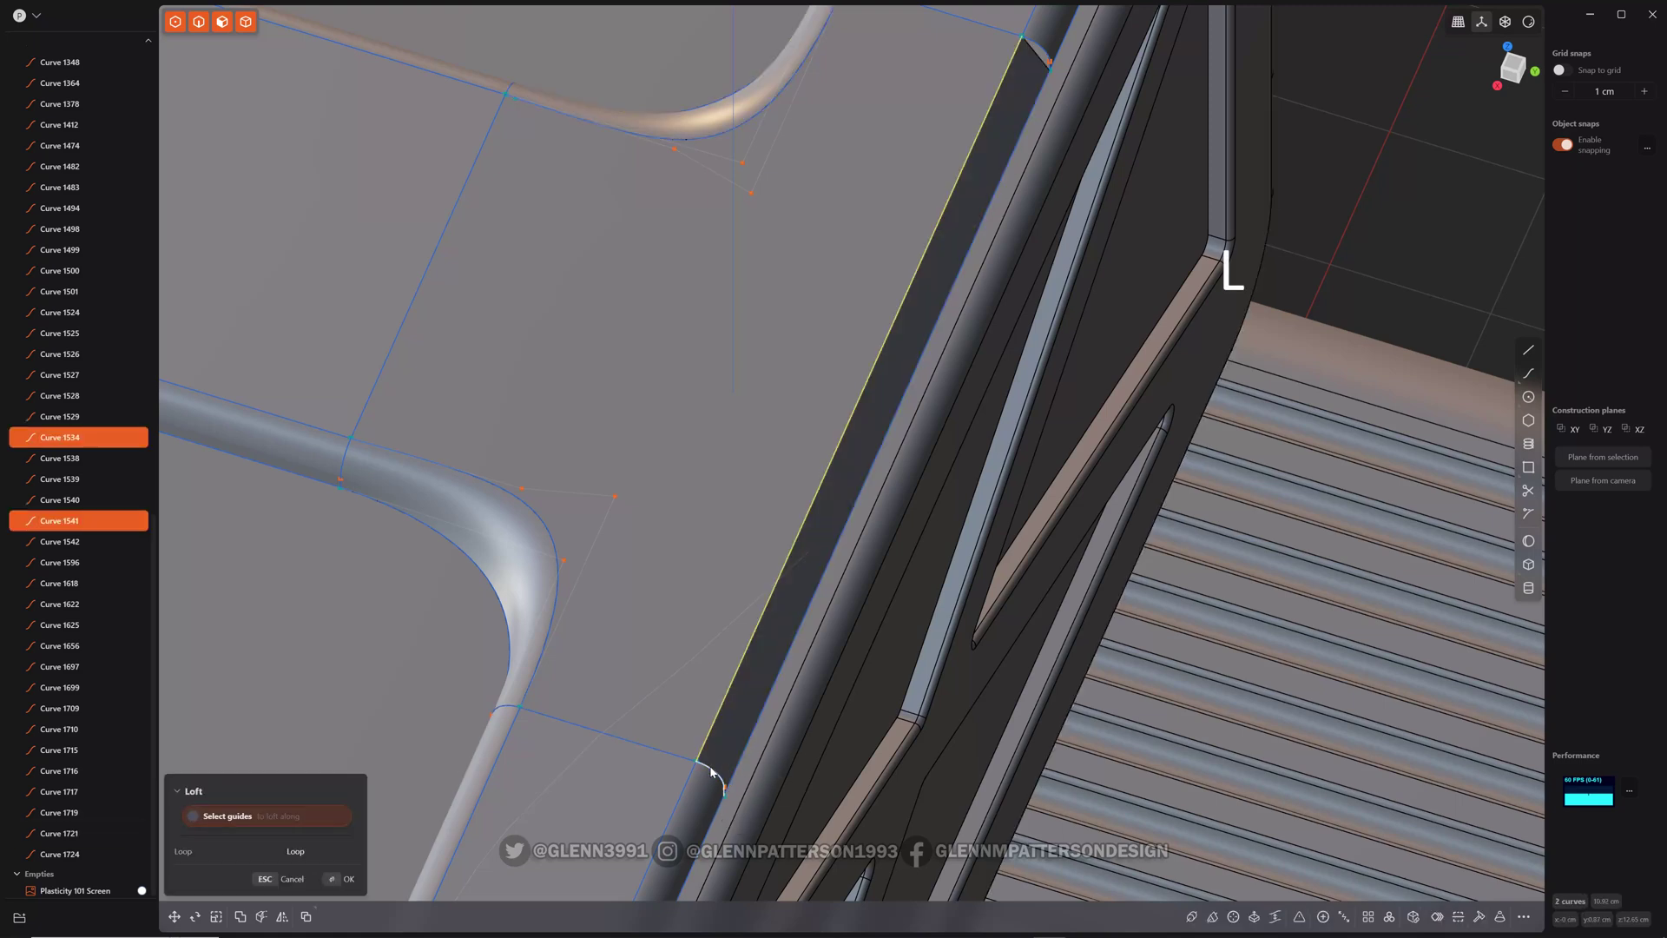
pyautogui.keyDown('shift'); pyautogui.moveTo(710, 771); pyautogui.dragTo(942, 289, button='middle'); pyautogui.keyUp('shift')
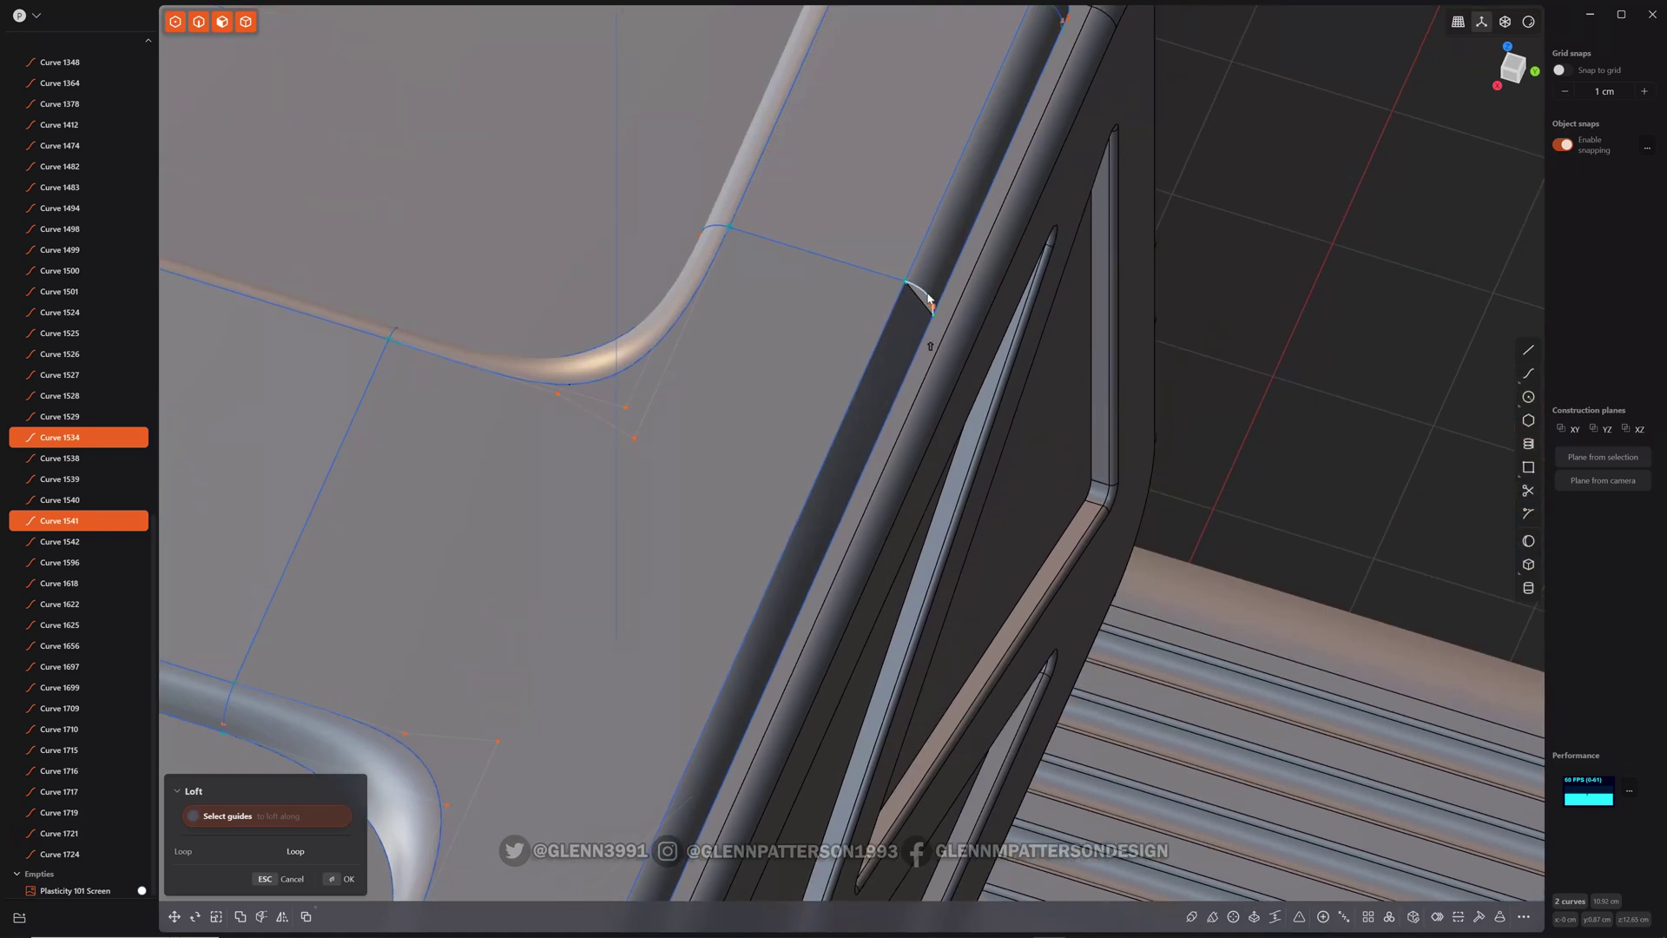
pyautogui.rightClick(807, 349)
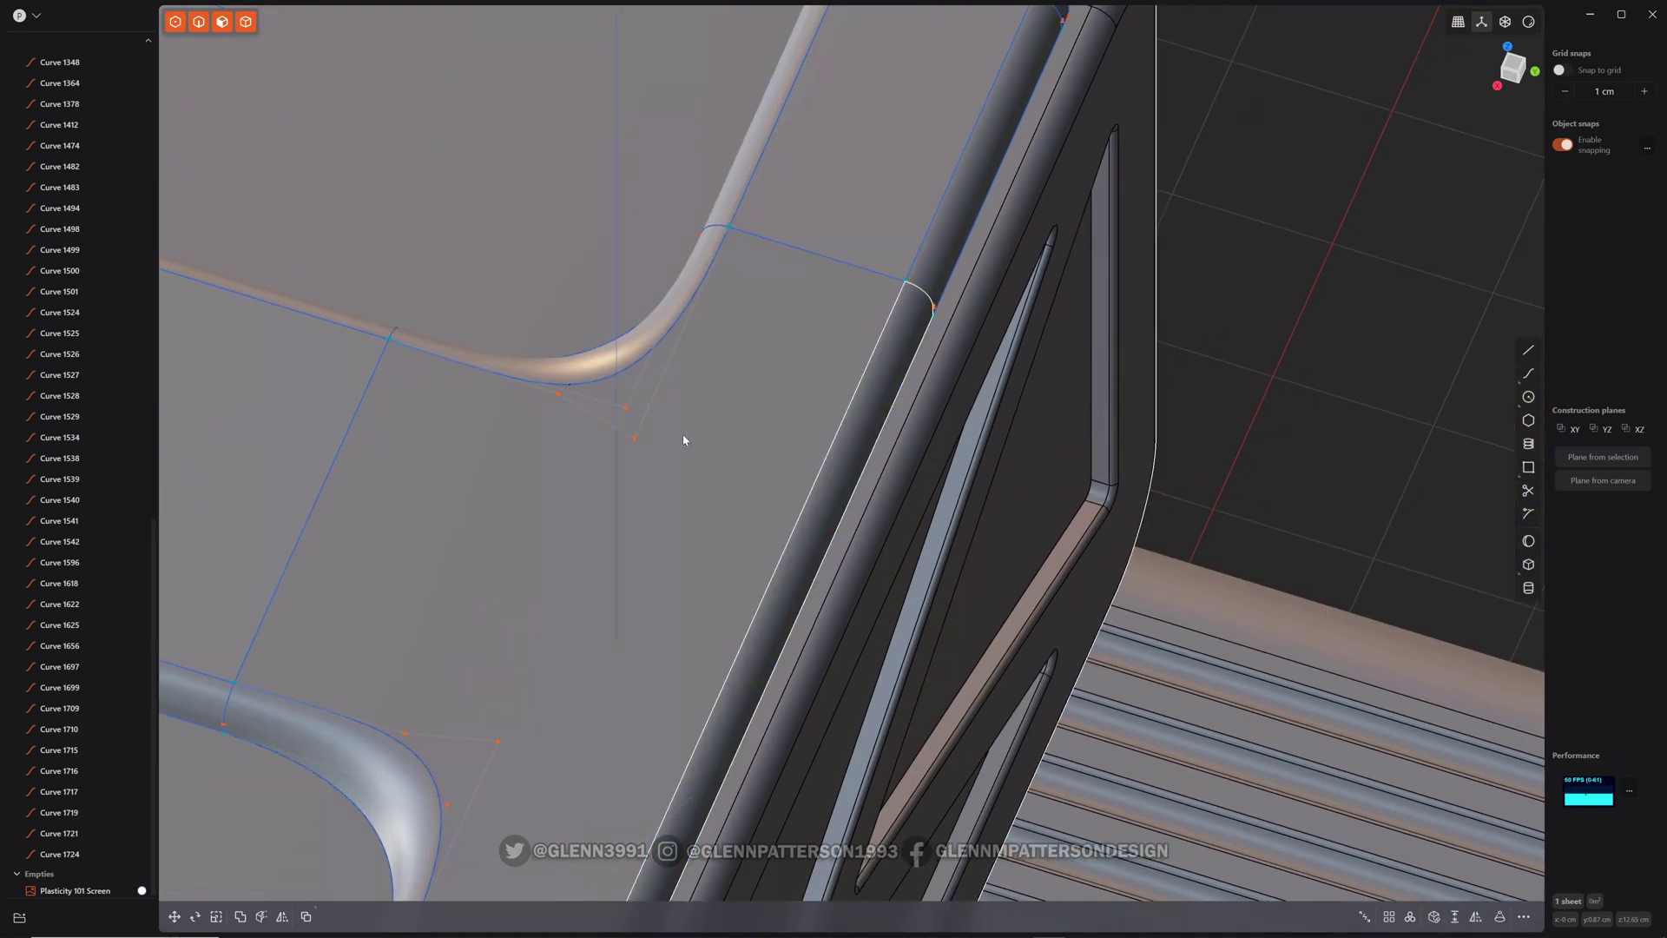
pyautogui.moveTo(681, 439); pyautogui.dragTo(710, 371, button='middle')
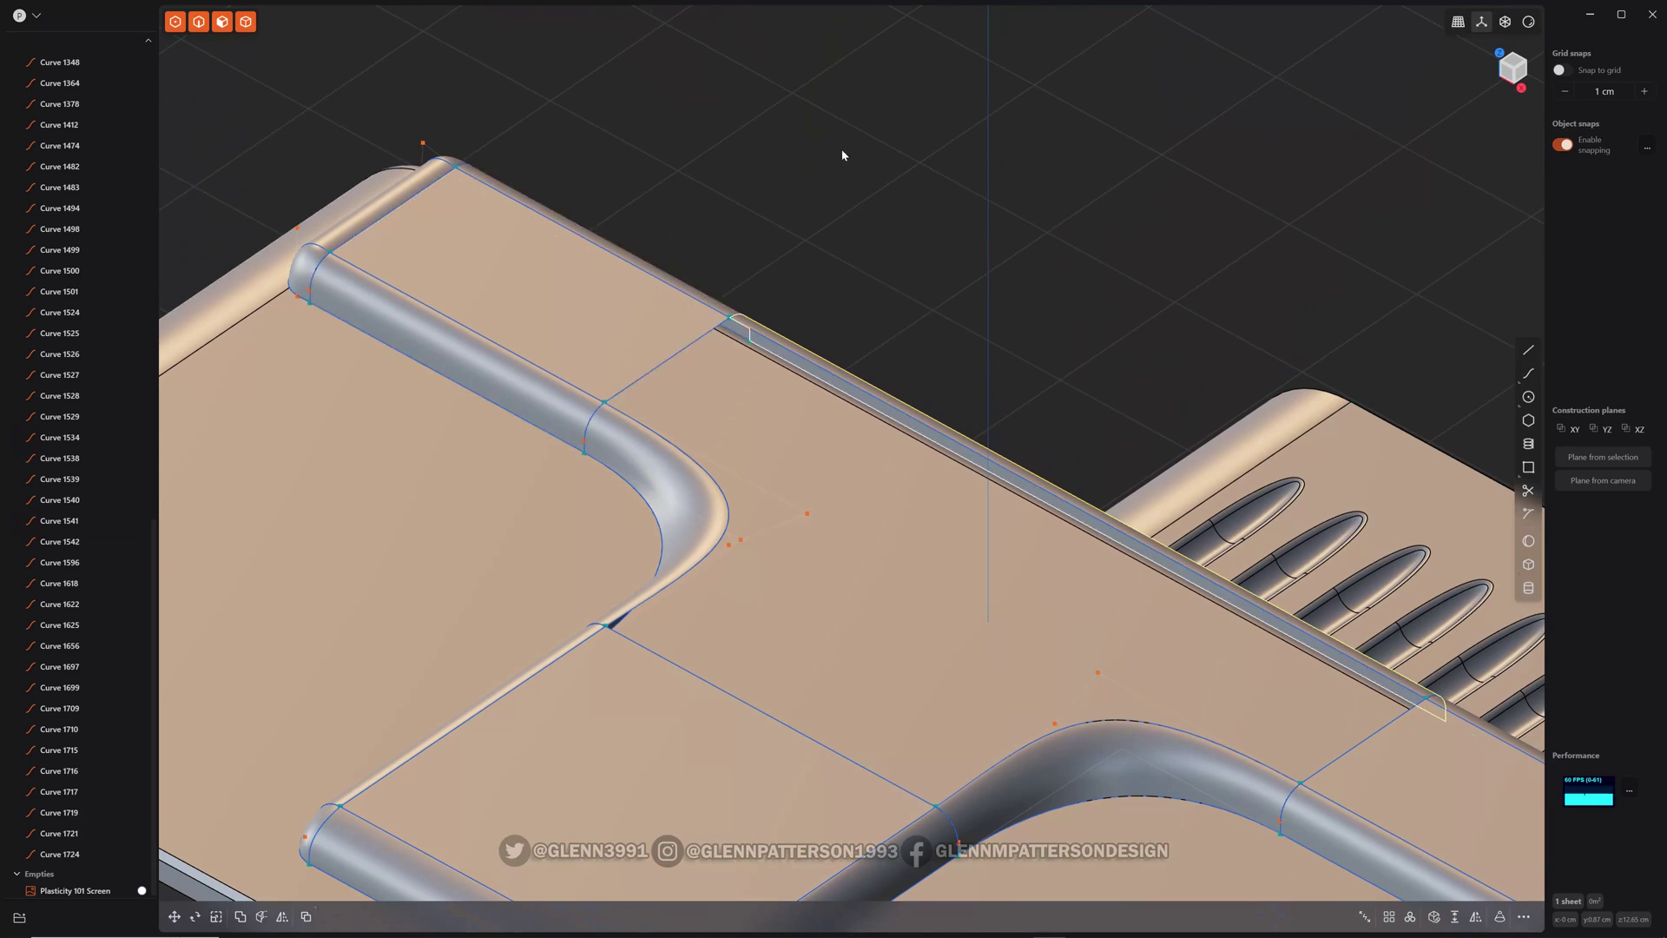
# - Select the edge strip, upper and lower faces, both tubes and both end caps — nine sheets
pyautogui.click(954, 193)
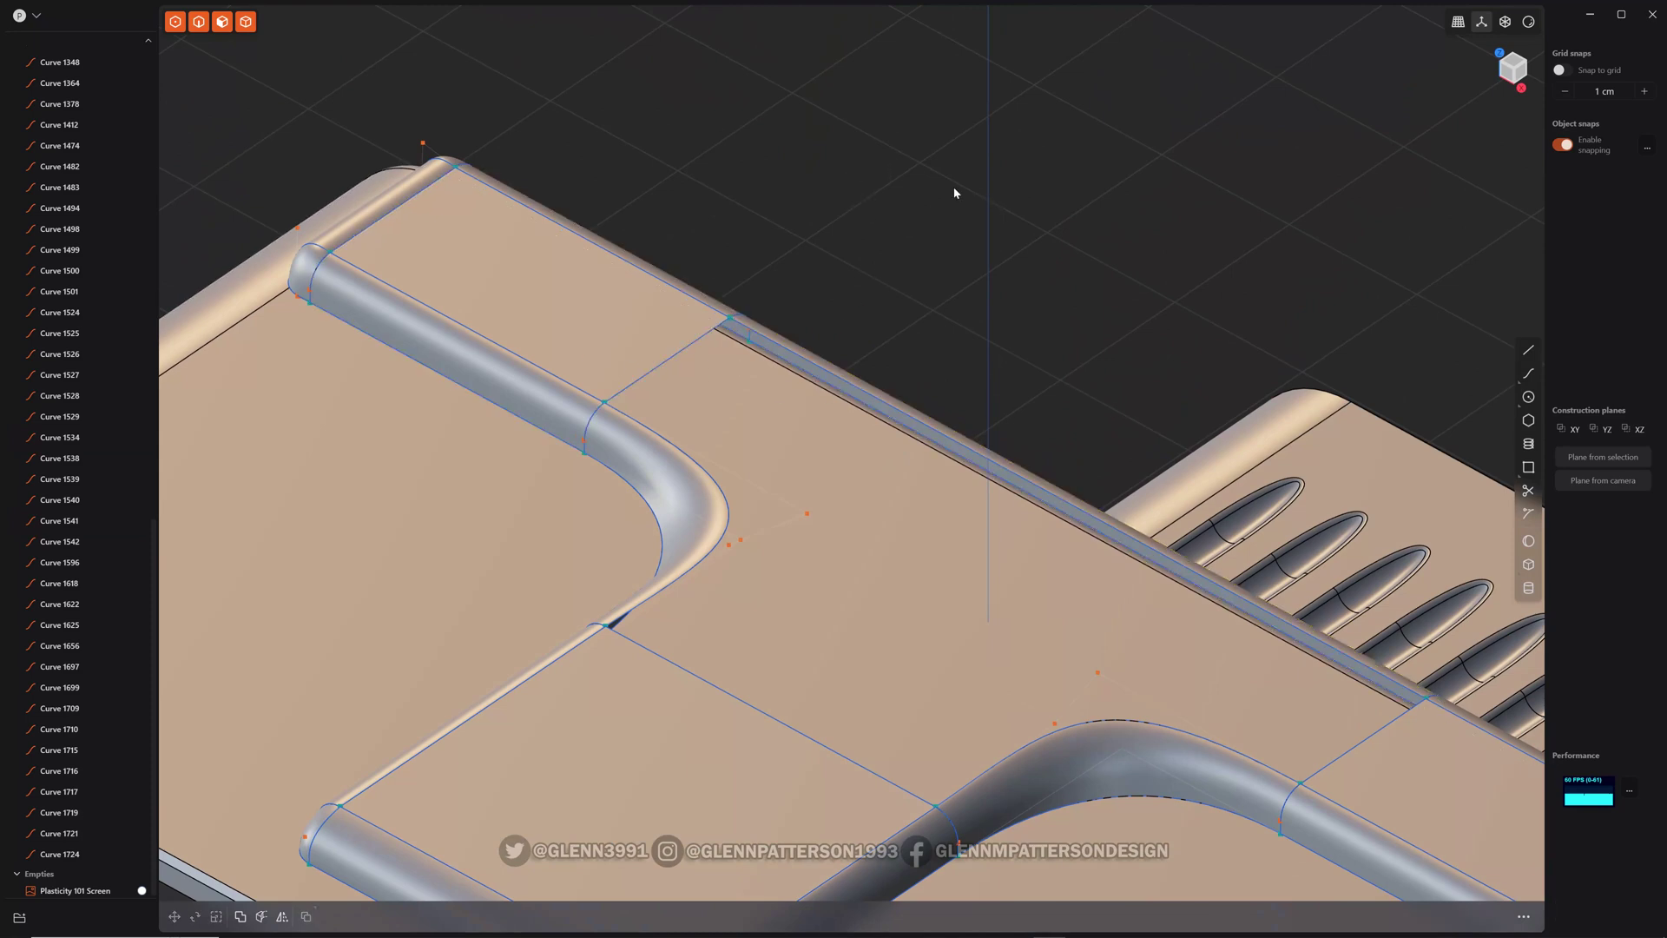
pyautogui.click(795, 346)
pyautogui.click(613, 360)
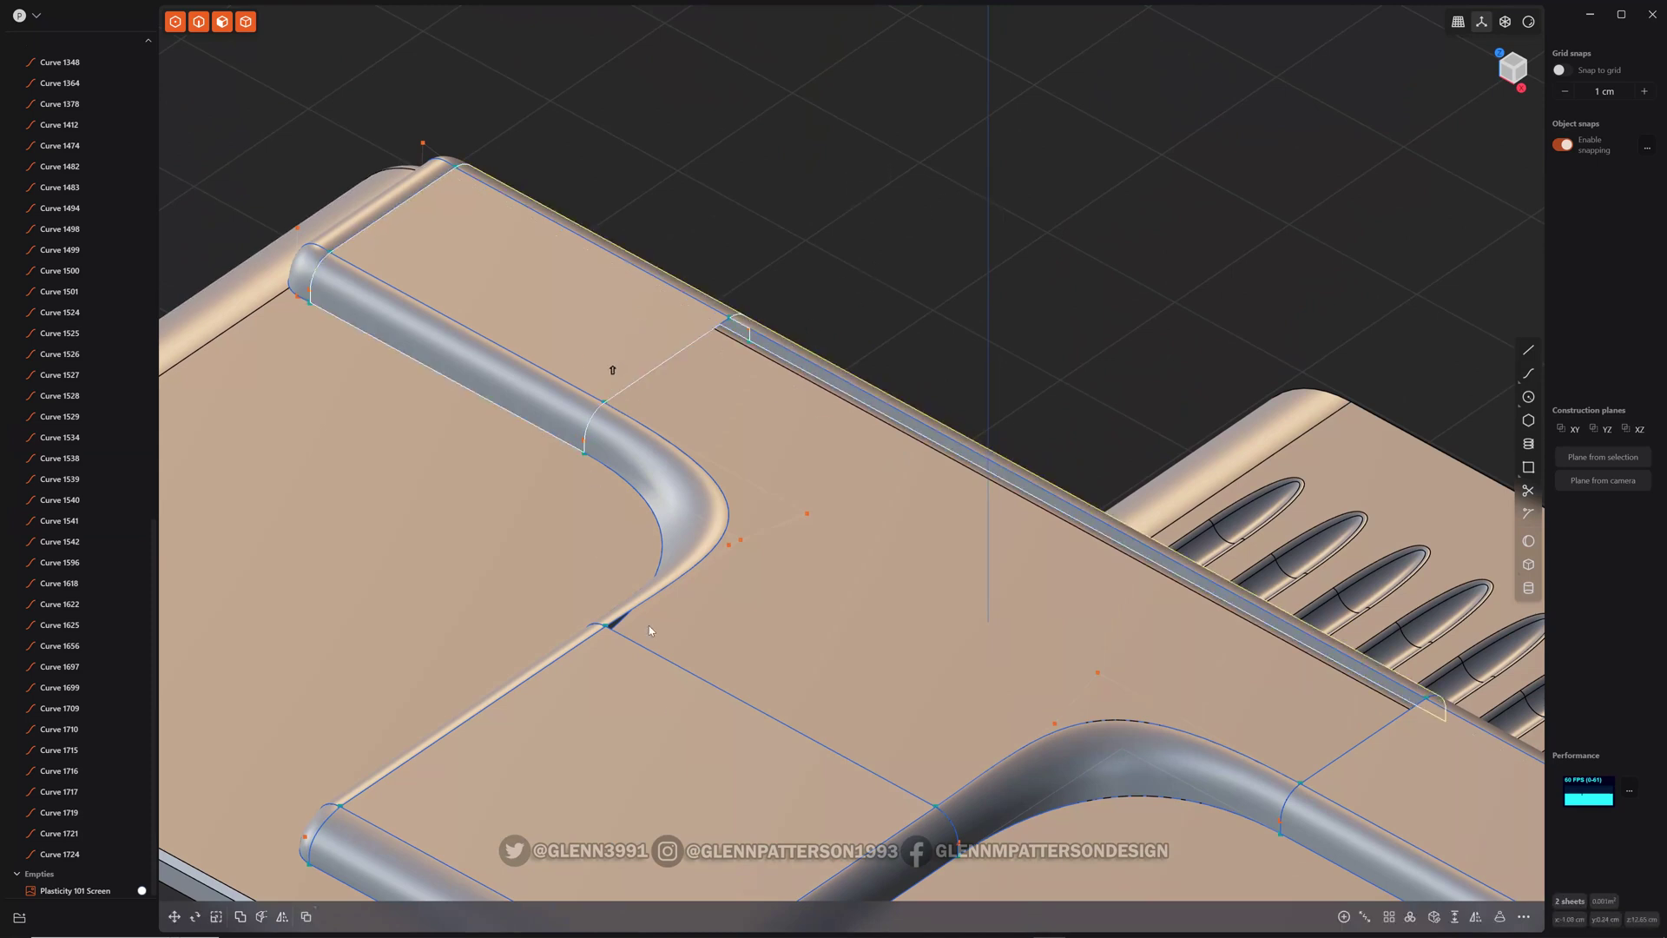
pyautogui.click(669, 763)
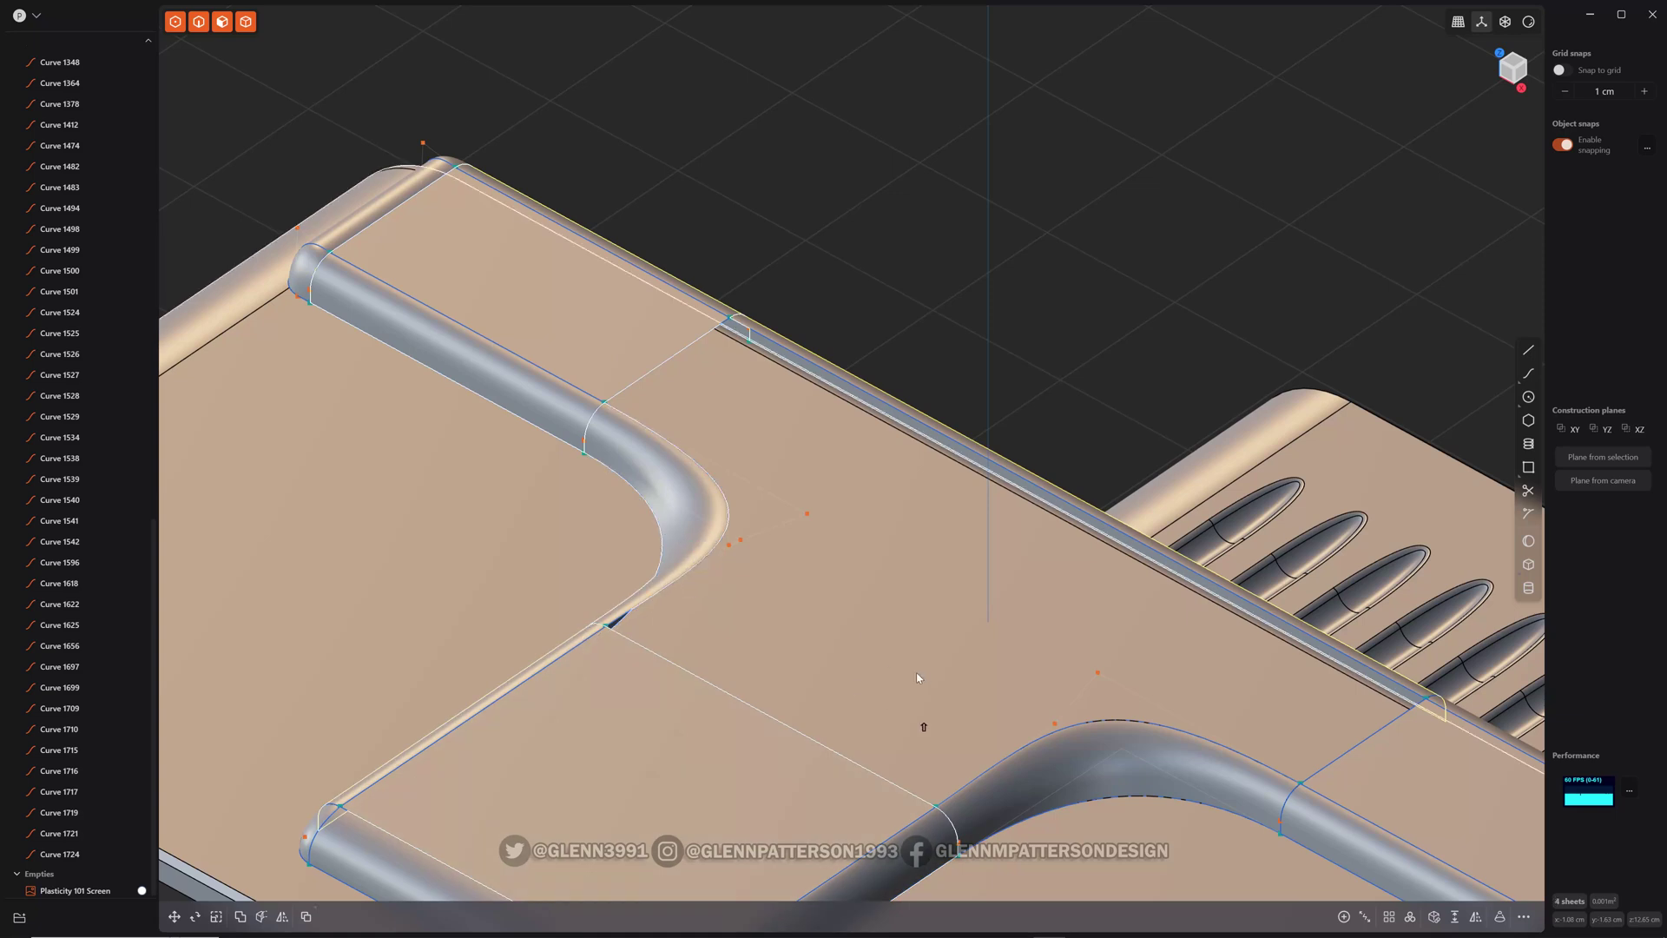
pyautogui.click(1114, 748)
pyautogui.click(1439, 769)
pyautogui.keyDown('shift'); pyautogui.click(1434, 712); pyautogui.keyUp('shift')
pyautogui.keyDown('shift'); pyautogui.moveTo(1174, 628); pyautogui.dragTo(878, 341, button='middle'); pyautogui.keyUp('shift')
pyautogui.keyDown('shift'); pyautogui.click(1332, 640); pyautogui.keyUp('shift')
pyautogui.keyDown('shift'); pyautogui.click(287, 693); pyautogui.keyUp('shift')
pyautogui.keyDown('shift'); pyautogui.moveTo(464, 406); pyautogui.dragTo(878, 680, button='middle'); pyautogui.keyUp('shift')
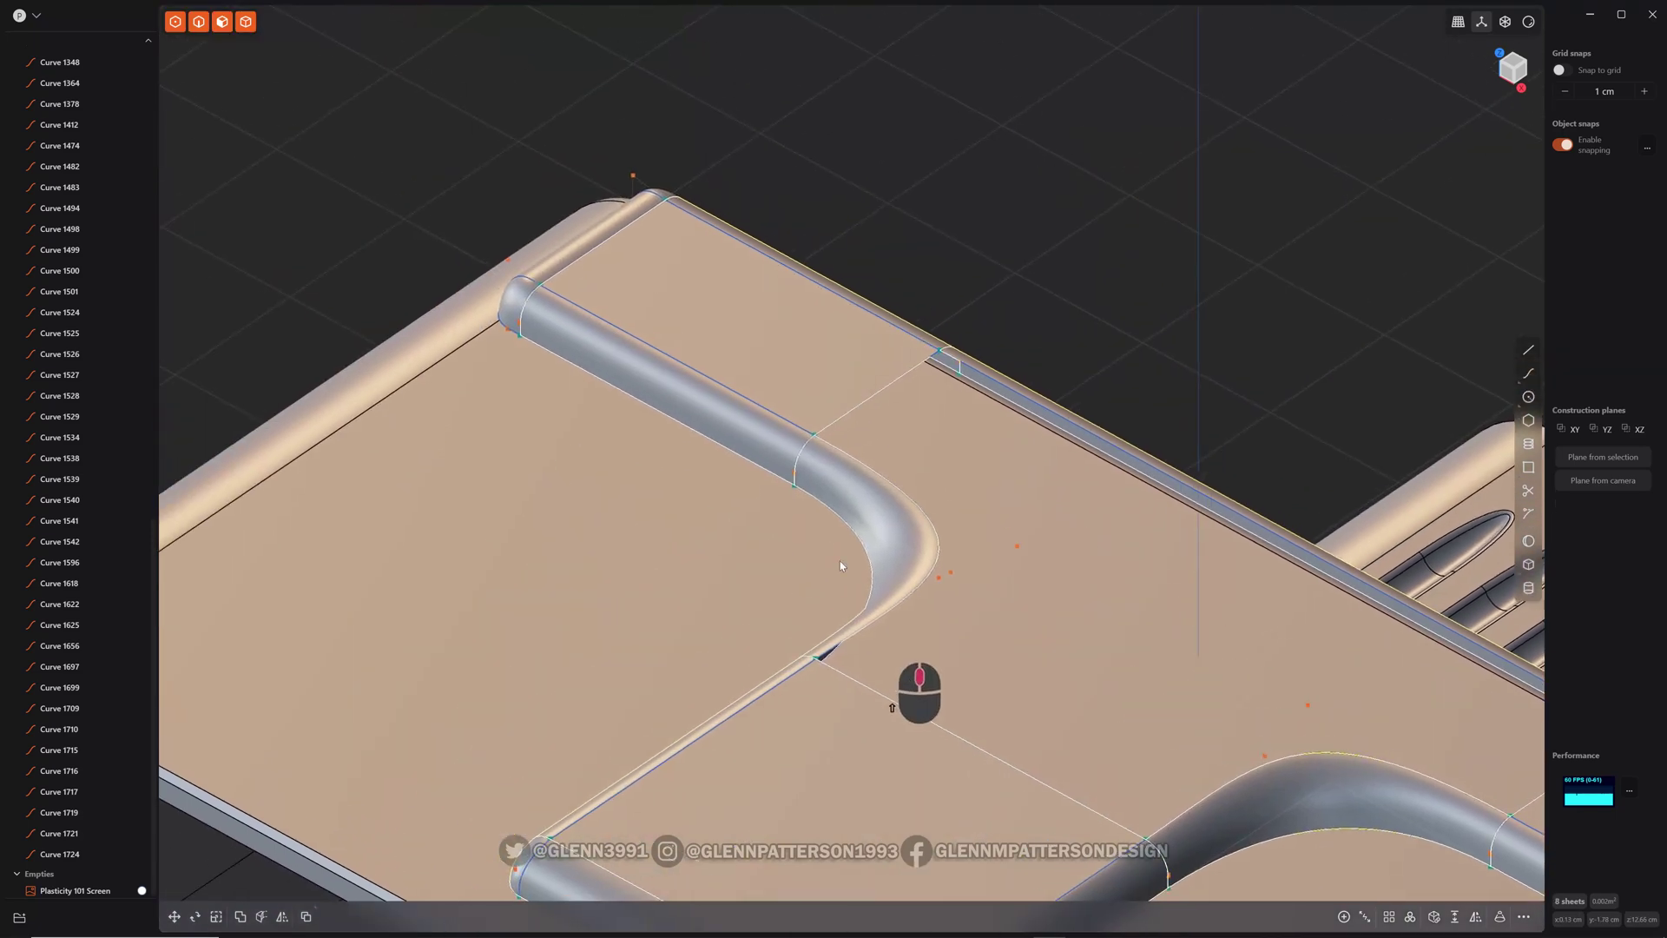
pyautogui.keyDown('shift'); pyautogui.click(601, 252); pyautogui.keyUp('shift')
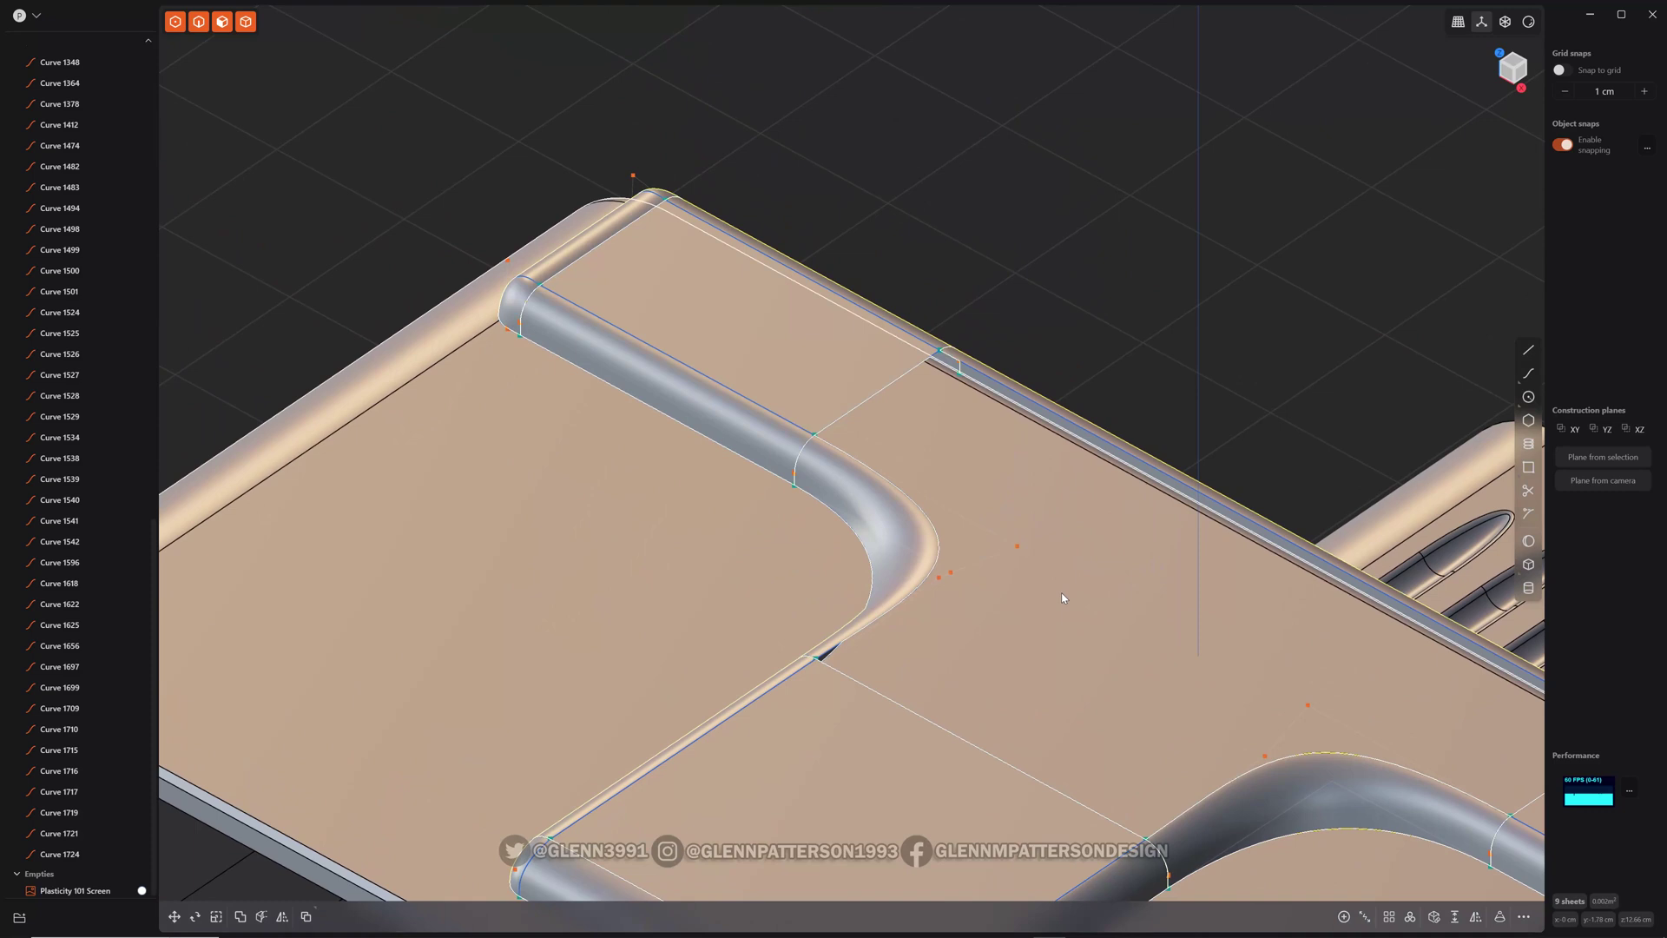
# - Join the lofted rail strip and the upper face into the top face sheet
pyautogui.scroll(-1, 97, 522)
pyautogui.scroll(10, 97, 523)
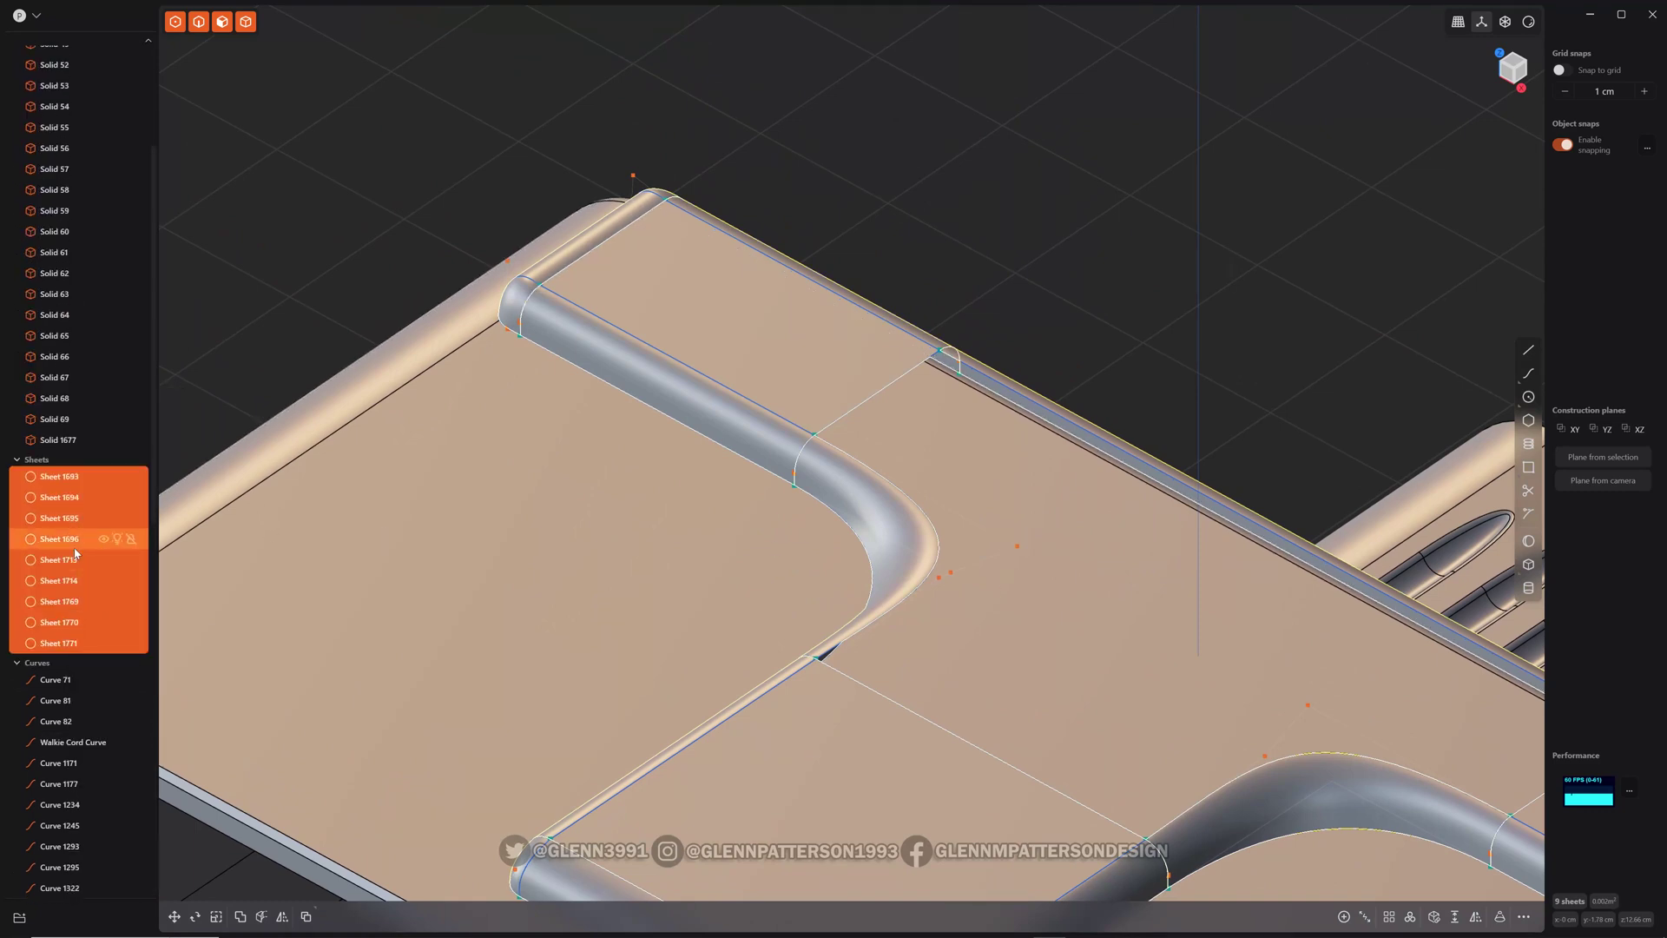
pyautogui.press('j')
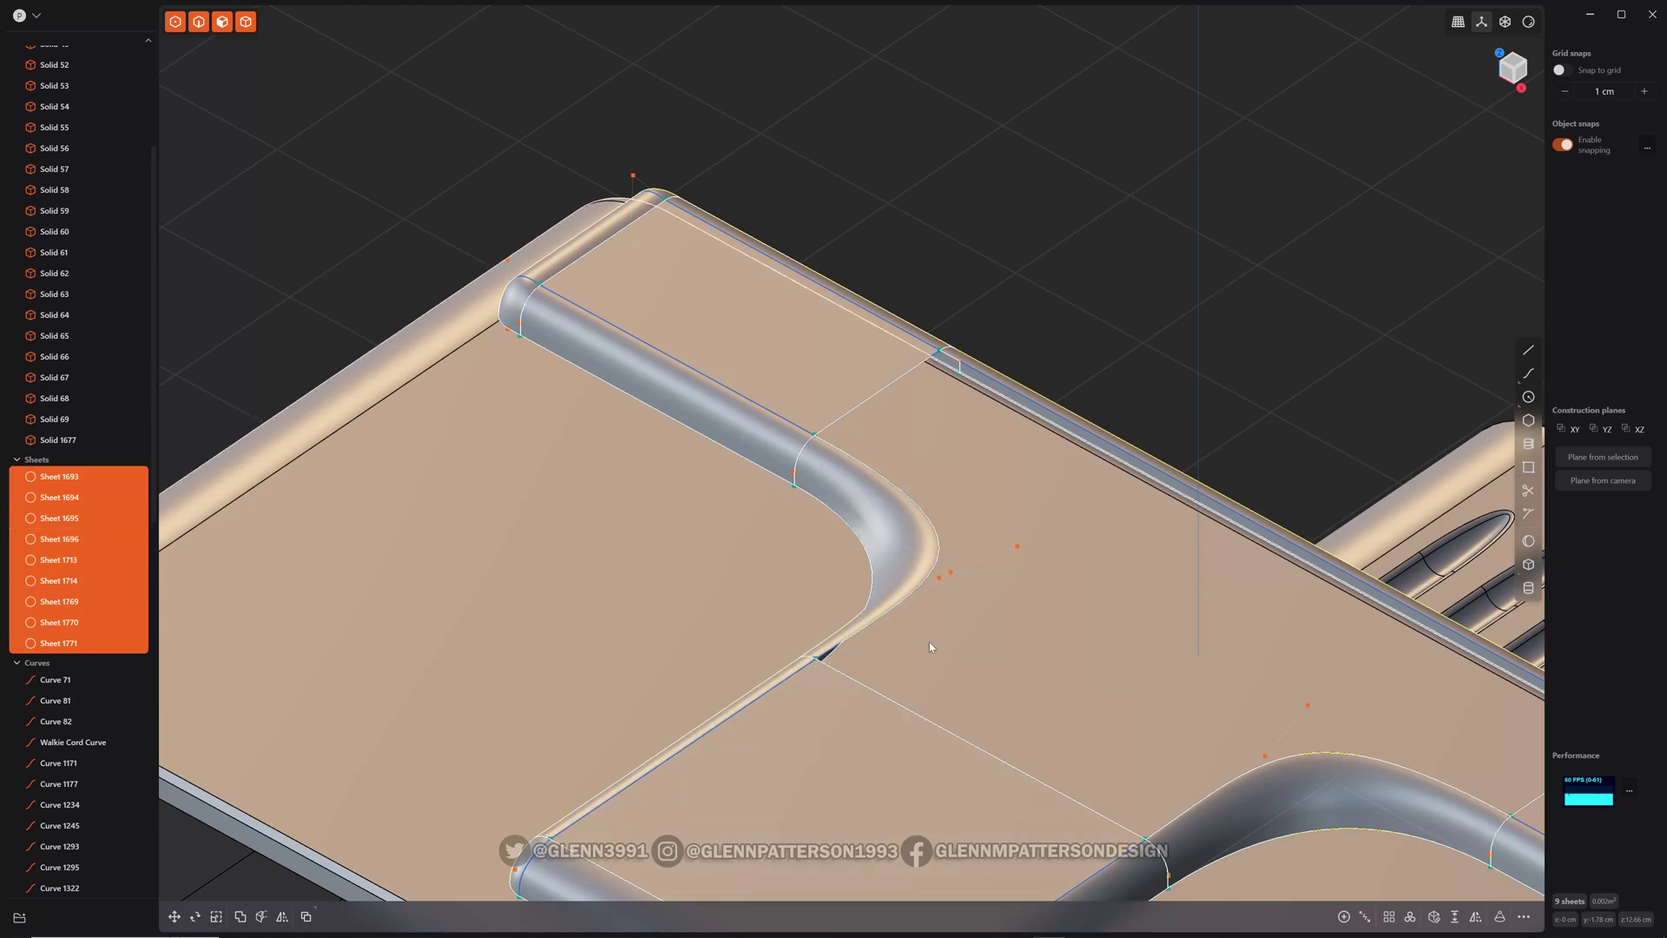
pyautogui.moveTo(946, 663); pyautogui.dragTo(1242, 283, button='middle')
pyautogui.click(1241, 283)
pyautogui.click(800, 324)
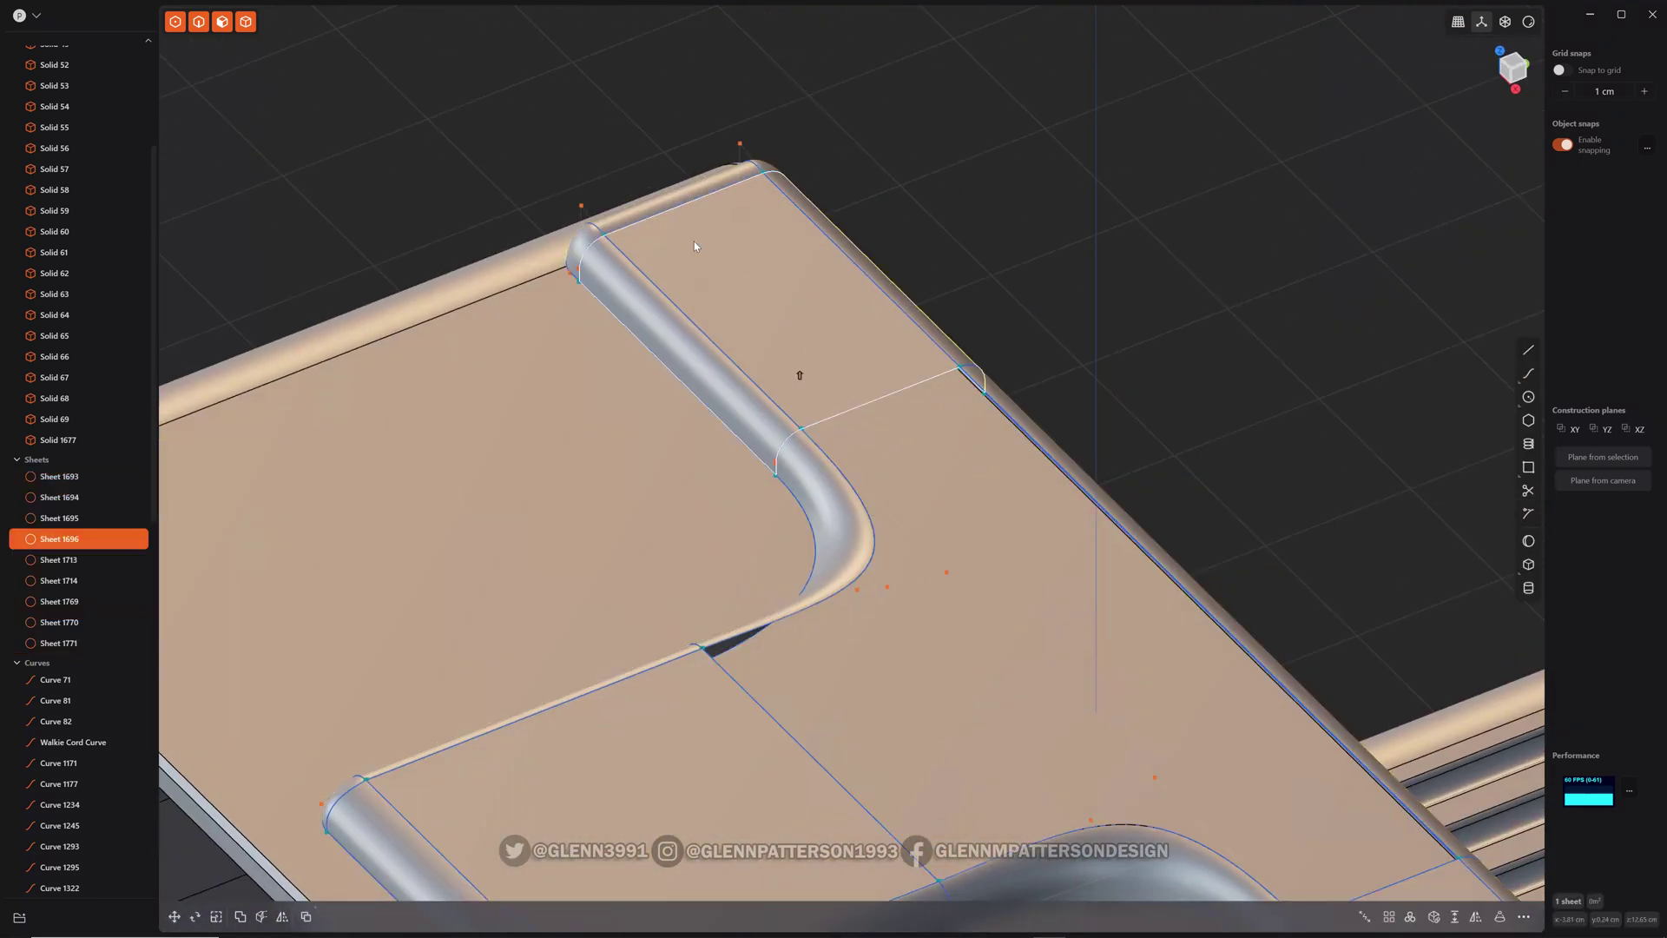
pyautogui.keyDown('shift'); pyautogui.click(668, 202); pyautogui.keyUp('shift')
pyautogui.press('j')
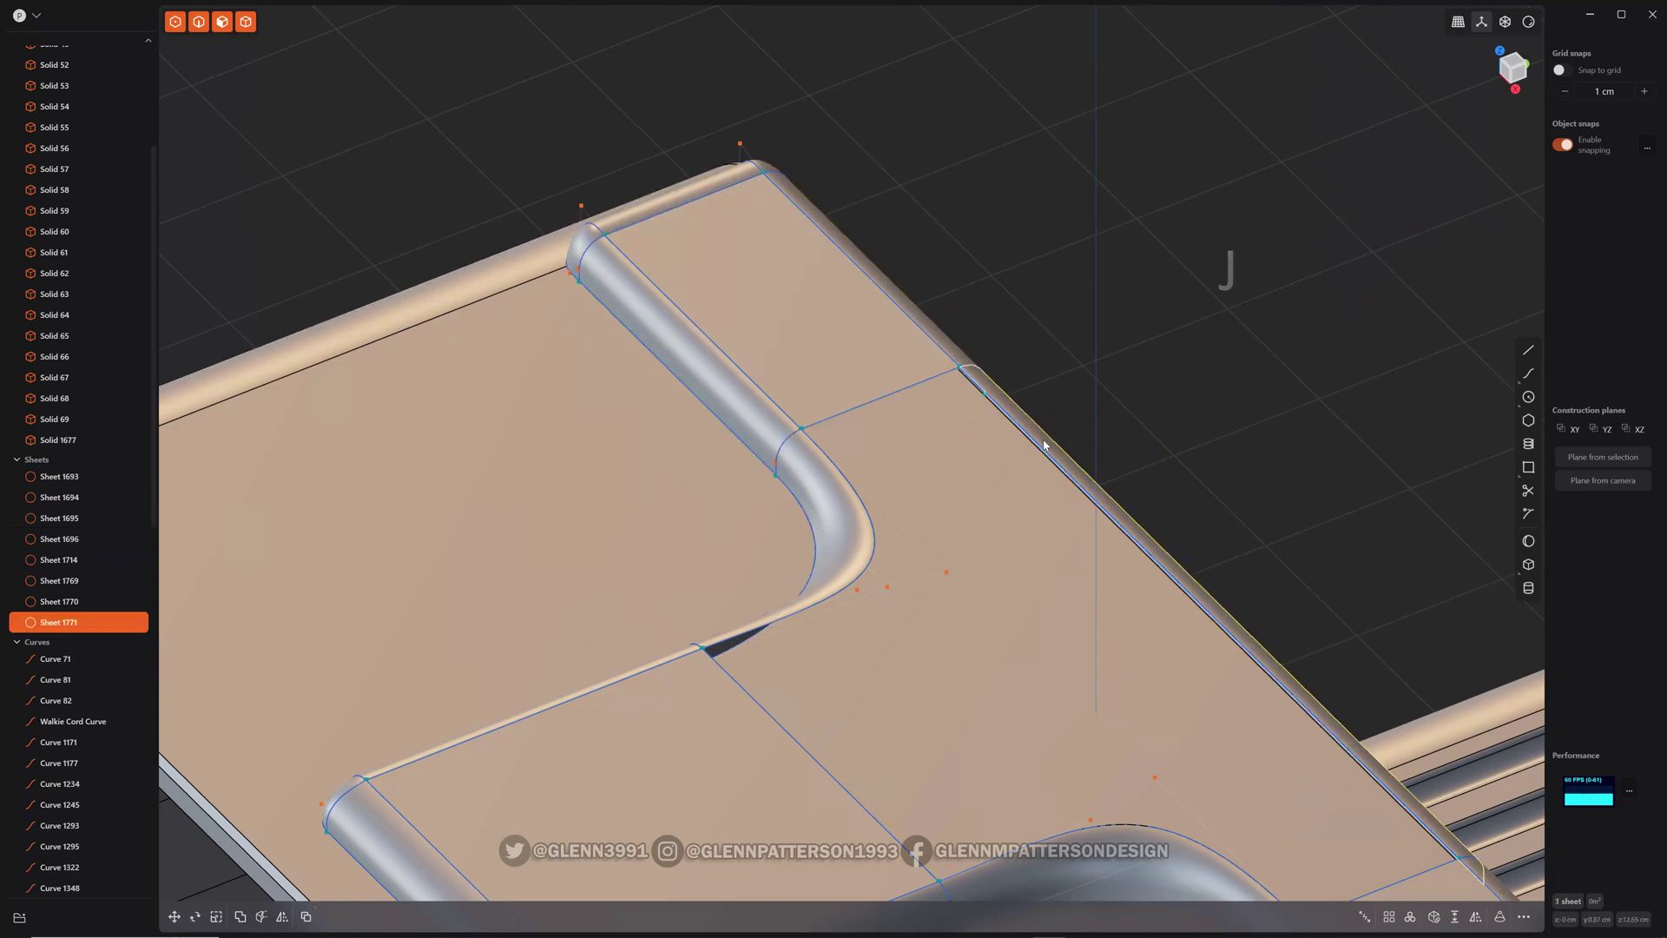
pyautogui.keyDown('shift'); pyautogui.click(874, 348); pyautogui.keyUp('shift')
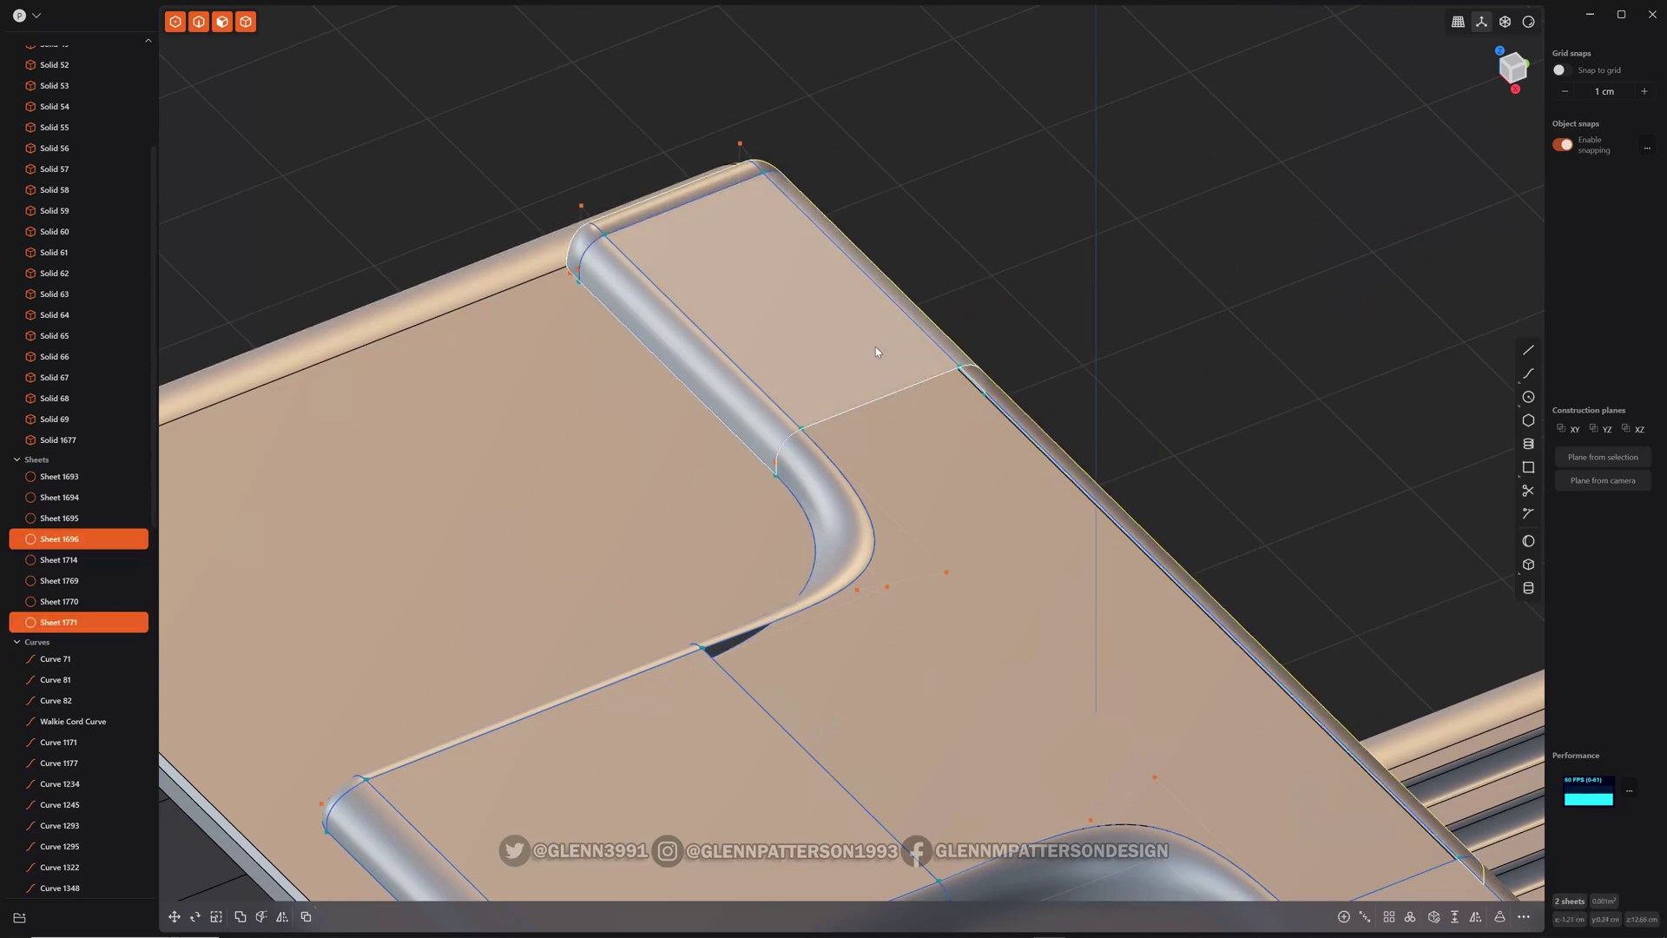
pyautogui.press('j')
# - Join the end cap, top sheet and a tube into the panel's main sheet
pyautogui.keyDown('shift'); pyautogui.moveTo(1279, 420); pyautogui.dragTo(745, 1, button='middle'); pyautogui.keyUp('shift')
pyautogui.click(1055, 556)
pyautogui.keyDown('shift'); pyautogui.click(1151, 749); pyautogui.keyUp('shift')
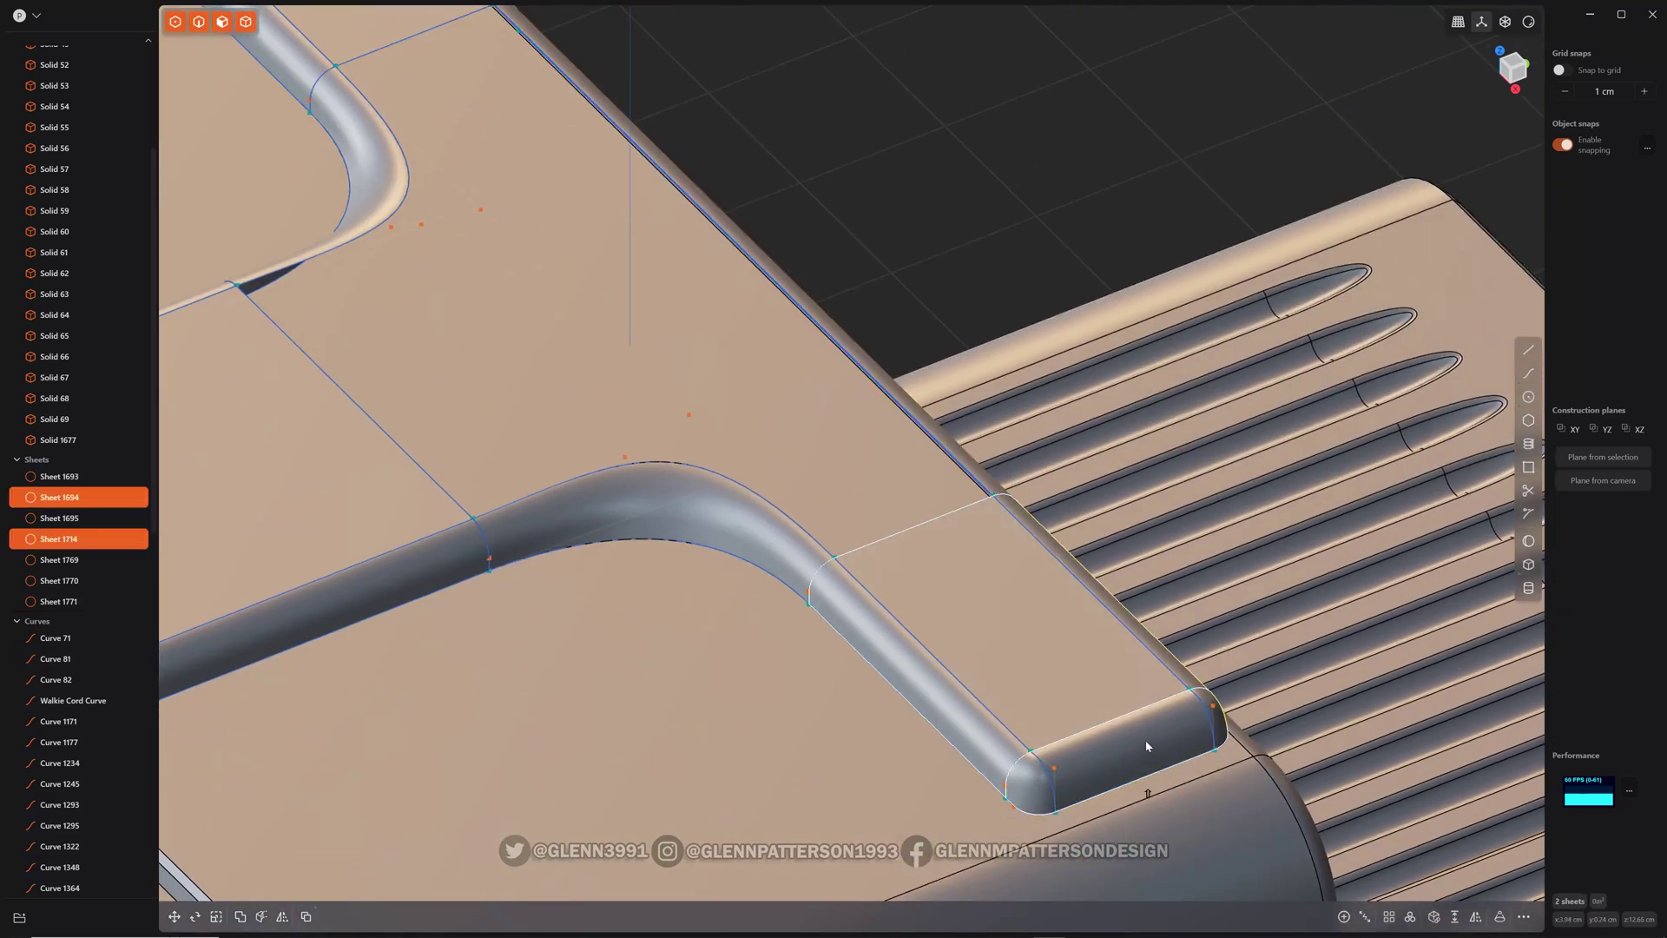
pyautogui.press('j')
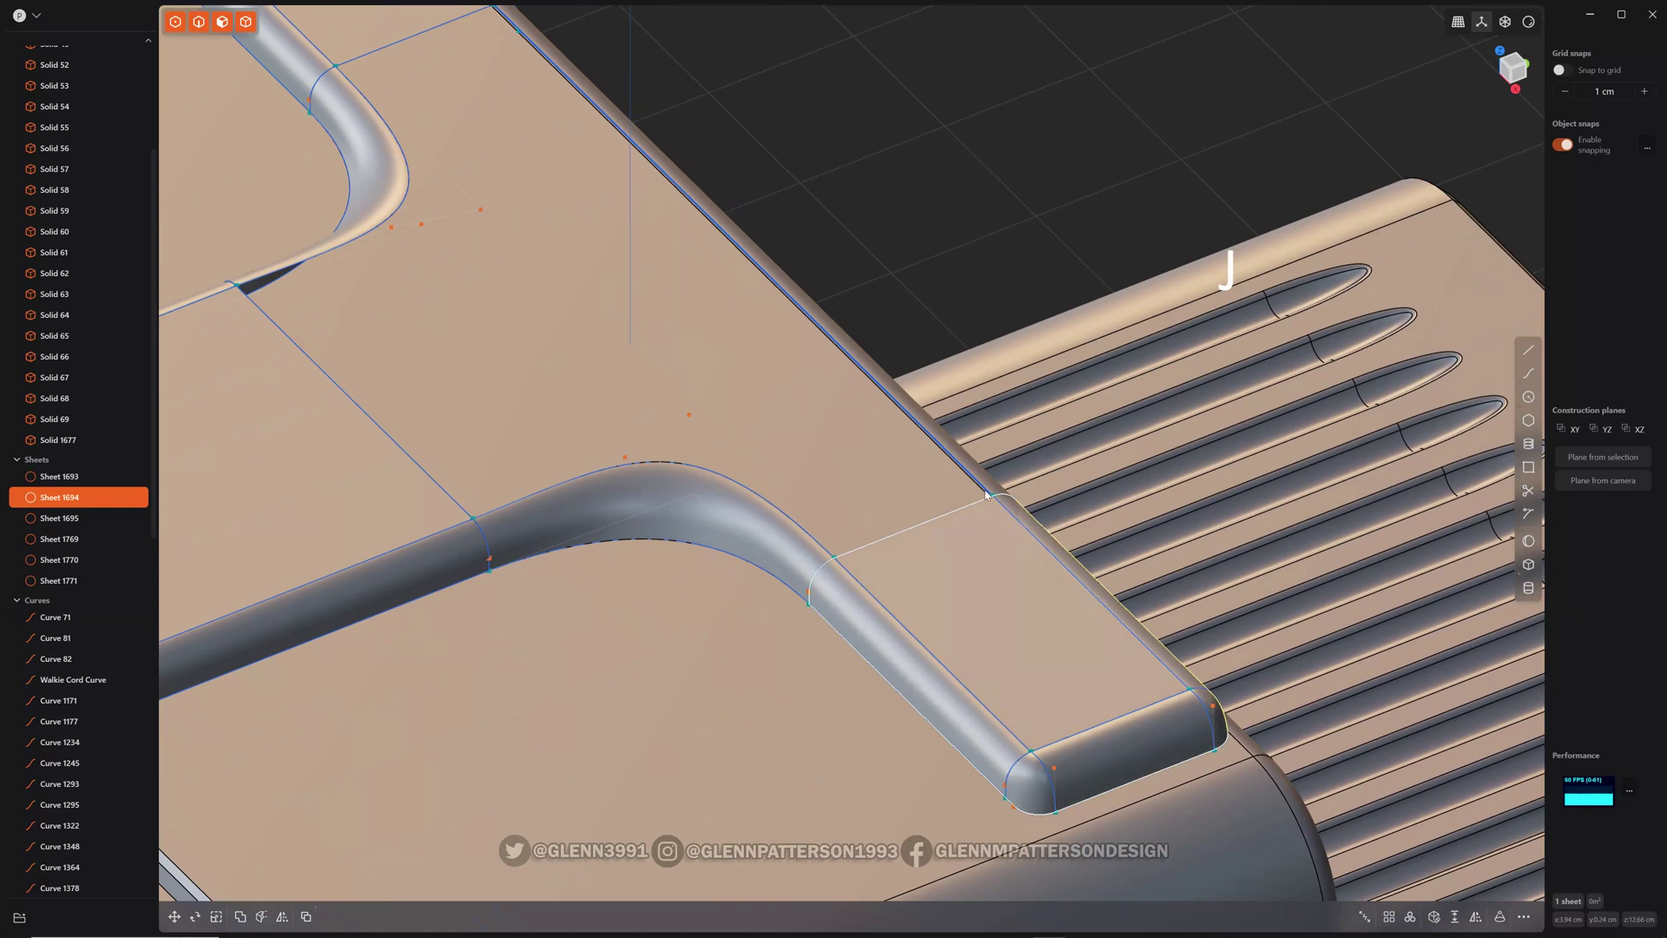
pyautogui.keyDown('shift'); pyautogui.click(977, 474); pyautogui.keyUp('shift')
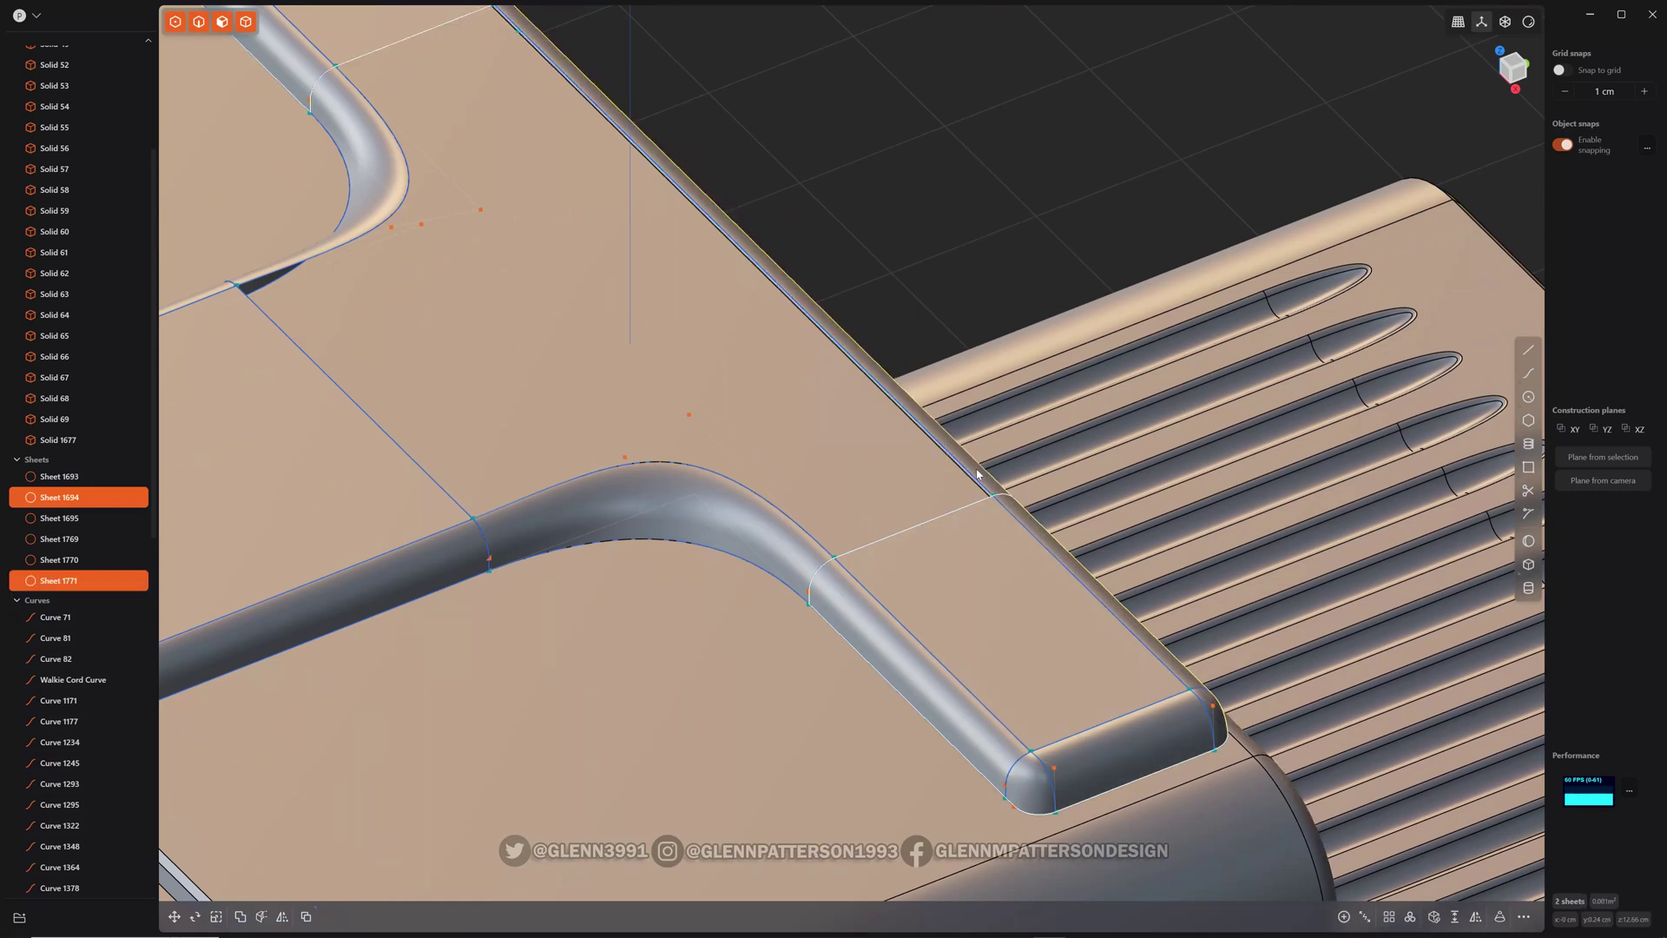
pyautogui.press('j')
pyautogui.keyDown('shift'); pyautogui.click(668, 517); pyautogui.keyUp('shift')
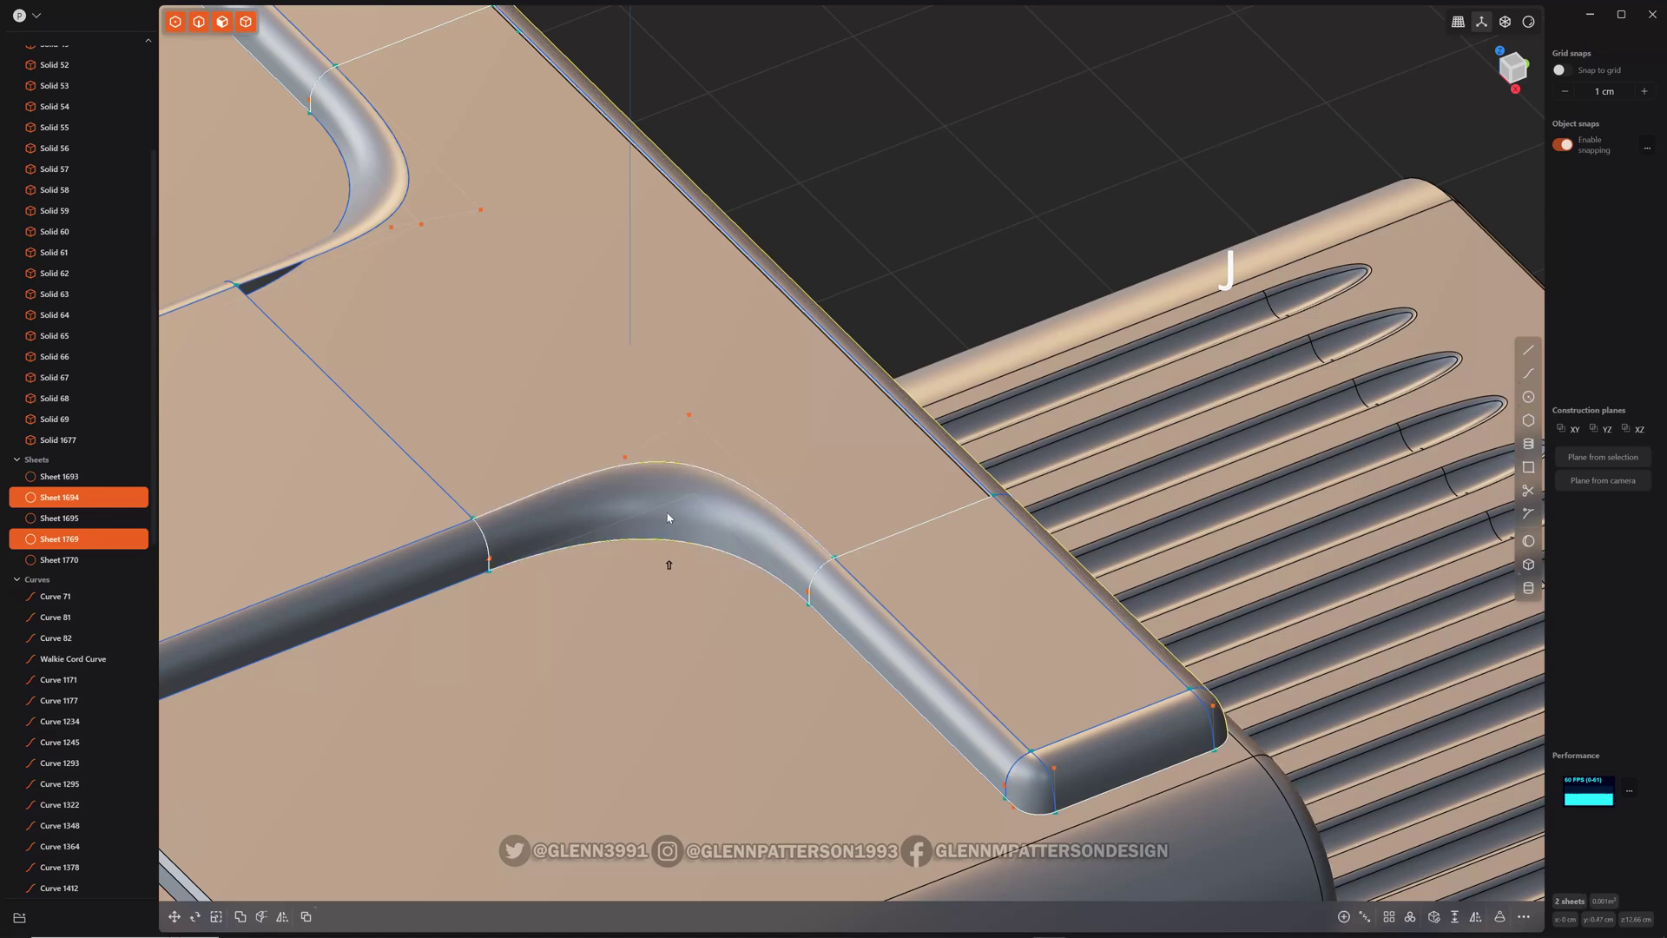
pyautogui.press('j')
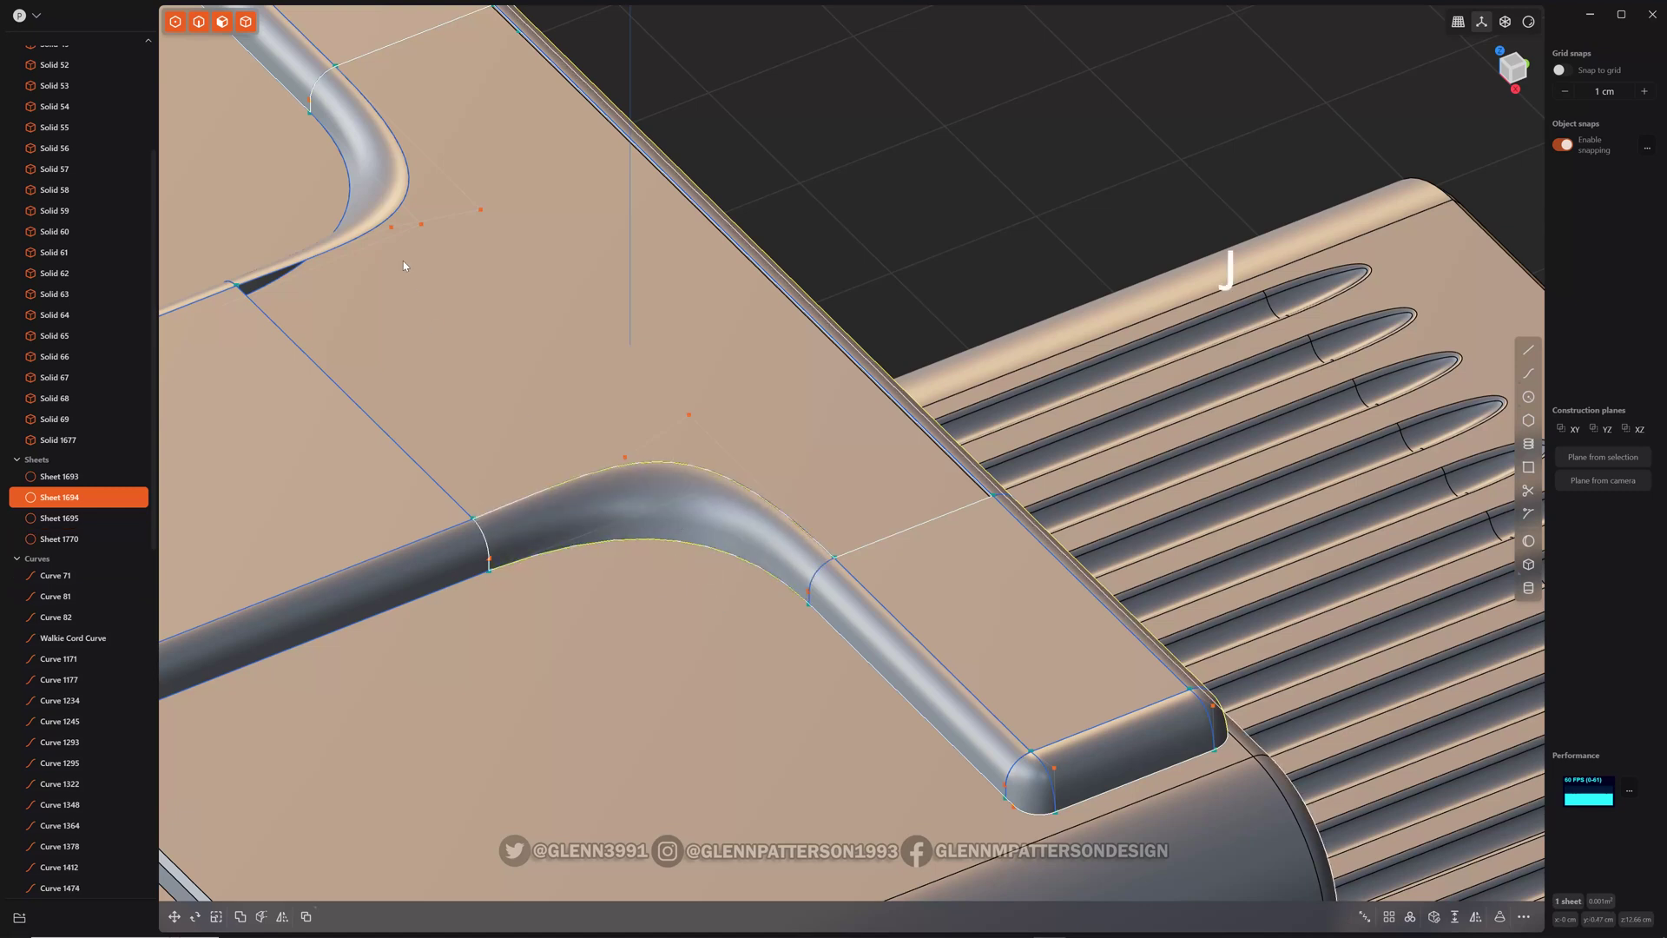
# - Join the upper-left tube, flat surface and last tube to complete Sheet 1694
pyautogui.keyDown('shift'); pyautogui.click(366, 182); pyautogui.keyUp('shift')
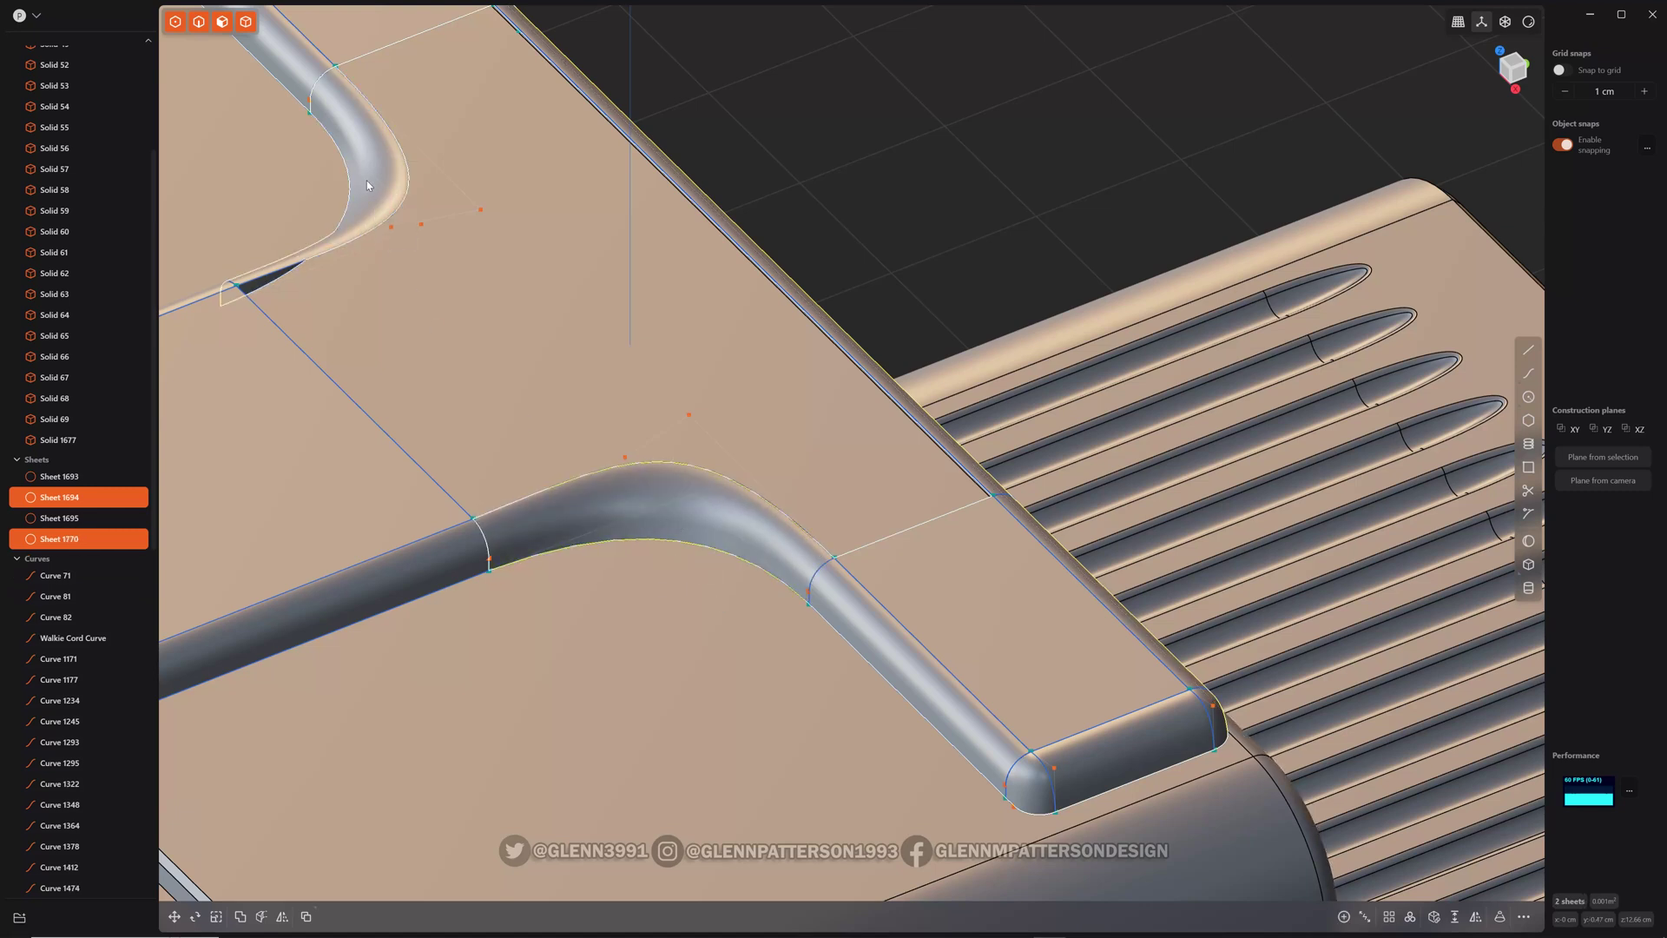
pyautogui.press('j')
pyautogui.keyDown('shift'); pyautogui.click(275, 446); pyautogui.keyUp('shift')
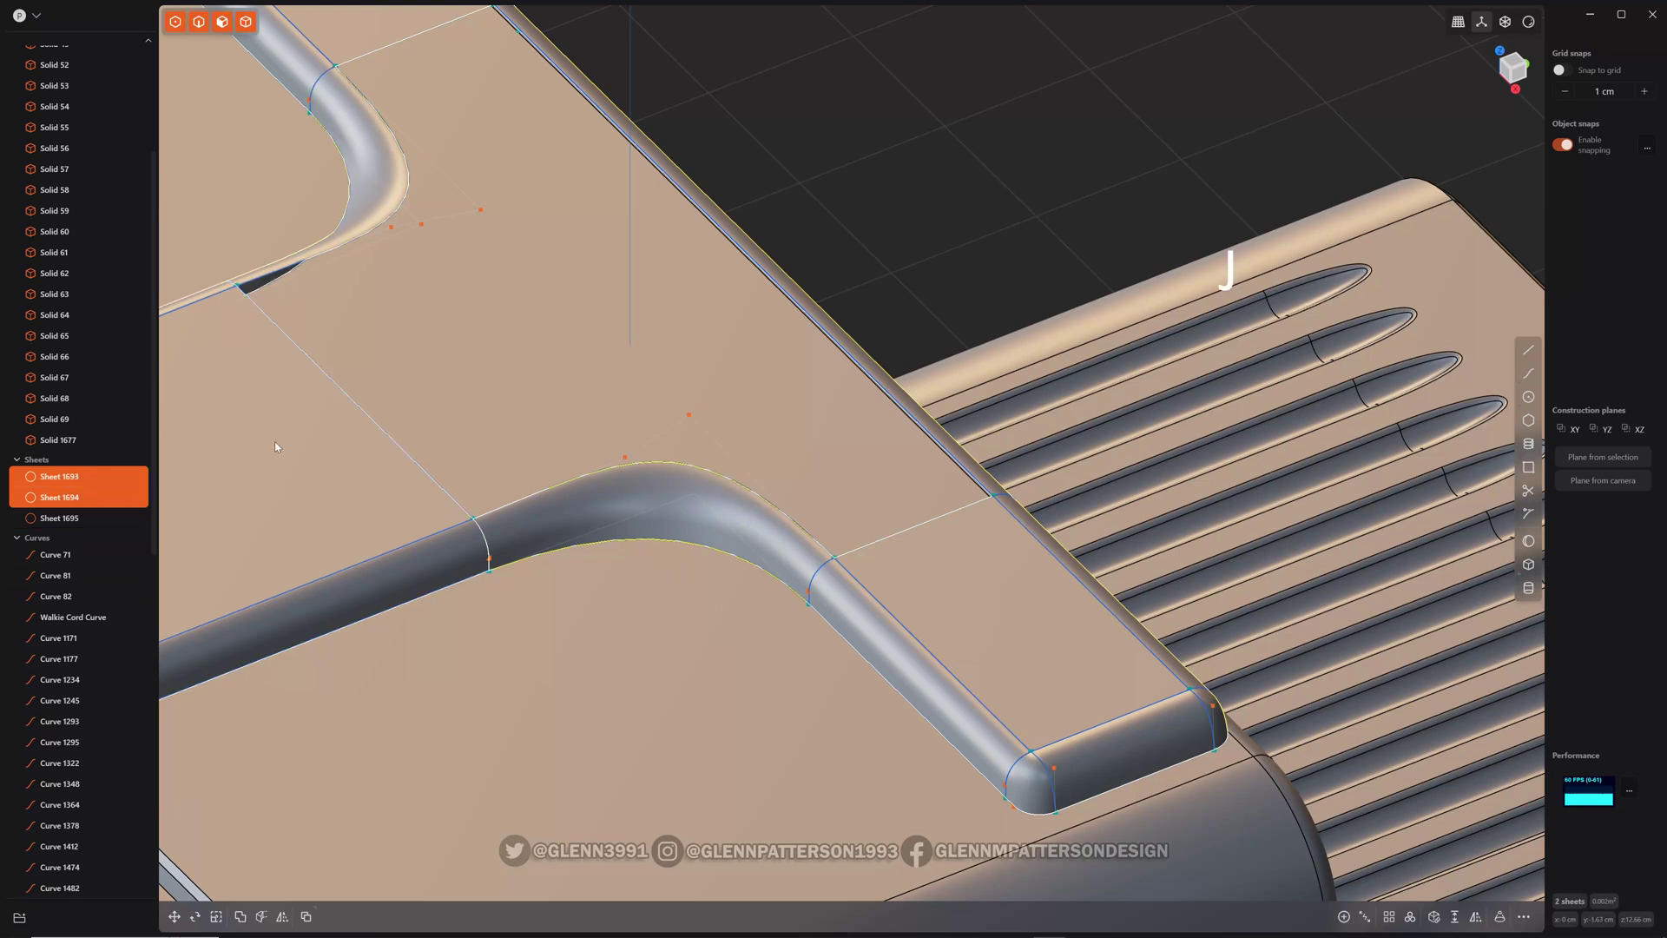
pyautogui.press('j')
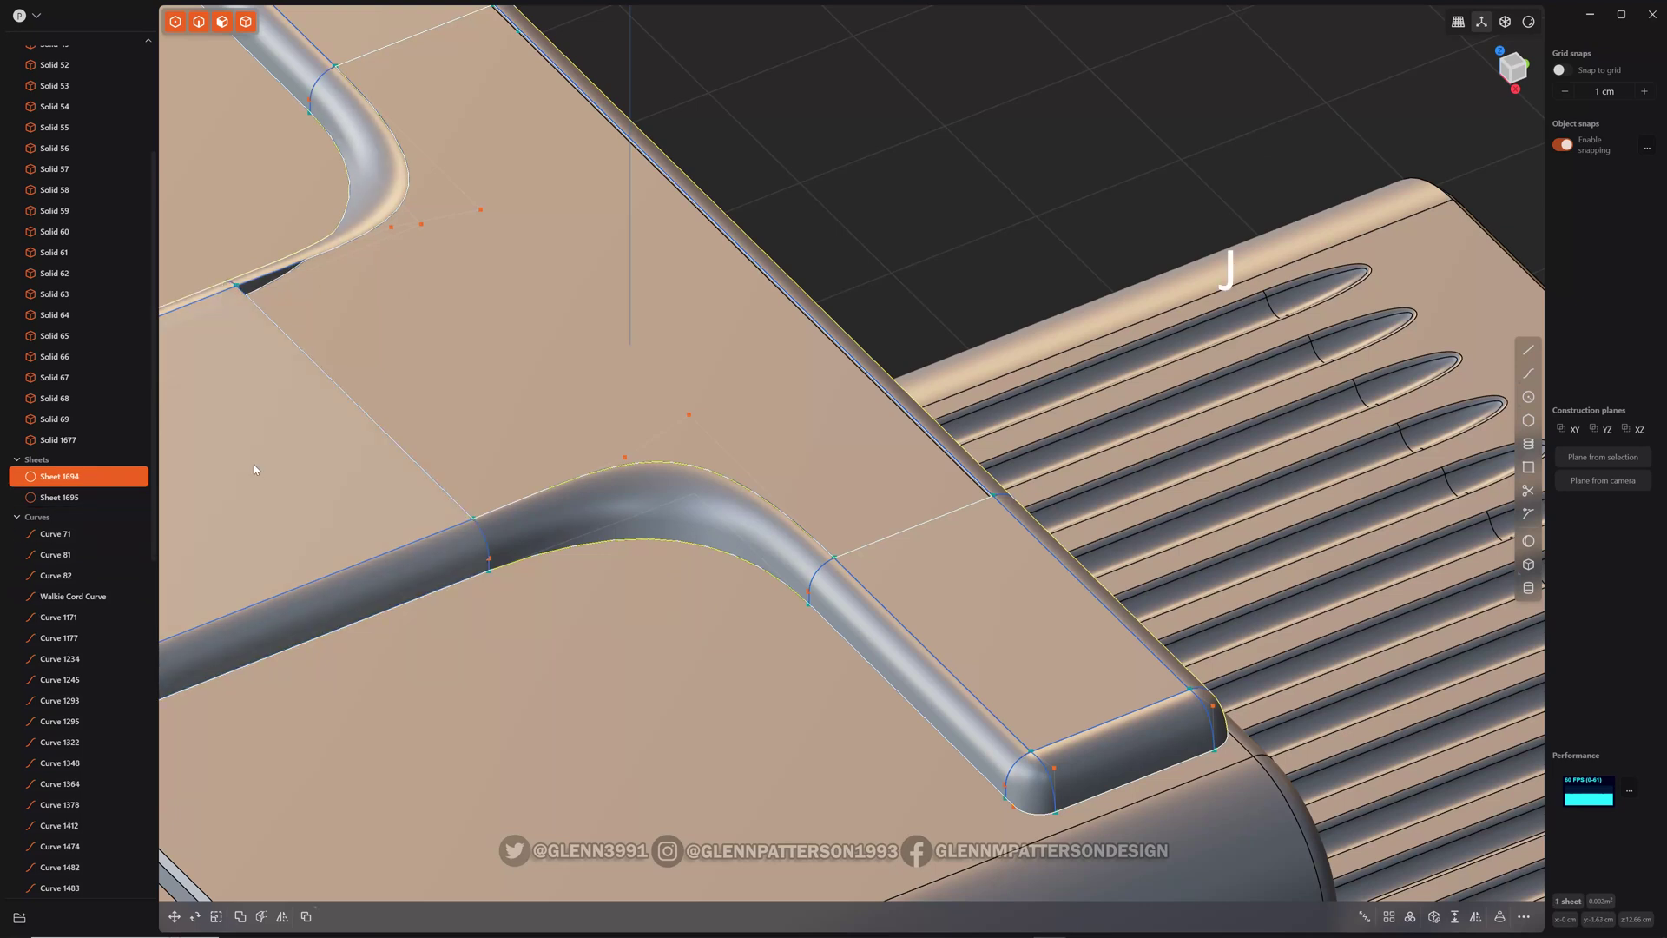
pyautogui.keyDown('shift'); pyautogui.moveTo(415, 426); pyautogui.dragTo(526, 476, button='middle'); pyautogui.keyUp('shift')
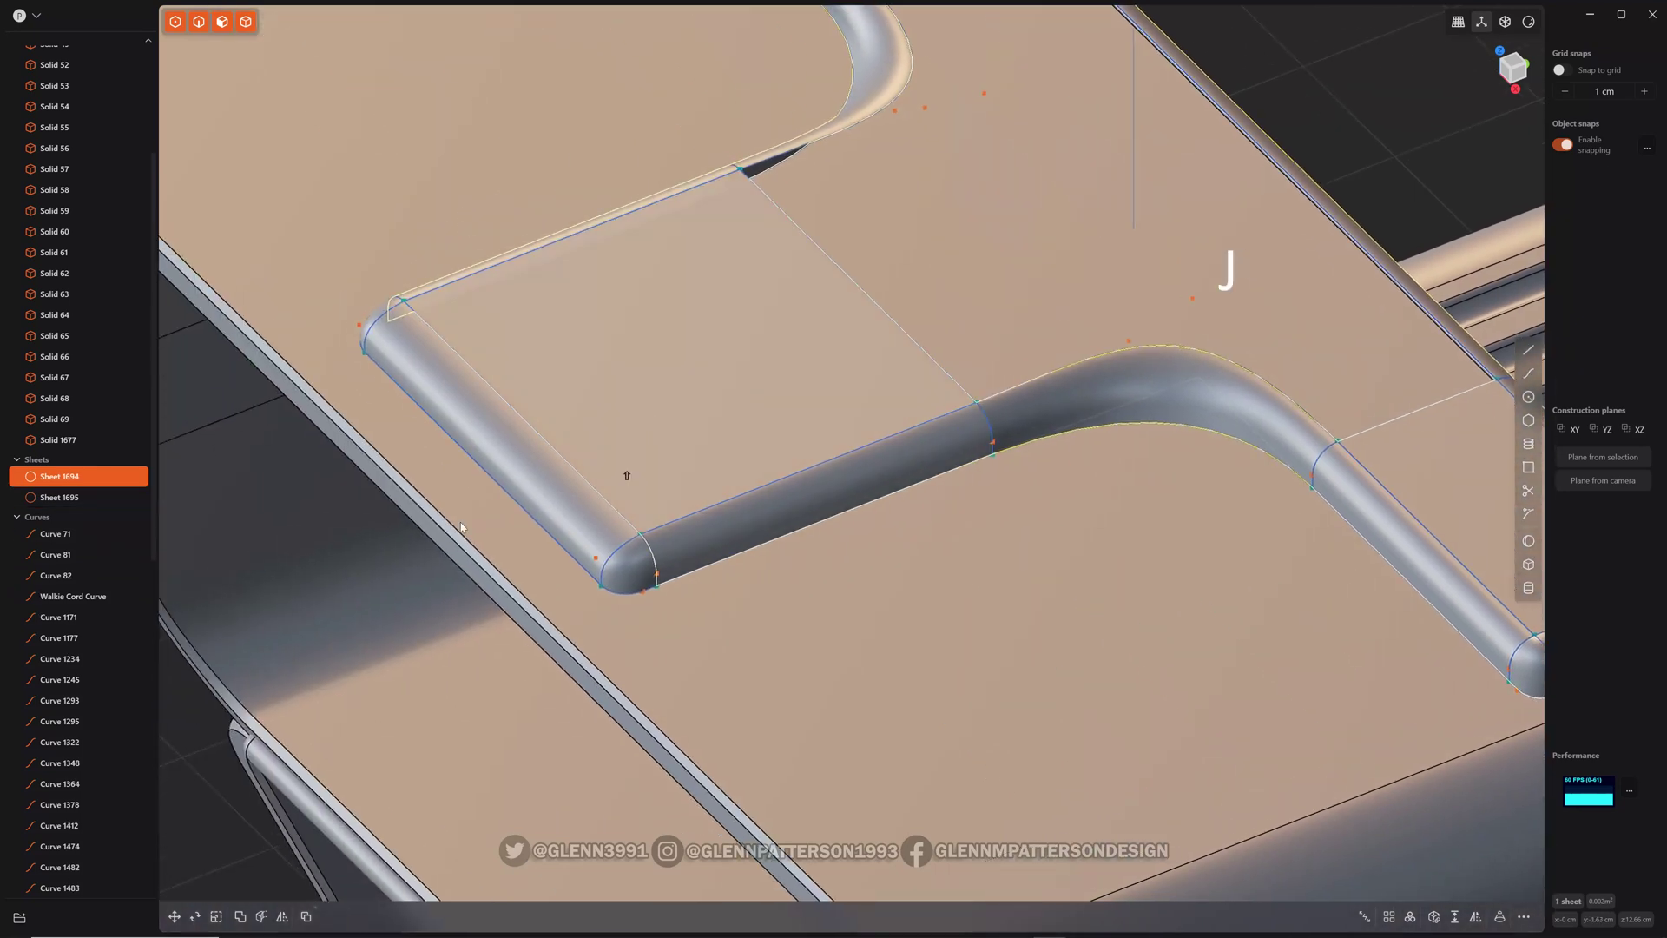
pyautogui.keyDown('shift'); pyautogui.click(526, 480); pyautogui.keyUp('shift')
pyautogui.press('j')
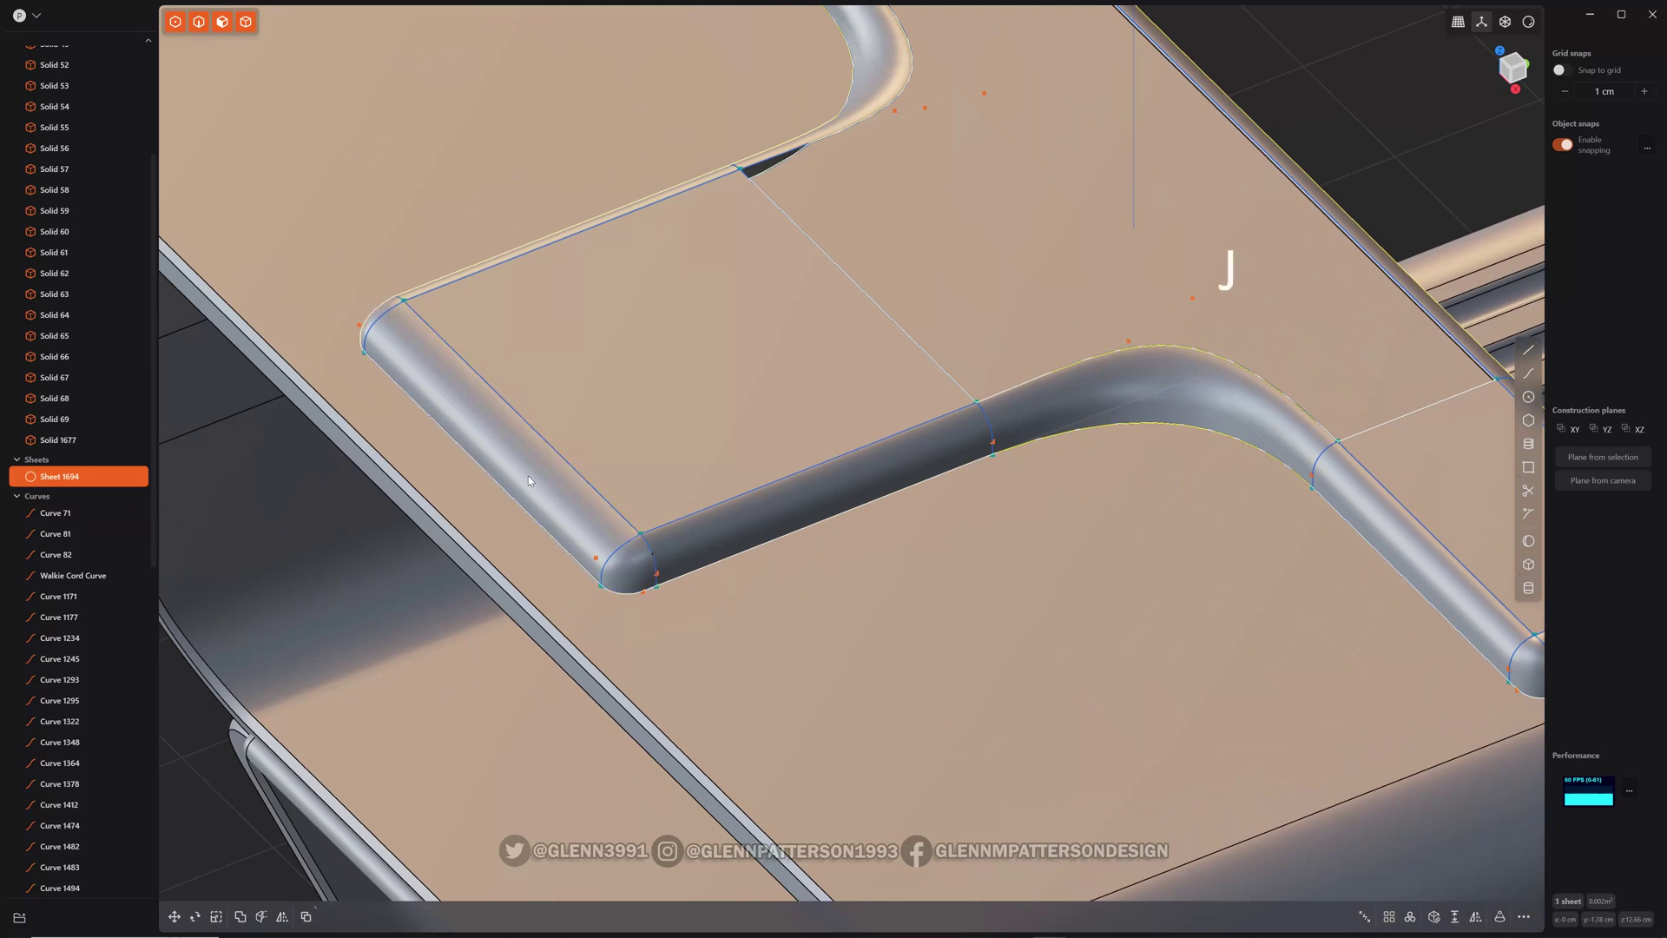
pyautogui.scroll(-5, 1073, 486)
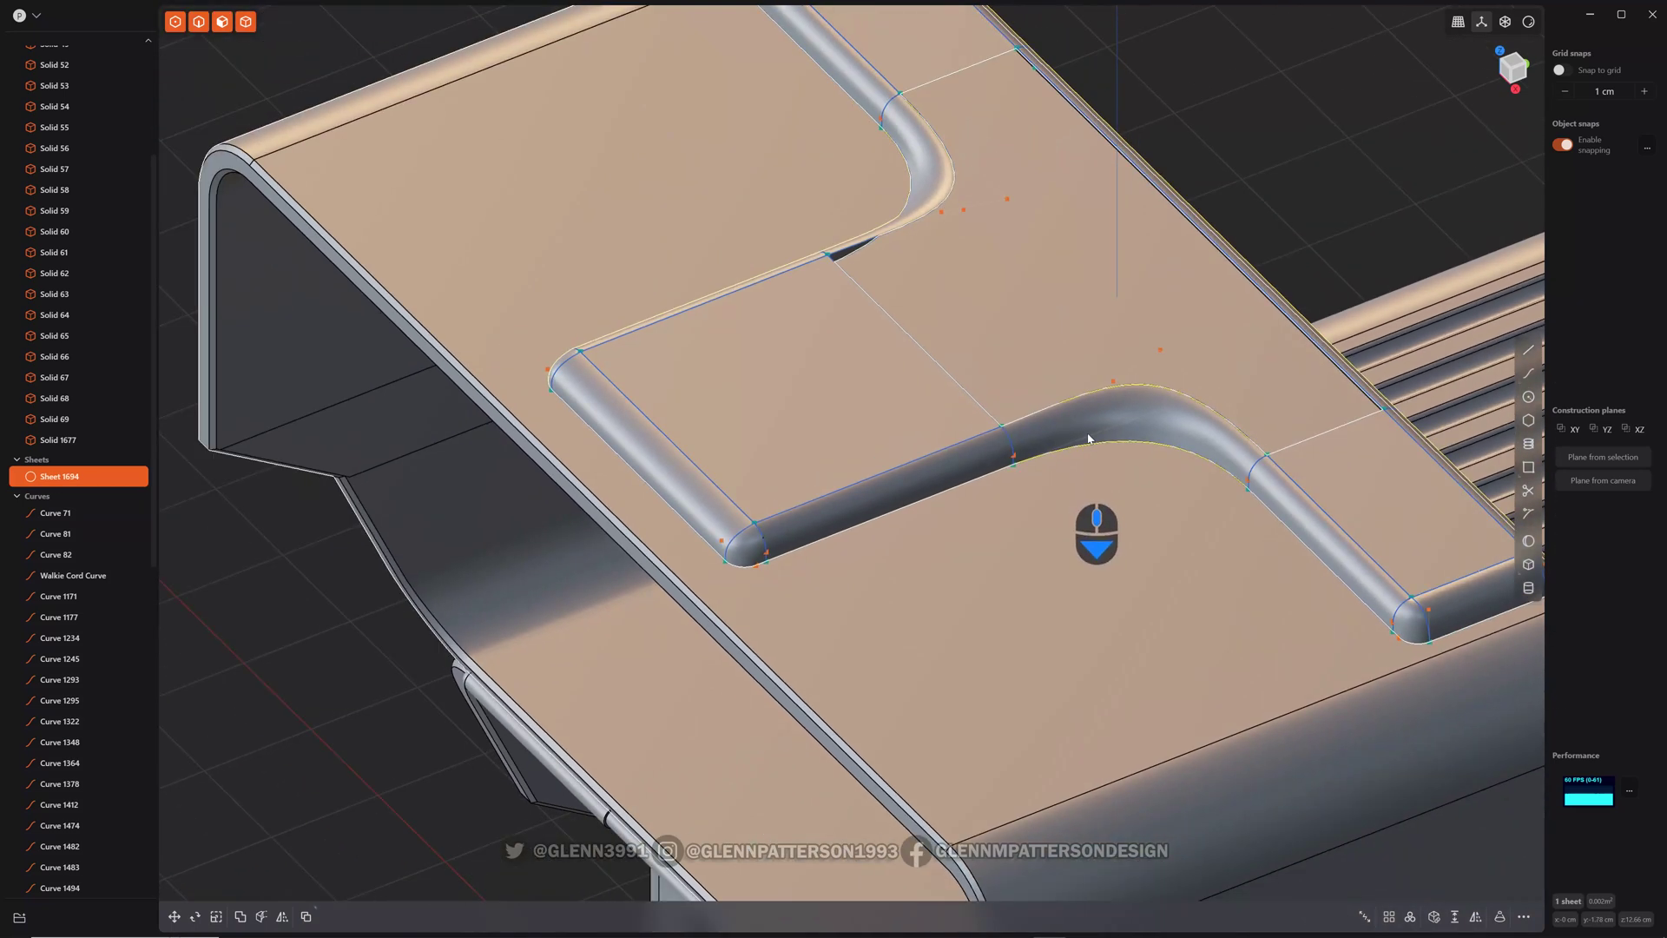
pyautogui.click(1313, 139)
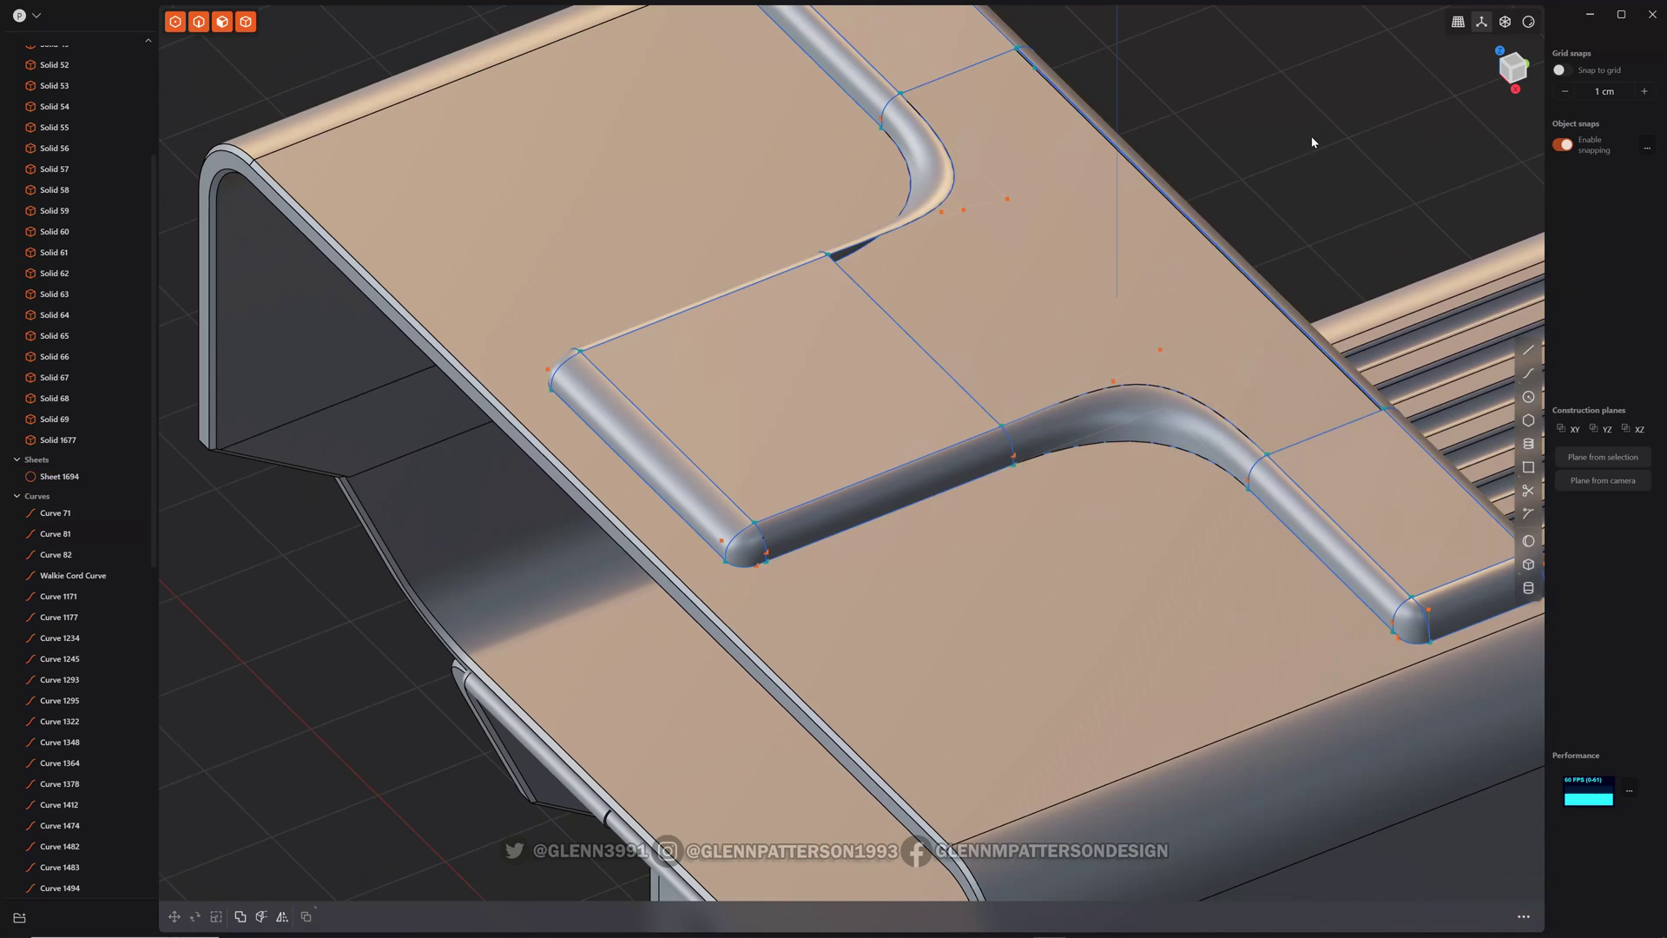
pyautogui.click(828, 397)
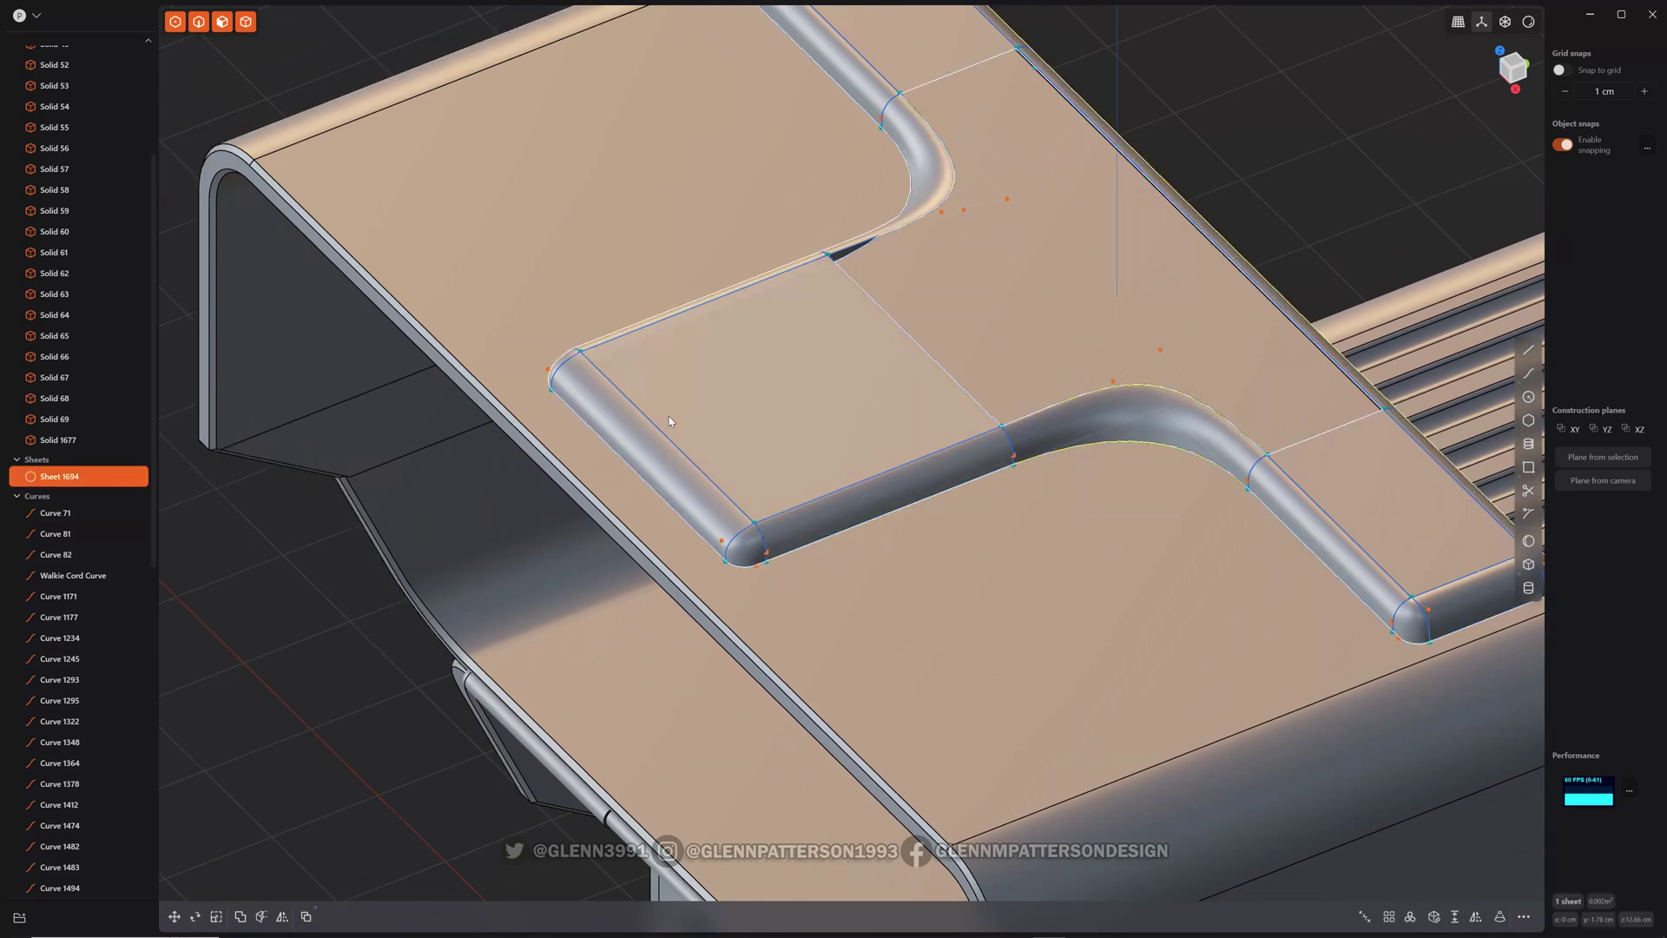
pyautogui.scroll(-3, 669, 423)
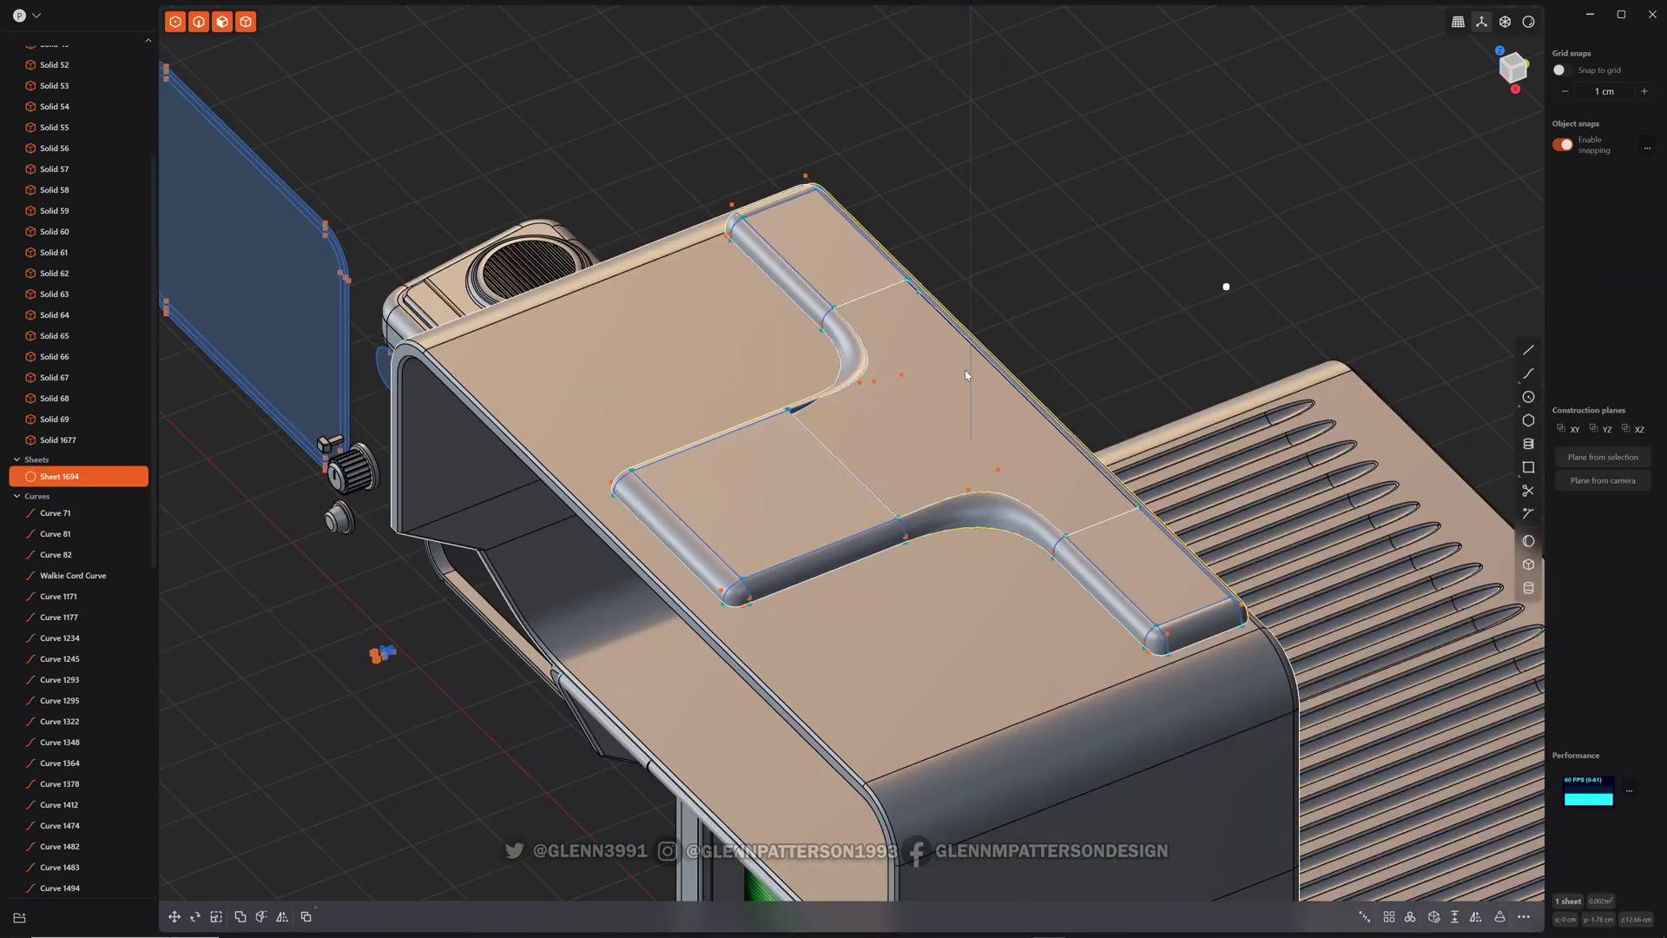
# - Isolate Sheet 1694 and select the six edges bordering its T-shaped hole
pyautogui.hotkey('shift', 'h')
pyautogui.moveTo(982, 406); pyautogui.dragTo(951, 378, button='middle')
pyautogui.scroll(3, 858, 238)
pyautogui.scroll(10, 858, 237)
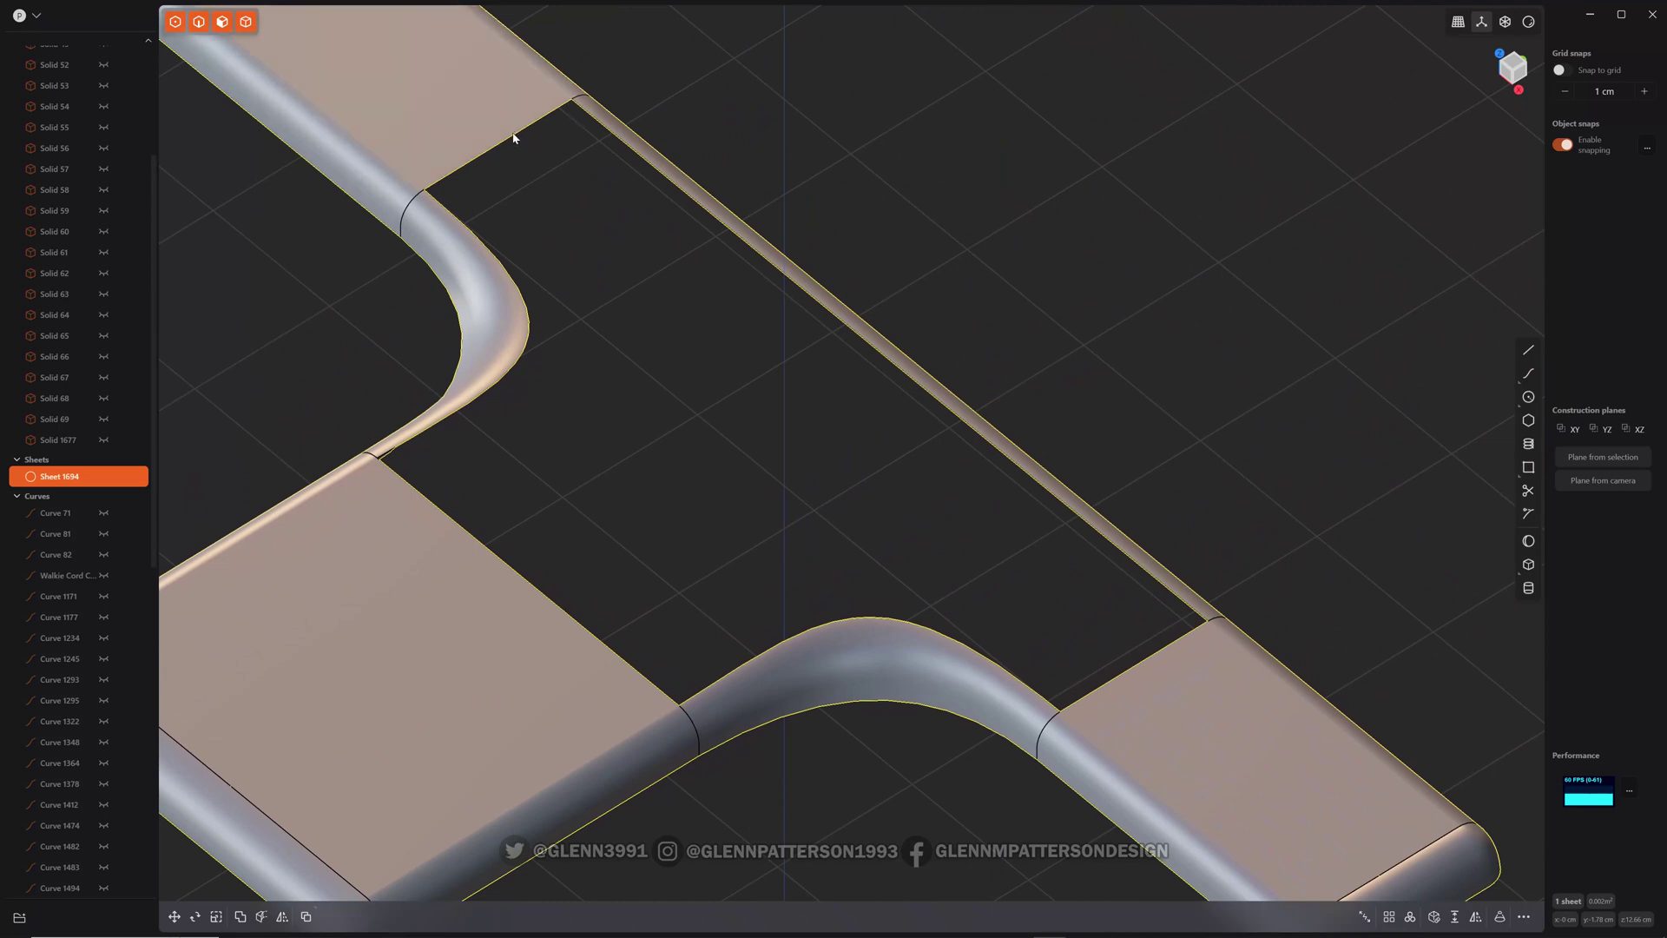
pyautogui.scroll(-5, 768, 501)
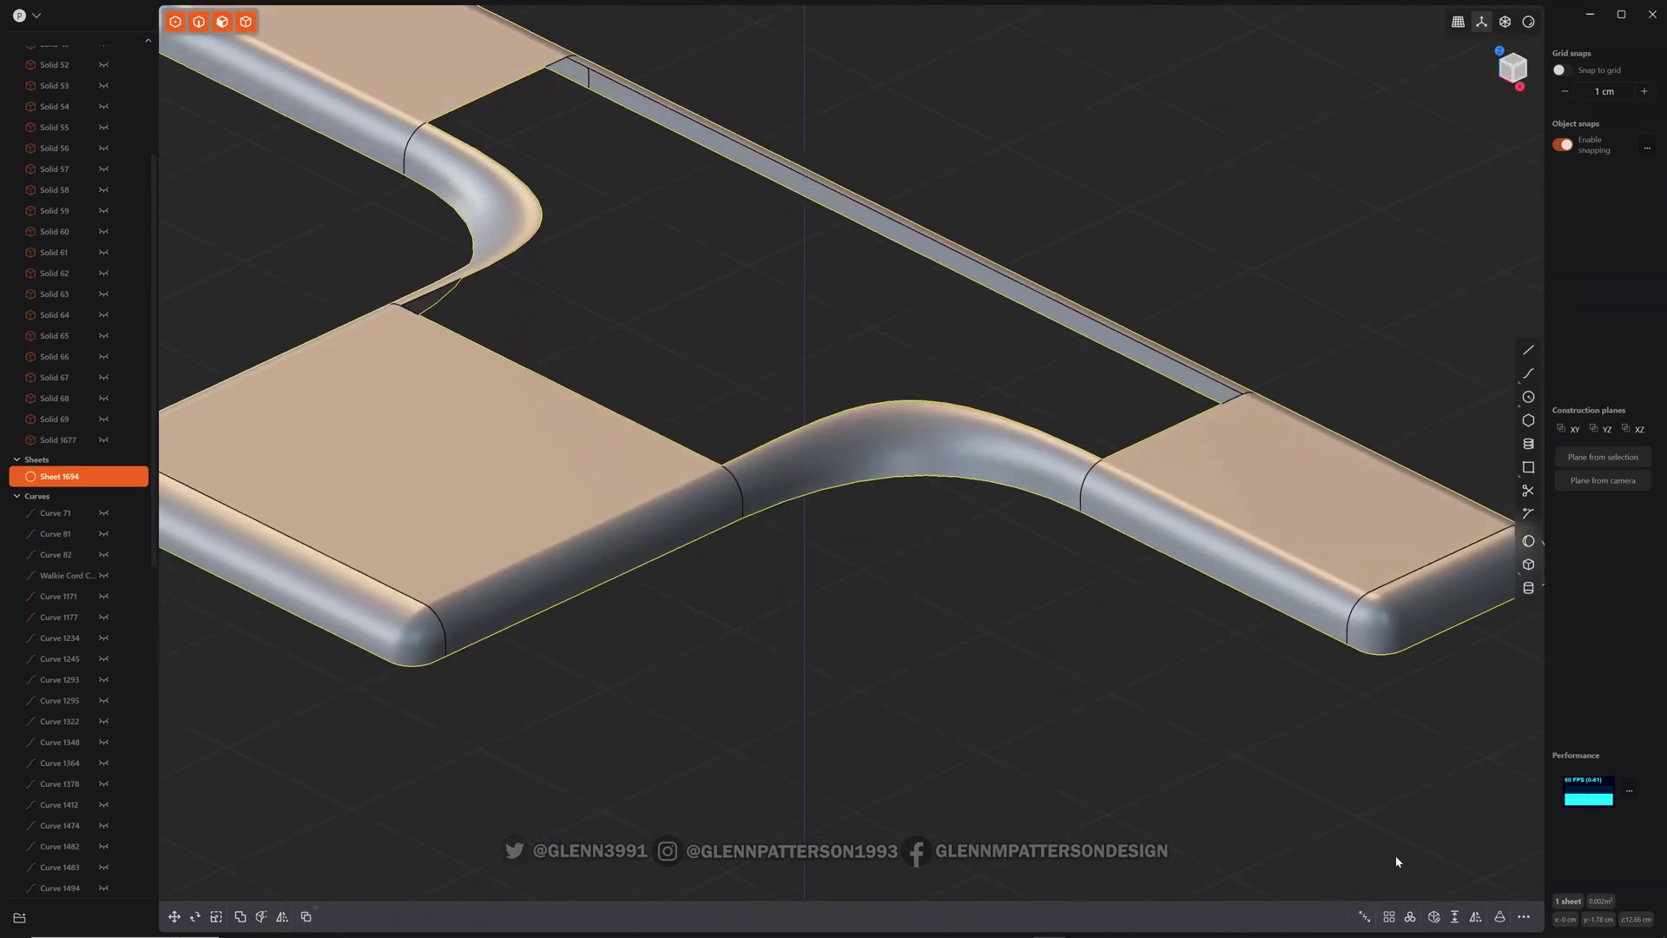
pyautogui.click(1477, 916)
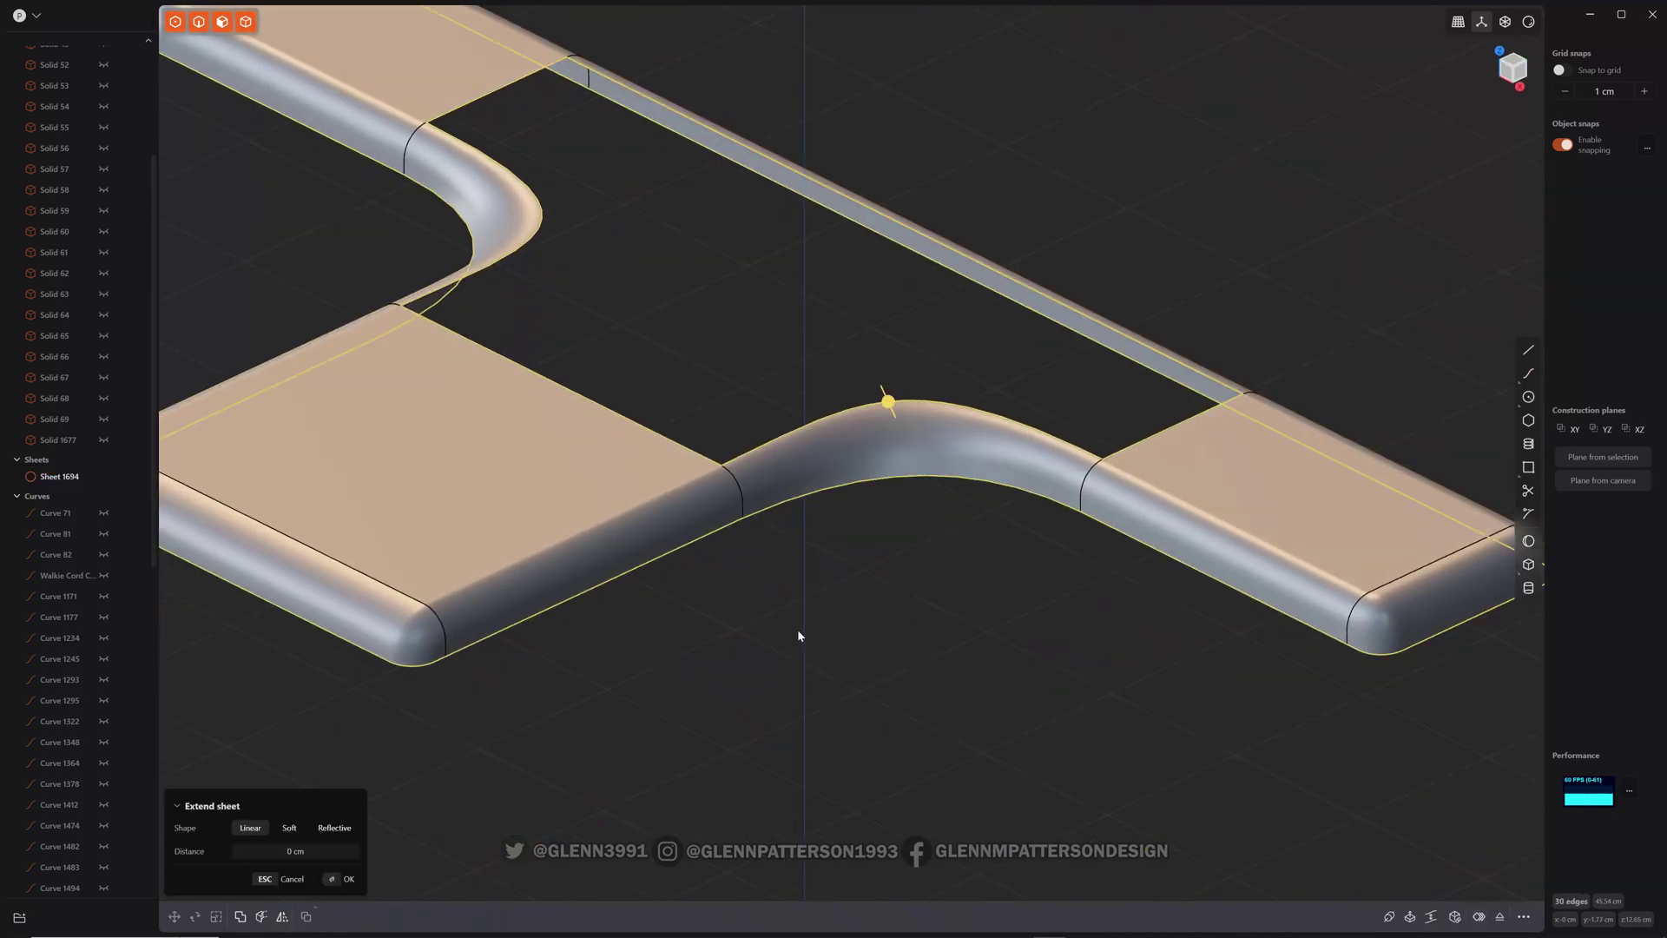
pyautogui.press('Escape')
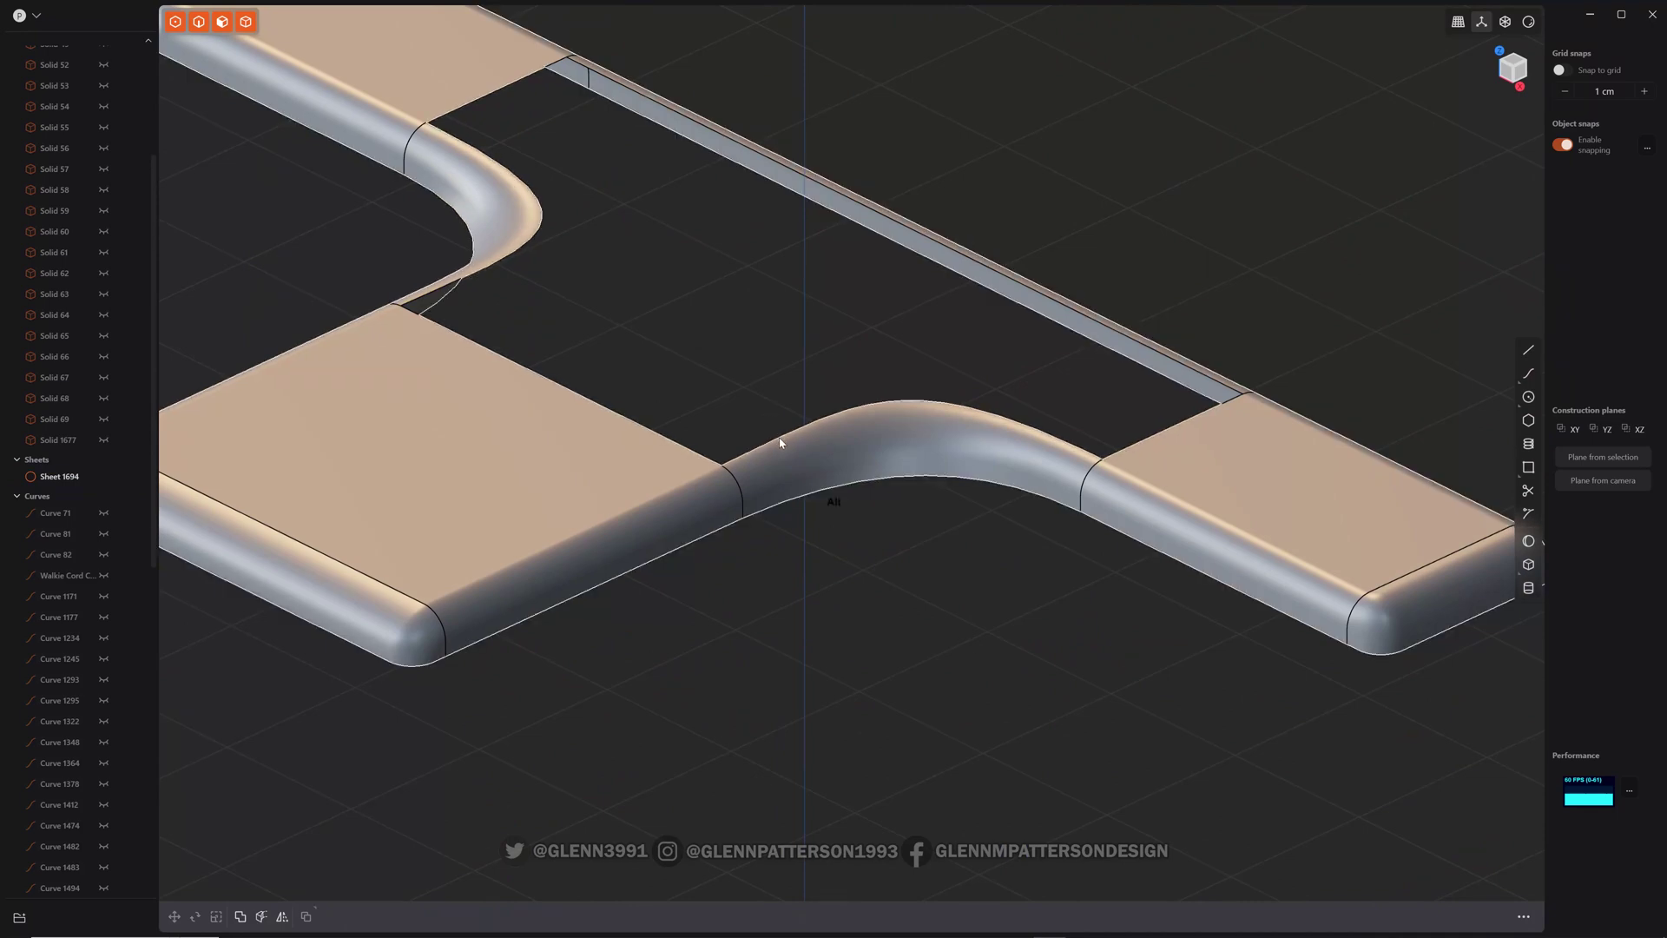
pyautogui.click(885, 449)
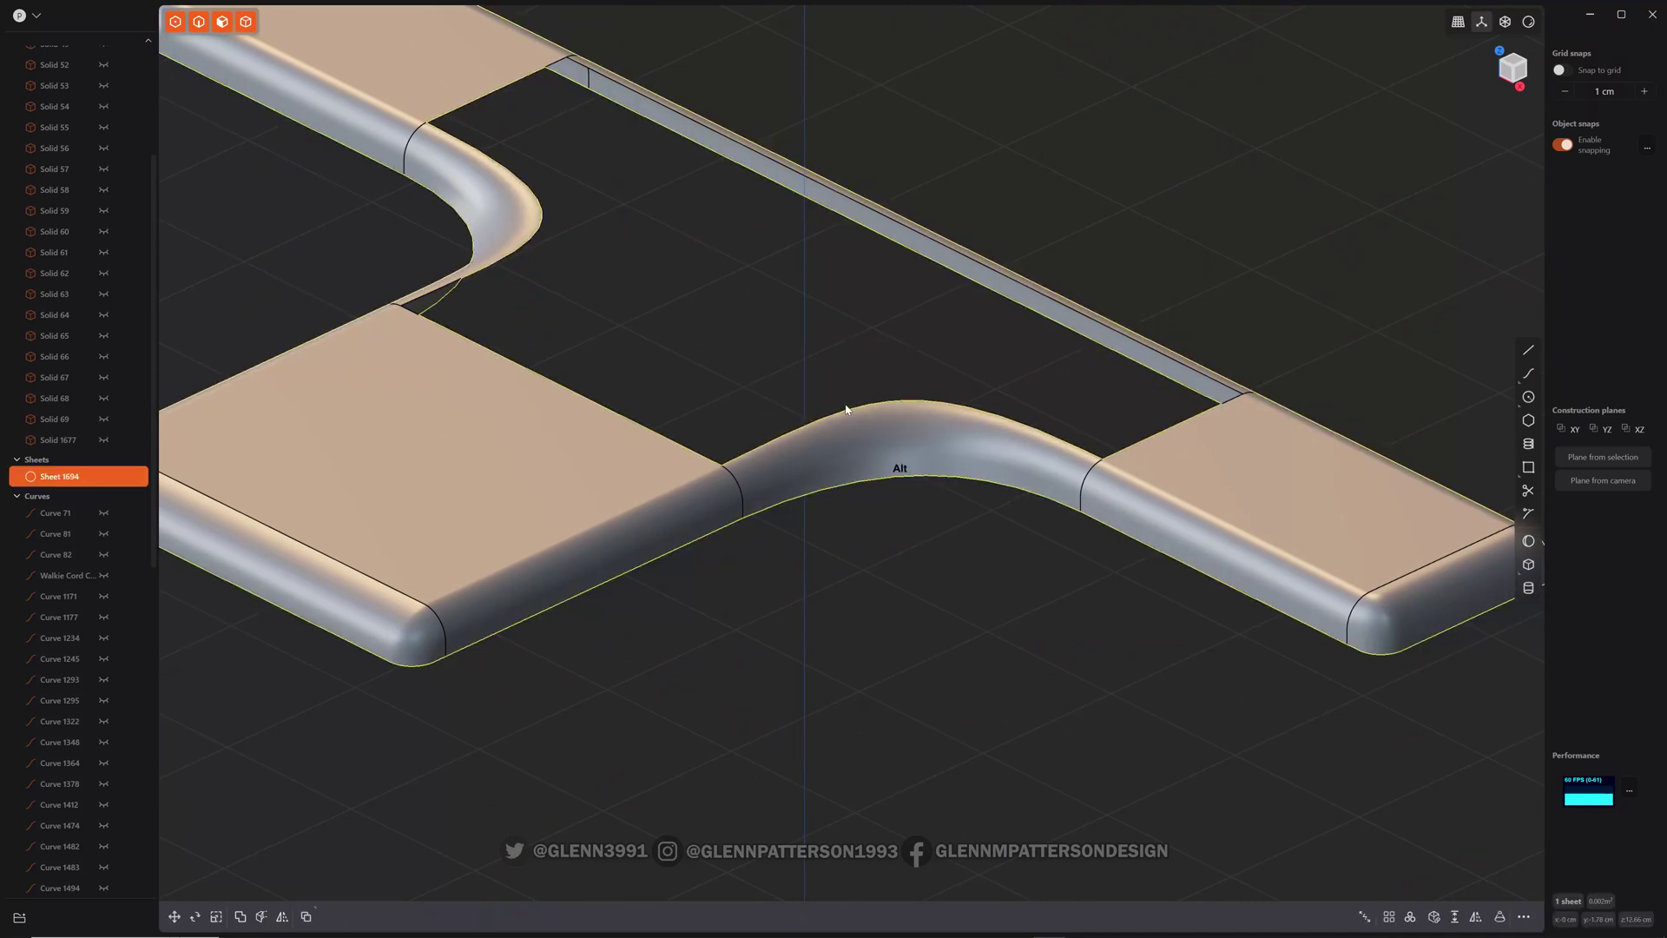
pyautogui.press('e')
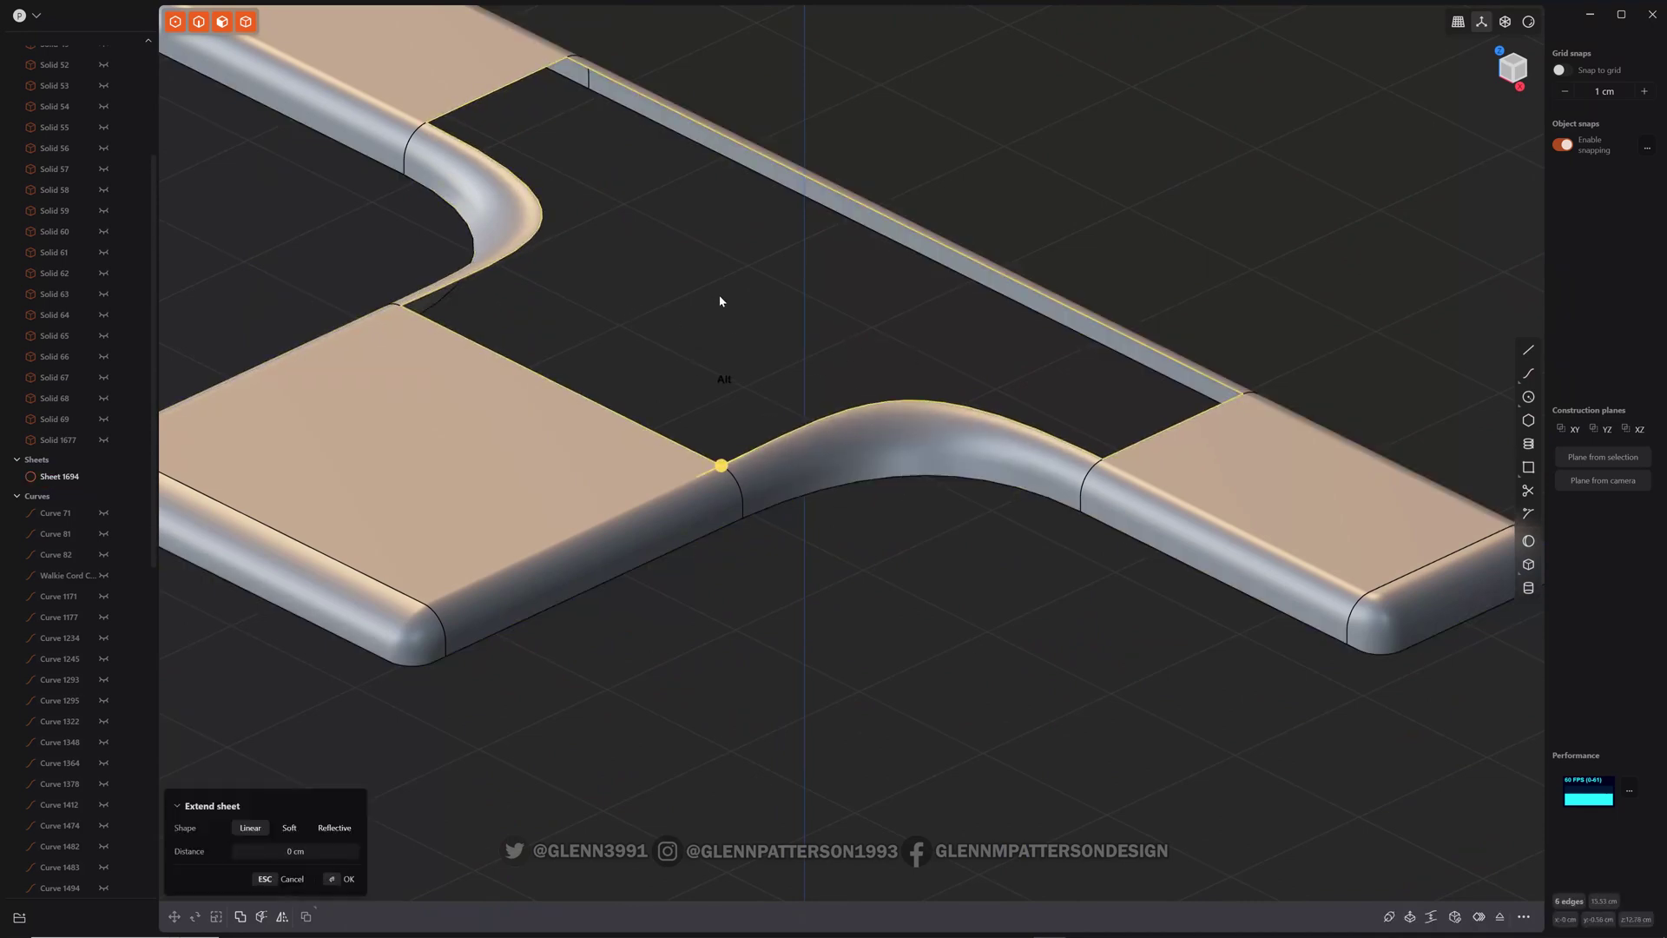
pyautogui.scroll(4, 740, 294)
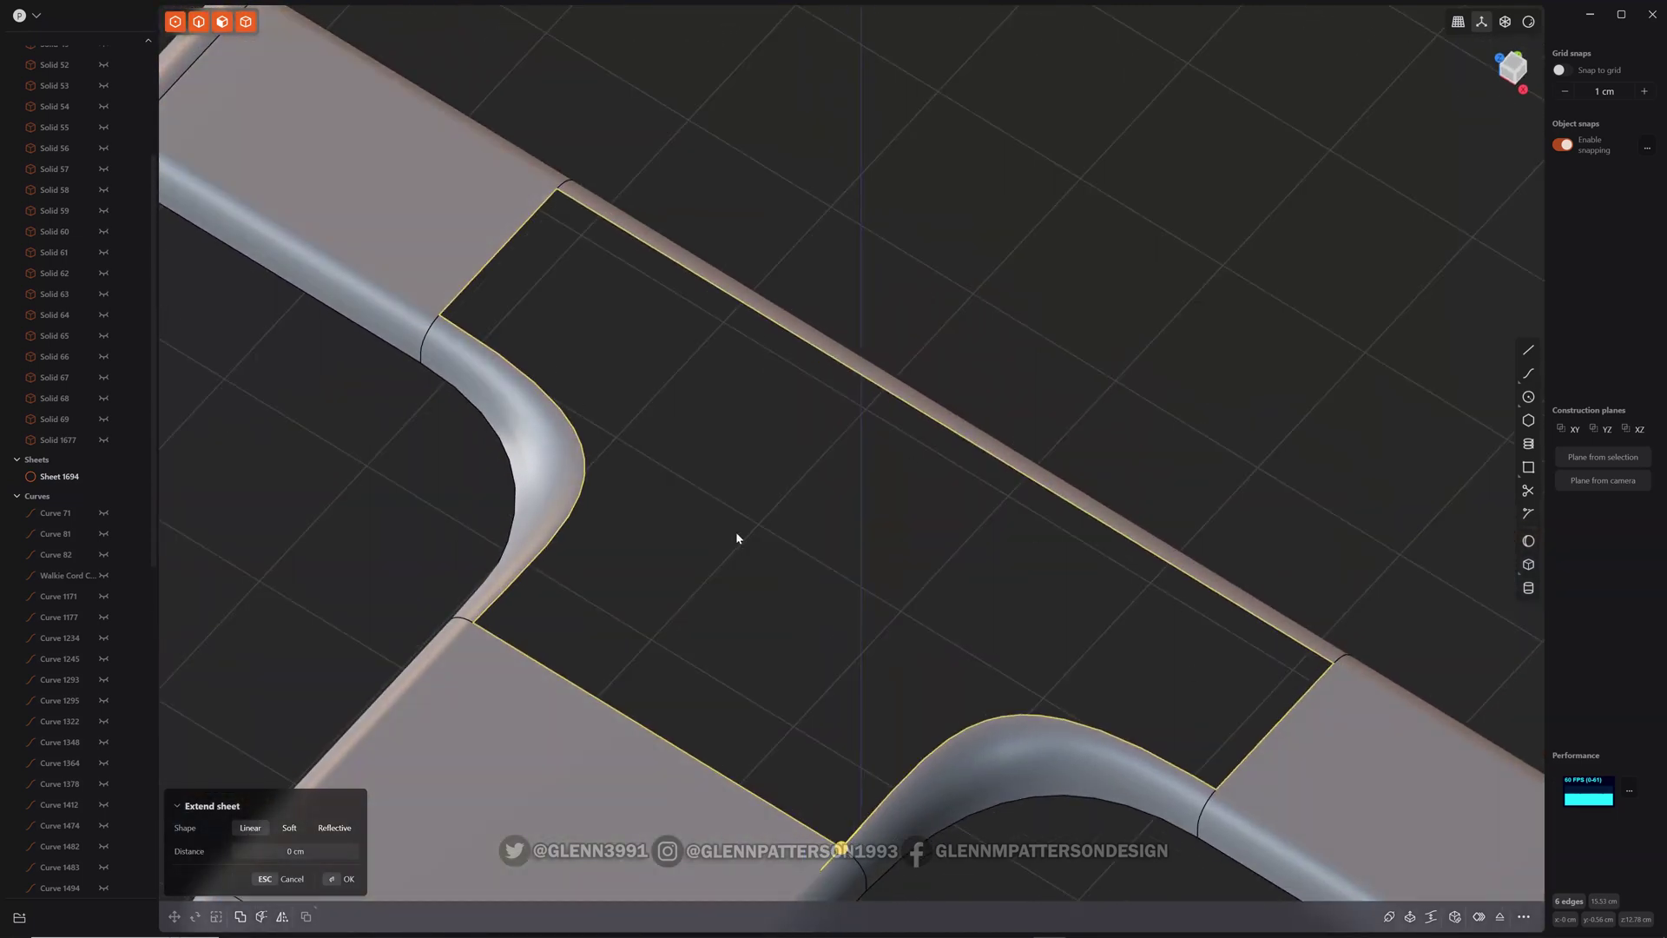
# - Find the sheet's open boundary edges and patch the hole, turning it into Solid 1694
pyautogui.click(1455, 923)
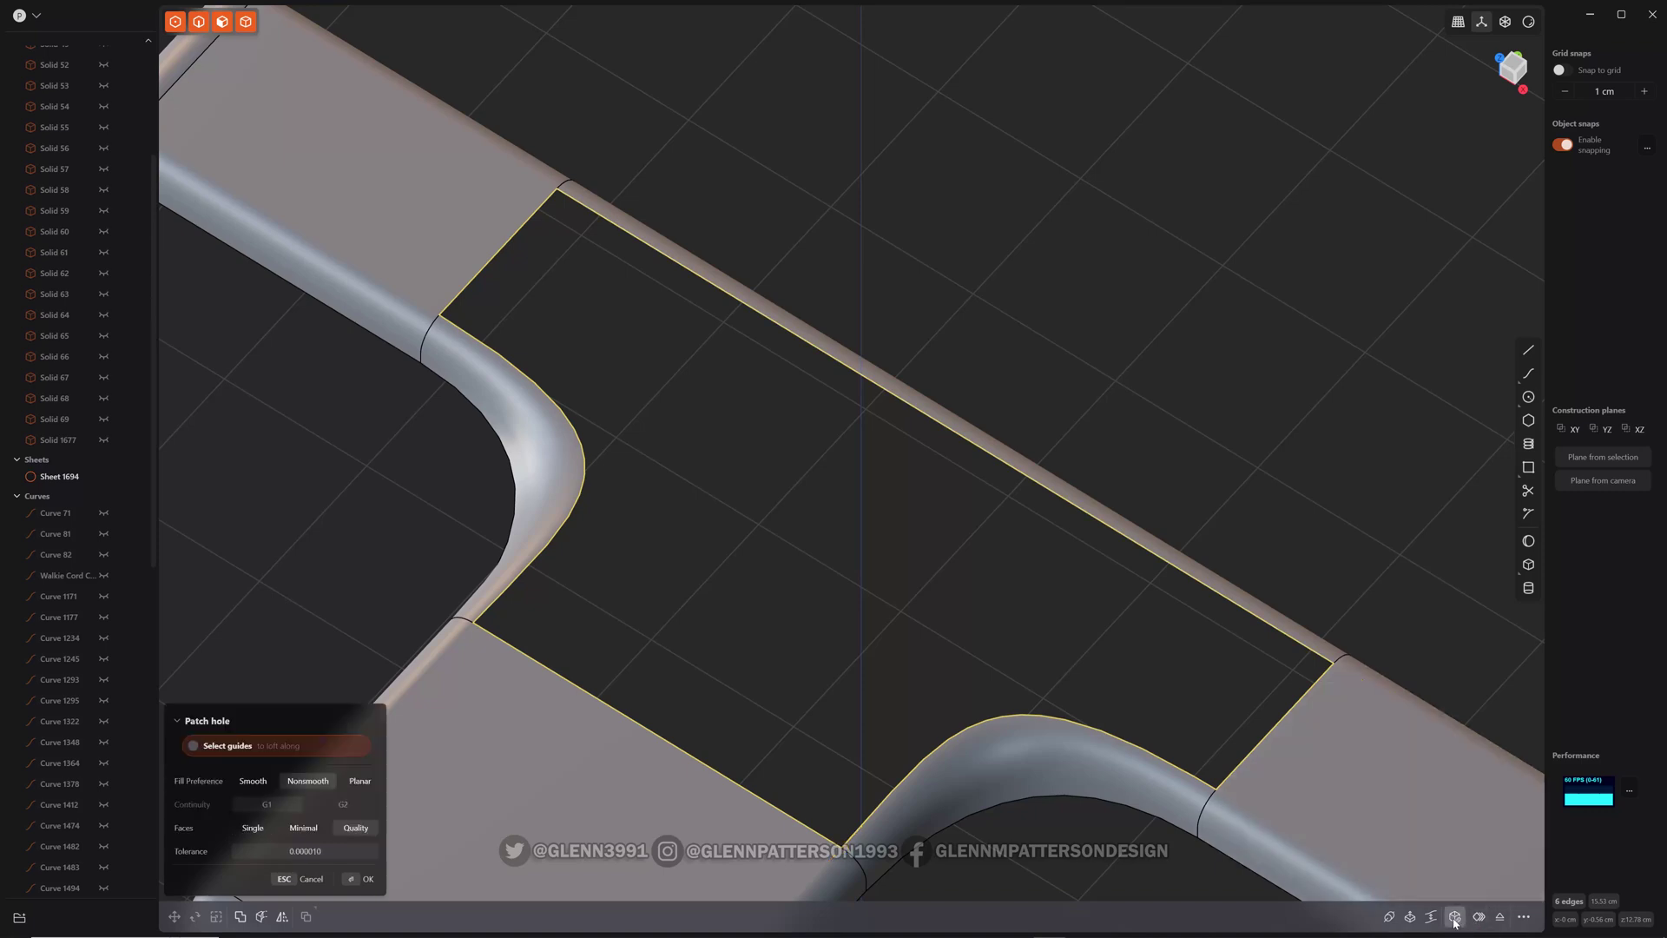
pyautogui.scroll(-4, 897, 662)
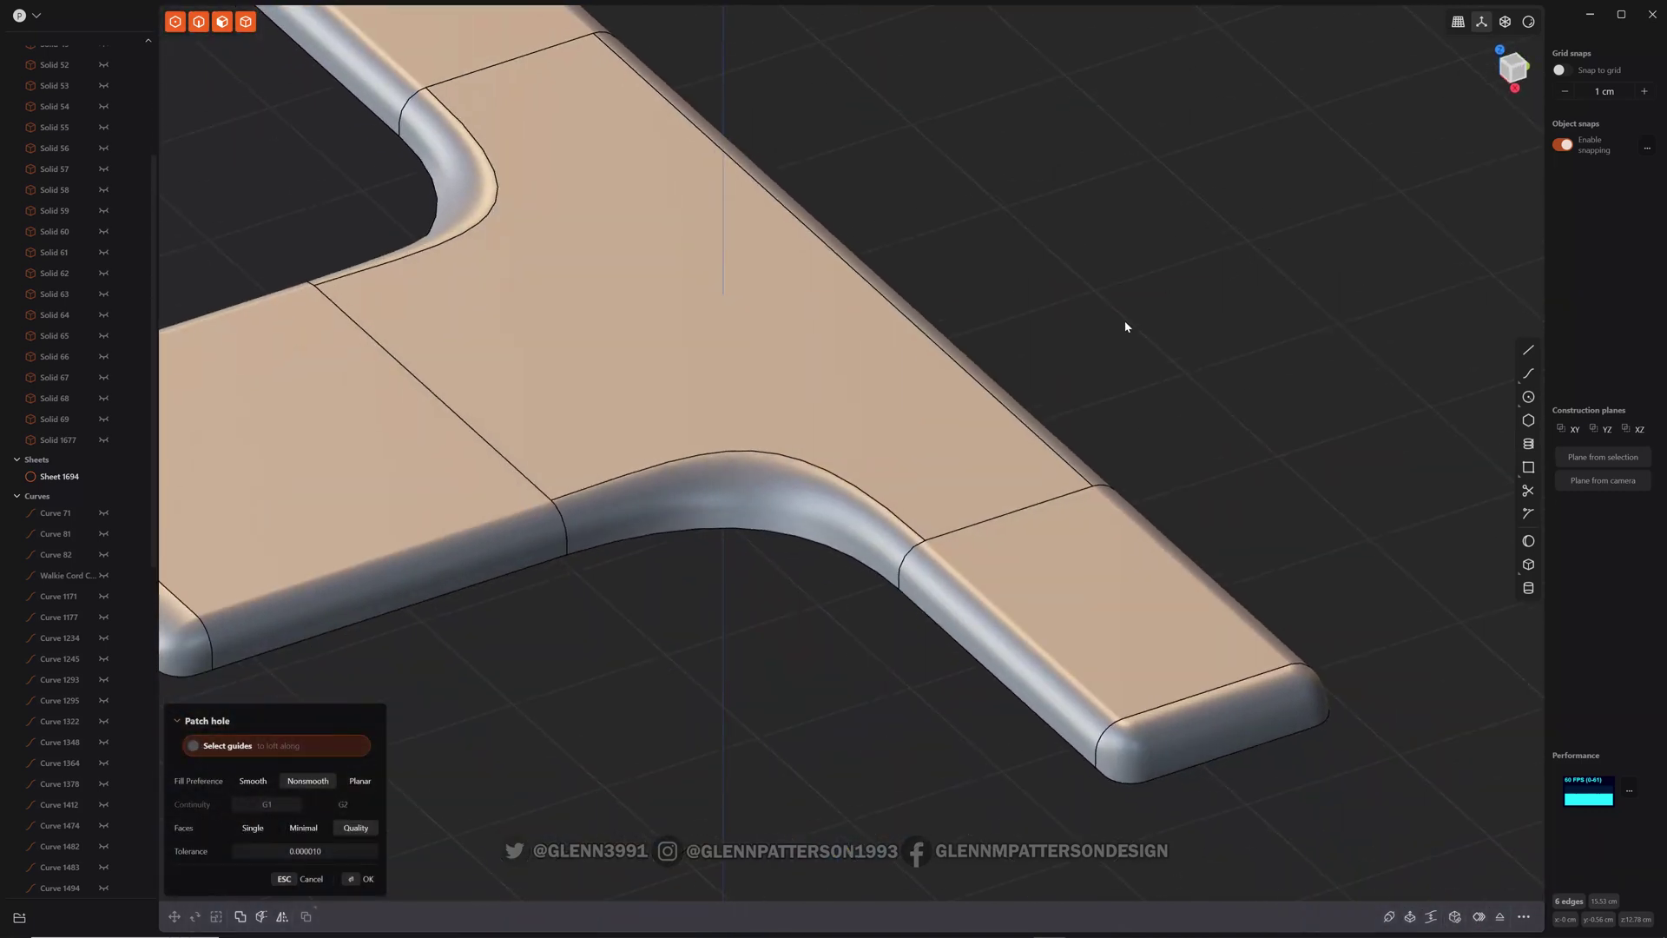
pyautogui.press('Return')
pyautogui.moveTo(731, 387); pyautogui.dragTo(786, 286, button='middle')
pyautogui.click(1474, 919)
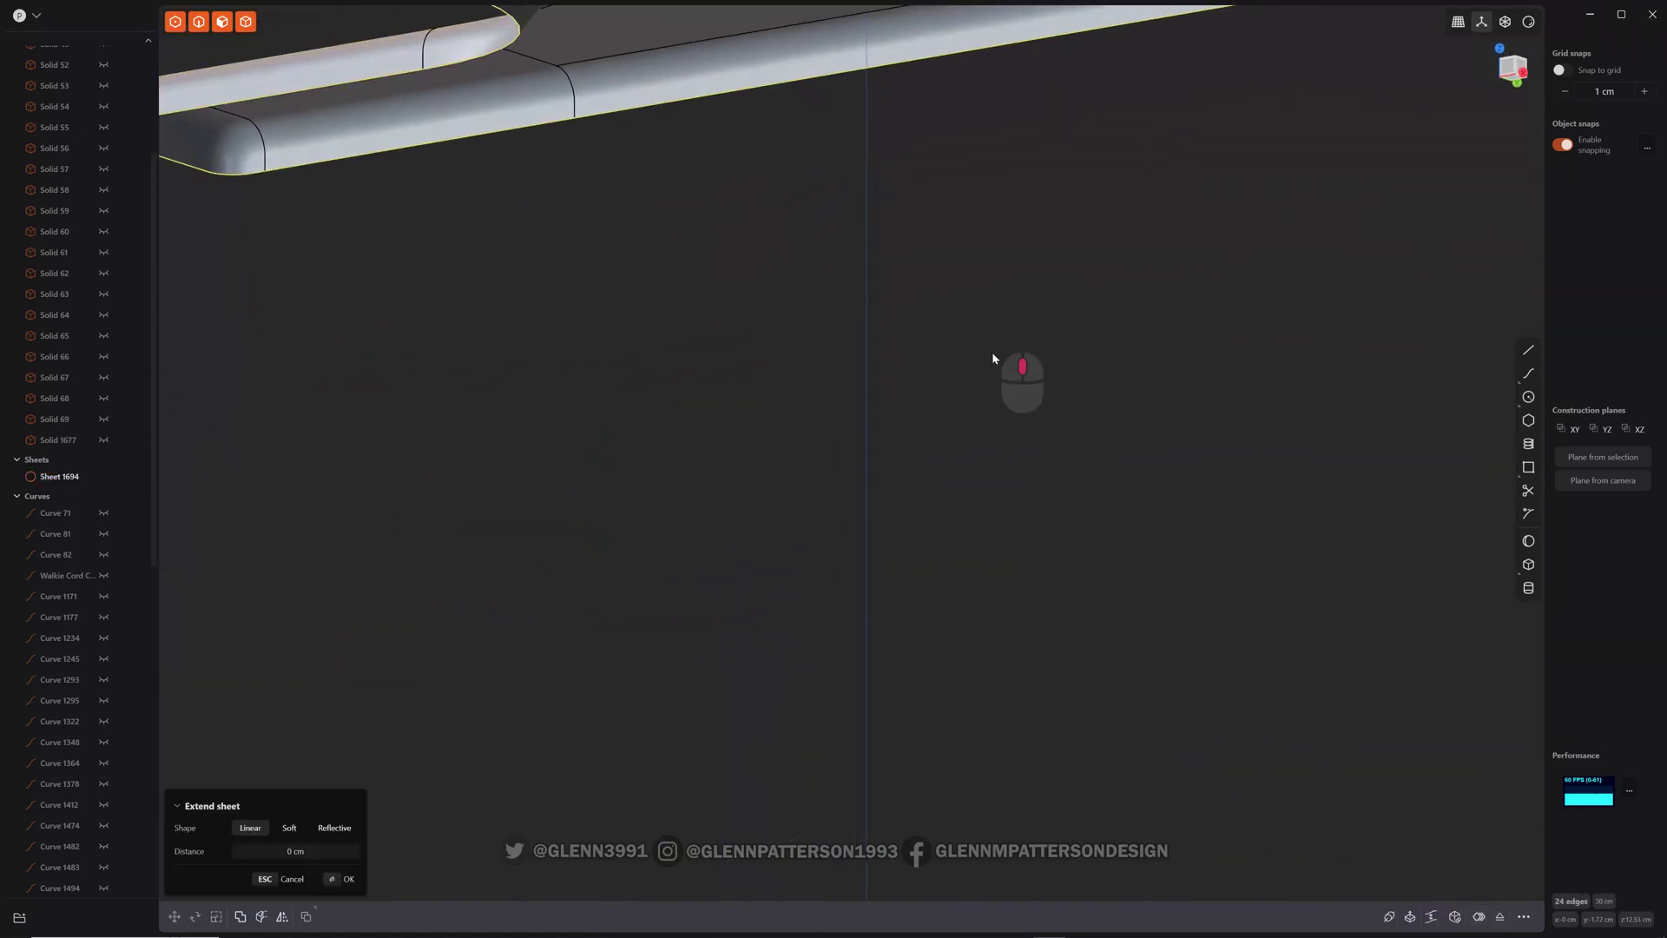
pyautogui.moveTo(997, 364); pyautogui.dragTo(981, 628, button='middle')
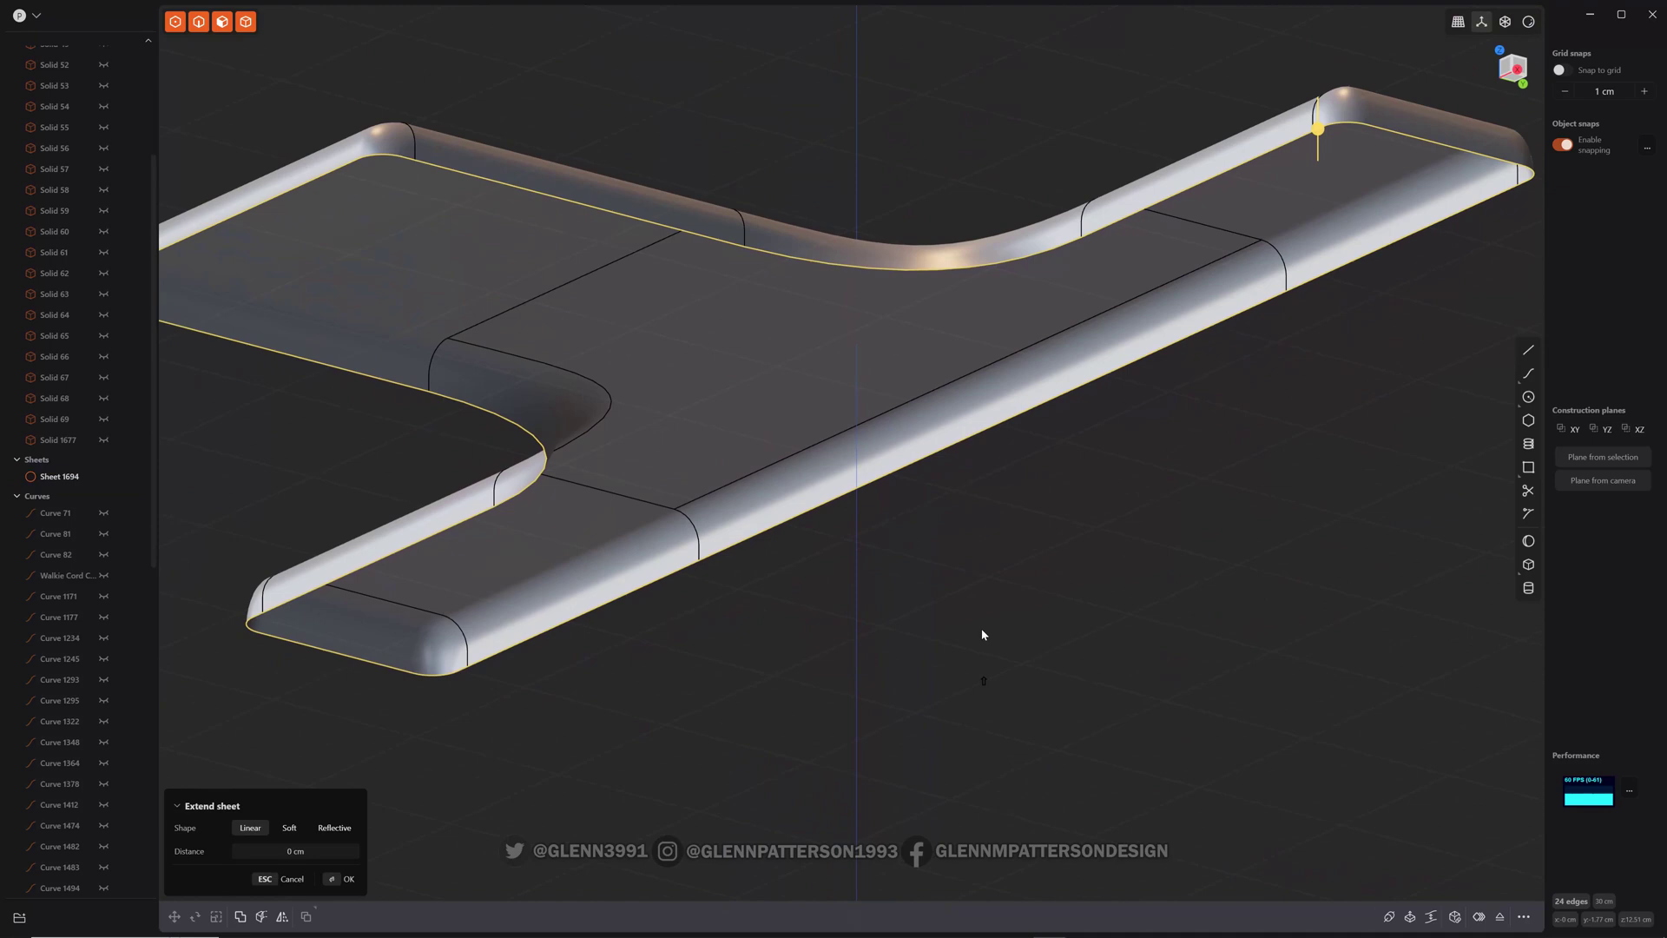
pyautogui.click(1455, 917)
pyautogui.moveTo(1076, 519); pyautogui.dragTo(1099, 660, button='middle')
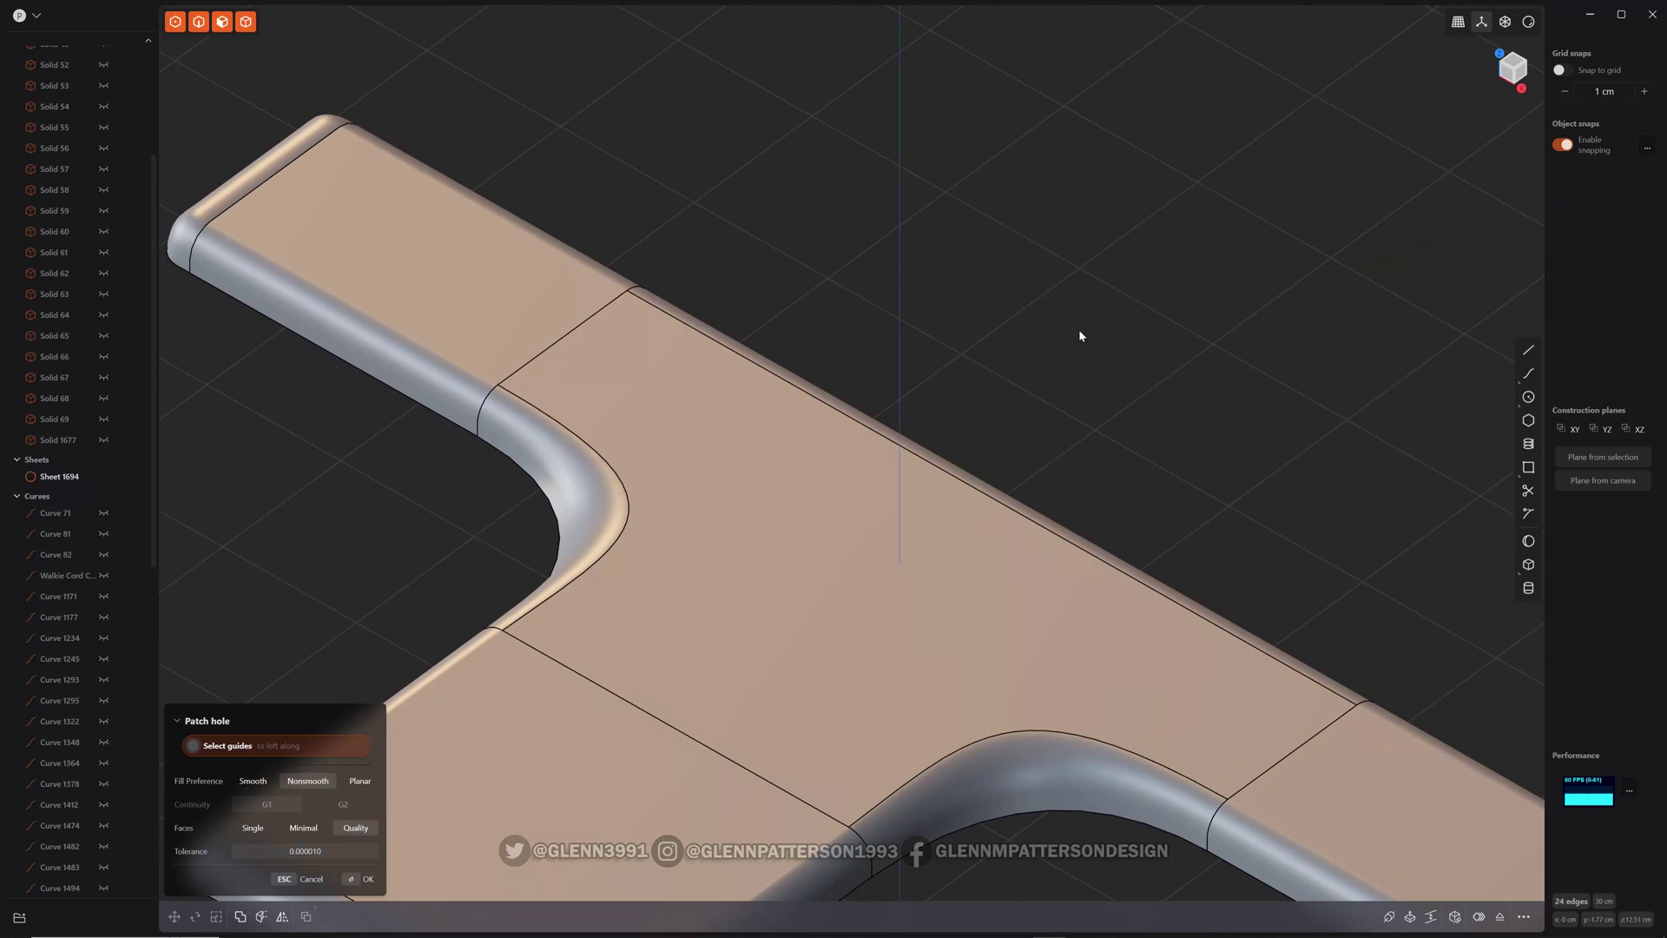
pyautogui.press('Return')
pyautogui.moveTo(1078, 335); pyautogui.dragTo(1024, 560, button='middle')
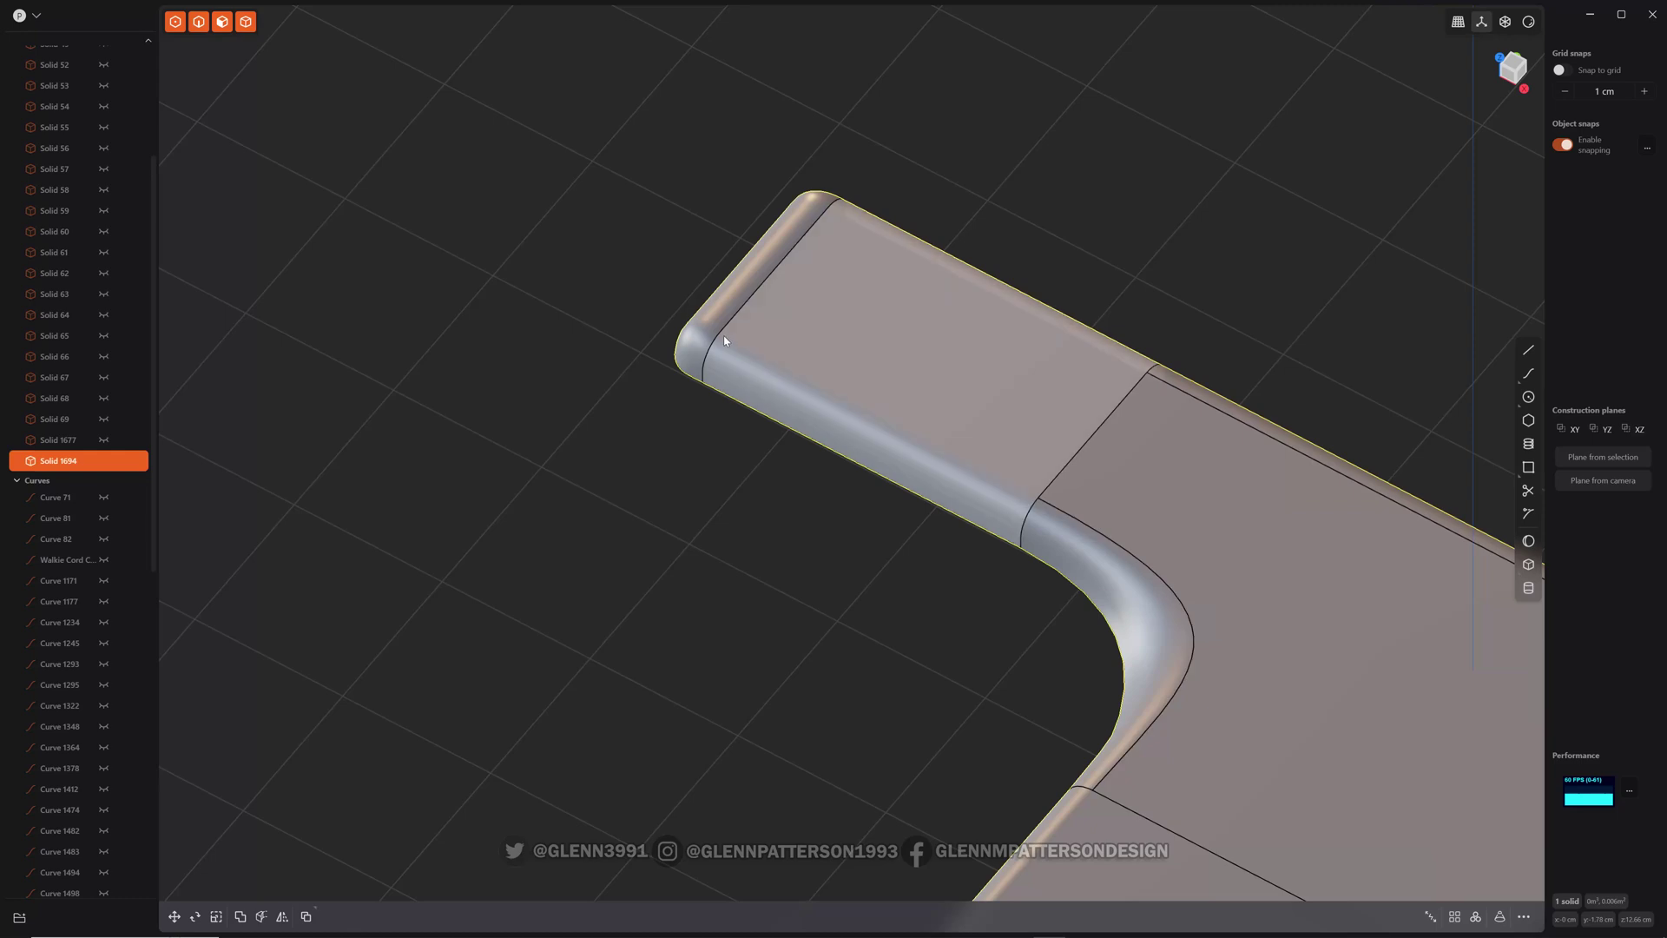
pyautogui.moveTo(1086, 450); pyautogui.dragTo(778, 428, button='middle')
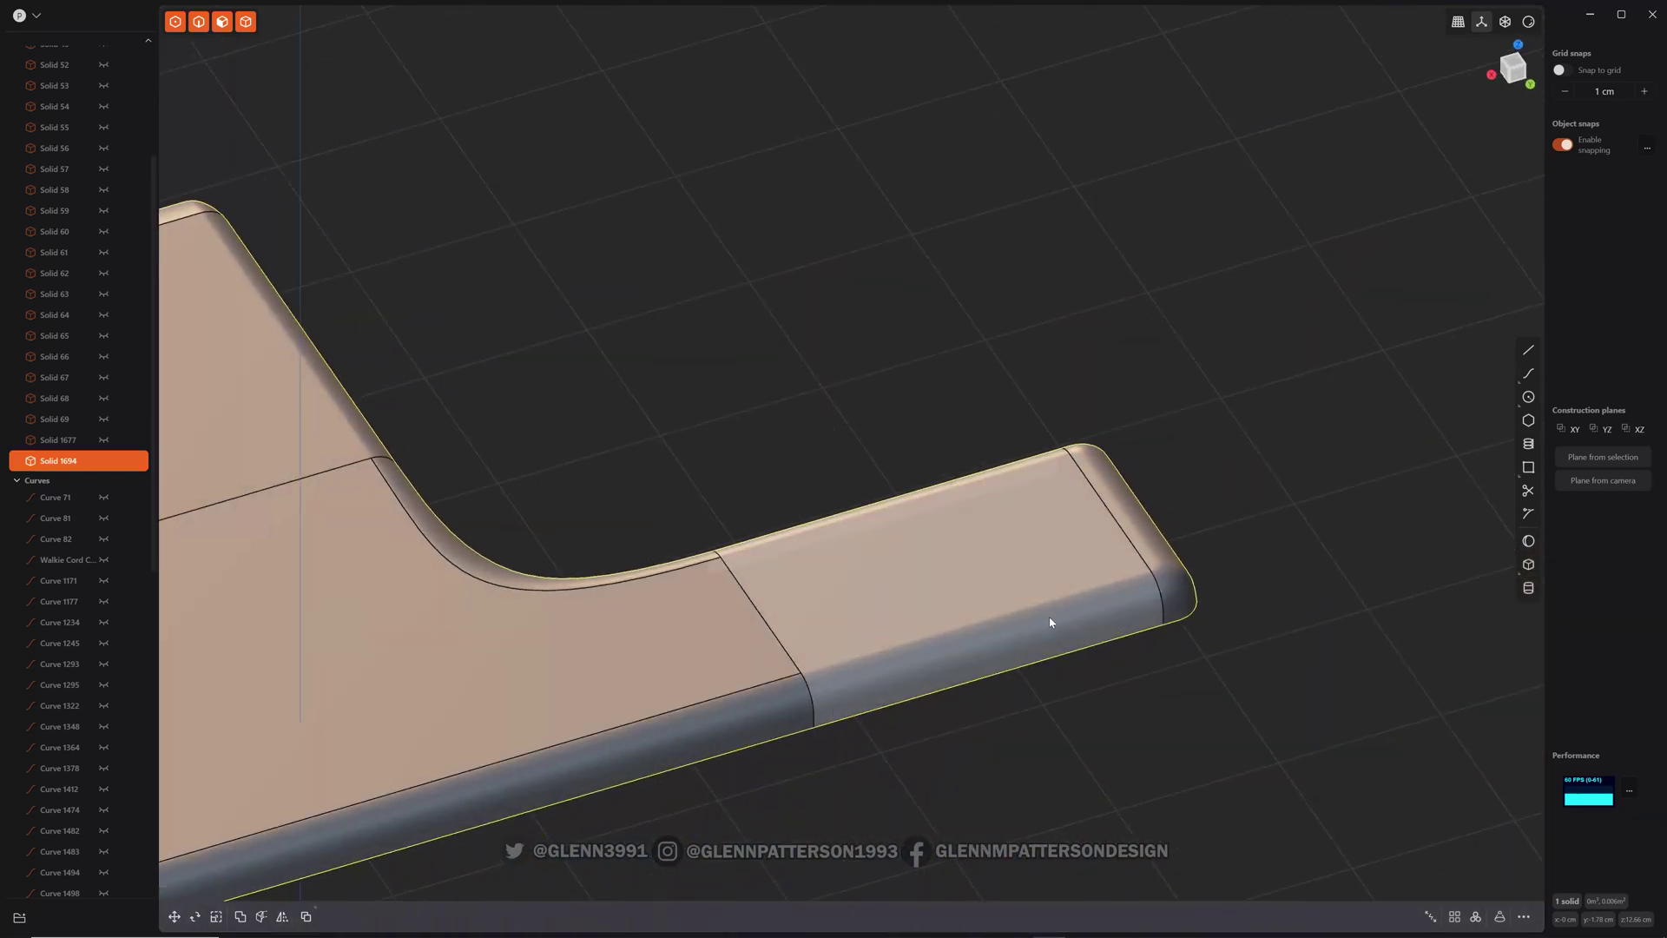
pyautogui.moveTo(1079, 607); pyautogui.dragTo(658, 545, button='middle')
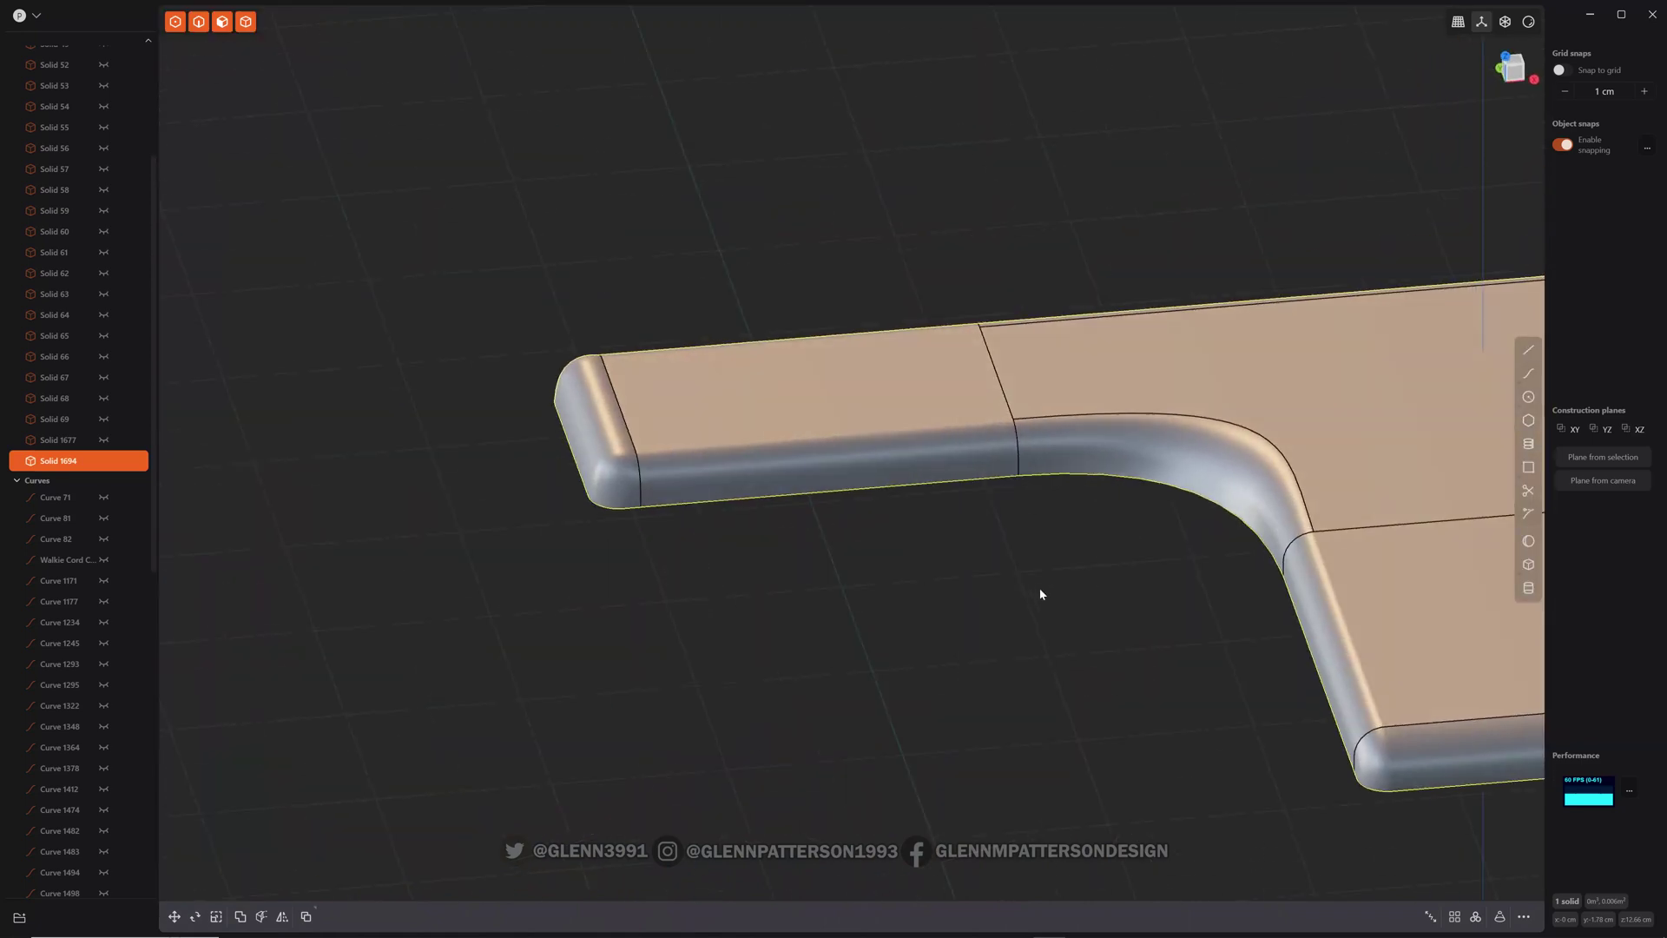
pyautogui.moveTo(1057, 599); pyautogui.dragTo(1090, 650, button='middle')
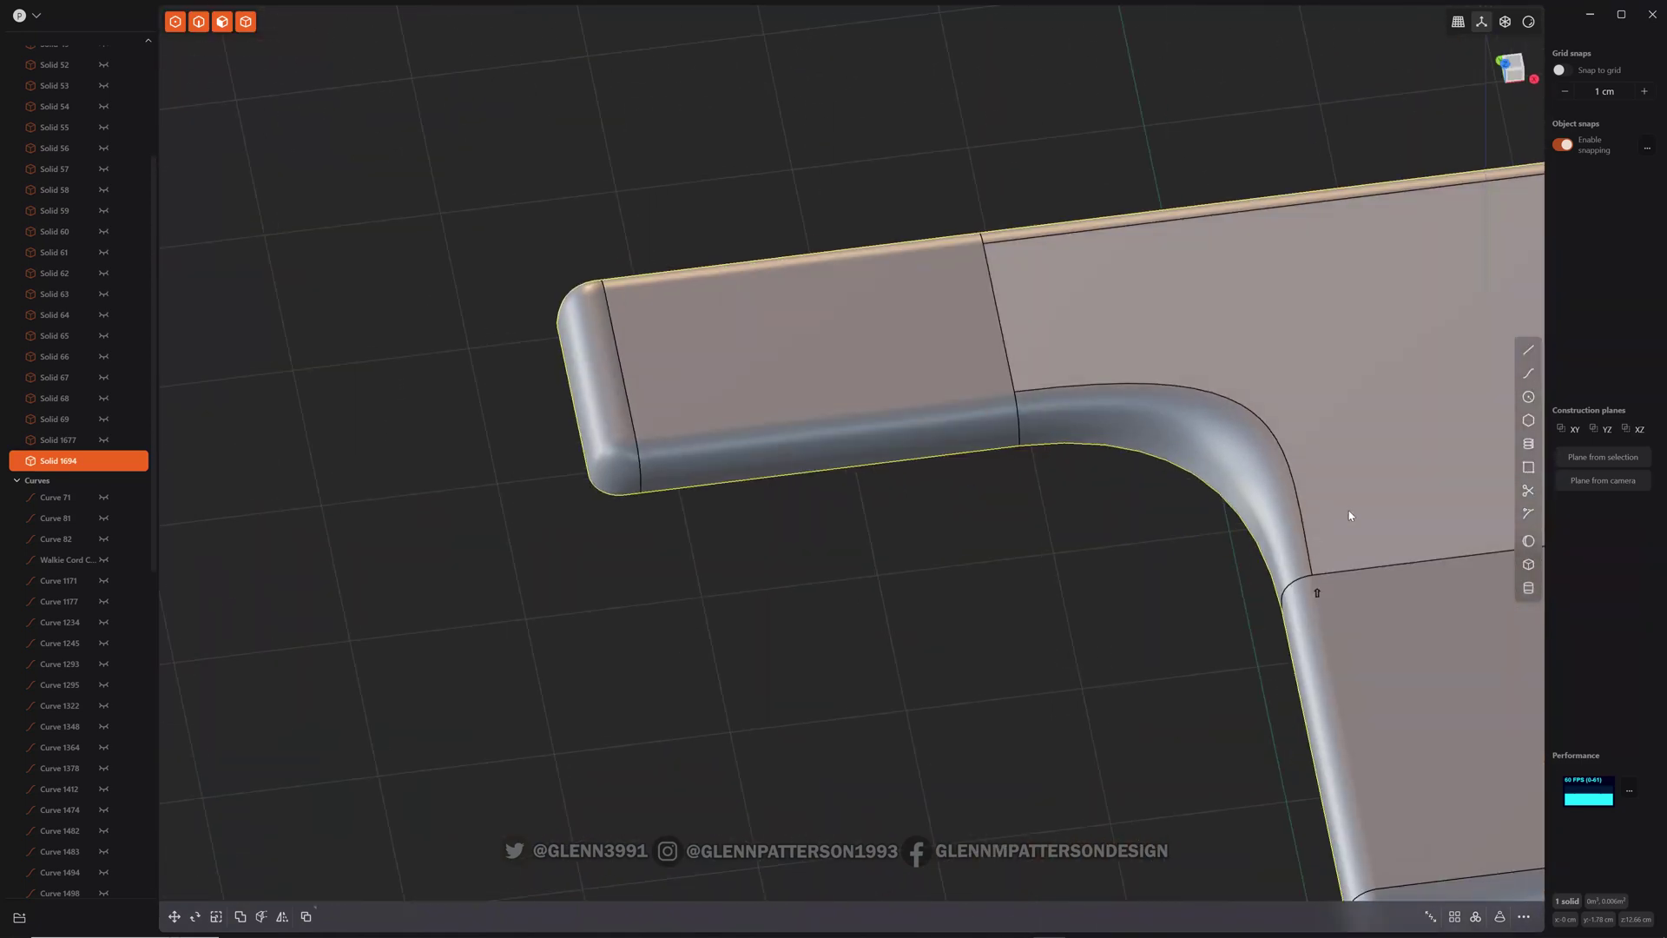
pyautogui.moveTo(1372, 509); pyautogui.dragTo(981, 560, button='middle')
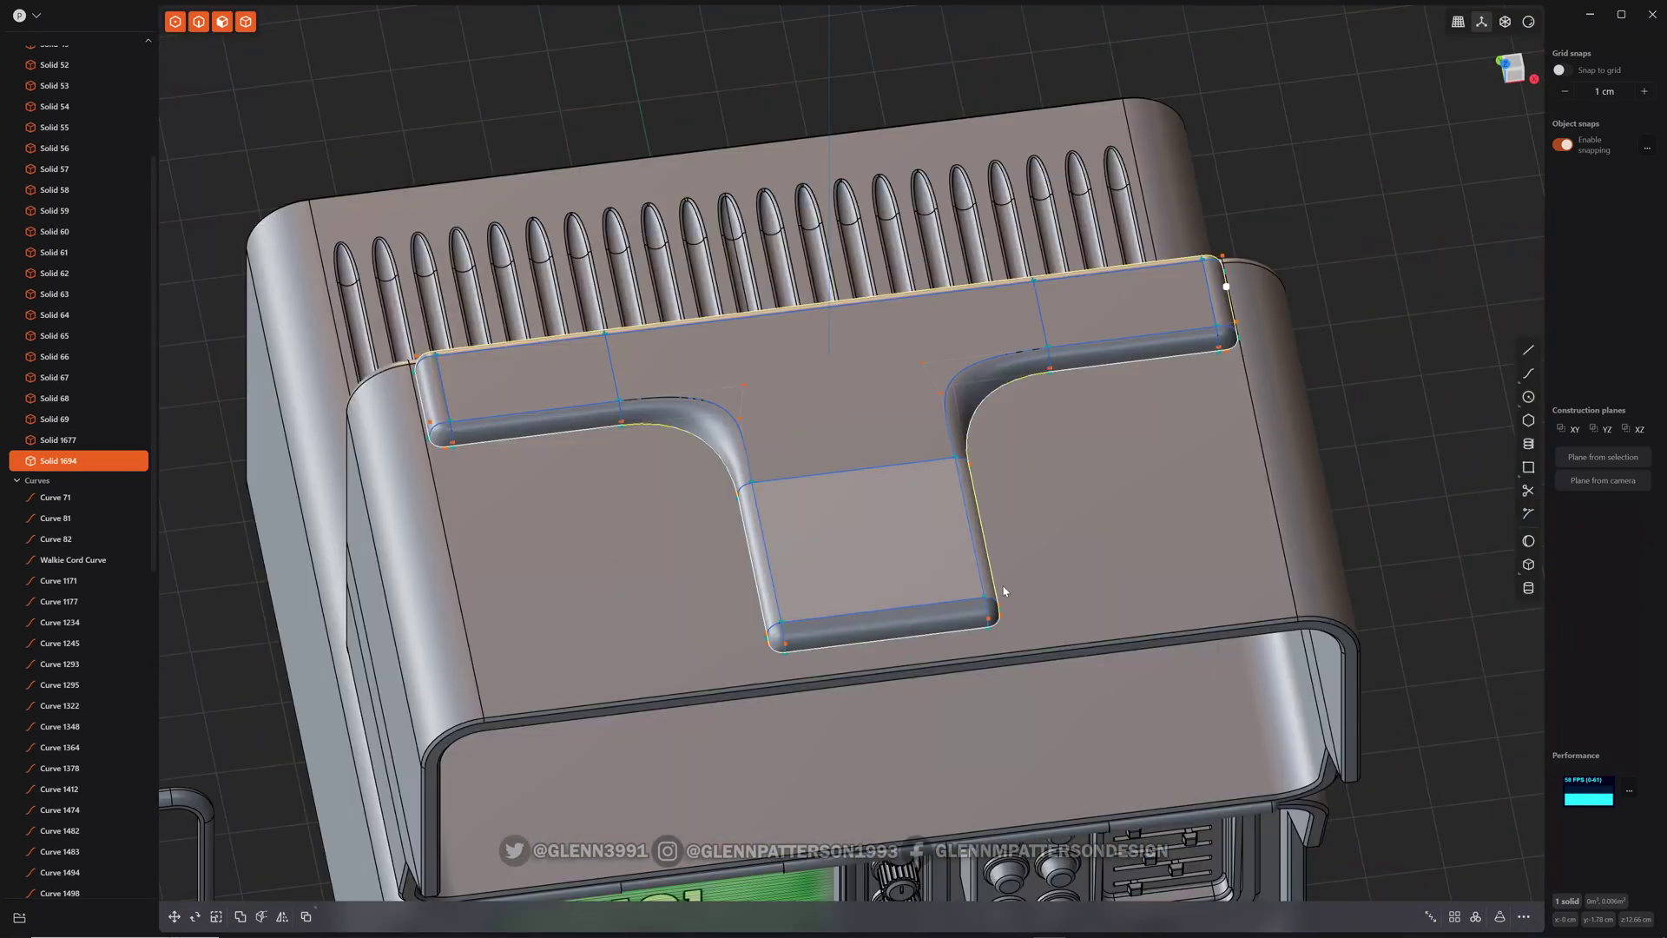
# - Hide the curves and move the T panel down -0.230 cm on Z
pyautogui.click(116, 482)
pyautogui.moveTo(1389, 426); pyautogui.dragTo(1200, 271, button='middle')
pyautogui.press('g')
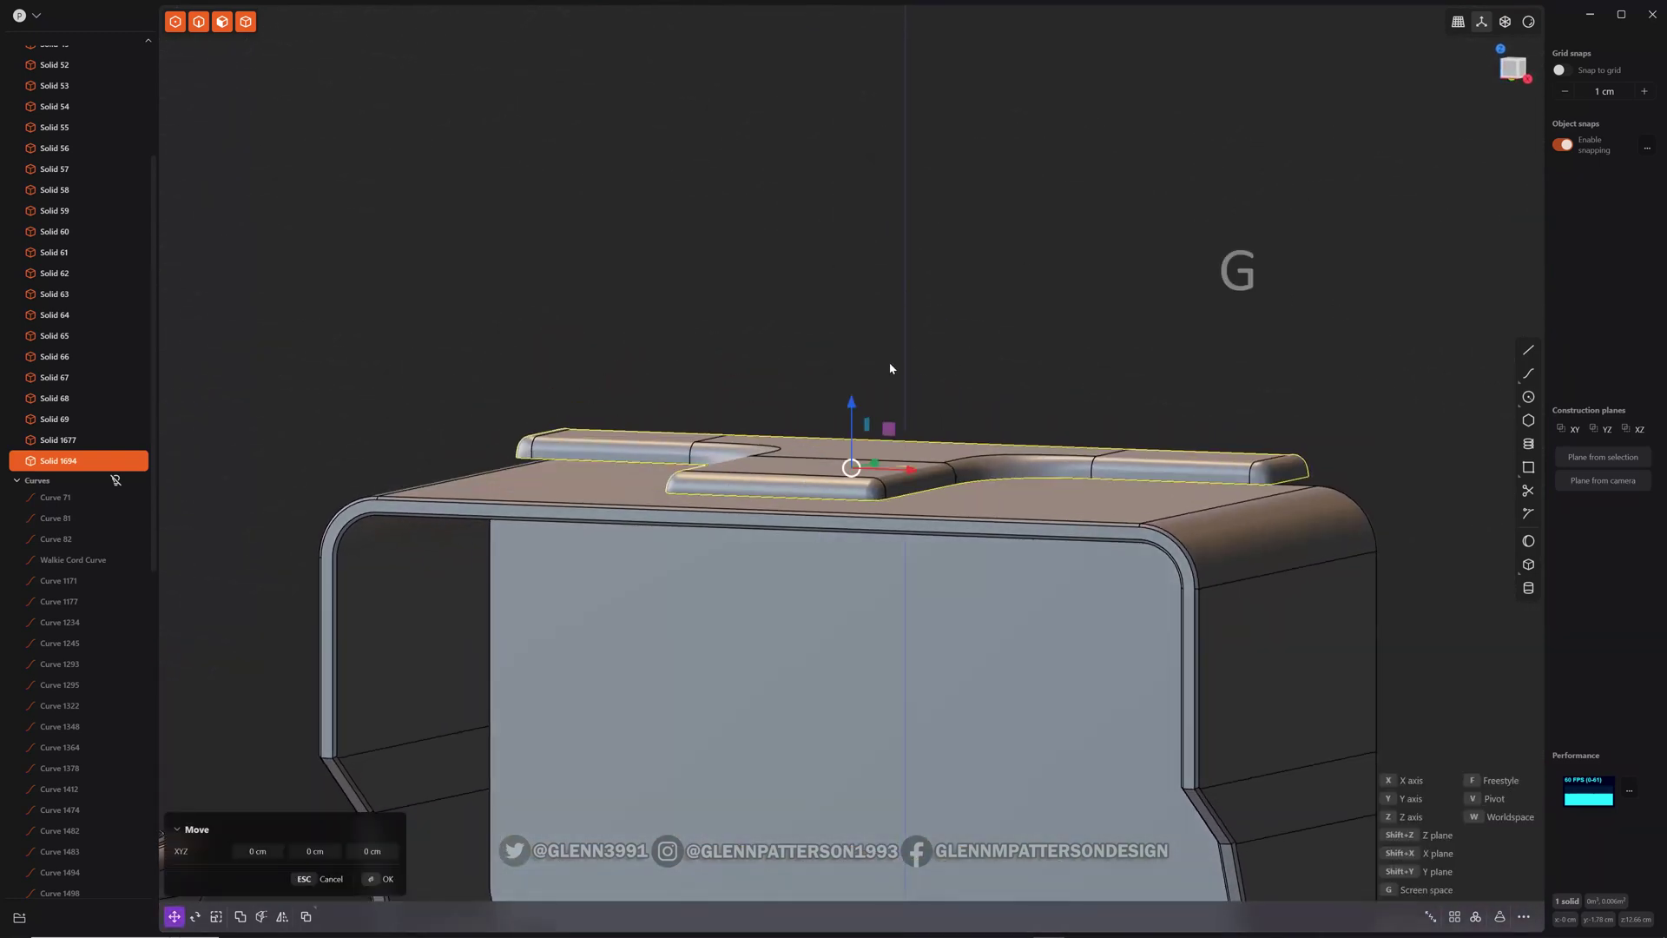
pyautogui.moveTo(851, 402); pyautogui.dragTo(851, 421)
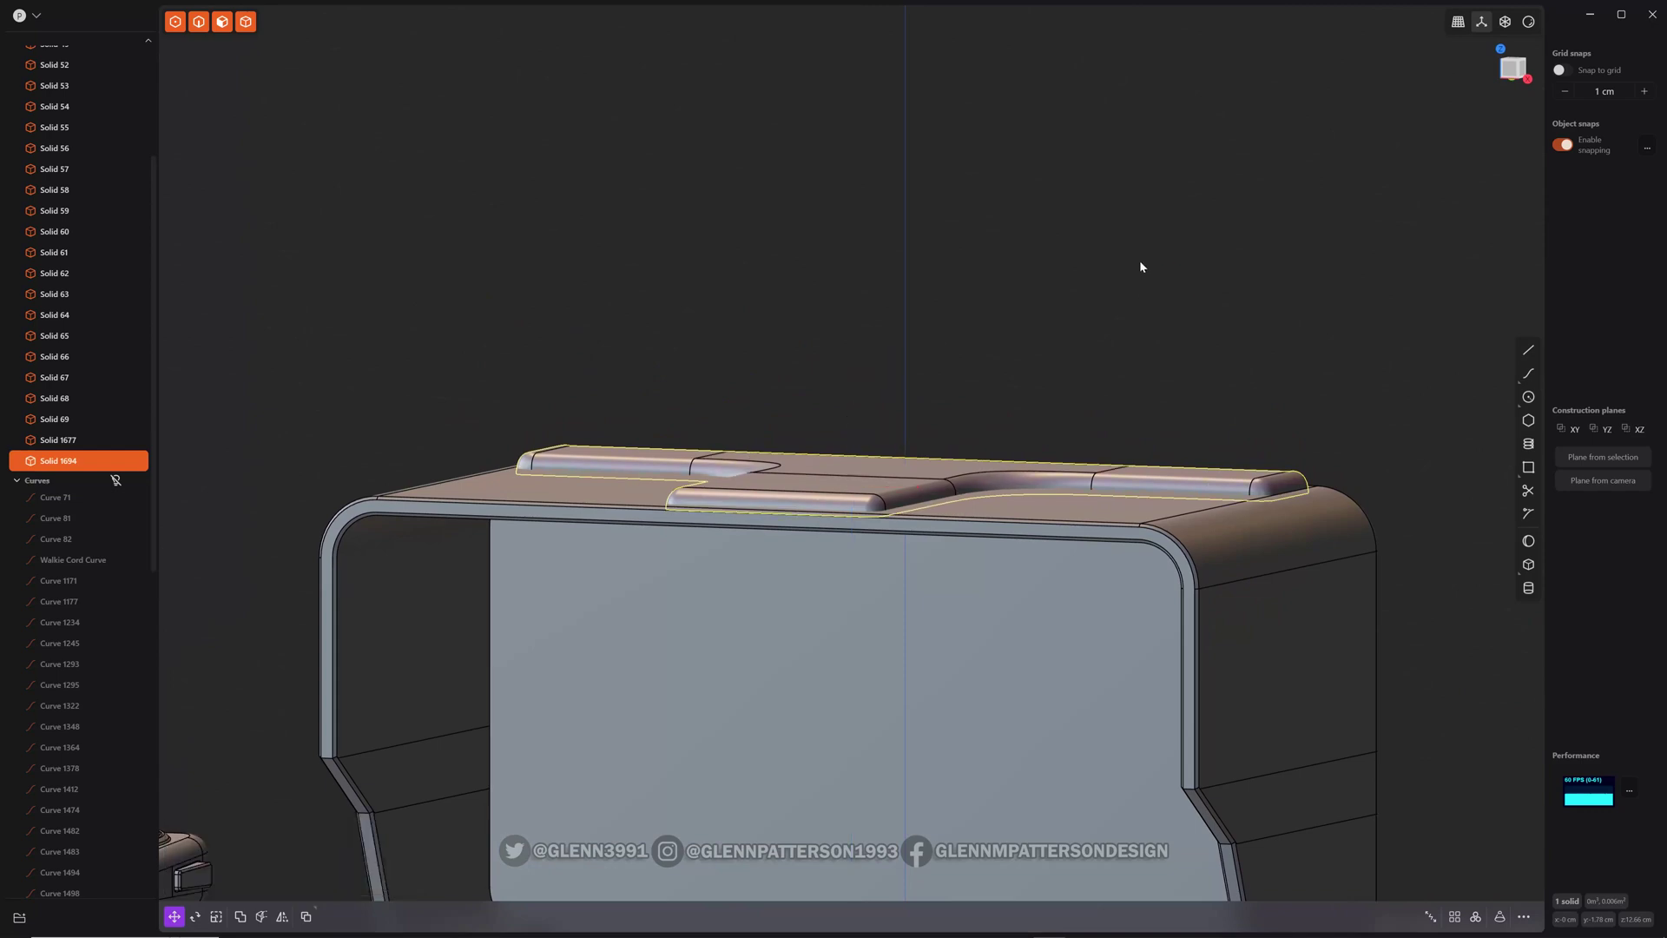
pyautogui.moveTo(1136, 248)
pyautogui.mouseDown(button='middle')
pyautogui.moveTo(1171, 211)
pyautogui.moveTo(1139, 271)
pyautogui.mouseUp(button='middle')
# - Select the lid body as the Boolean target
pyautogui.click(584, 413)
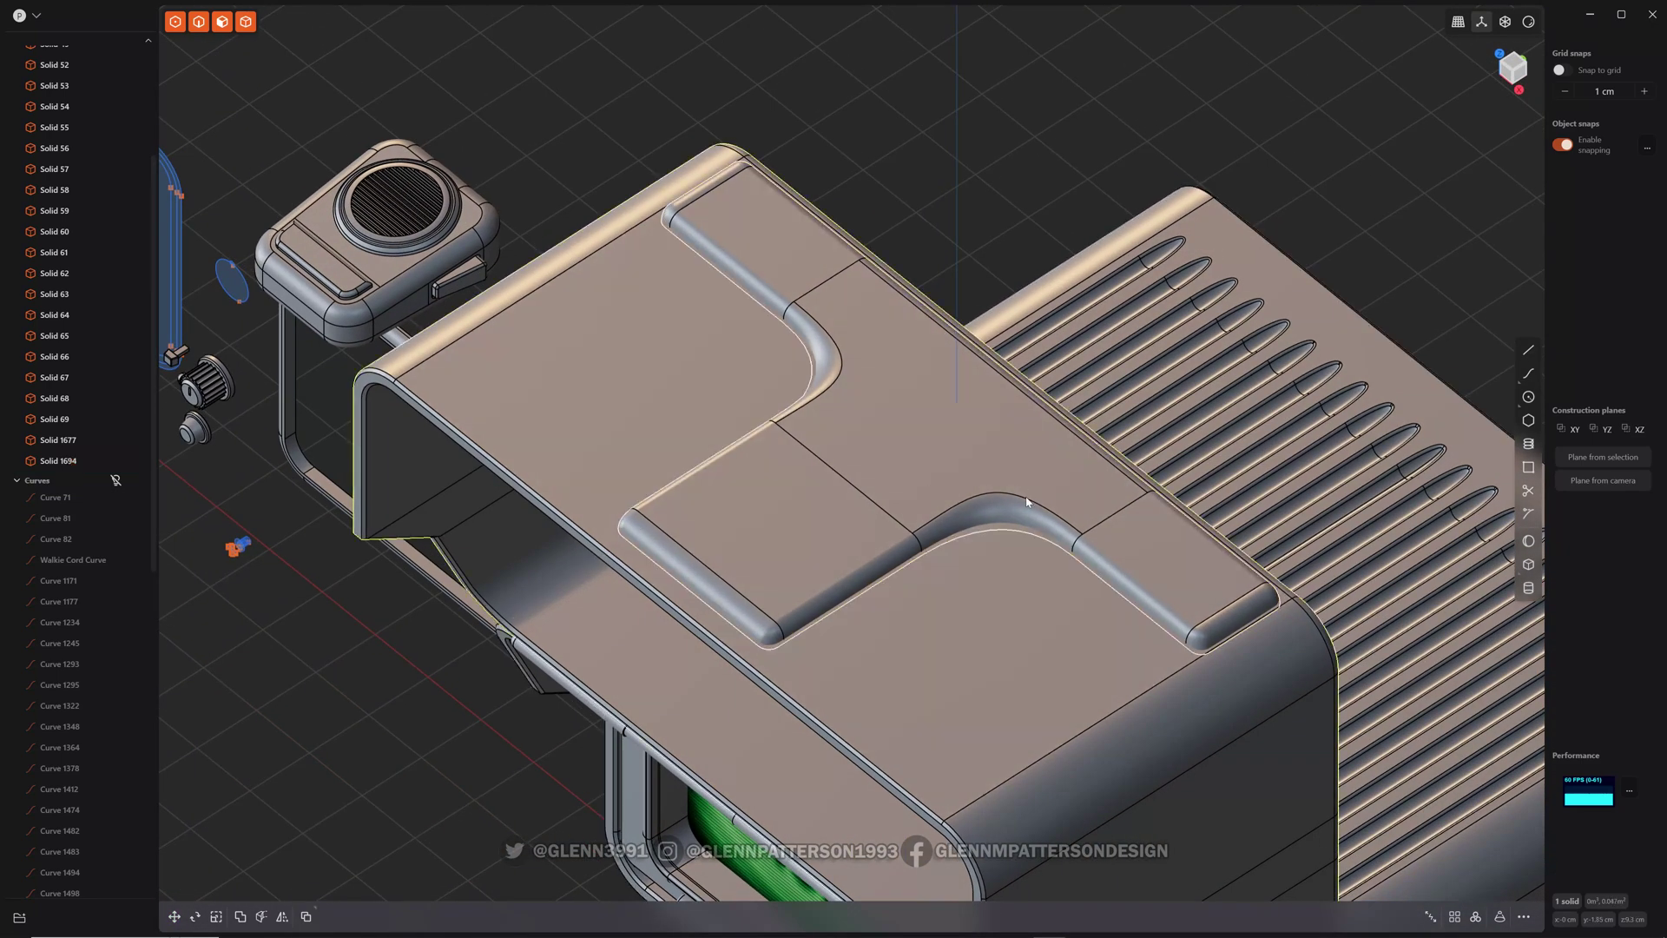
pyautogui.moveTo(1014, 510); pyautogui.dragTo(1050, 526, button='middle')
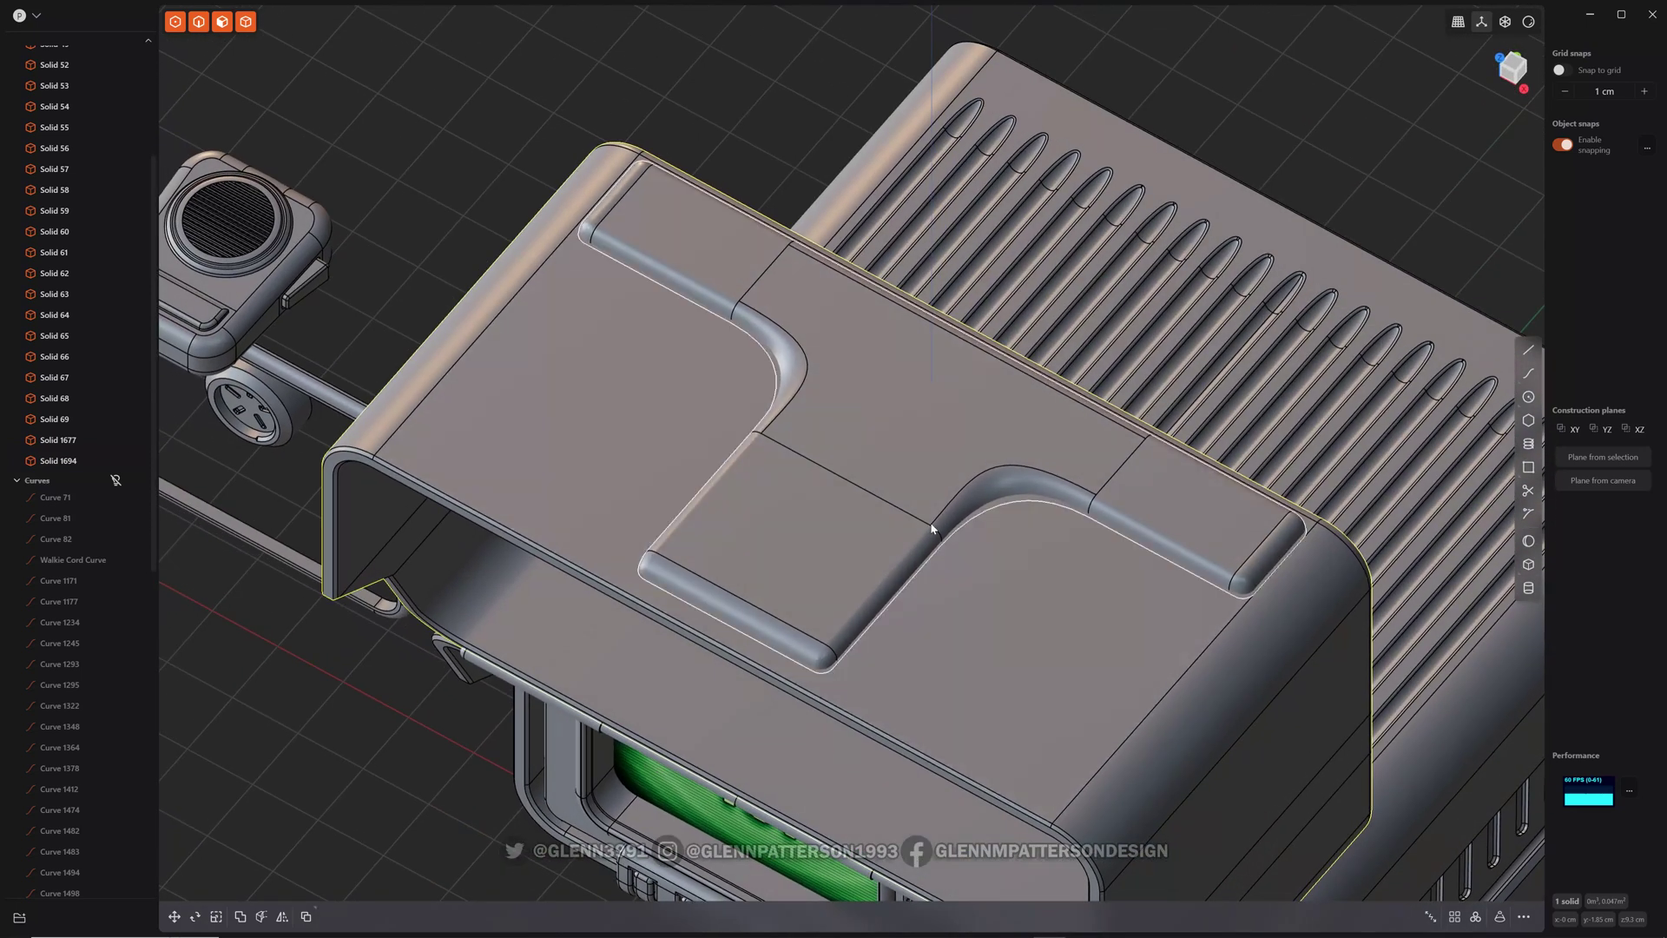
pyautogui.press('q')
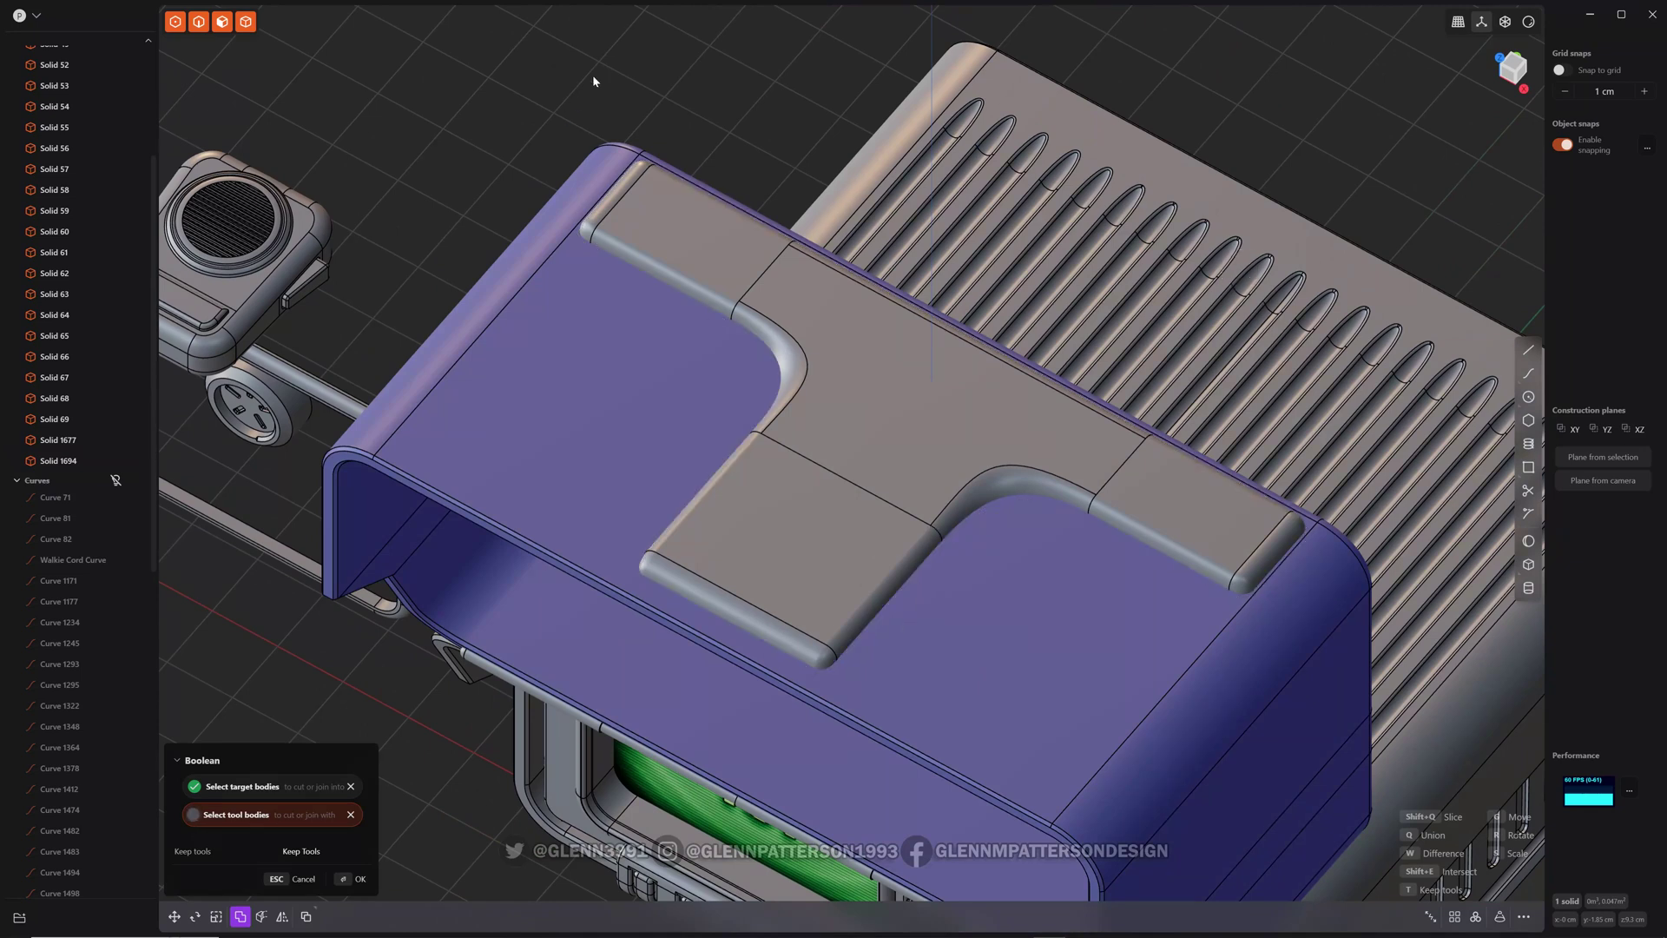
# - Union Solid 1694 with the lid body into a single solid
pyautogui.click(686, 60)
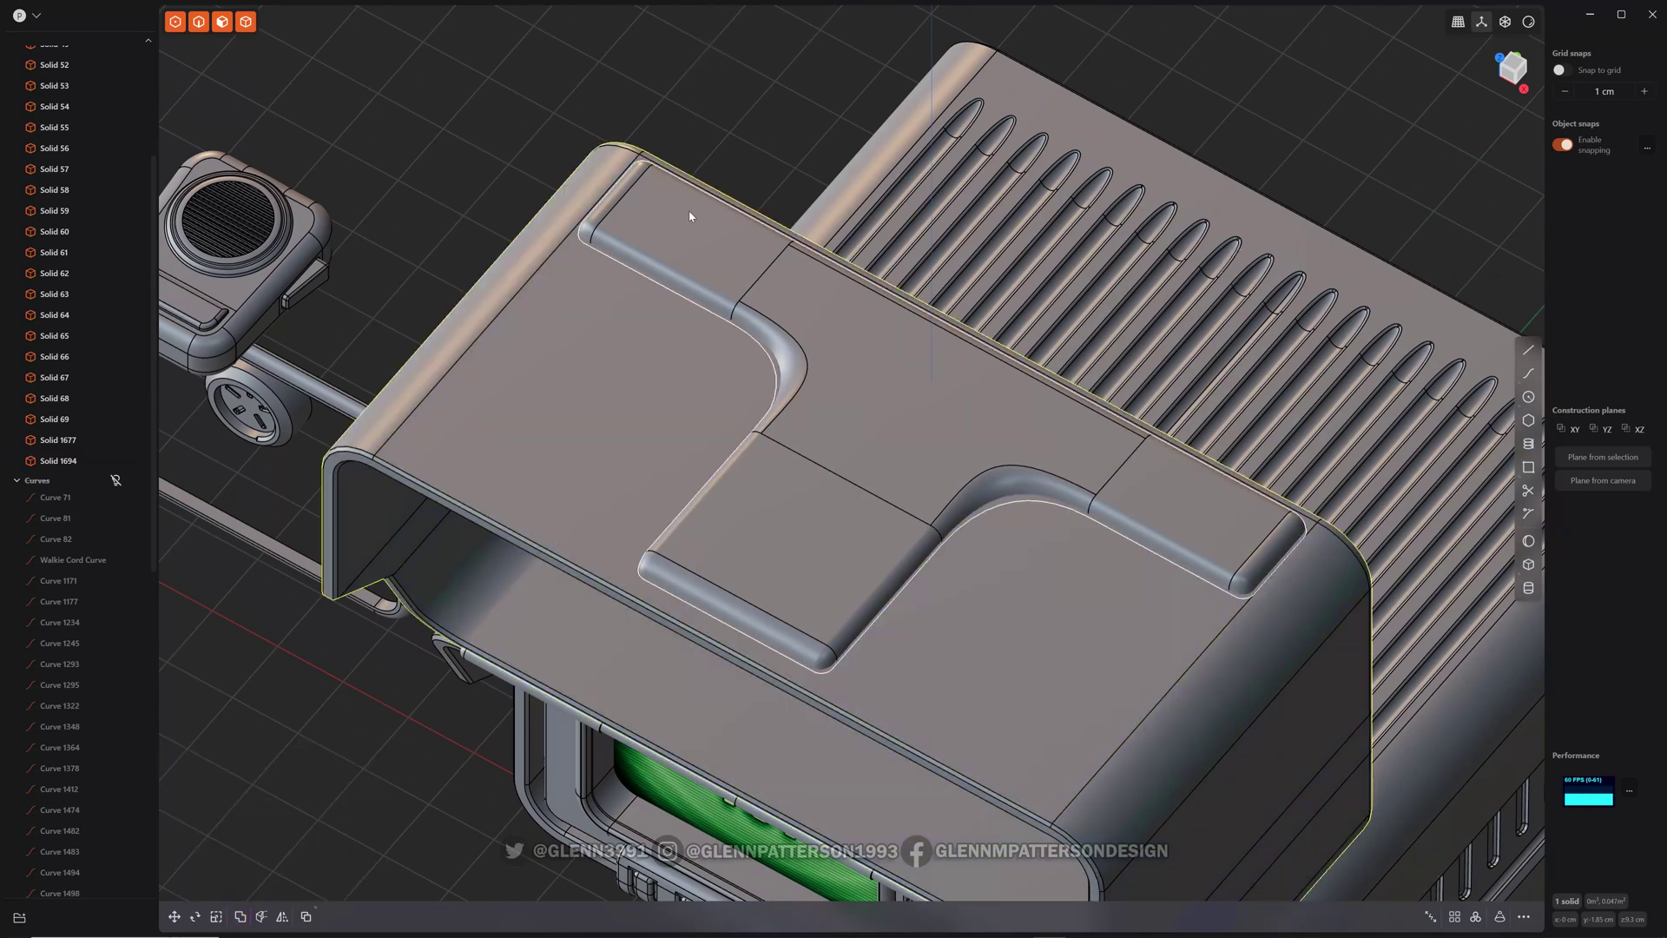
pyautogui.click(680, 269)
pyautogui.press('q')
pyautogui.press('q')
pyautogui.click(748, 116)
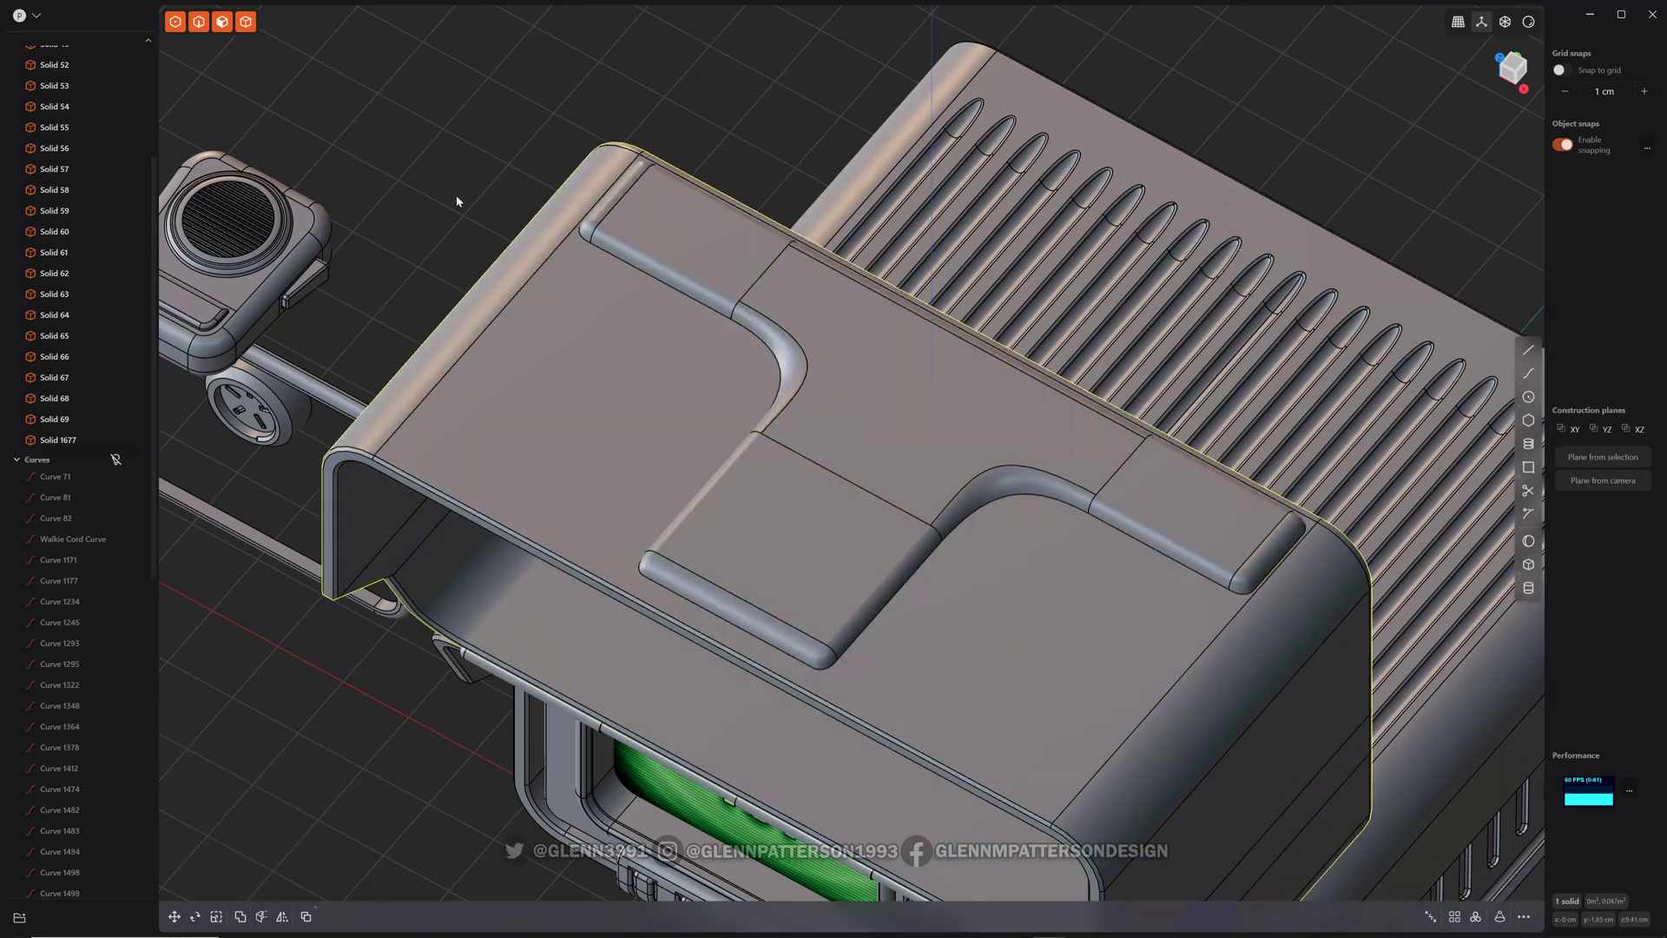
pyautogui.moveTo(454, 194); pyautogui.dragTo(958, 420, button='middle')
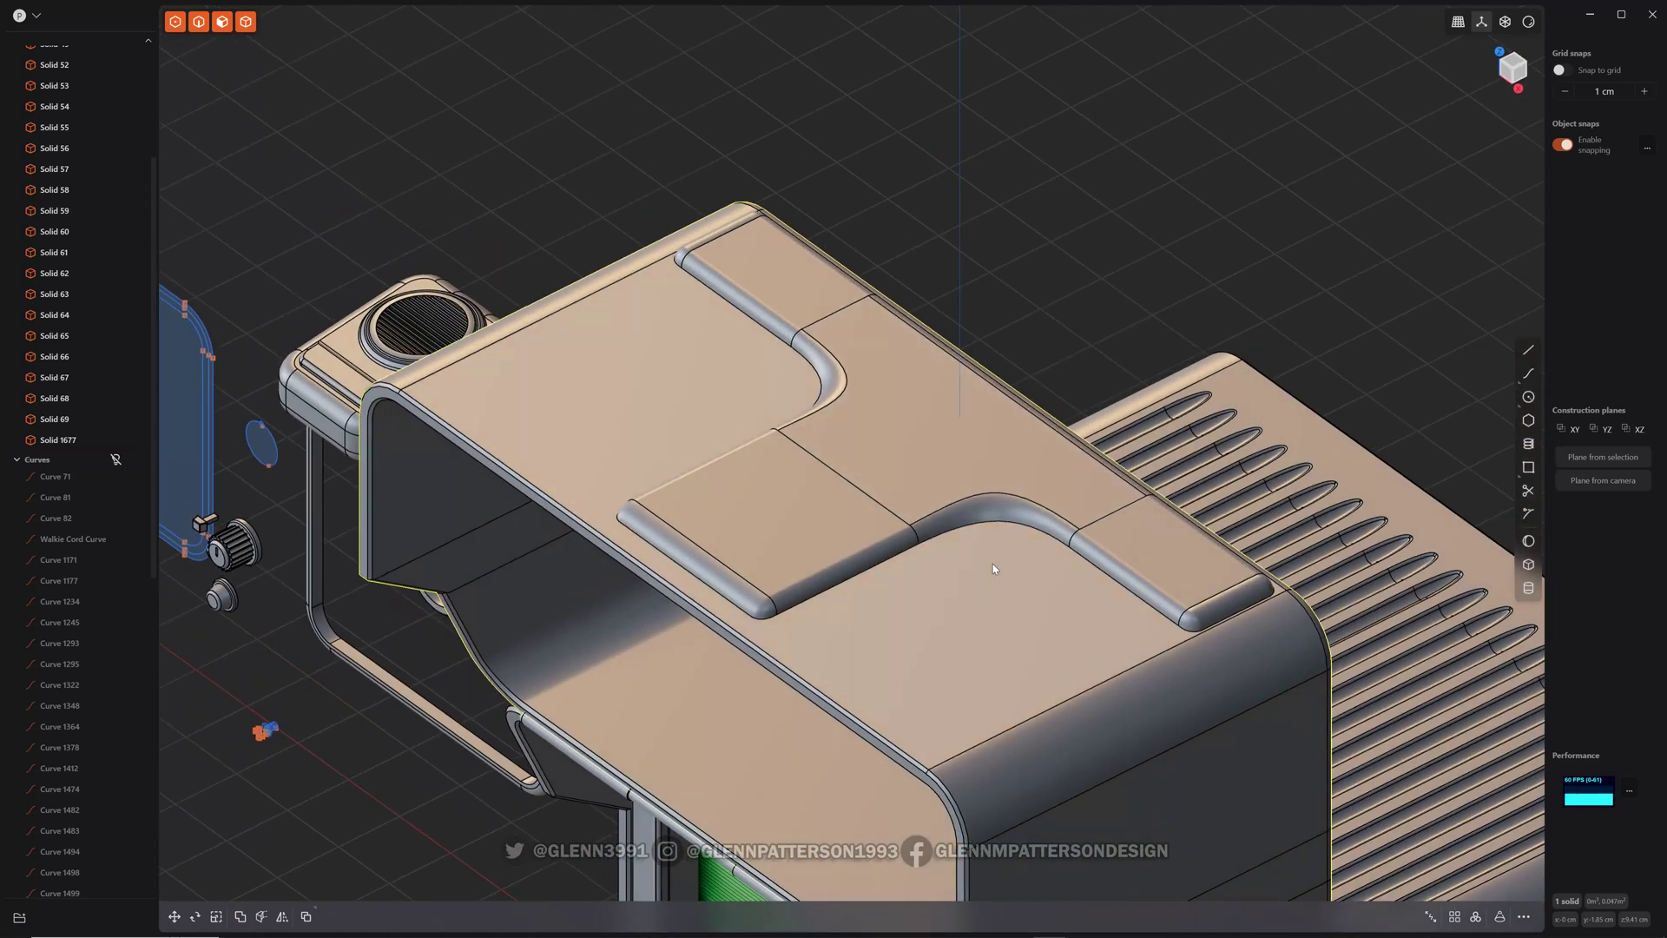
# - Fillet the 12 edges where the T panel meets the lid at about 0.054 cm
pyautogui.click(1070, 583)
pyautogui.press('f')
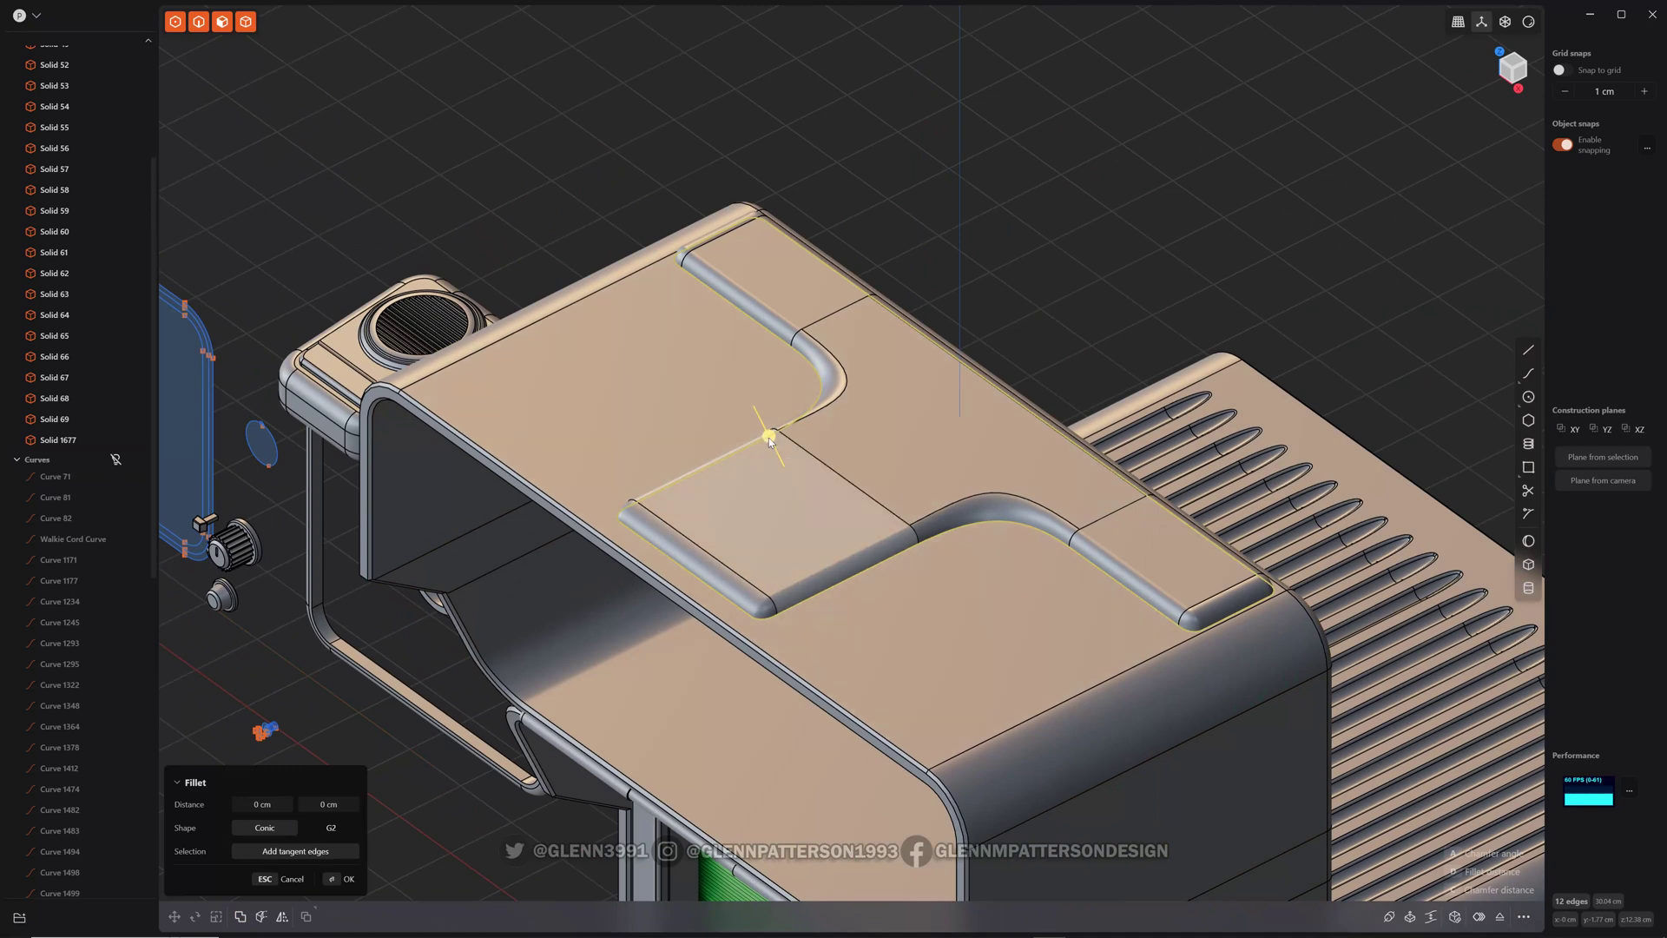
pyautogui.moveTo(766, 440); pyautogui.dragTo(763, 435)
pyautogui.press('Return')
pyautogui.moveTo(1069, 233); pyautogui.dragTo(1165, 197, button='middle')
pyautogui.scroll(-3, 1179, 169)
pyautogui.scroll(-3, 1206, 299)
pyautogui.moveTo(1142, 395); pyautogui.dragTo(834, 495, button='middle')
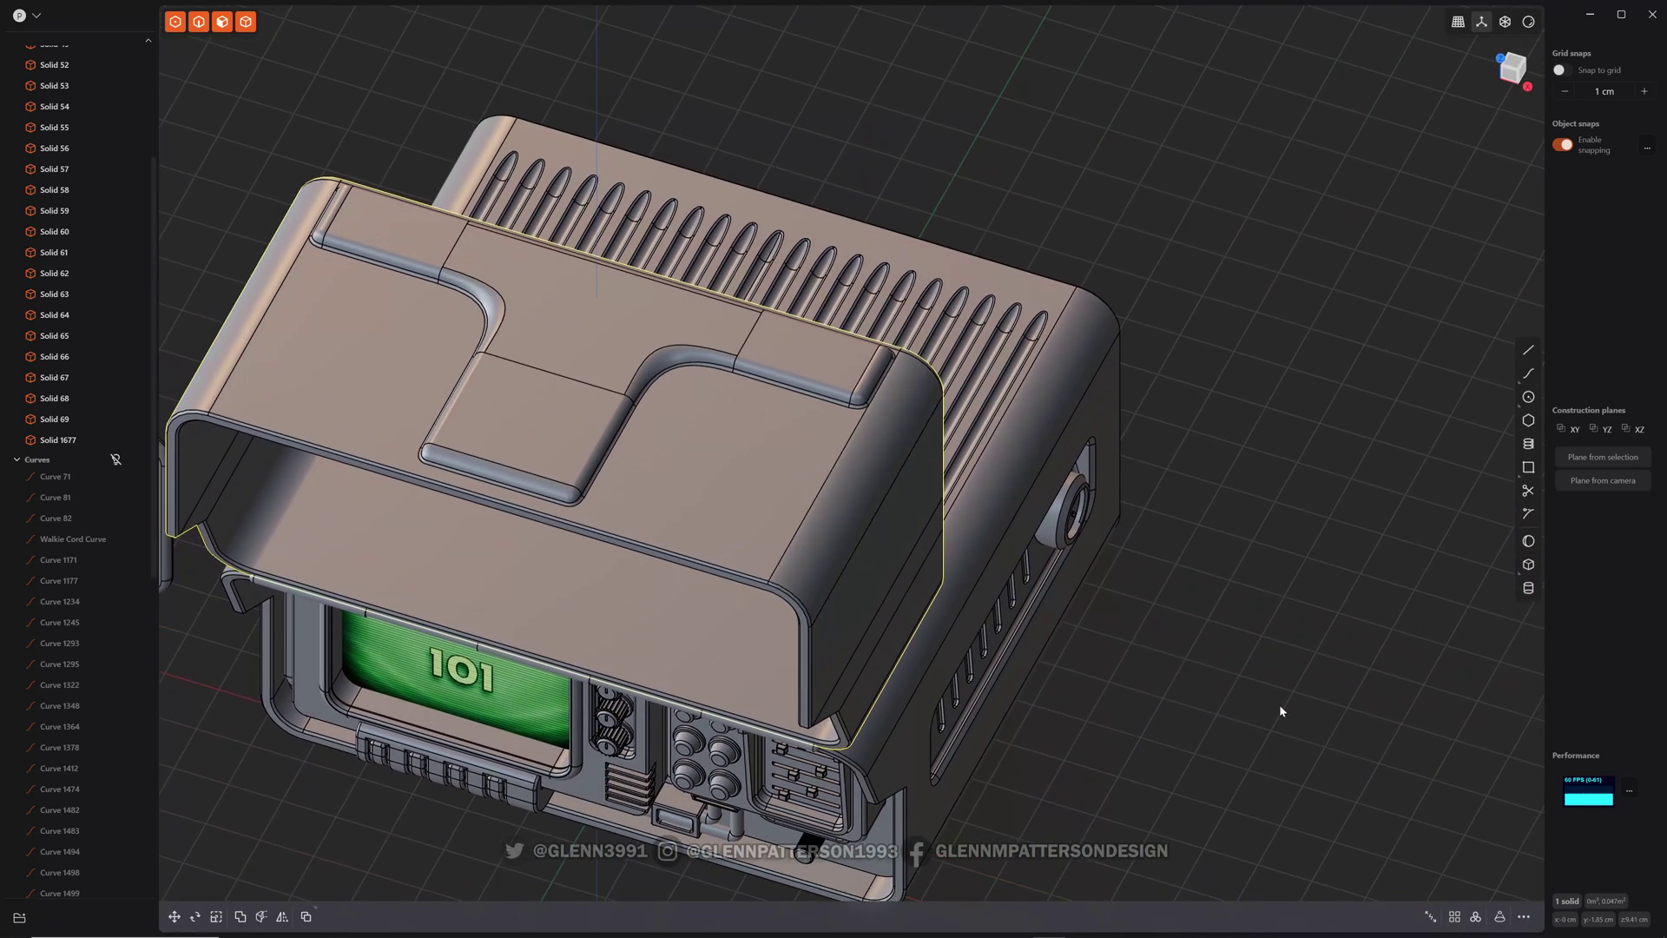
pyautogui.scroll(3, 1258, 677)
pyautogui.moveTo(962, 262); pyautogui.dragTo(1184, 326, button='middle')
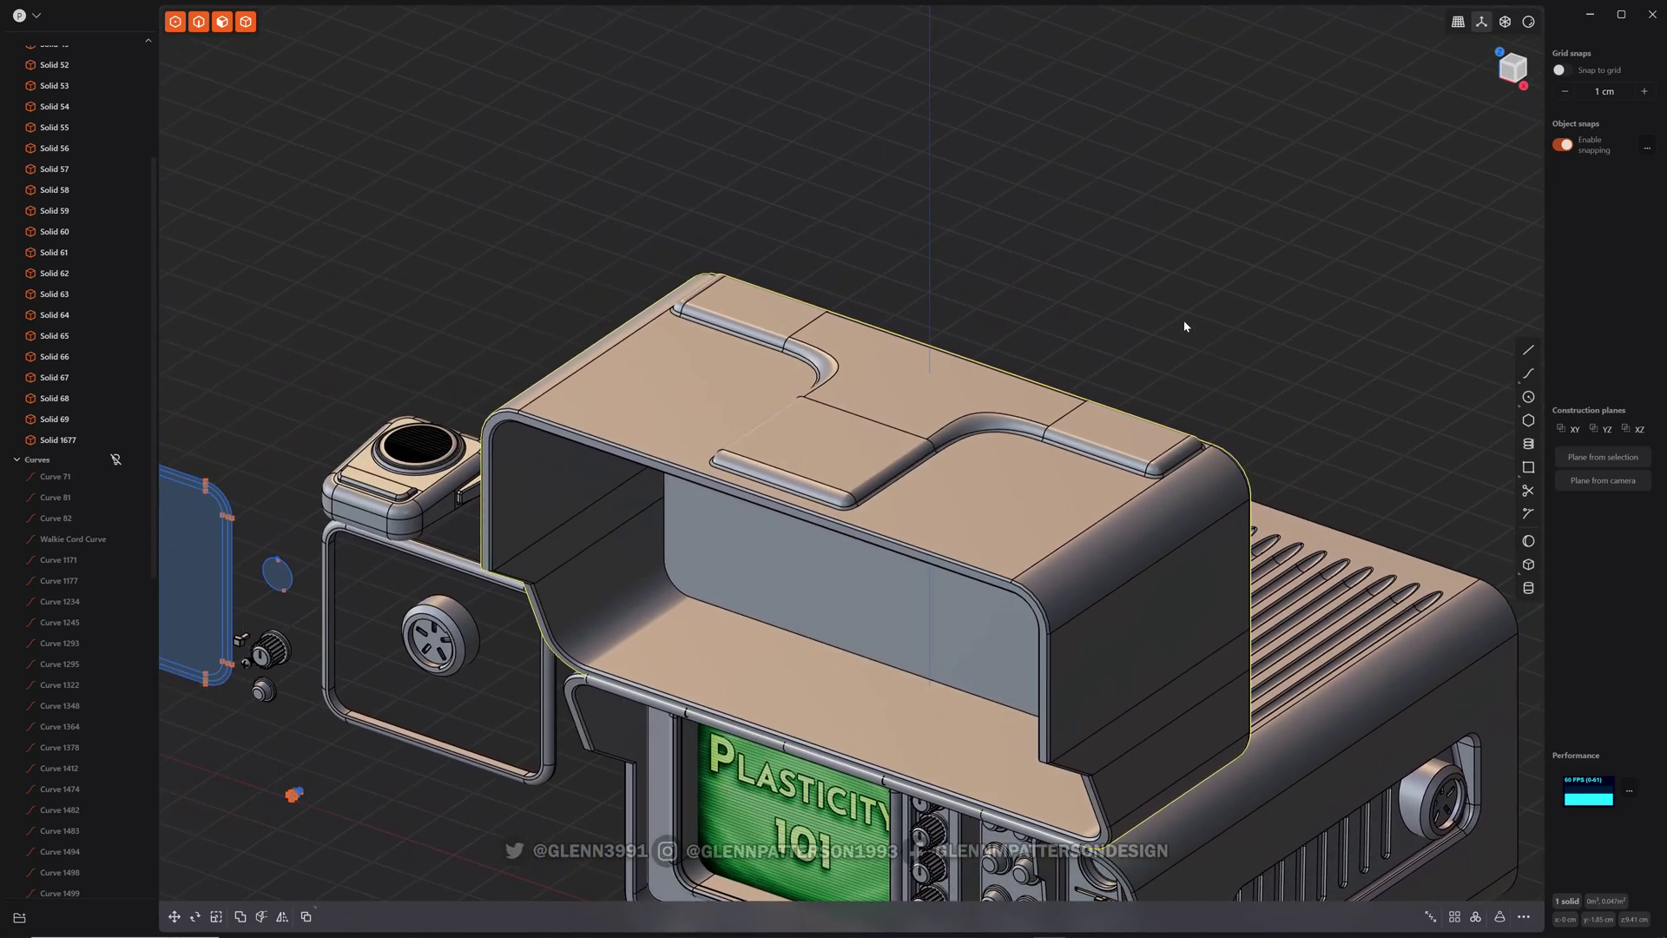